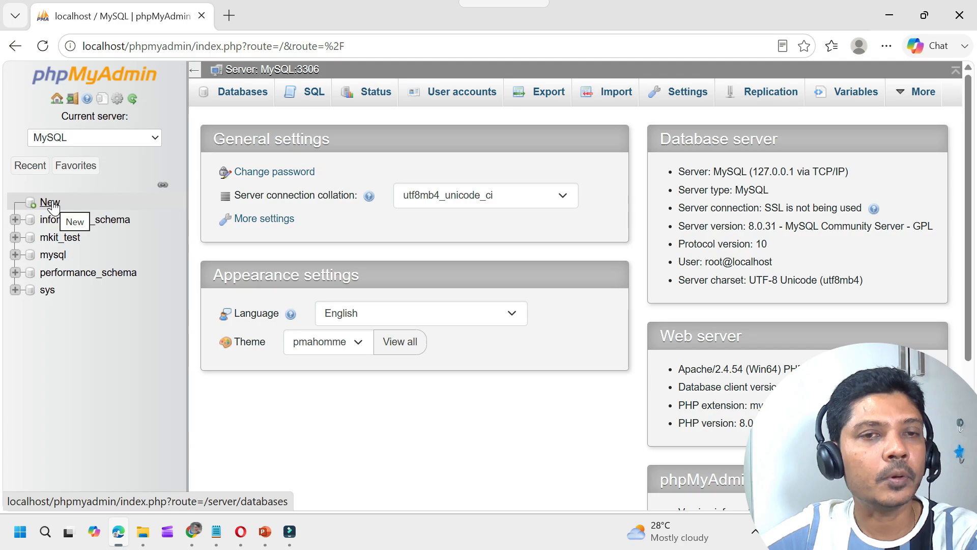
- Create a new database named db_ams
{"action": "left_click", "coordinate": [51, 202]}
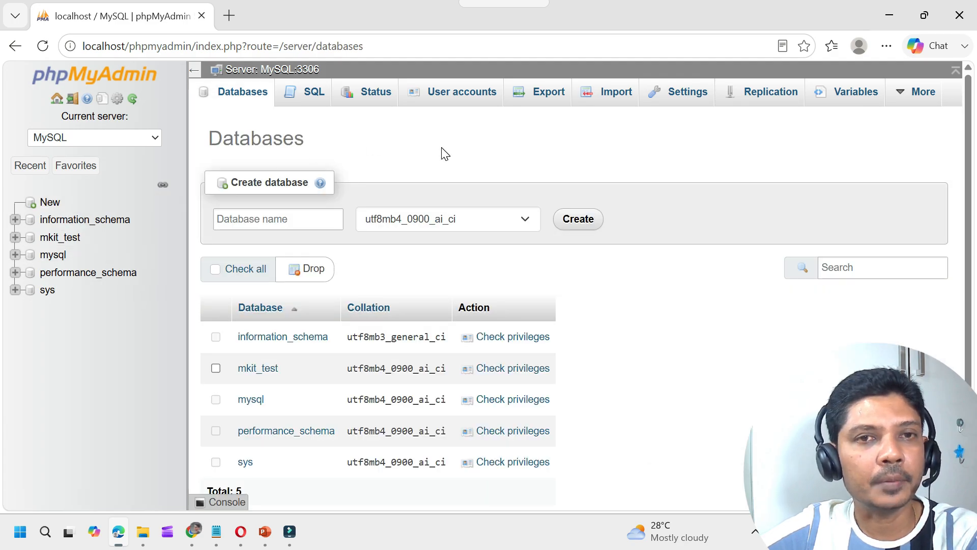
{"action": "left_click", "coordinate": [292, 219]}
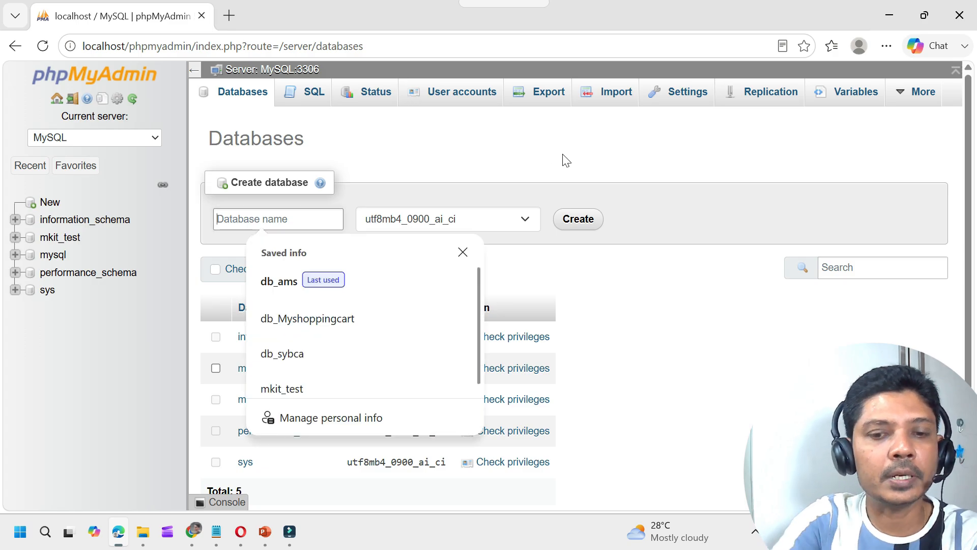
{"action": "type", "text": "db_a"}
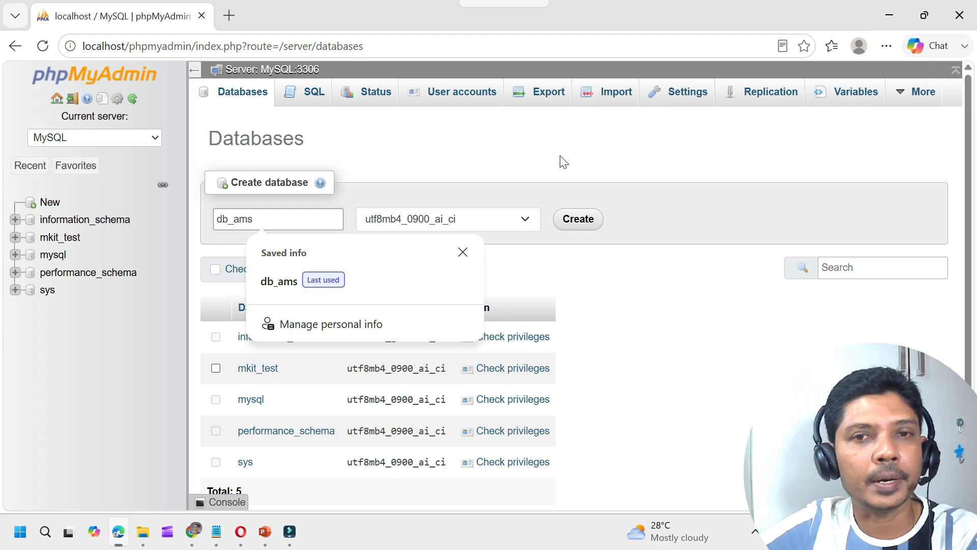
{"action": "type", "text": "ms"}
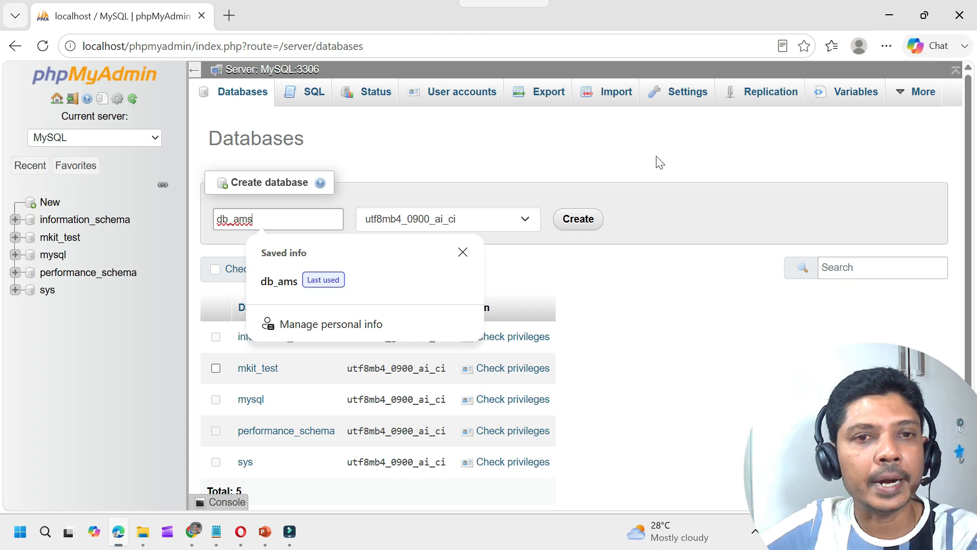
{"action": "left_click", "coordinate": [580, 220]}
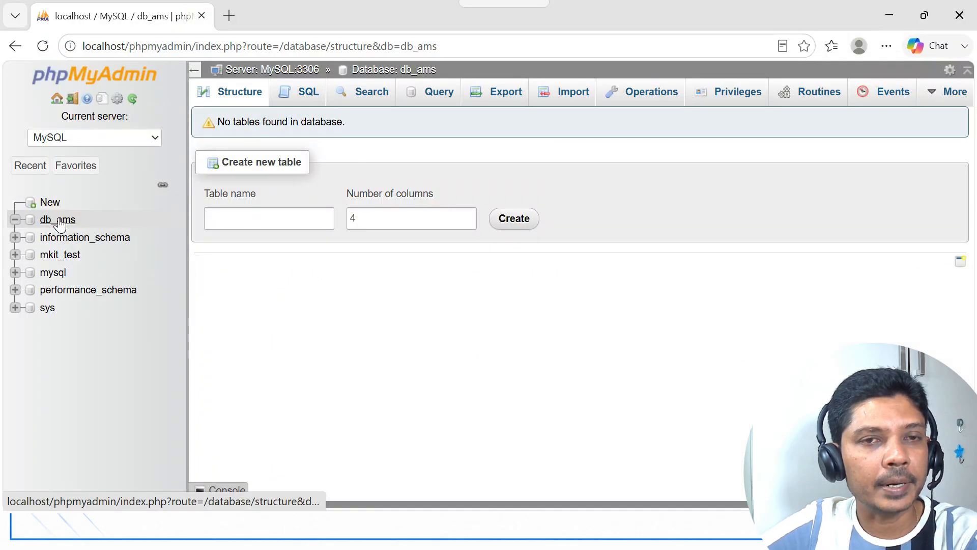
- Start a new table named tm_course with 3 columns in the db_ams database
{"action": "left_click", "coordinate": [268, 219]}
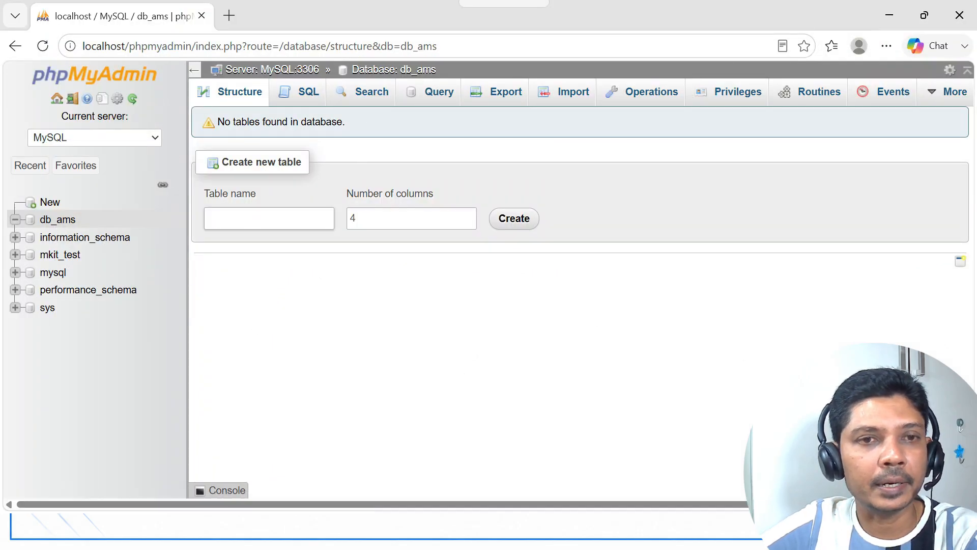
{"action": "left_click", "coordinate": [239, 218]}
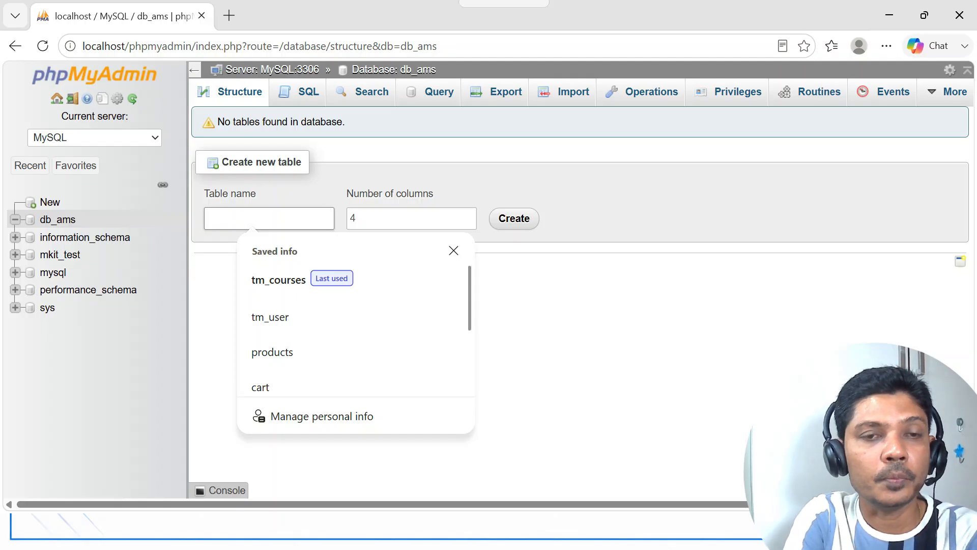
{"action": "type", "text": "tm"}
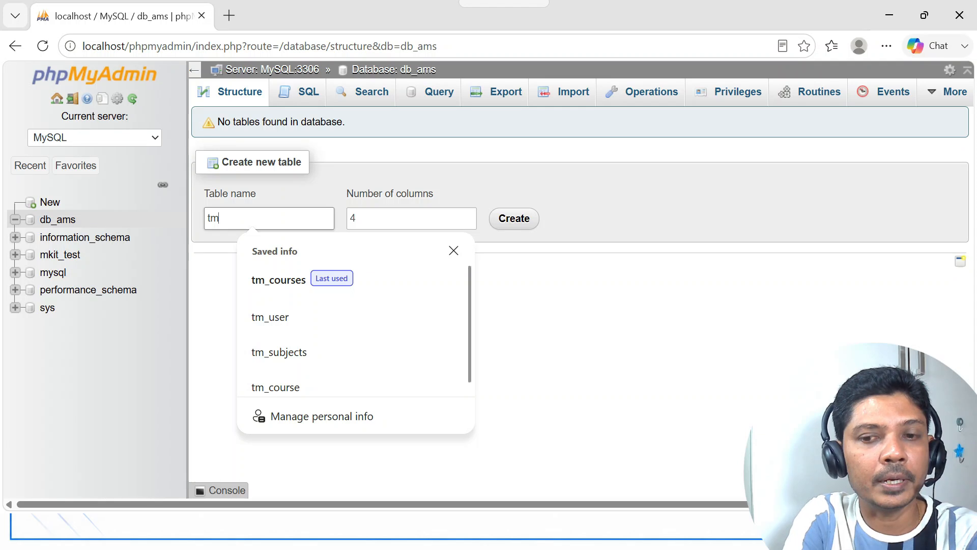
{"action": "type", "text": "_course"}
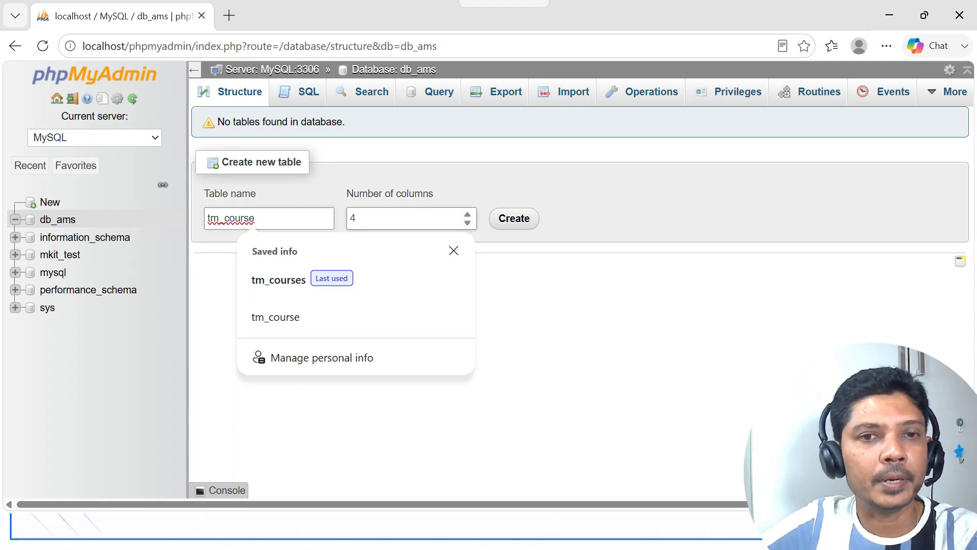
{"action": "key", "text": "Tab"}
{"action": "type", "text": "3"}
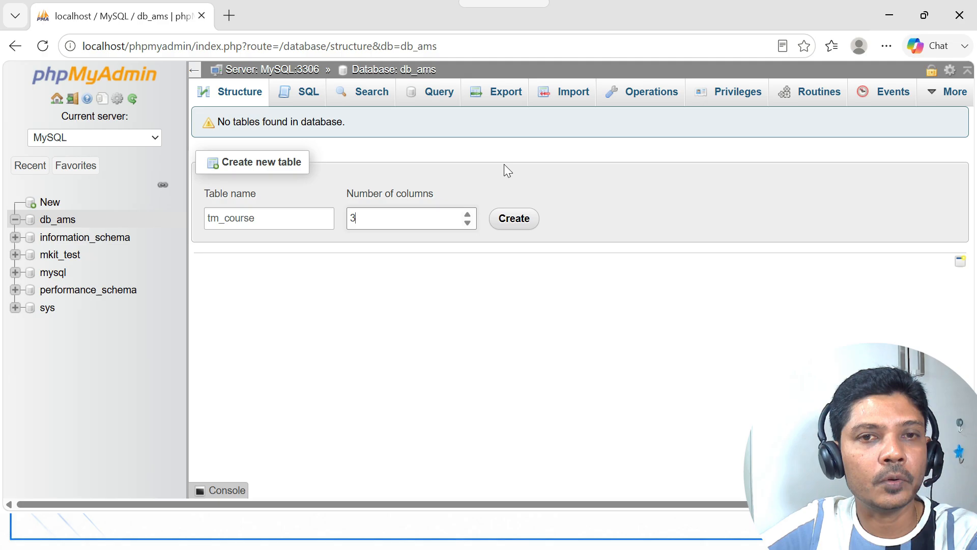
{"action": "left_click", "coordinate": [518, 220]}
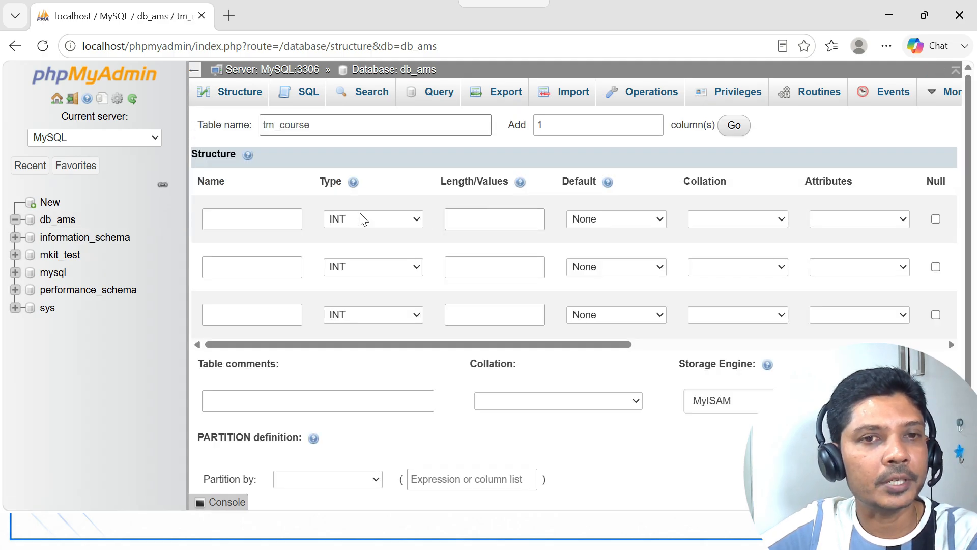
- Name the first column course_id and make it an auto-increment primary key
{"action": "left_click", "coordinate": [246, 210]}
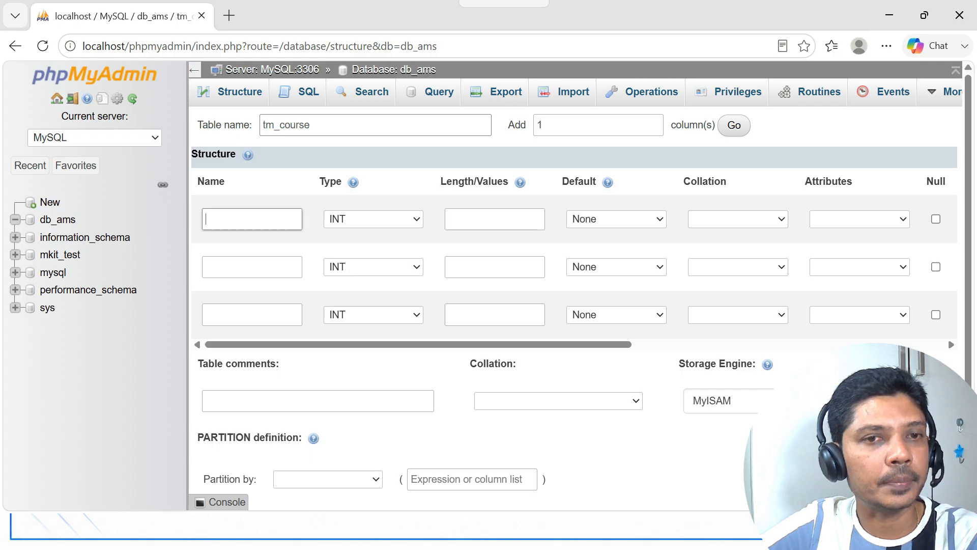
{"action": "type", "text": "course_"}
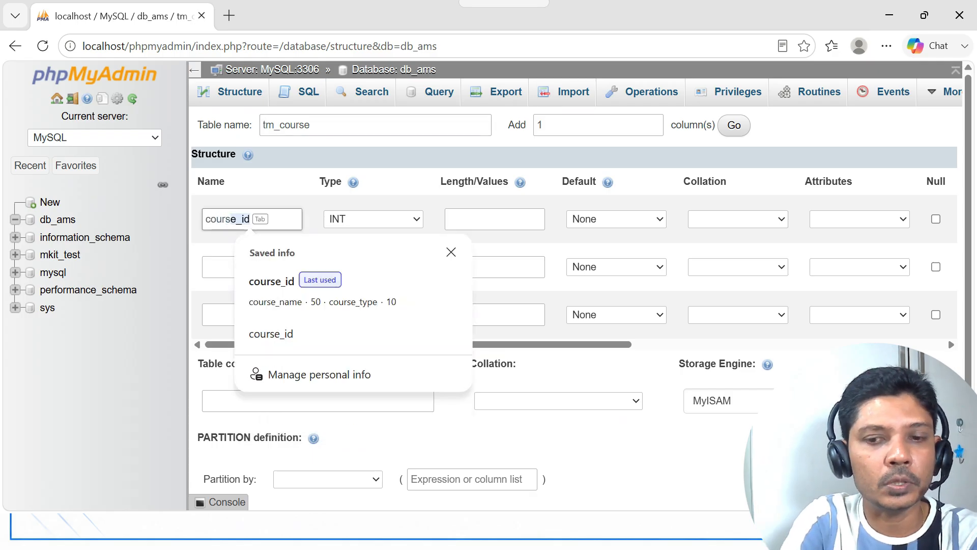
{"action": "type", "text": "id"}
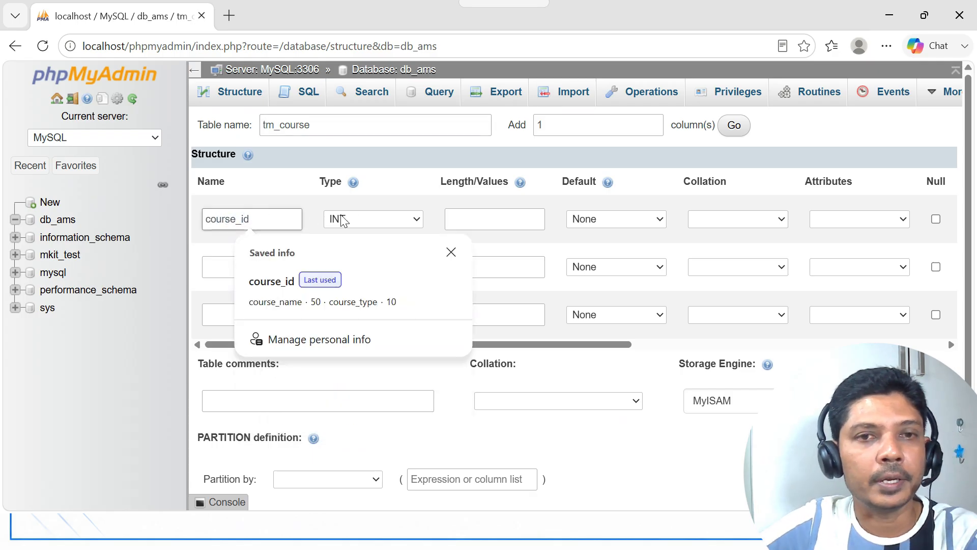
{"action": "left_click", "coordinate": [398, 202]}
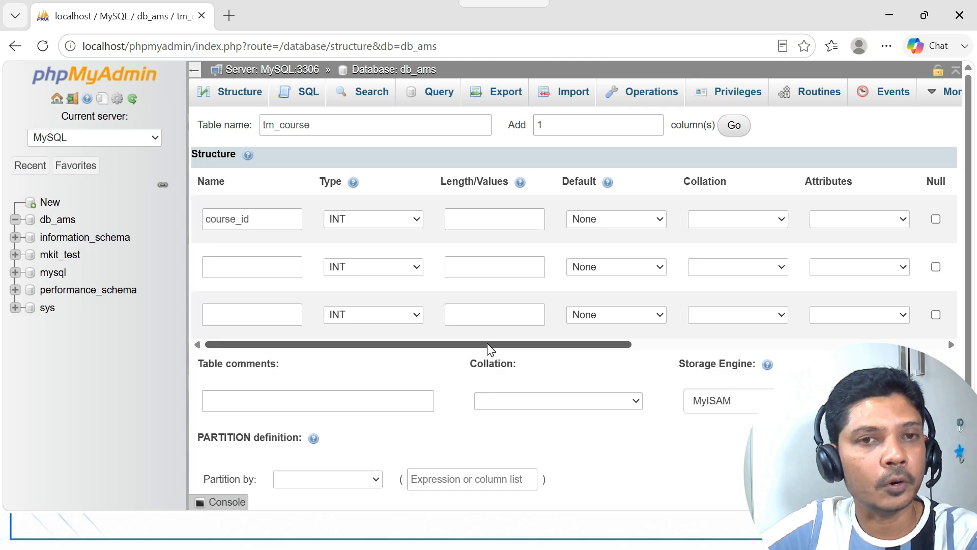
{"action": "left_click_drag", "start_coordinate": [487, 344], "coordinate": [766, 346]}
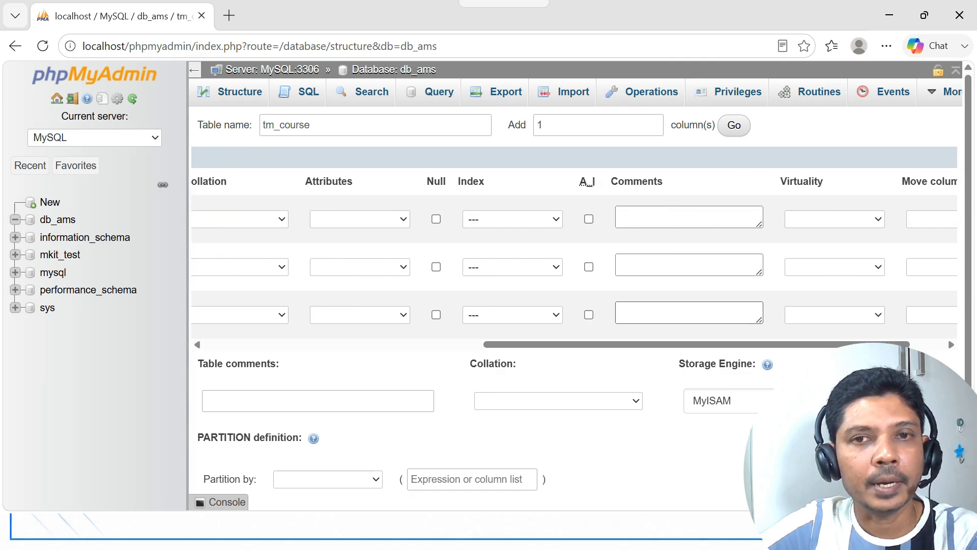
{"action": "left_click", "coordinate": [589, 219]}
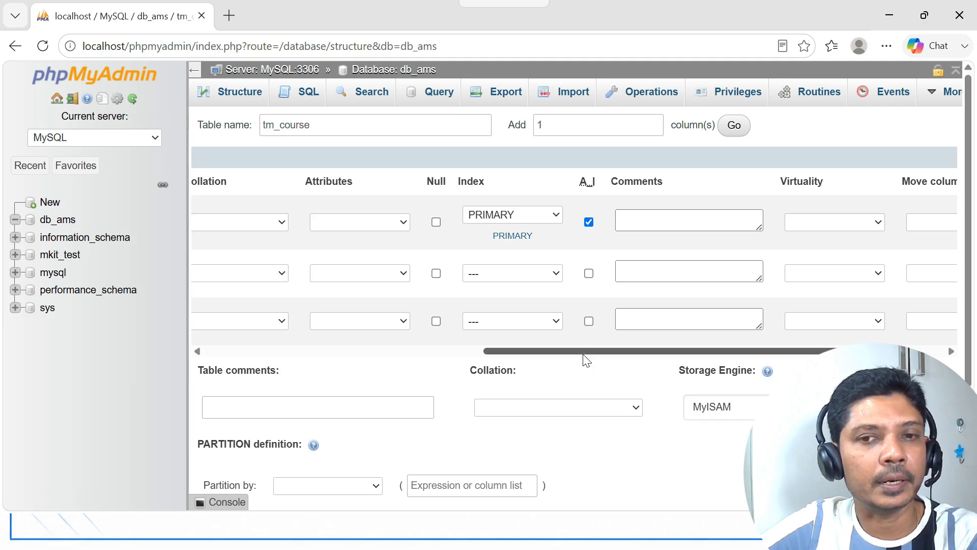
- Define the second column as course_name with type VARCHAR and length 50
{"action": "left_click_drag", "start_coordinate": [725, 355], "coordinate": [371, 358]}
{"action": "left_click", "coordinate": [252, 272]}
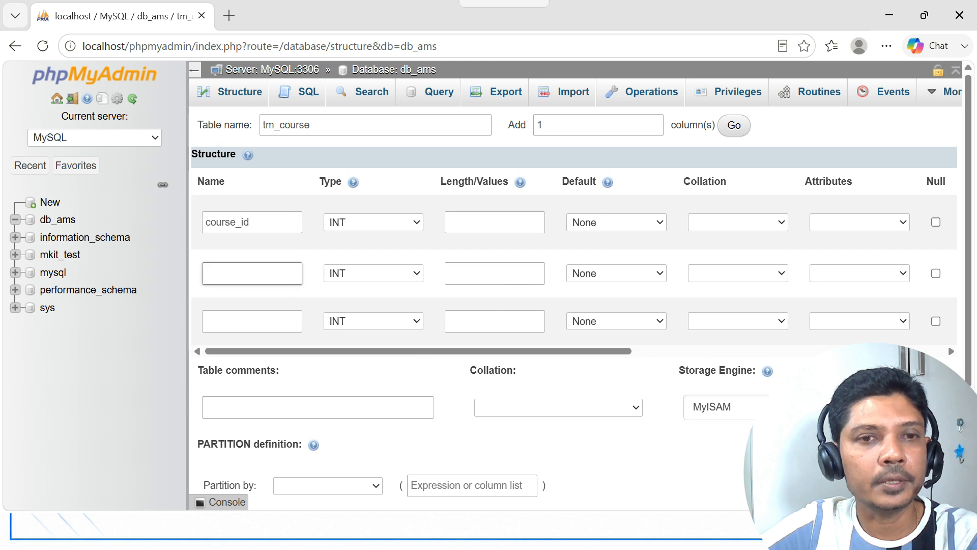
{"action": "type", "text": "cour"}
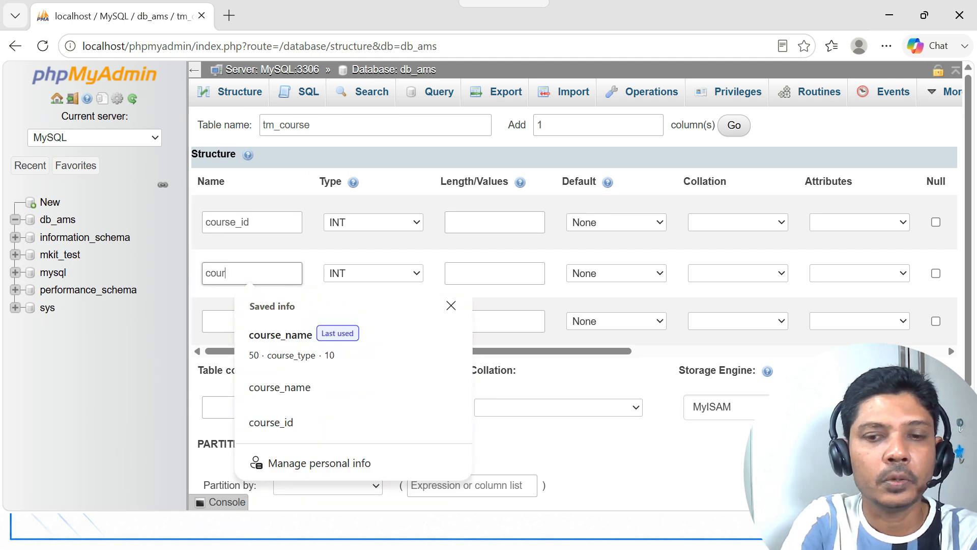
{"action": "type", "text": "se_name"}
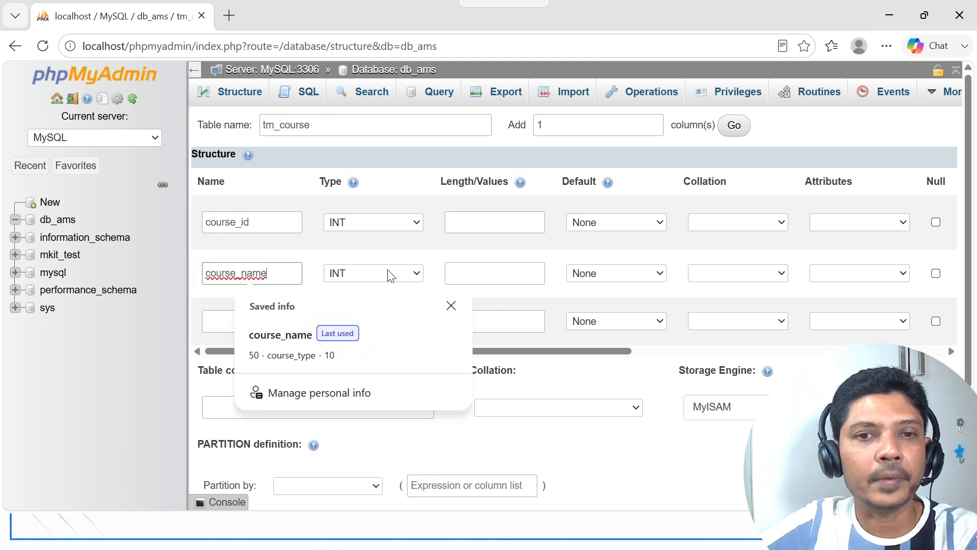
{"action": "left_click", "coordinate": [419, 273]}
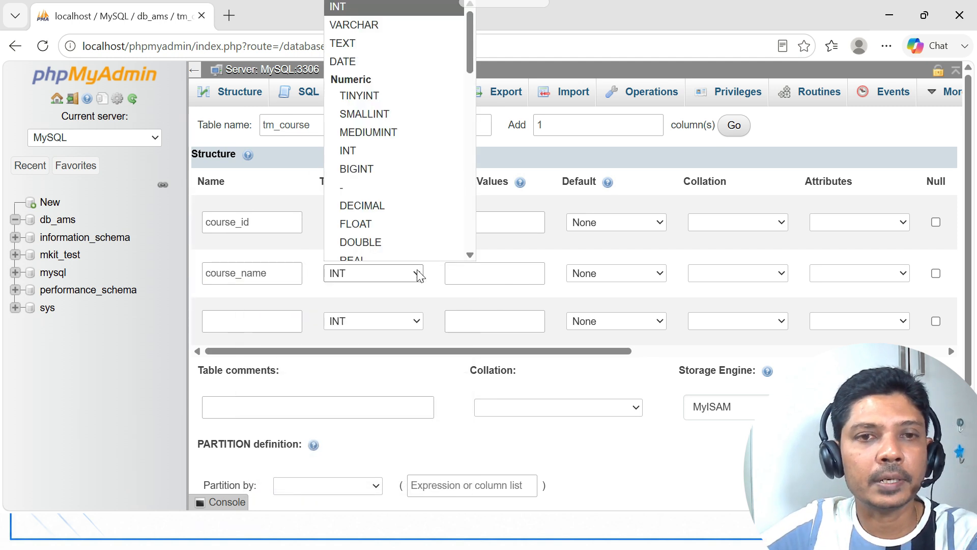
{"action": "left_click", "coordinate": [401, 24]}
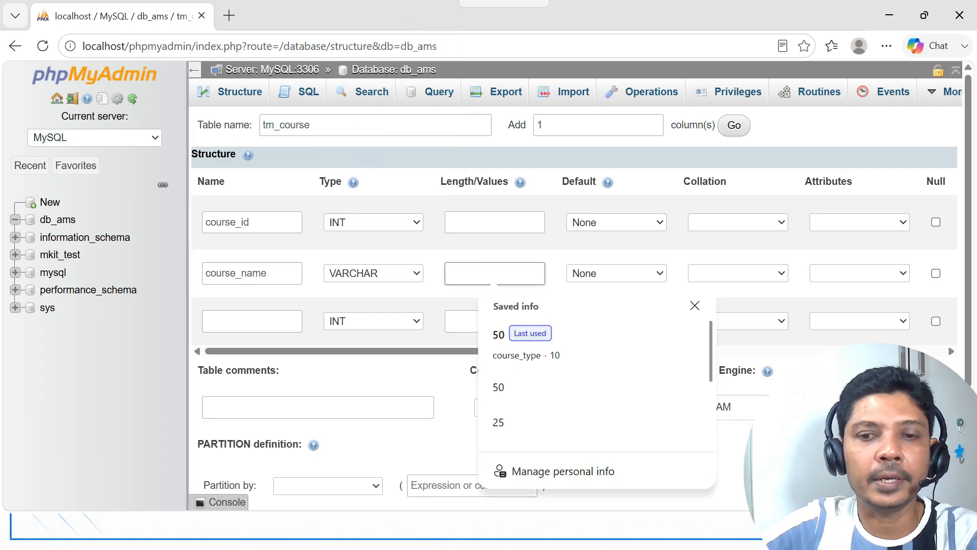
{"action": "type", "text": "50"}
{"action": "left_click", "coordinate": [307, 293]}
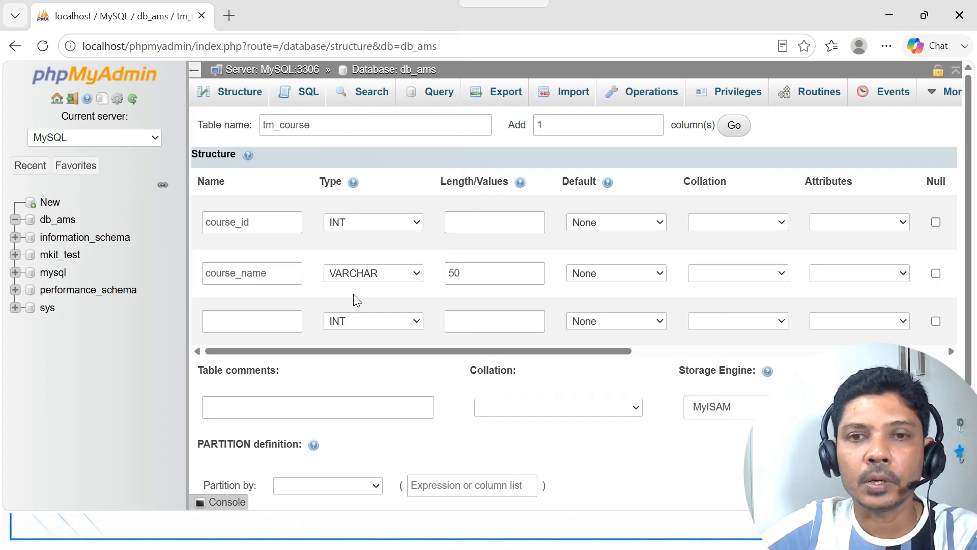
- Define the third column as course_type with type VARCHAR and length 10, and save the tm_course table
{"action": "left_click", "coordinate": [265, 321]}
{"action": "type", "text": "course_type"}
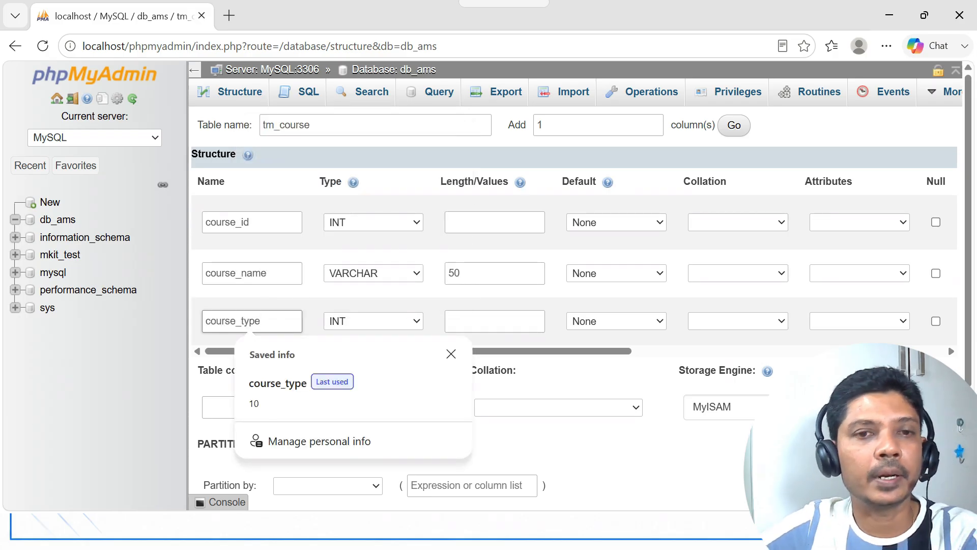
{"action": "left_click", "coordinate": [294, 293]}
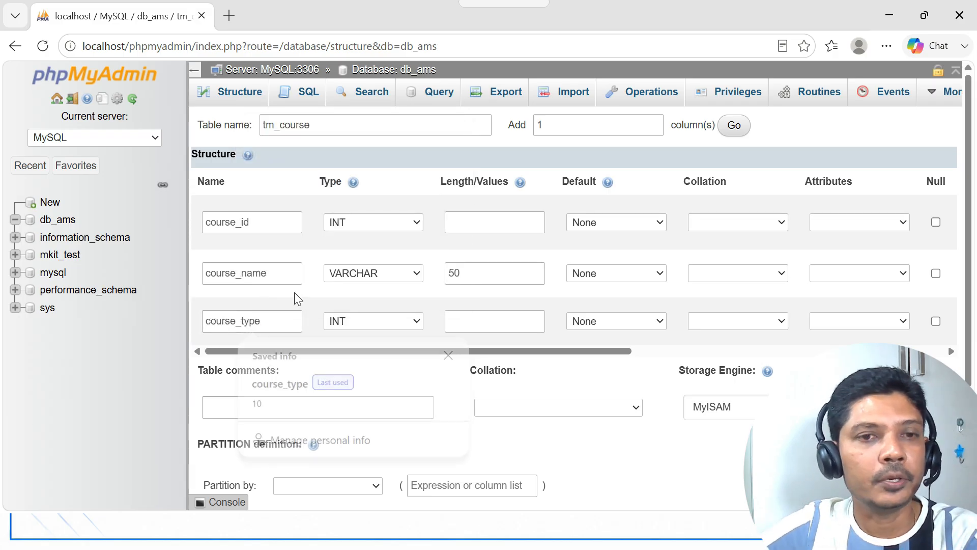
{"action": "left_click", "coordinate": [417, 323]}
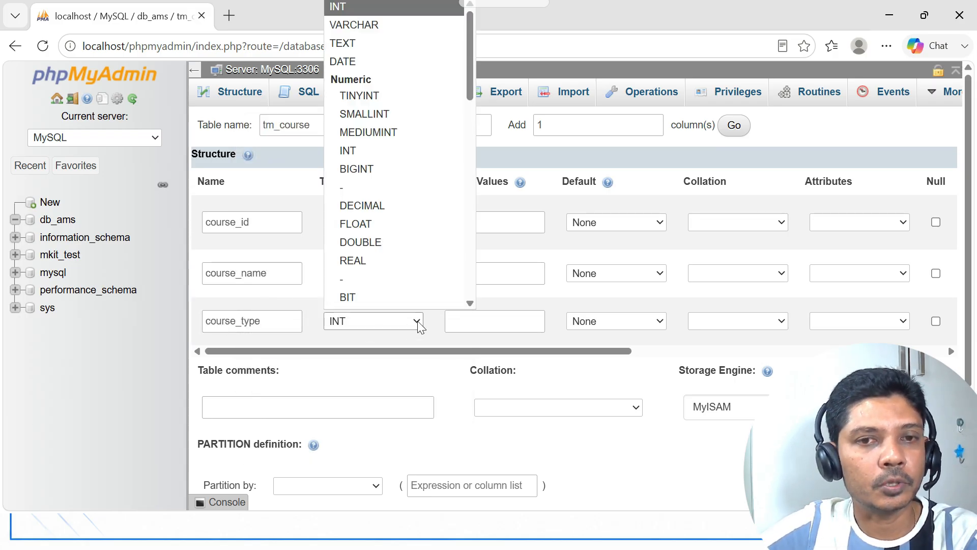
{"action": "left_click", "coordinate": [389, 25]}
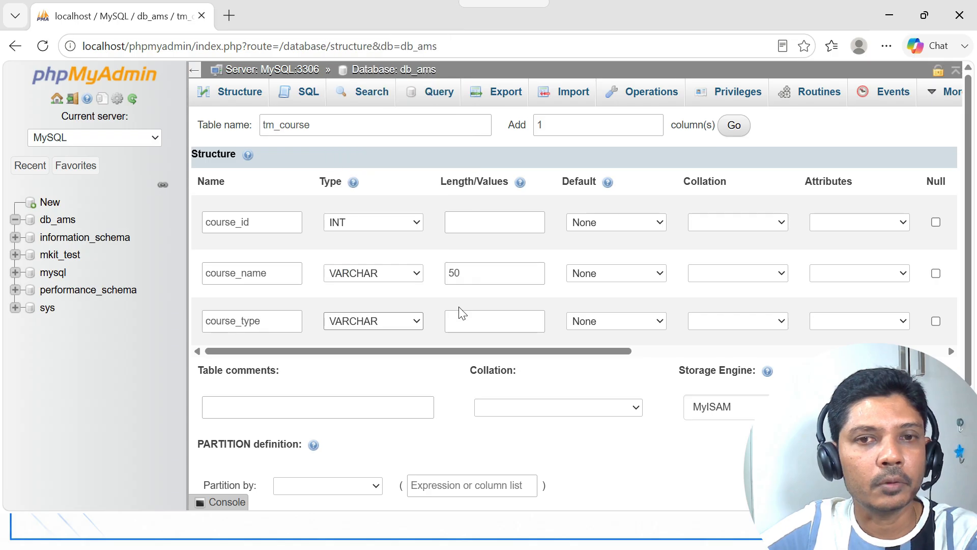
{"action": "left_click", "coordinate": [458, 312]}
{"action": "type", "text": "10"}
{"action": "key", "text": "Tab"}
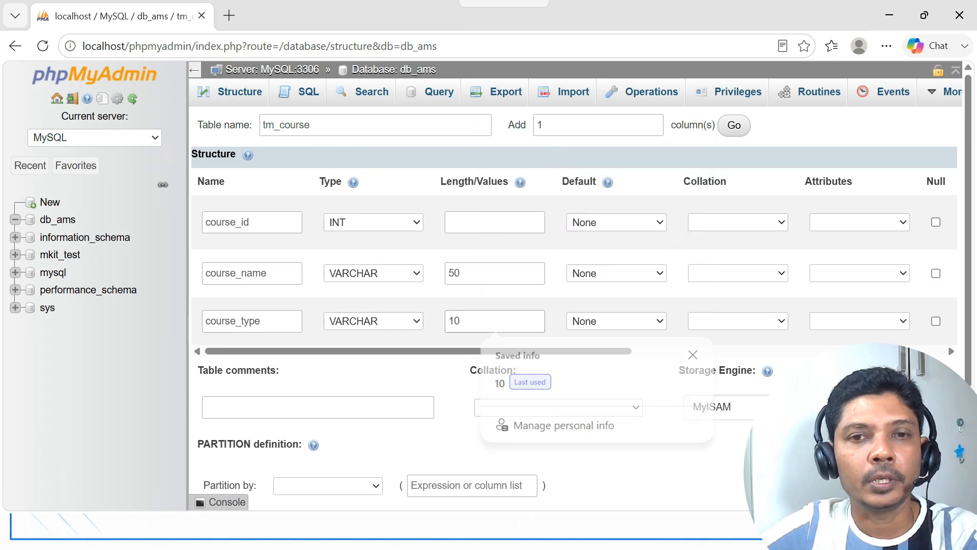
{"action": "scroll", "coordinate": [451, 435], "scroll_direction": "down", "scroll_amount": 3}
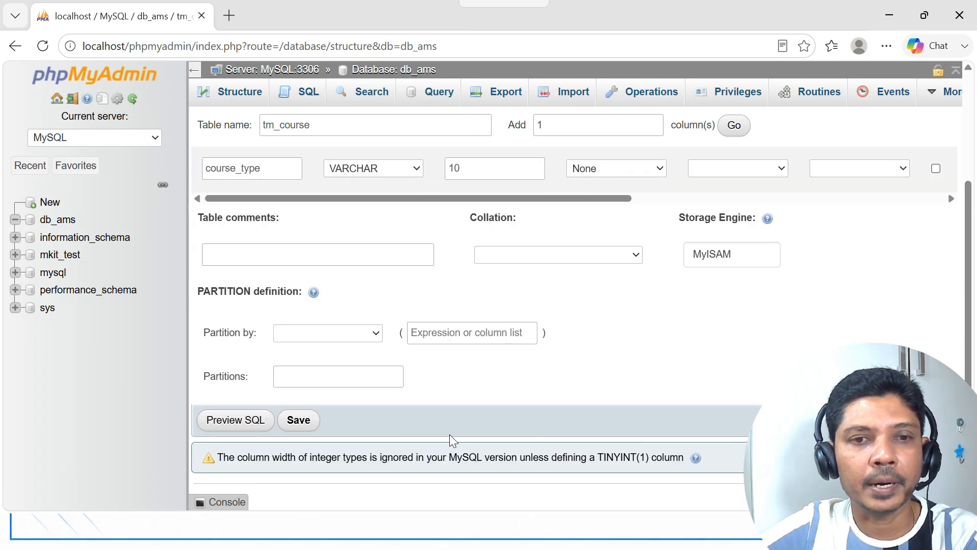
{"action": "left_click", "coordinate": [300, 421]}
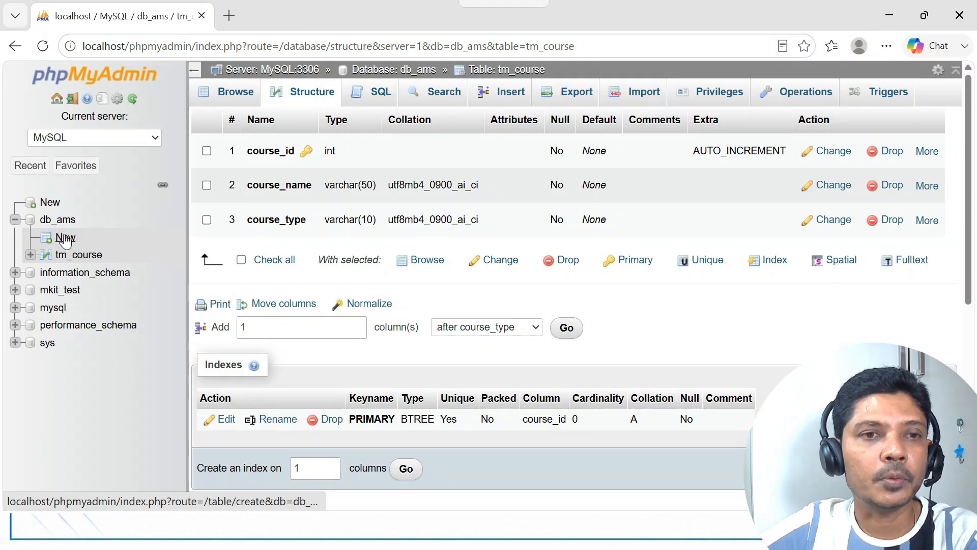
- Start another new table in db_ams and name it tm_subjects
{"action": "left_click", "coordinate": [65, 237]}
{"action": "left_click", "coordinate": [308, 126]}
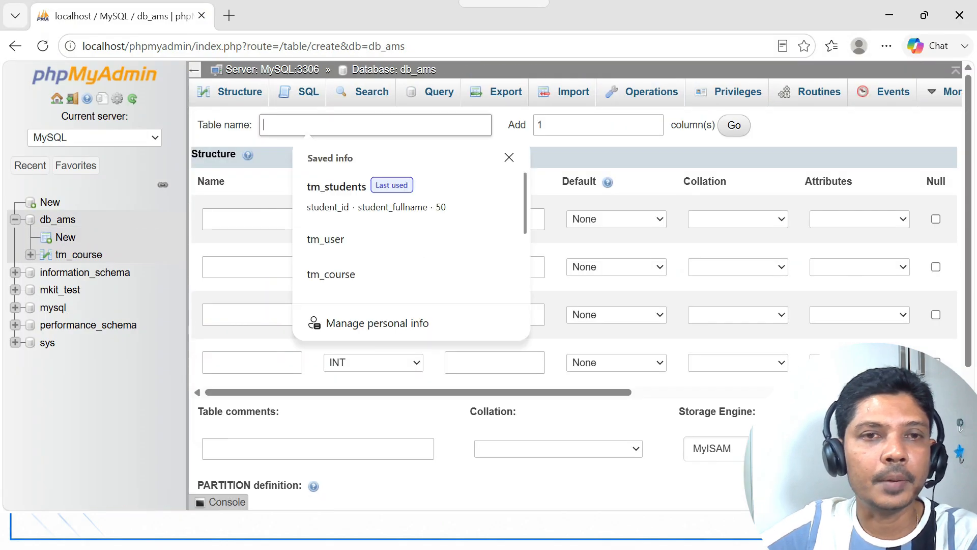
{"action": "type", "text": "tm_s"}
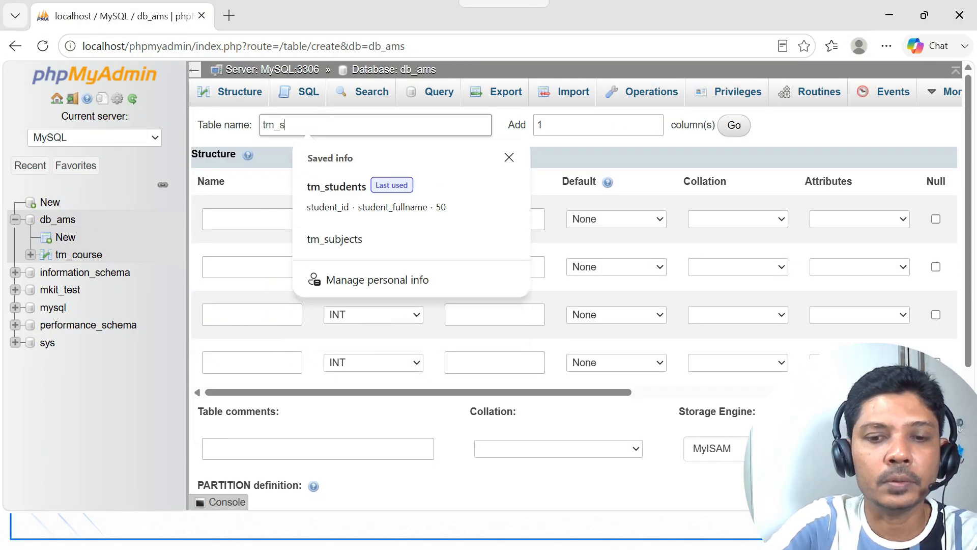
{"action": "type", "text": "ubj"}
{"action": "key", "text": "Tab"}
- Name the first column of tm_subjects subject_id and make it an auto-increment primary key
{"action": "left_click", "coordinate": [252, 219]}
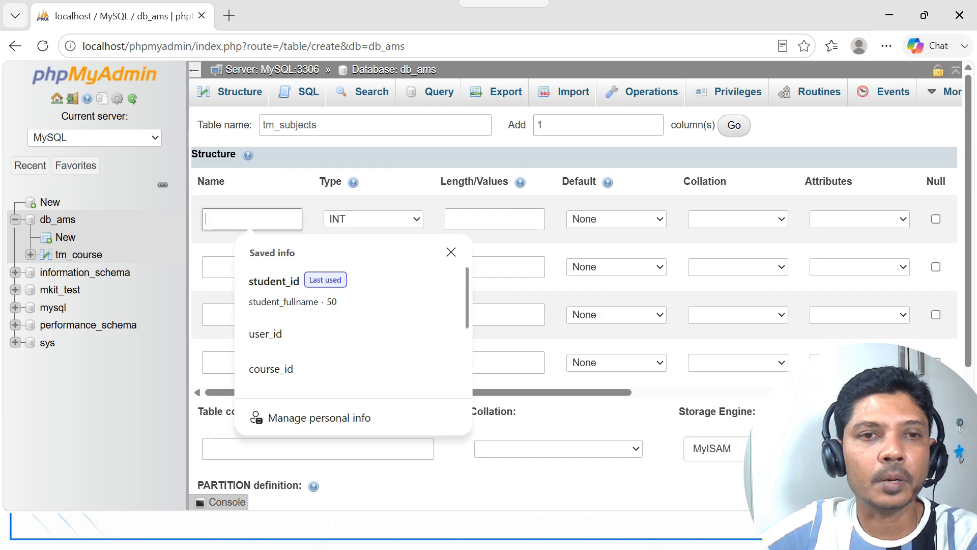
{"action": "type", "text": "subject_id"}
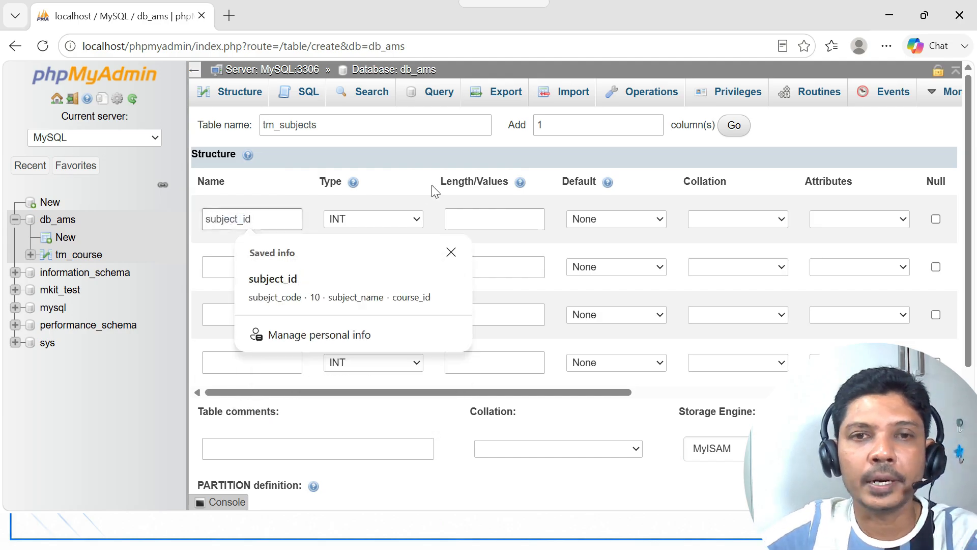
{"action": "left_click", "coordinate": [432, 200]}
{"action": "left_click_drag", "start_coordinate": [578, 392], "coordinate": [750, 393]}
{"action": "left_click", "coordinate": [778, 219]}
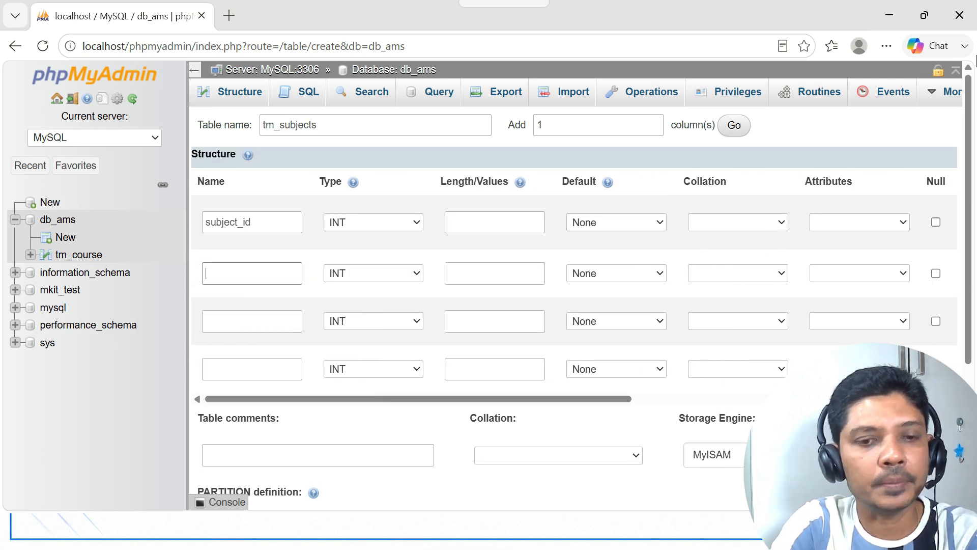
- Define the second column of tm_subjects as subject_code with type VARCHAR and length 10
{"action": "type", "text": "subject"}
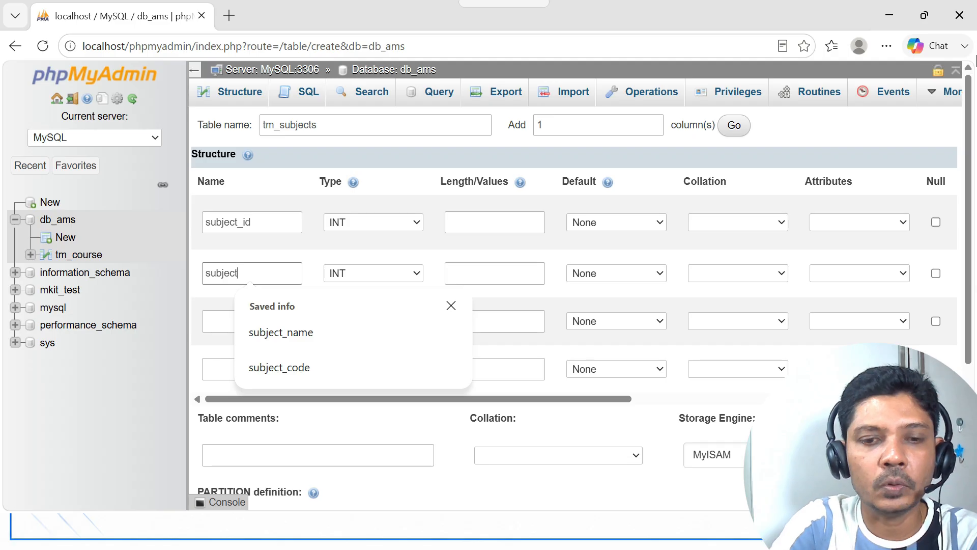
{"action": "type", "text": "_code"}
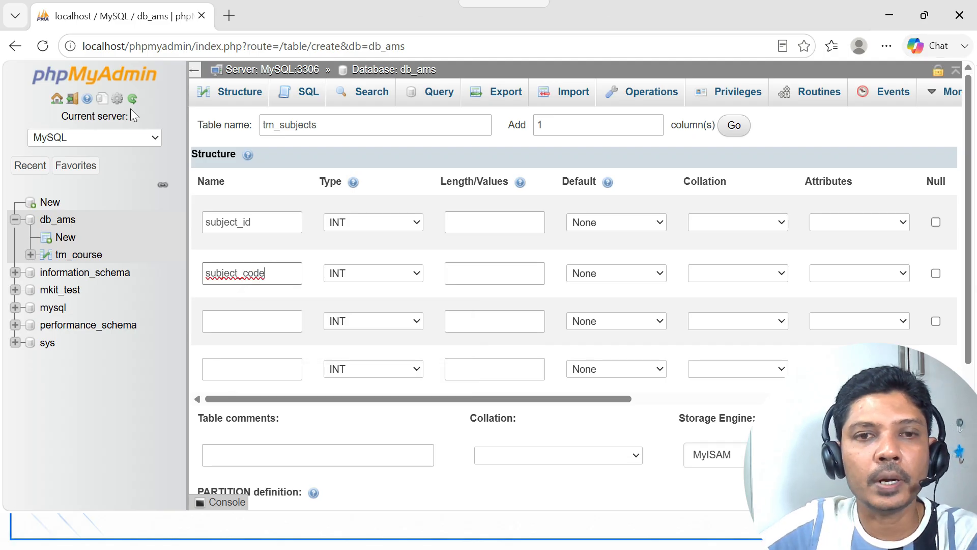
{"action": "left_click", "coordinate": [416, 279]}
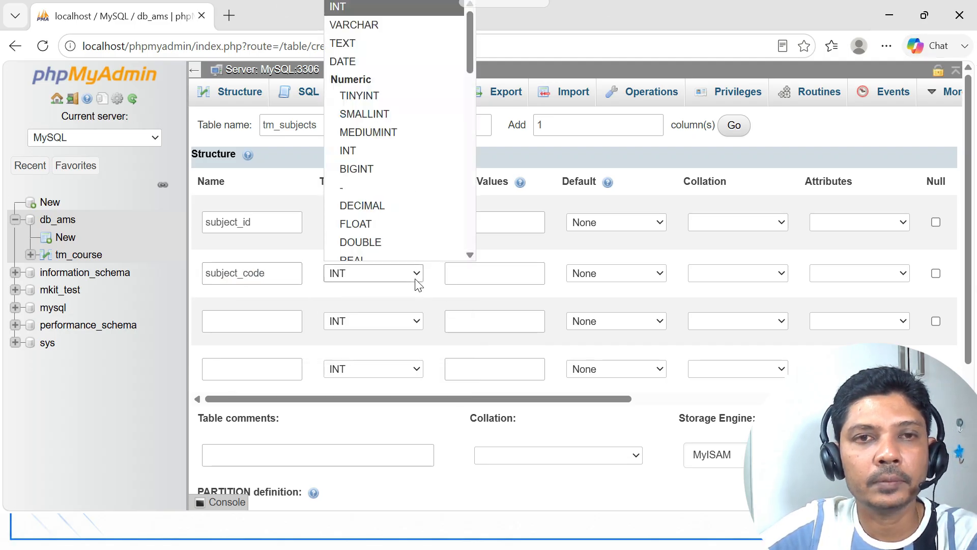
{"action": "left_click", "coordinate": [367, 28]}
{"action": "left_click", "coordinate": [491, 274]}
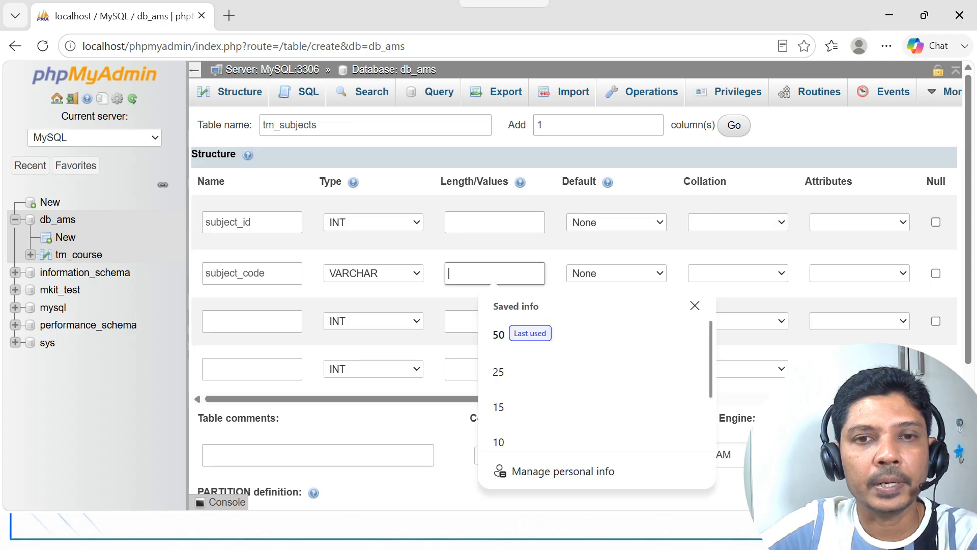
{"action": "type", "text": "10"}
- Define the third column of tm_subjects as subject_name with type VARCHAR and length 50
{"action": "left_click", "coordinate": [271, 320]}
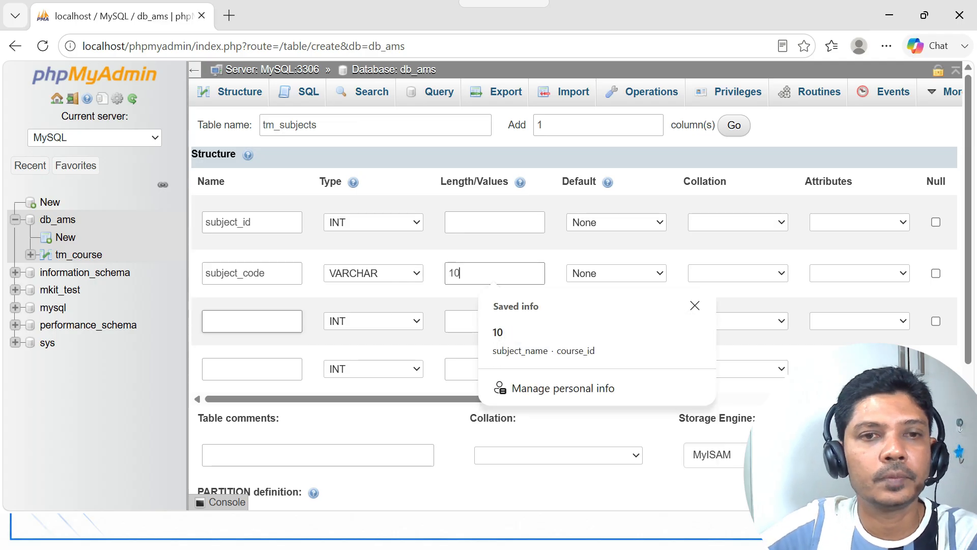
{"action": "type", "text": "subje"}
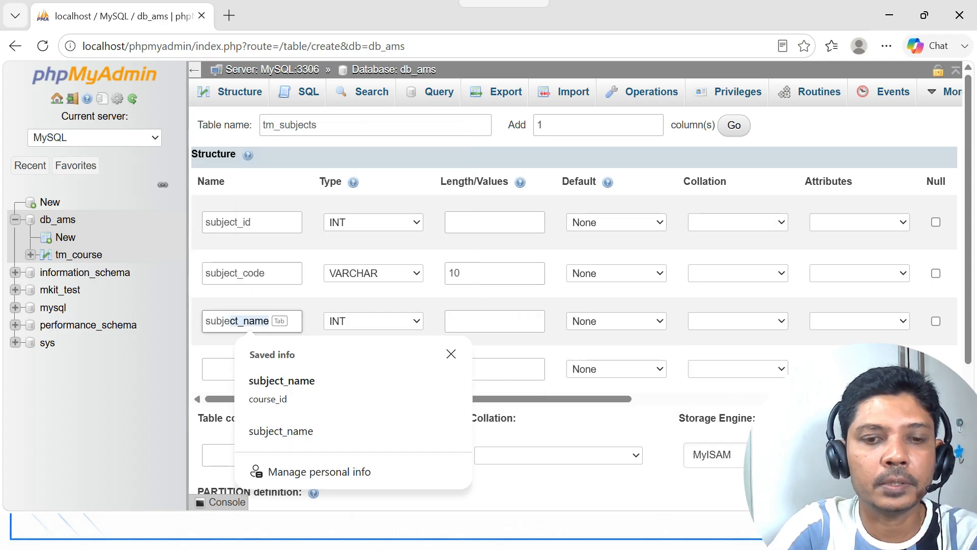
{"action": "type", "text": "ct_name"}
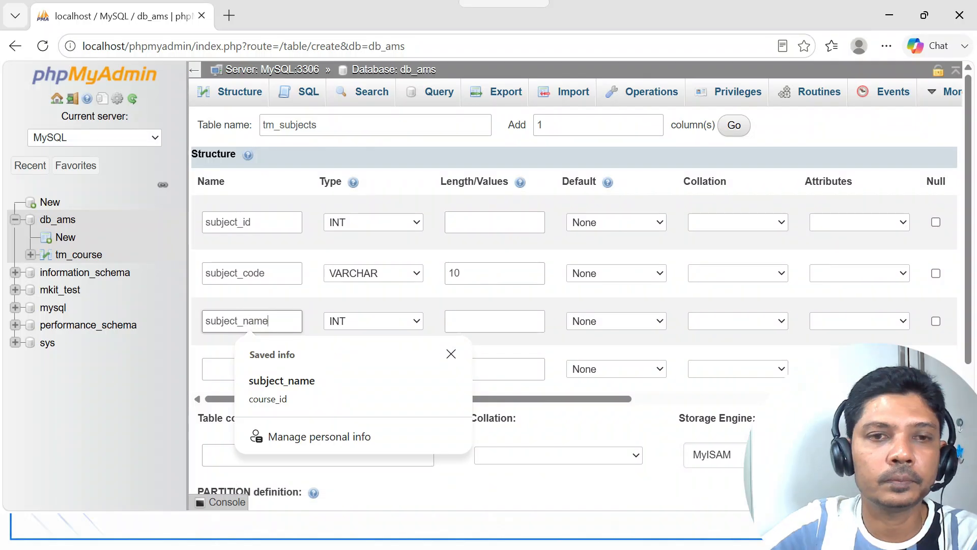
{"action": "left_click", "coordinate": [417, 321]}
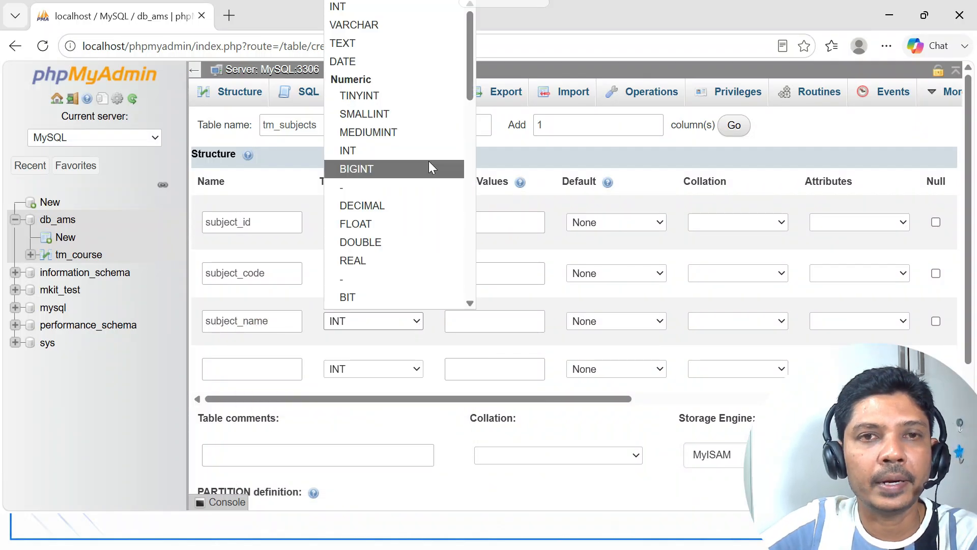
{"action": "left_click", "coordinate": [433, 23]}
{"action": "left_click", "coordinate": [478, 328]}
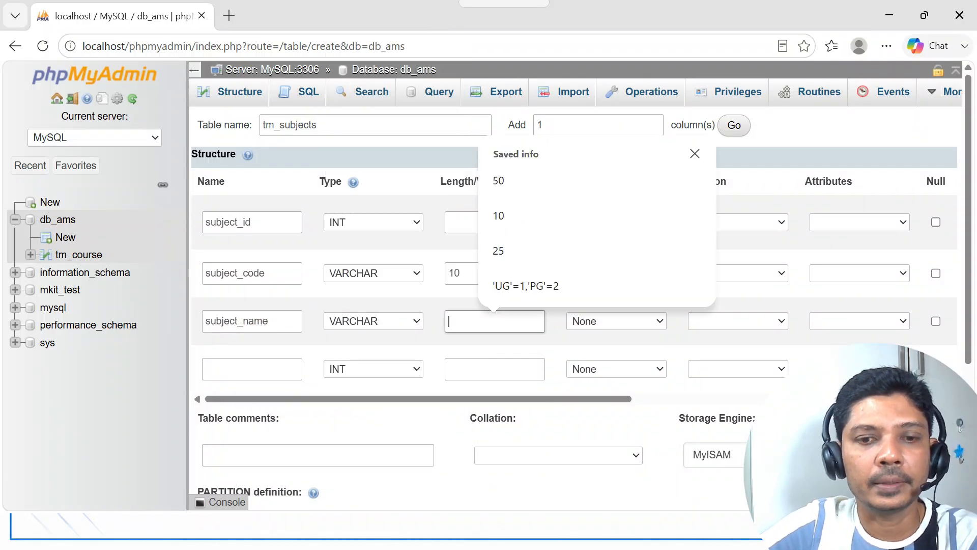
{"action": "type", "text": "50"}
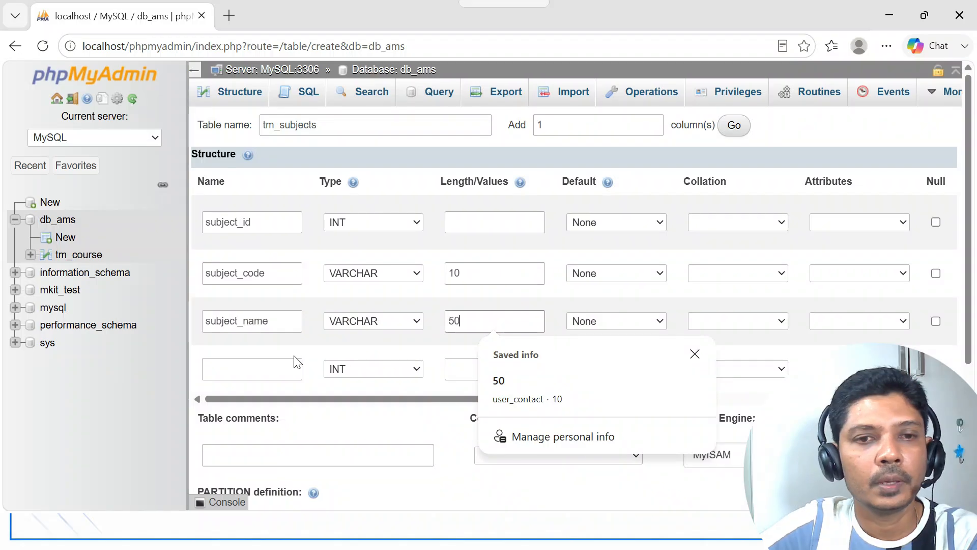
- Name the fourth column course_id, leaving its type as INT, and save the tm_subjects table
{"action": "left_click", "coordinate": [263, 349]}
{"action": "left_click", "coordinate": [239, 375]}
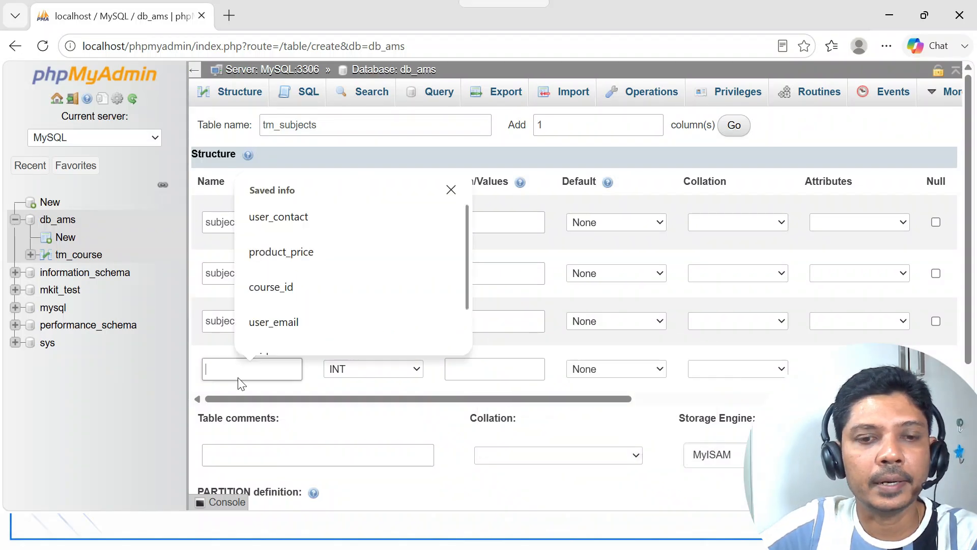
{"action": "type", "text": "course_"}
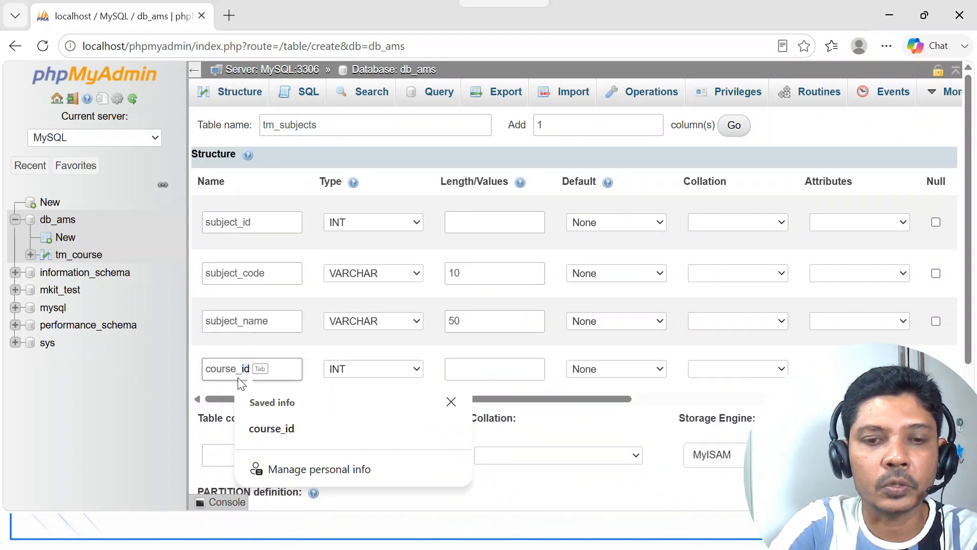
{"action": "type", "text": "id"}
{"action": "left_click", "coordinate": [429, 375]}
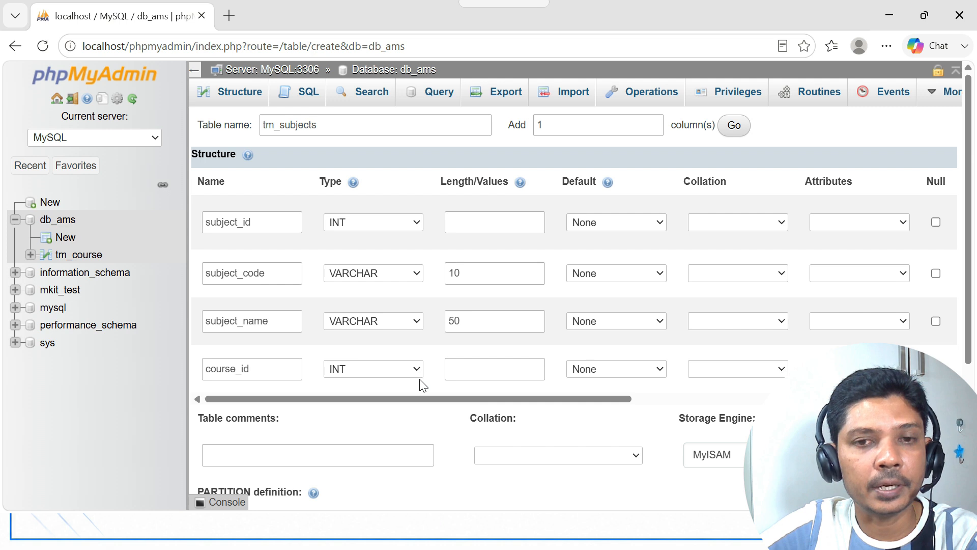
{"action": "left_click_drag", "start_coordinate": [424, 403], "coordinate": [392, 410]}
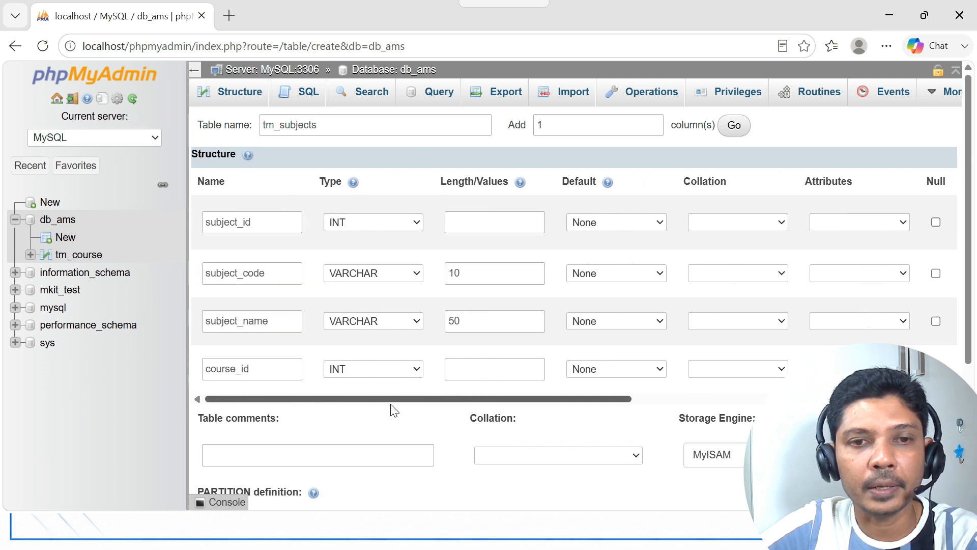
{"action": "scroll", "coordinate": [447, 279], "scroll_direction": "down", "scroll_amount": 3}
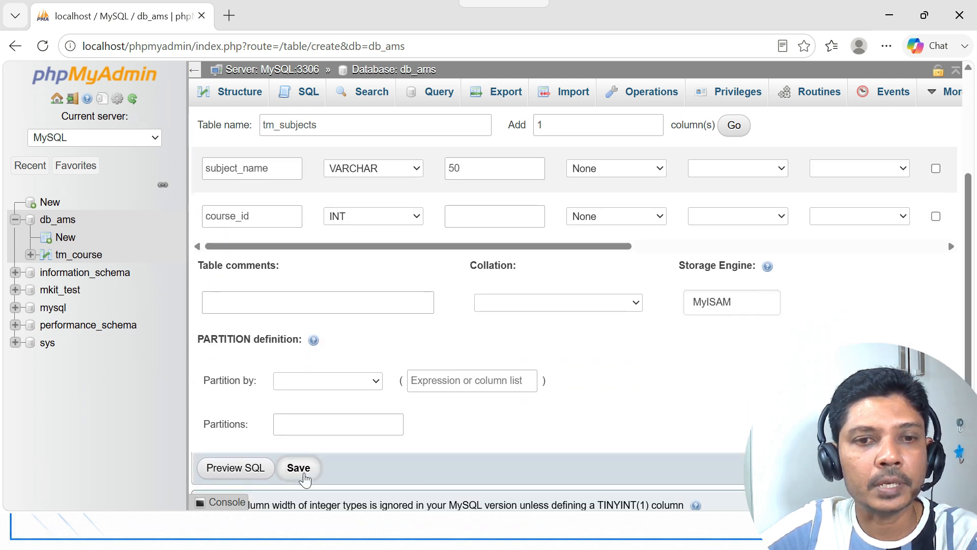
{"action": "left_click", "coordinate": [299, 467]}
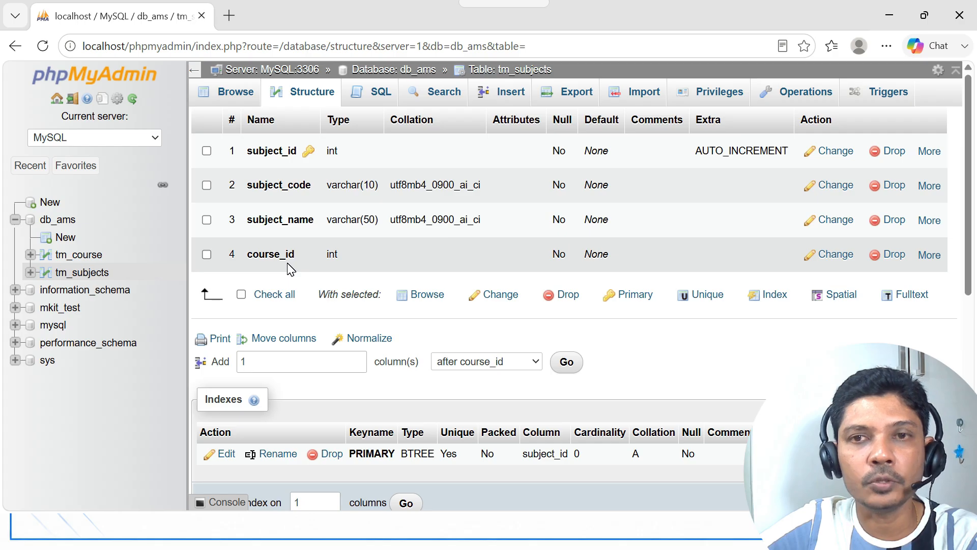
- Change the storage engine of the tm_course table to InnoDB and apply the table options
{"action": "left_click", "coordinate": [102, 273]}
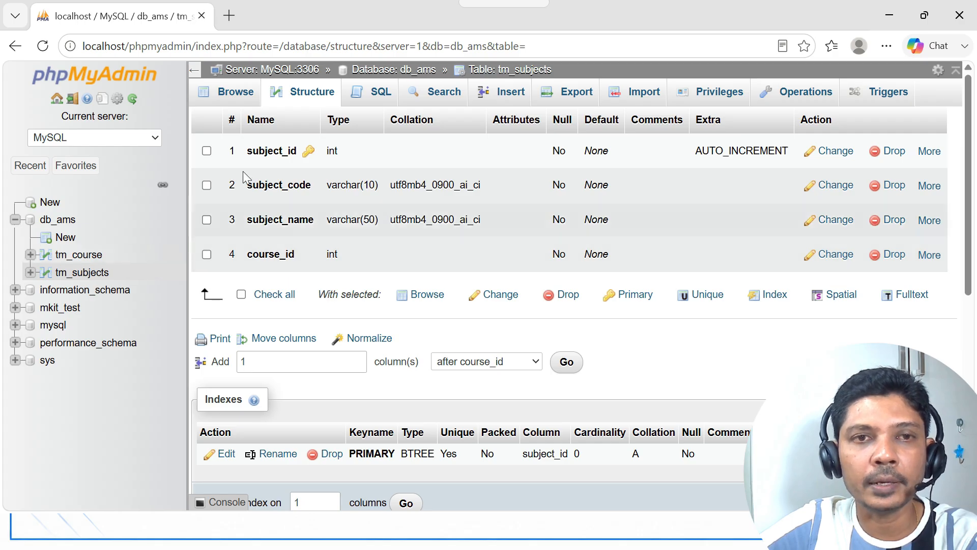
{"action": "left_click", "coordinate": [95, 260]}
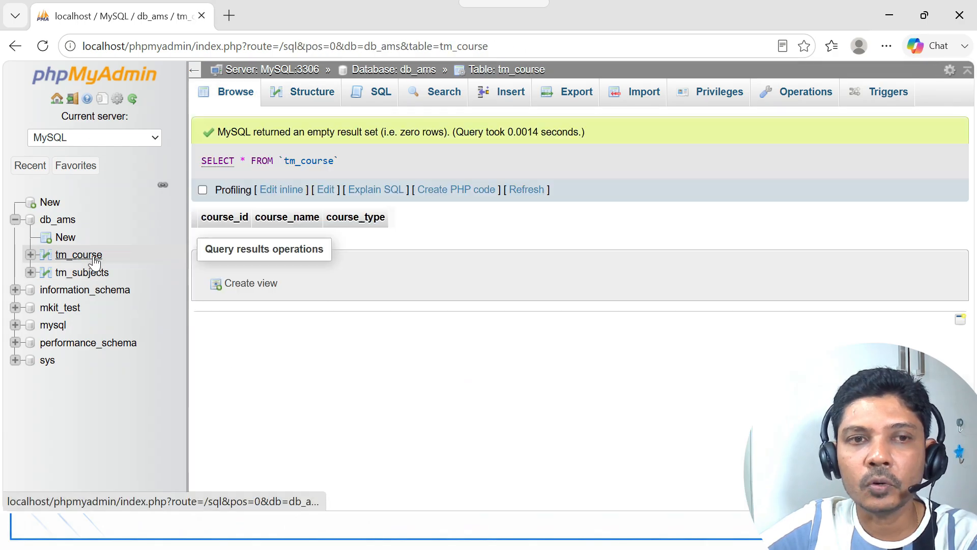
{"action": "left_click", "coordinate": [790, 99]}
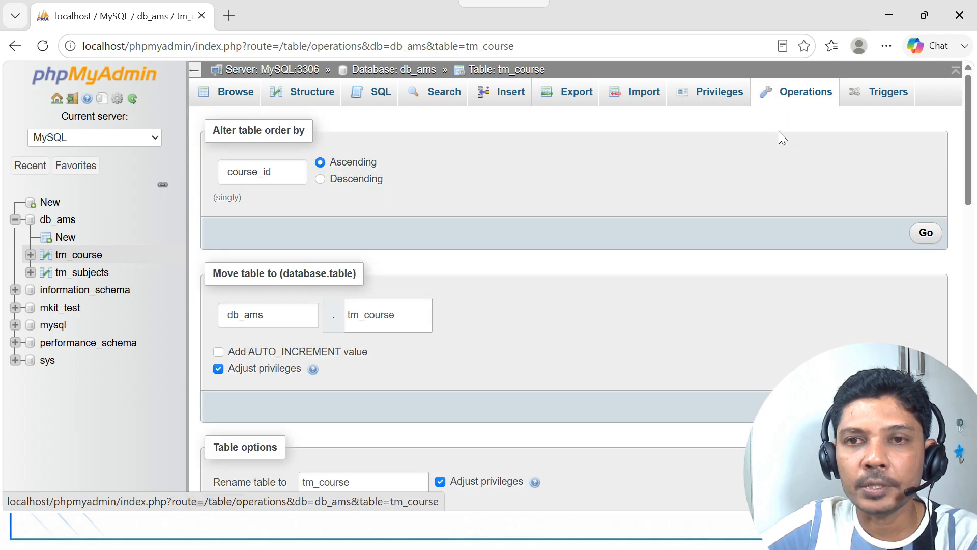
{"action": "scroll", "coordinate": [774, 151], "scroll_direction": "down", "scroll_amount": 5}
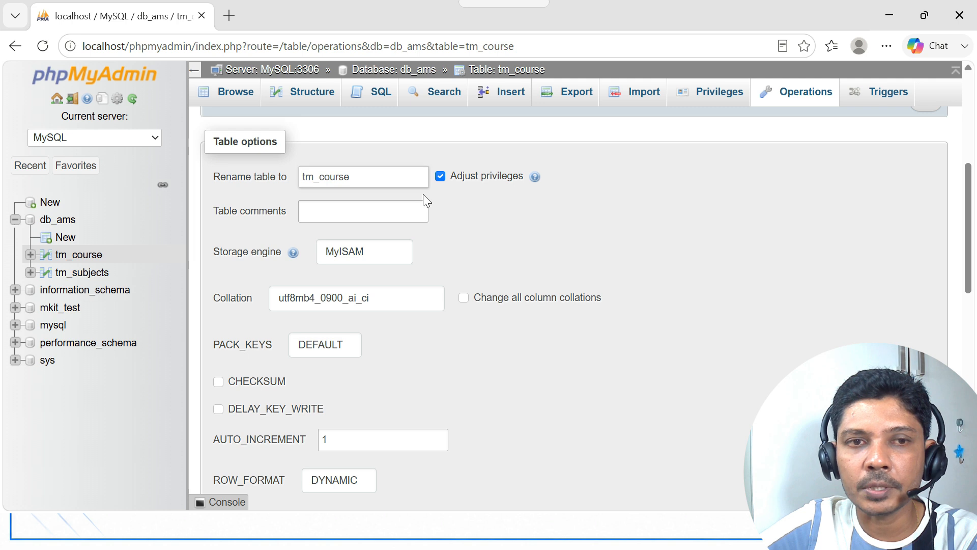
{"action": "left_click", "coordinate": [383, 254]}
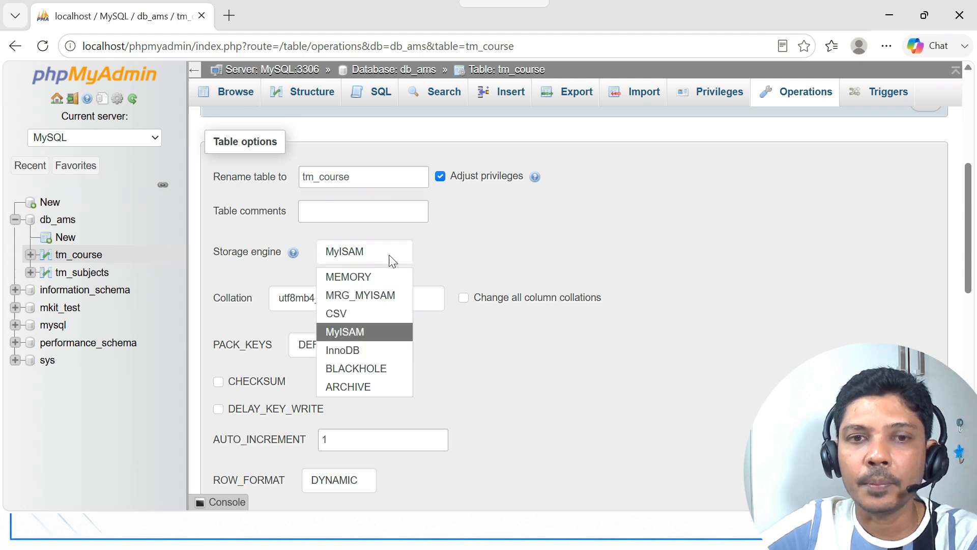
{"action": "left_click", "coordinate": [378, 350]}
{"action": "scroll", "coordinate": [631, 220], "scroll_direction": "down", "scroll_amount": 3}
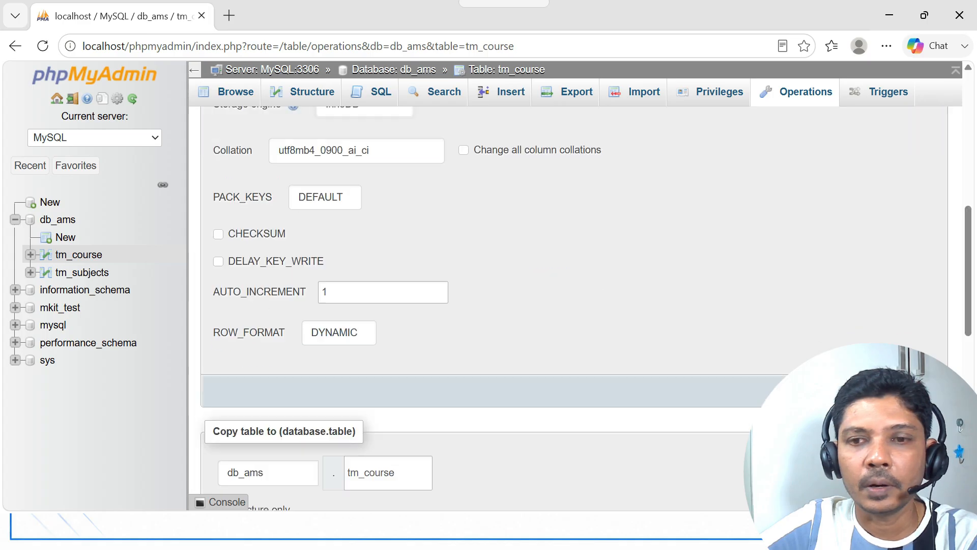
{"action": "left_click", "coordinate": [930, 385]}
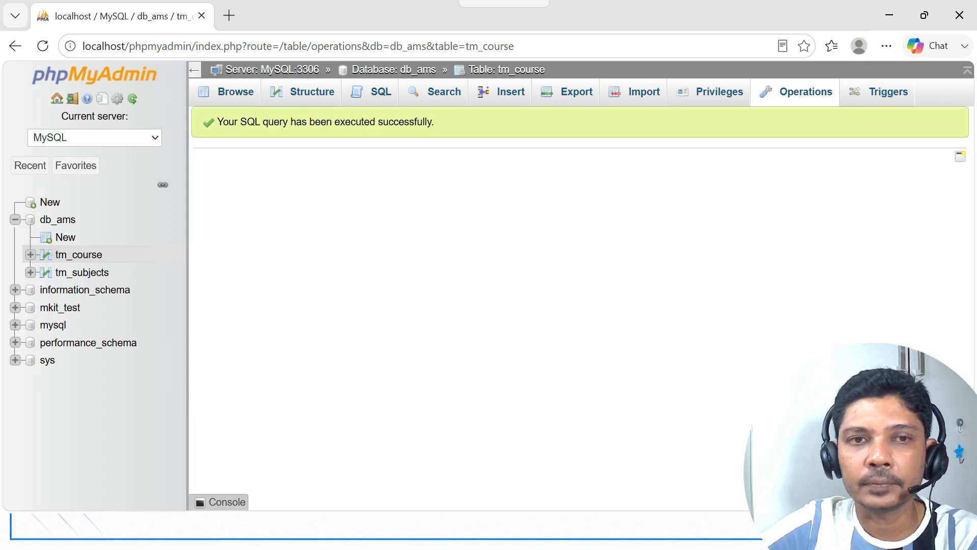
- Change the storage engine of the tm_subjects table to InnoDB and apply the table options
{"action": "left_click", "coordinate": [84, 274]}
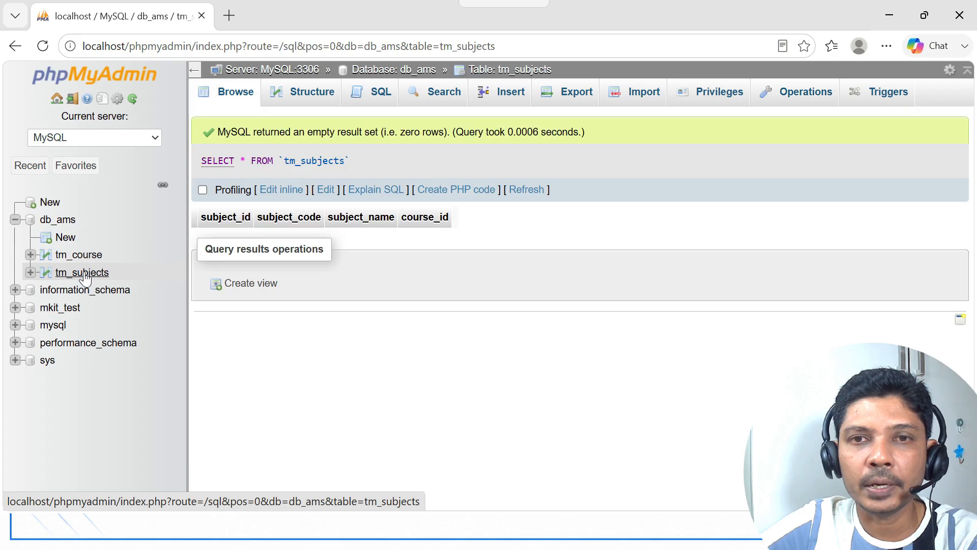
{"action": "left_click", "coordinate": [789, 95]}
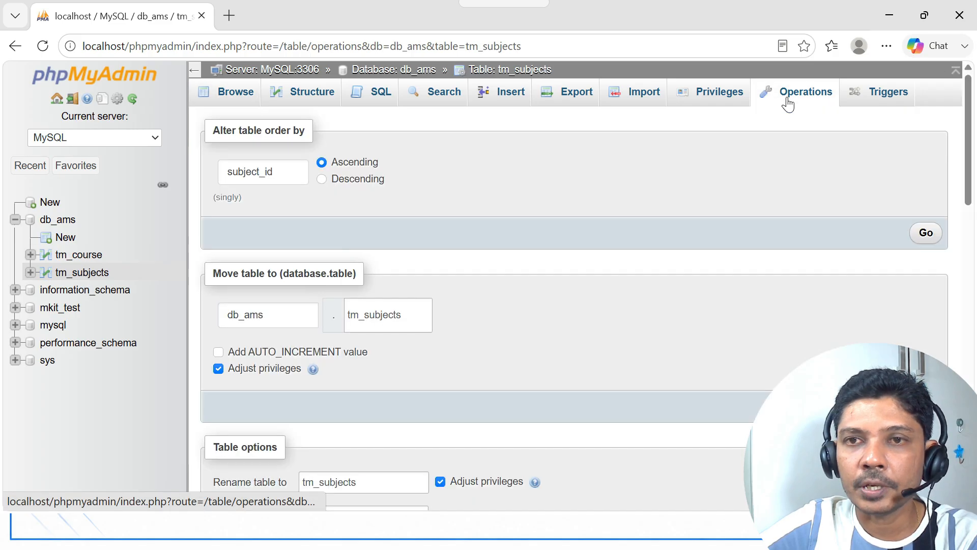
{"action": "scroll", "coordinate": [621, 213], "scroll_direction": "down", "scroll_amount": 5}
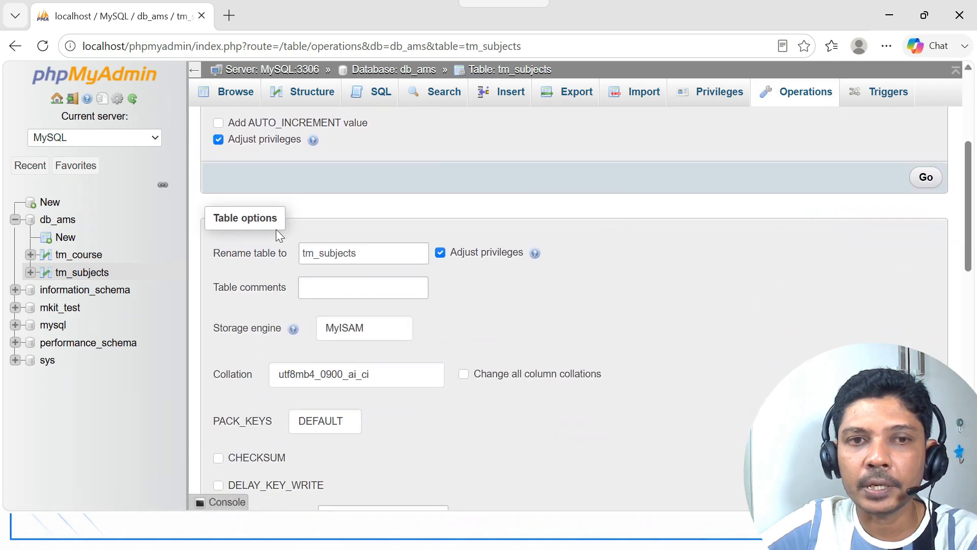
{"action": "scroll", "coordinate": [575, 225], "scroll_direction": "down", "scroll_amount": 2}
{"action": "left_click", "coordinate": [393, 255]}
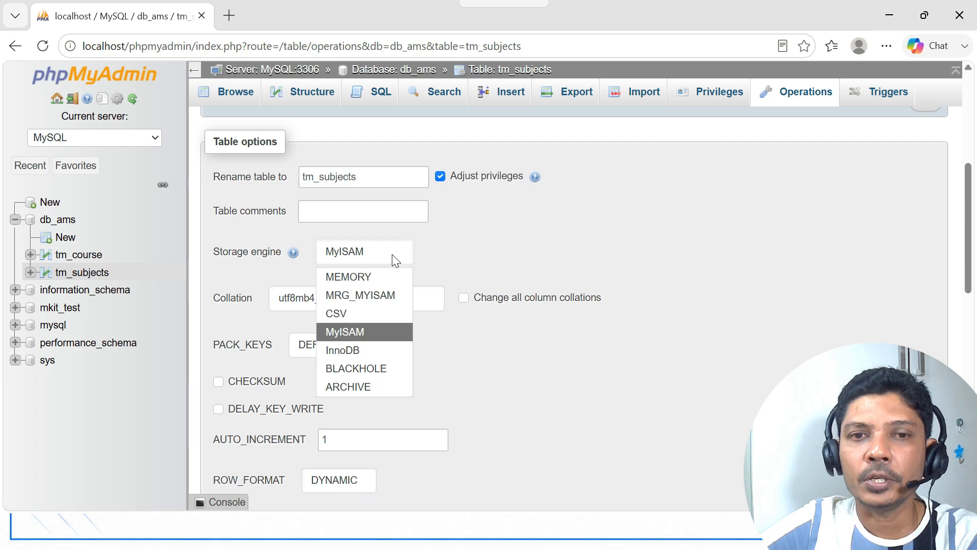
{"action": "left_click", "coordinate": [374, 351]}
{"action": "scroll", "coordinate": [786, 224], "scroll_direction": "down", "scroll_amount": 5}
{"action": "left_click", "coordinate": [927, 309]}
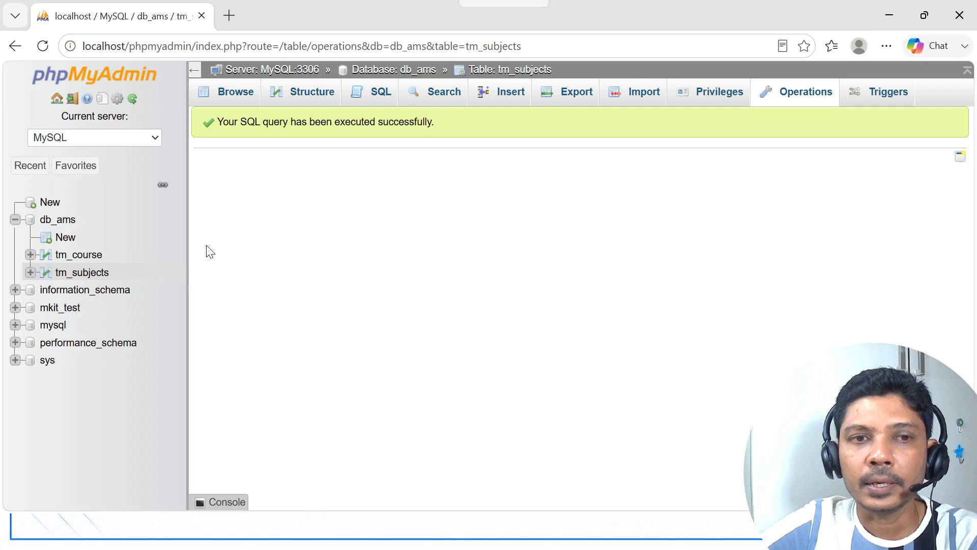
- In the relation view of tm_subjects, name a foreign key constraint "course constrain" and set its column to course_id
{"action": "left_click", "coordinate": [91, 275]}
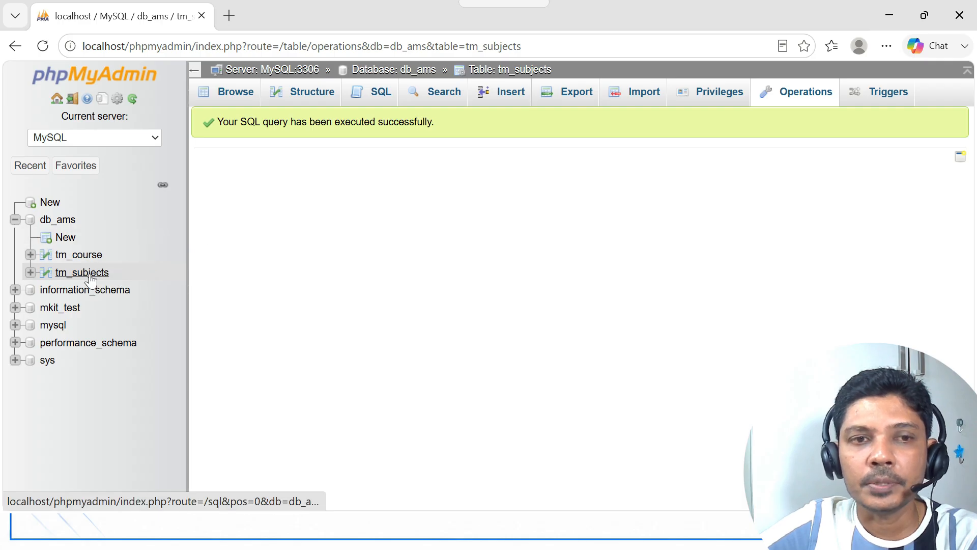
{"action": "left_click", "coordinate": [292, 102]}
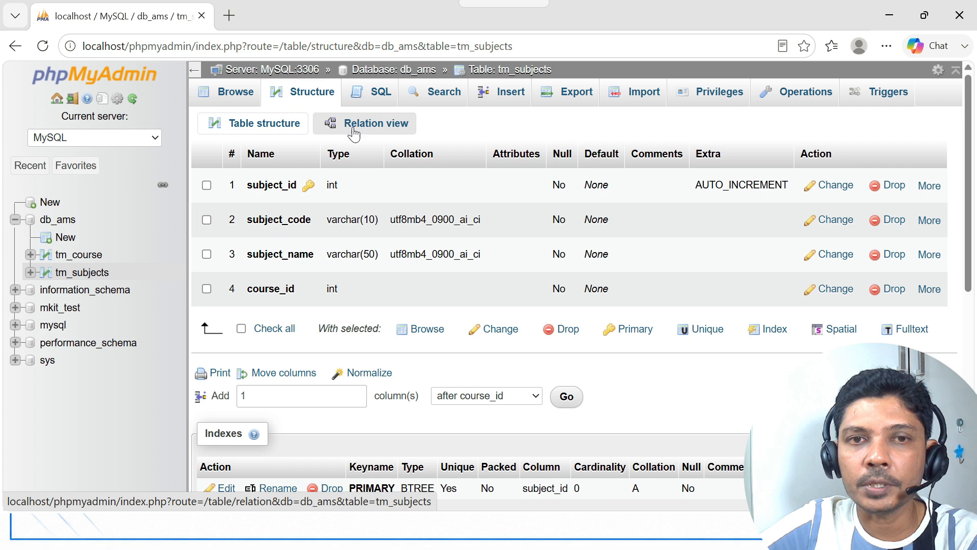
{"action": "left_click", "coordinate": [384, 131]}
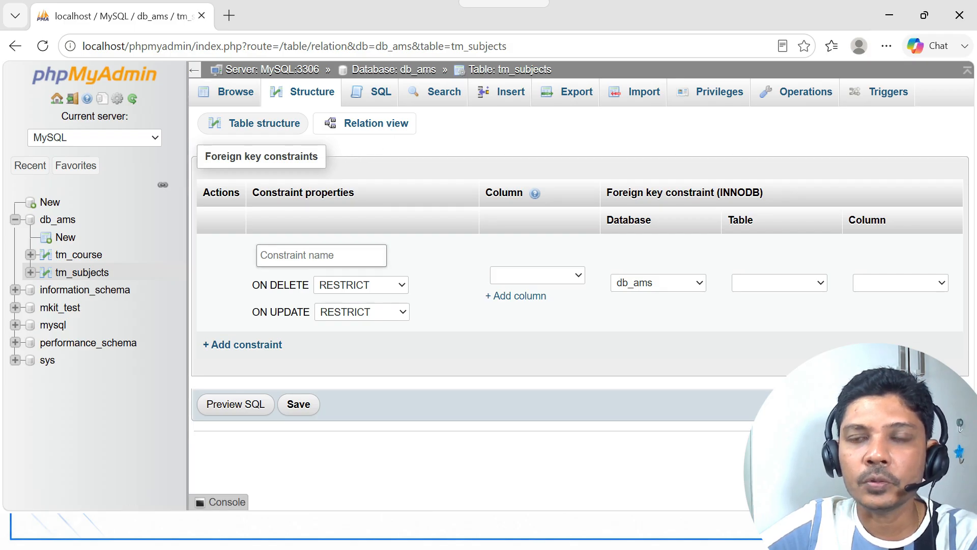
{"action": "left_click", "coordinate": [306, 255]}
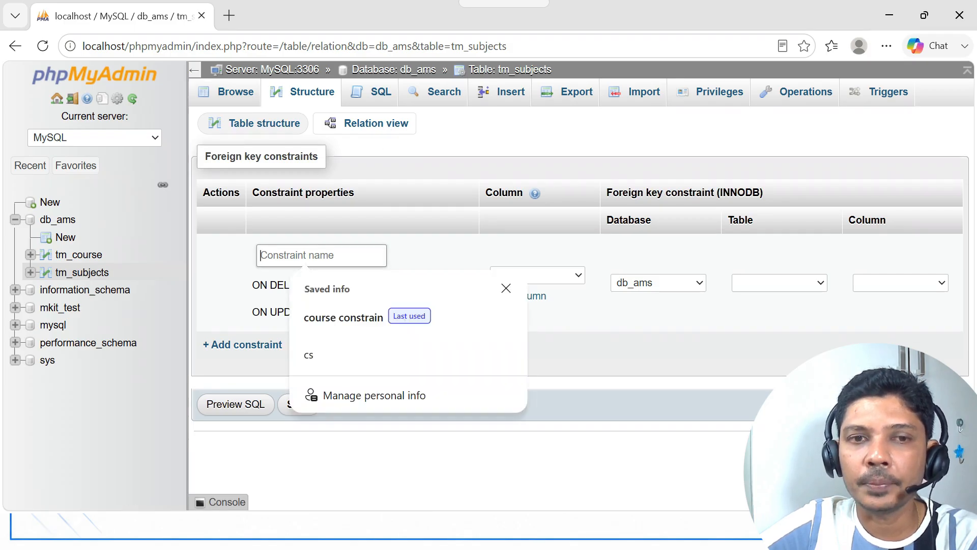
{"action": "left_click", "coordinate": [315, 331]}
{"action": "left_click", "coordinate": [579, 273]}
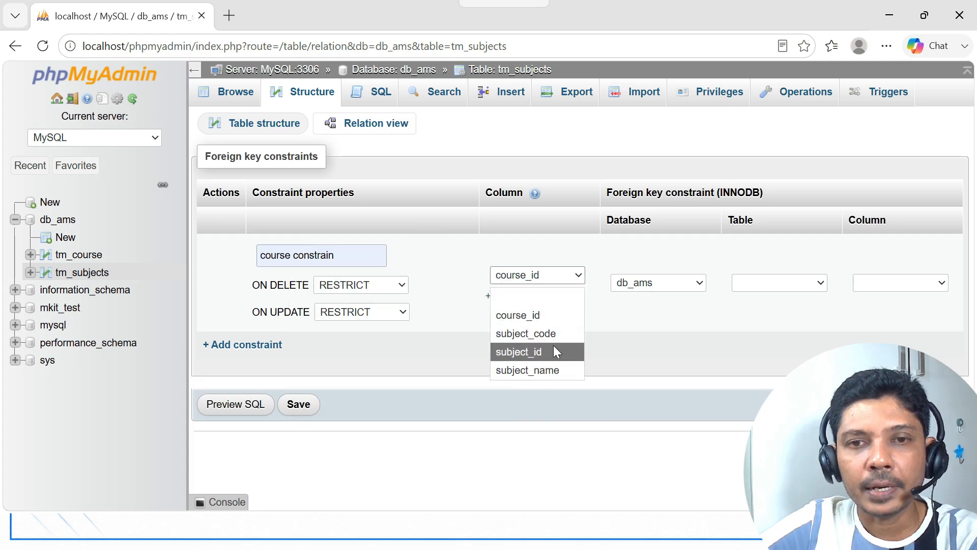
{"action": "left_click", "coordinate": [558, 313]}
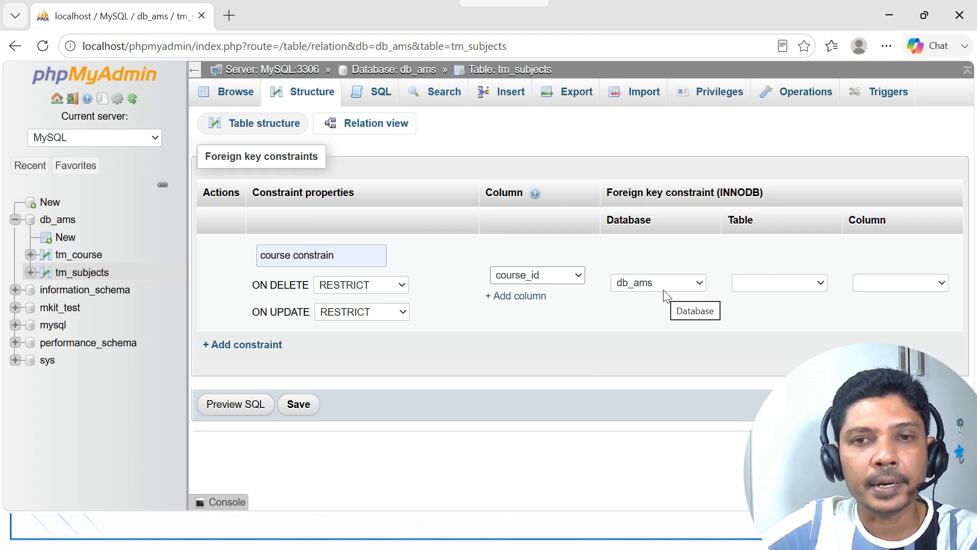
- Reference the course_id column of the tm_course table in db_ams for the foreign key constraint
{"action": "left_click", "coordinate": [819, 283]}
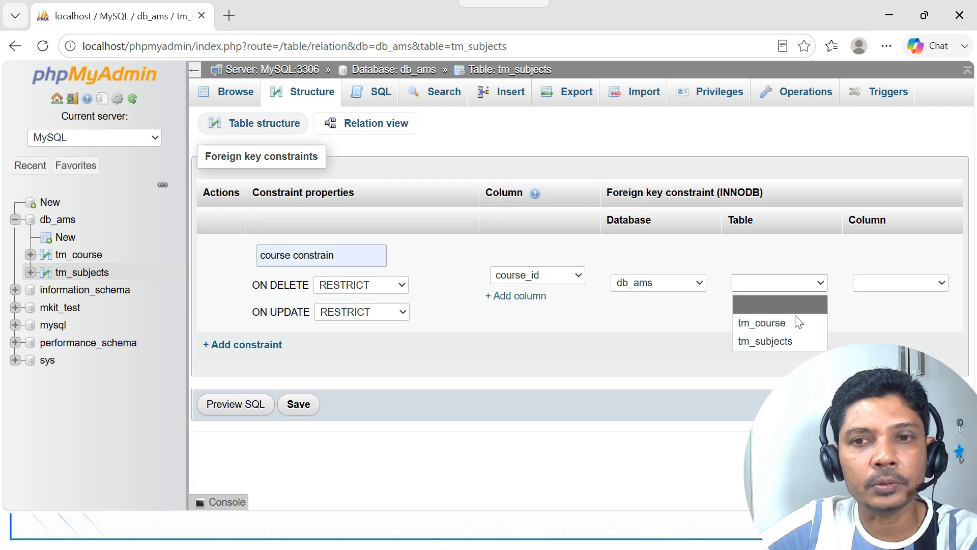
{"action": "left_click", "coordinate": [795, 322]}
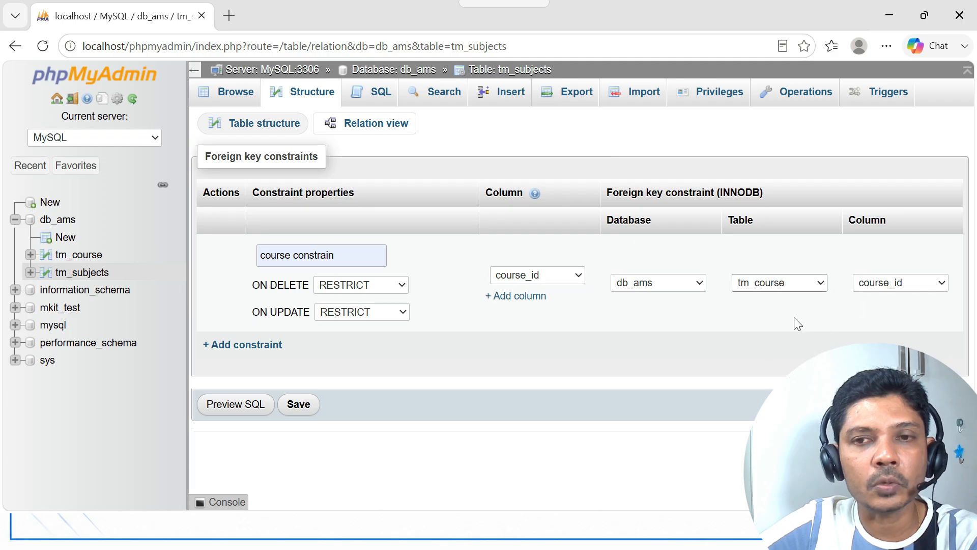
{"action": "left_click", "coordinate": [943, 289]}
{"action": "left_click", "coordinate": [915, 319]}
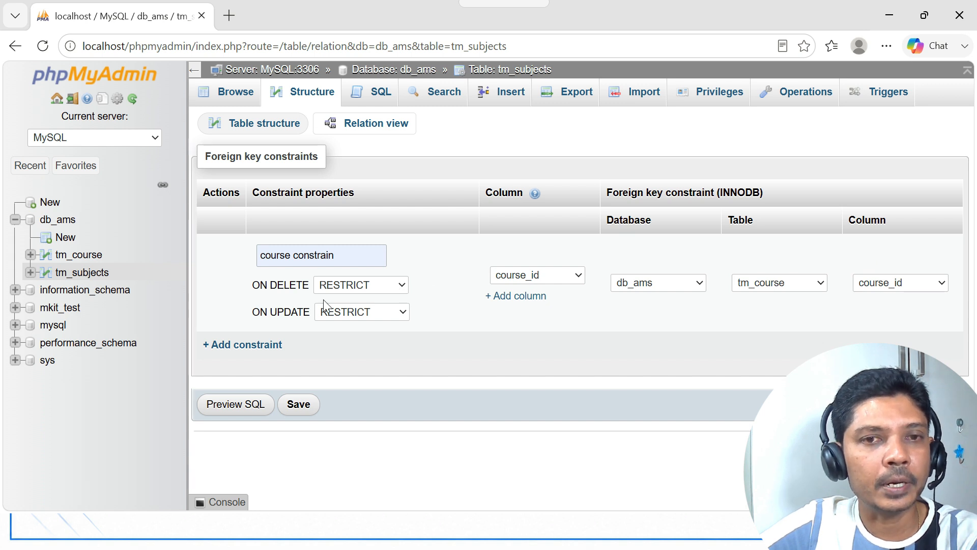
- Save the foreign key with ON DELETE and ON UPDATE kept at RESTRICT, and open the tm_subjects structure to check its indexes
{"action": "left_click", "coordinate": [402, 285]}
{"action": "left_click", "coordinate": [407, 287]}
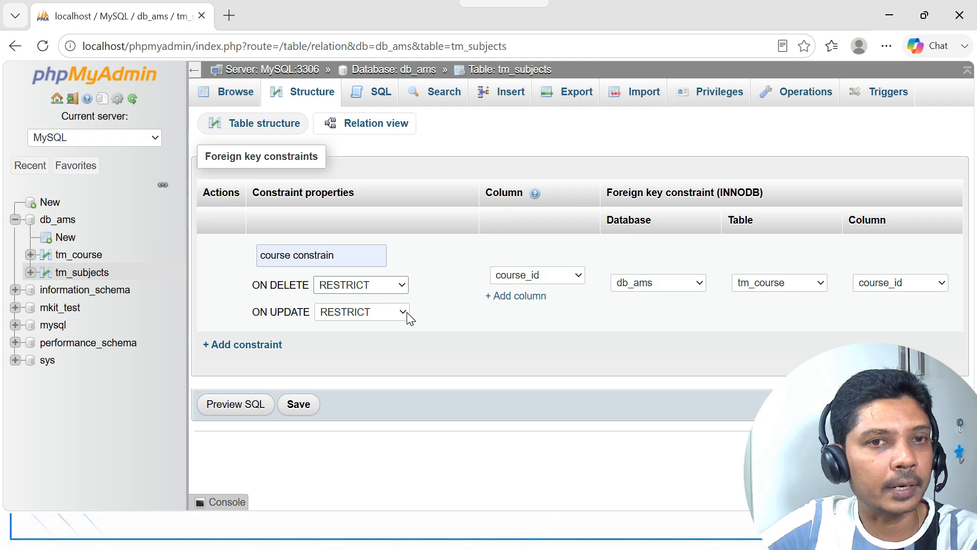
{"action": "left_click", "coordinate": [299, 405]}
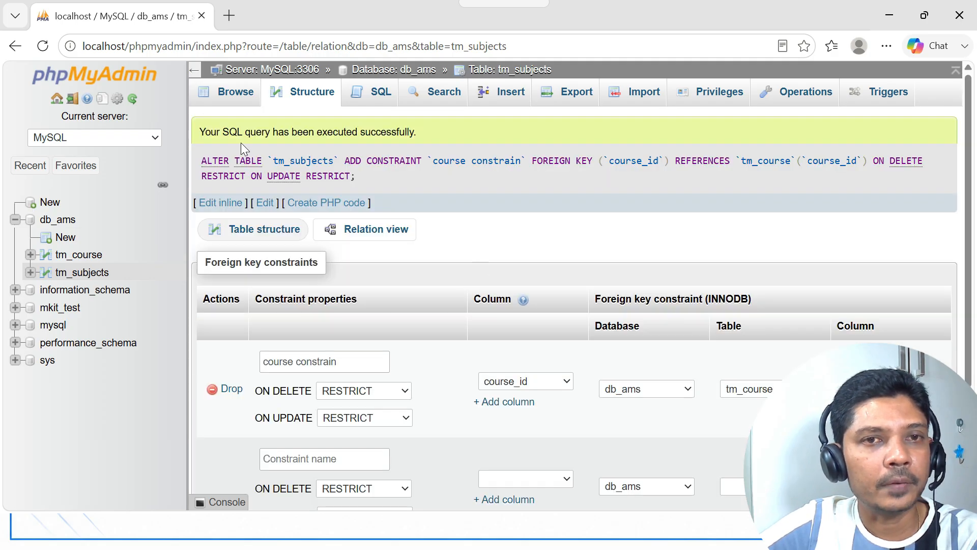
{"action": "left_click", "coordinate": [82, 273]}
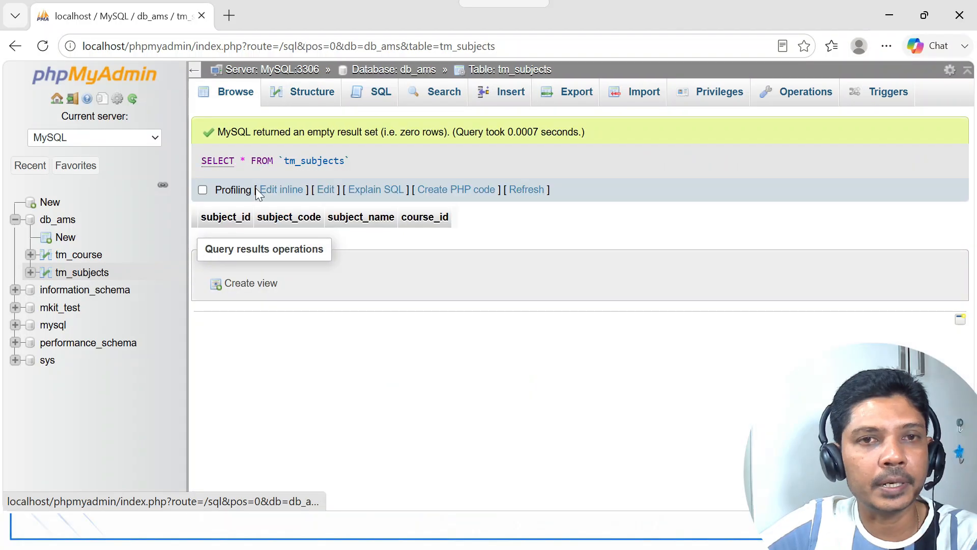
{"action": "left_click", "coordinate": [314, 99]}
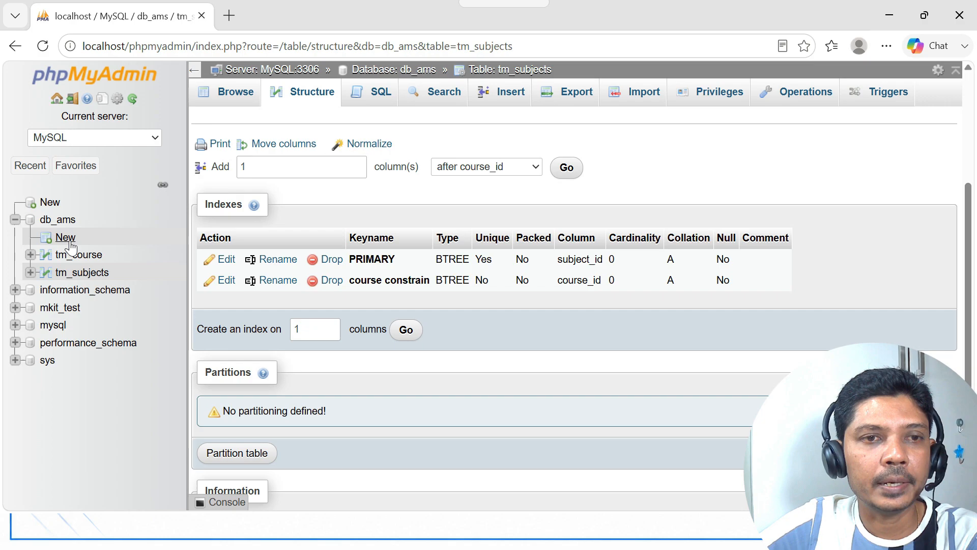
- Start a new table named tm_user in db_ams, with user_id as an auto-incrementing INT primary key in the first column
{"action": "left_click", "coordinate": [65, 238]}
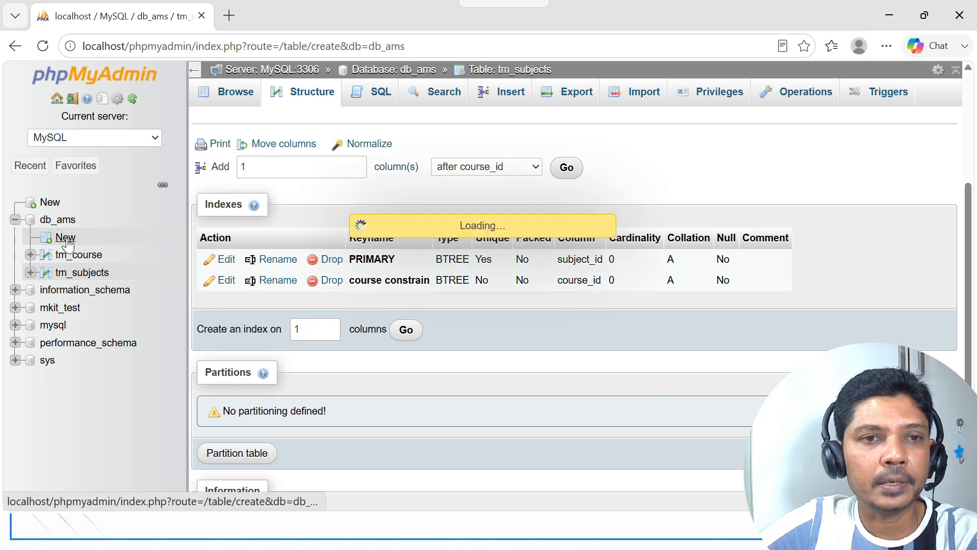
{"action": "left_click", "coordinate": [315, 125]}
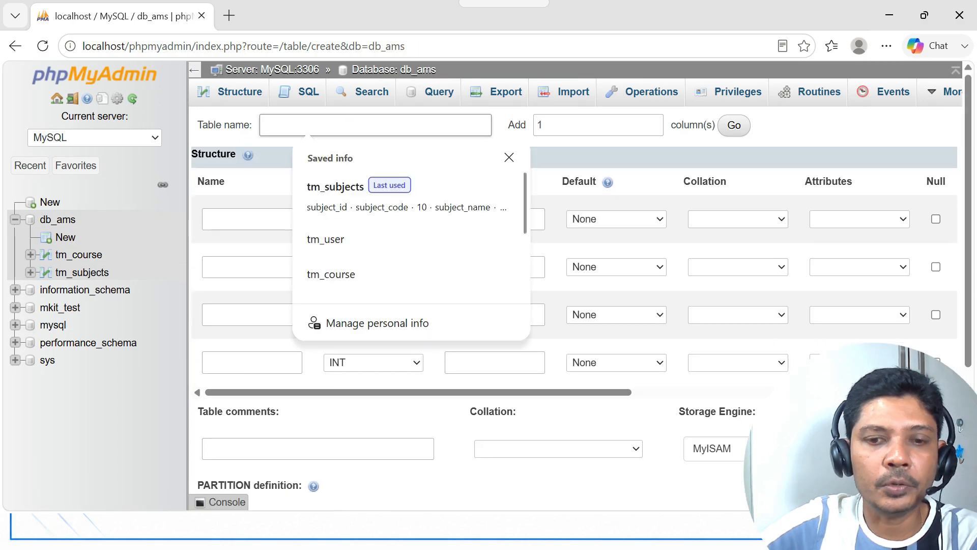
{"action": "type", "text": "tm_user"}
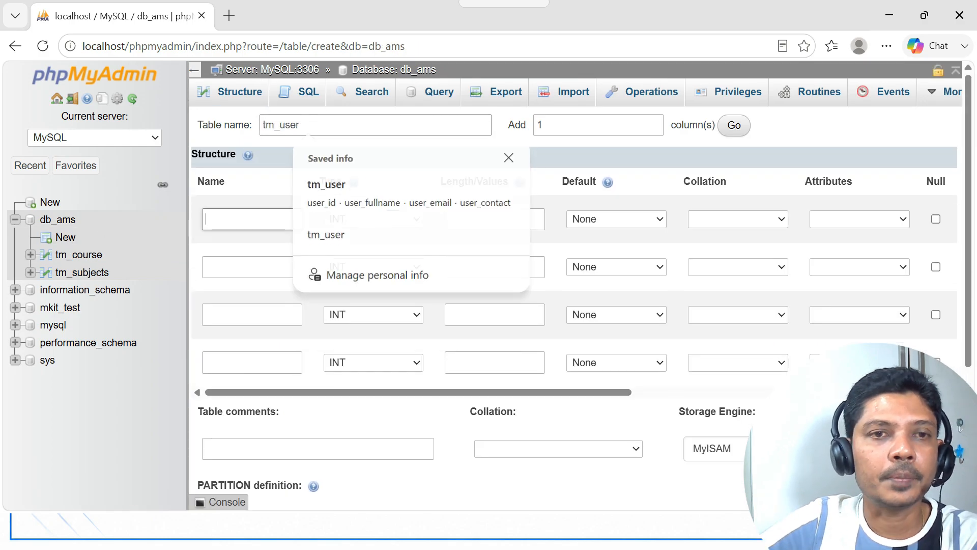
{"action": "type", "text": "user_"}
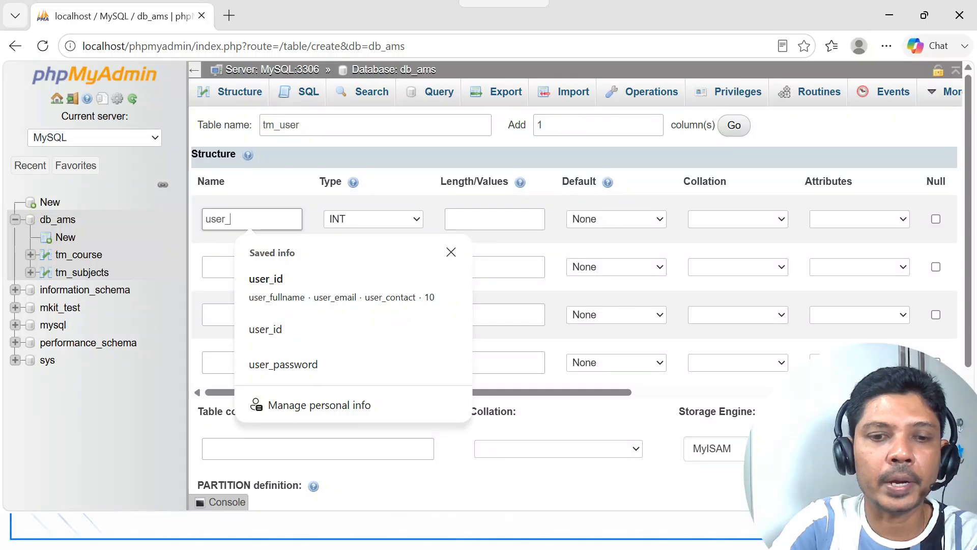
{"action": "type", "text": "id"}
{"action": "left_click", "coordinate": [402, 195]}
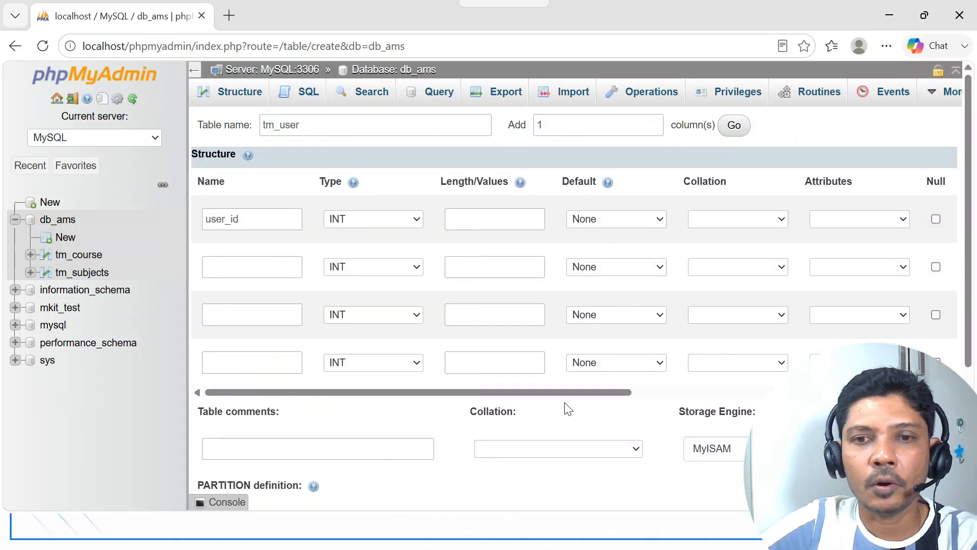
{"action": "left_click_drag", "start_coordinate": [575, 392], "coordinate": [738, 396]}
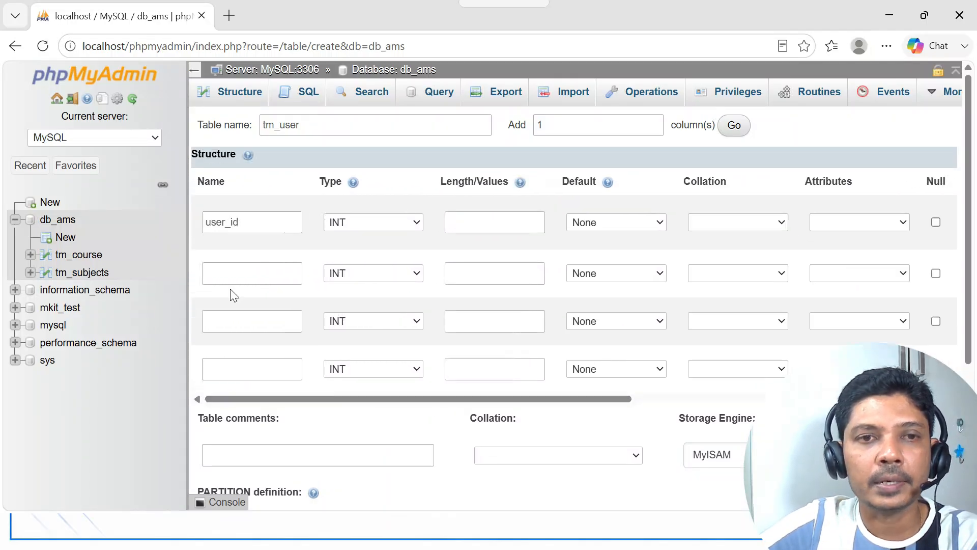
- Define the second column of tm_user as user_fullname with type VARCHAR and length 50
{"action": "left_click", "coordinate": [233, 277]}
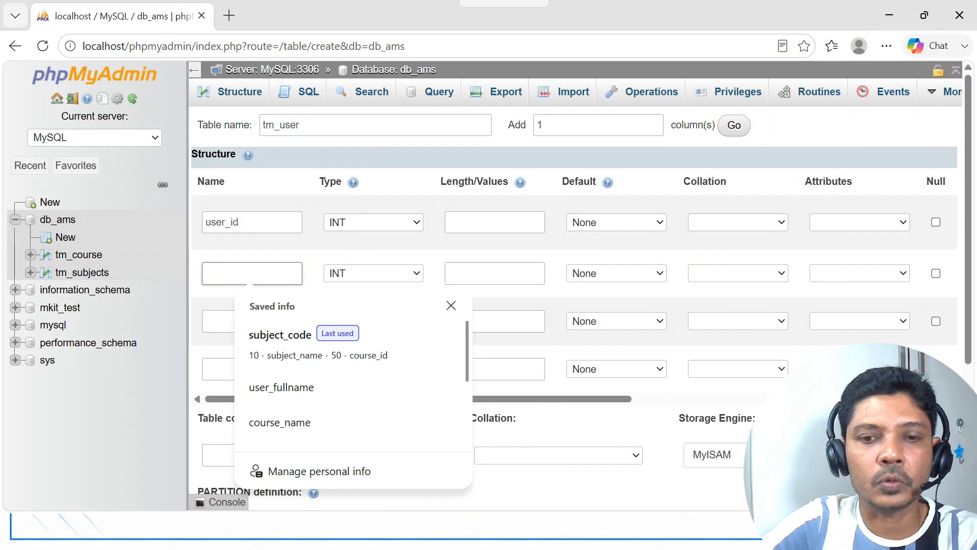
{"action": "type", "text": "user_fullname"}
{"action": "left_click", "coordinate": [415, 273]}
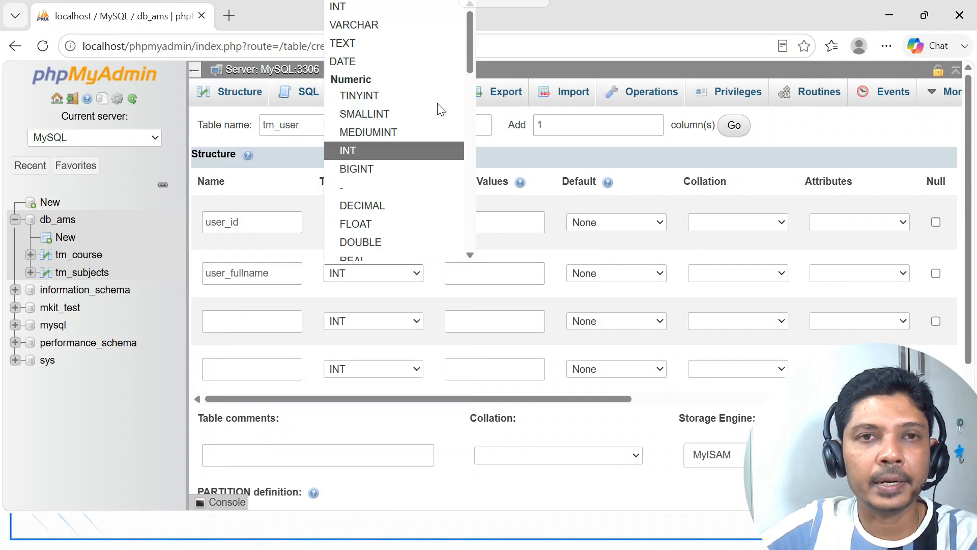
{"action": "left_click", "coordinate": [419, 27]}
{"action": "left_click", "coordinate": [468, 273]}
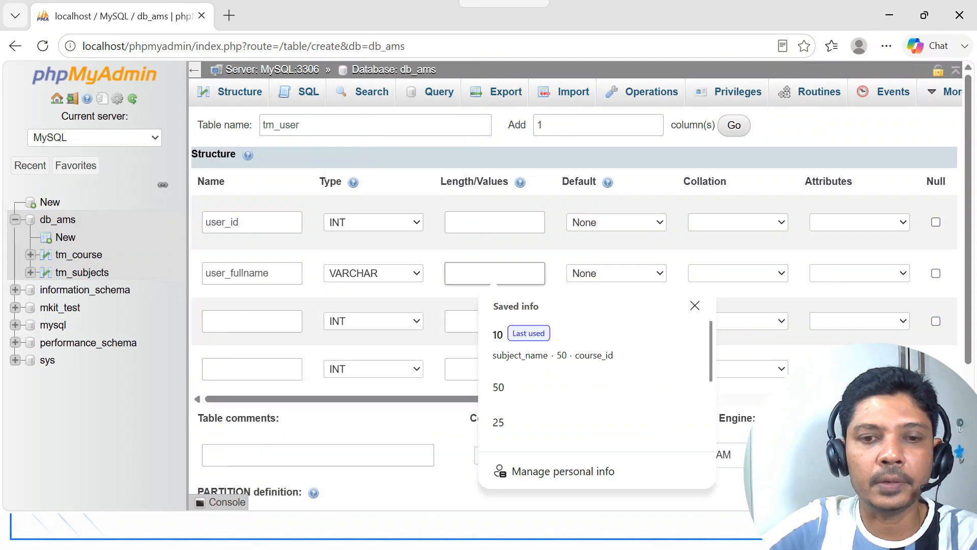
{"action": "type", "text": "50"}
- Define the third column of tm_user as user_email with type VARCHAR and length 50
{"action": "left_click", "coordinate": [274, 325]}
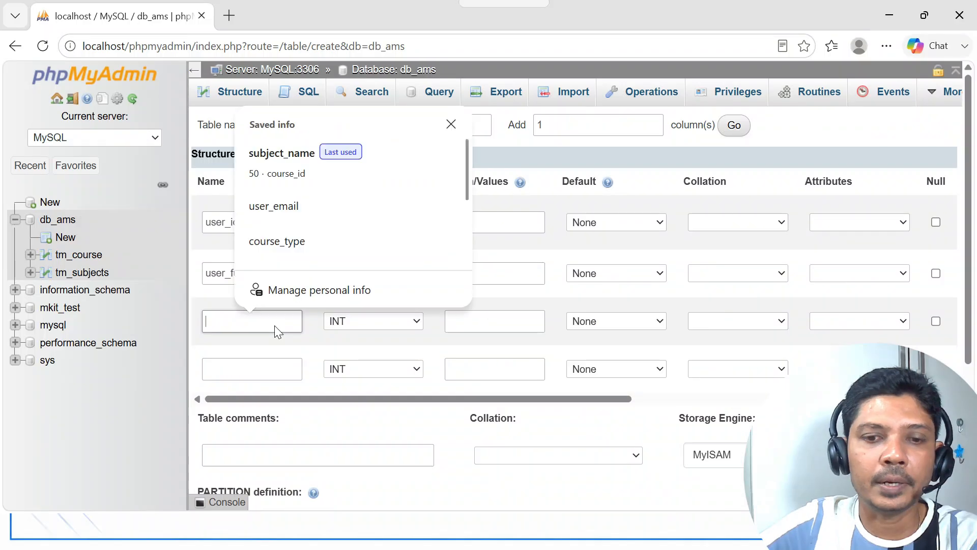
{"action": "type", "text": "user_email"}
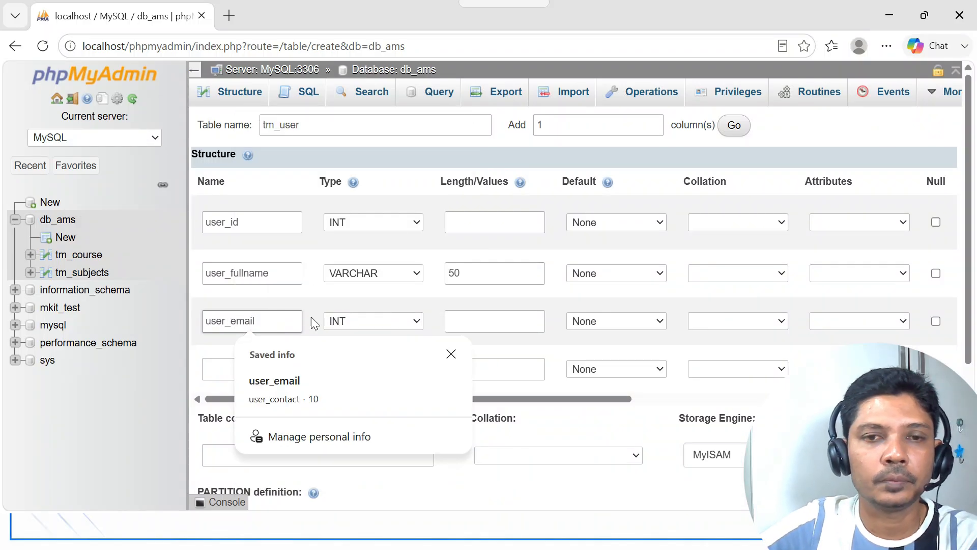
{"action": "left_click", "coordinate": [419, 323]}
{"action": "left_click", "coordinate": [353, 24]}
{"action": "left_click", "coordinate": [489, 322]}
{"action": "type", "text": "50"}
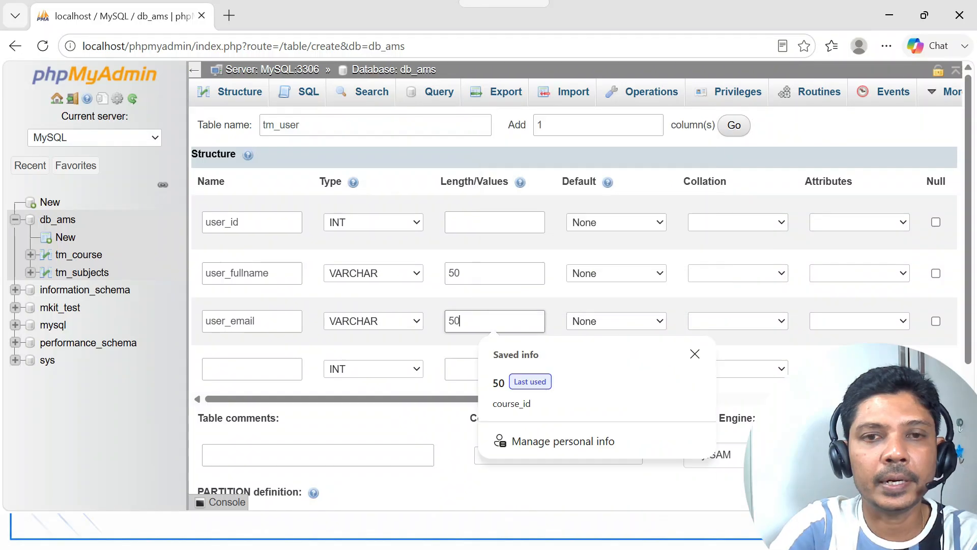
- Add a UNIQUE index named user_email to the user_email column
{"action": "left_click_drag", "start_coordinate": [482, 399], "coordinate": [630, 407]}
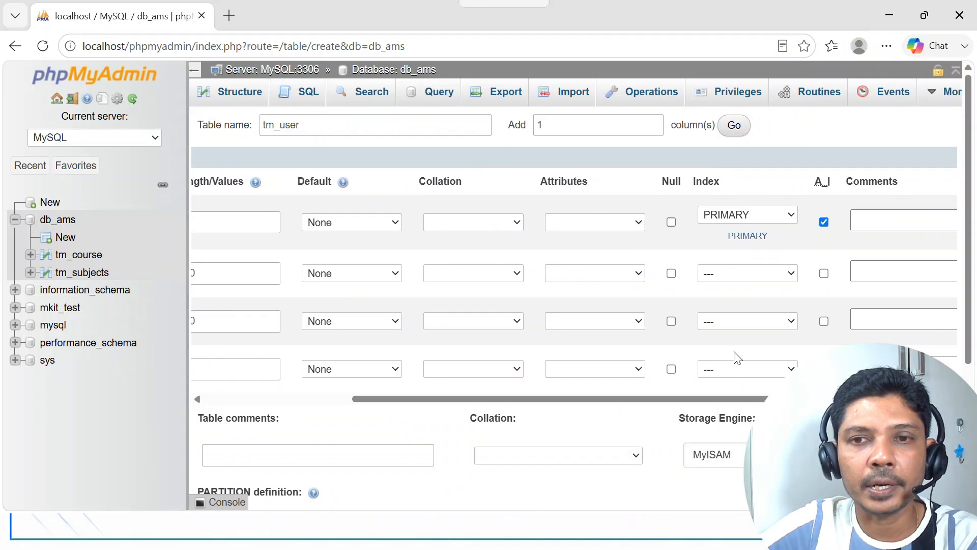
{"action": "left_click", "coordinate": [789, 321]}
{"action": "left_click", "coordinate": [752, 378]}
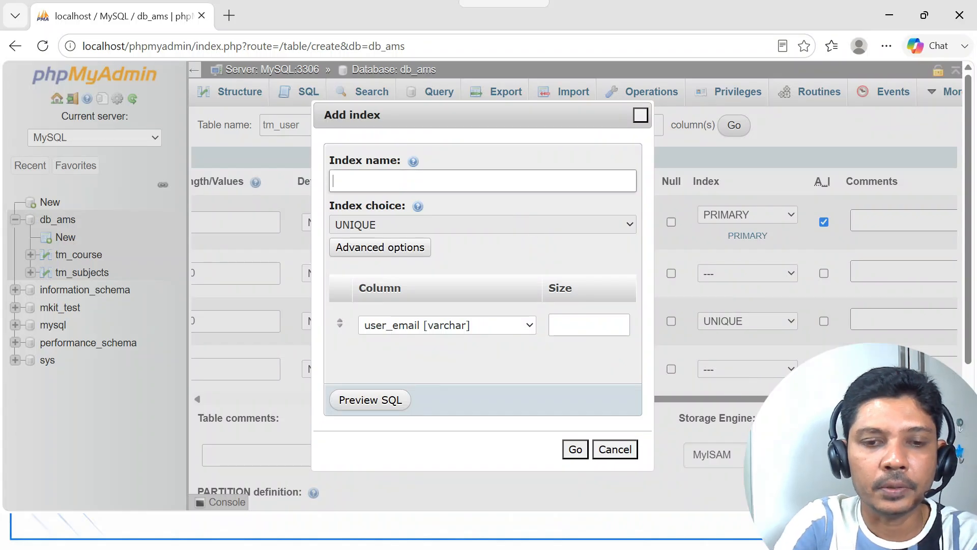
{"action": "type", "text": "user_email"}
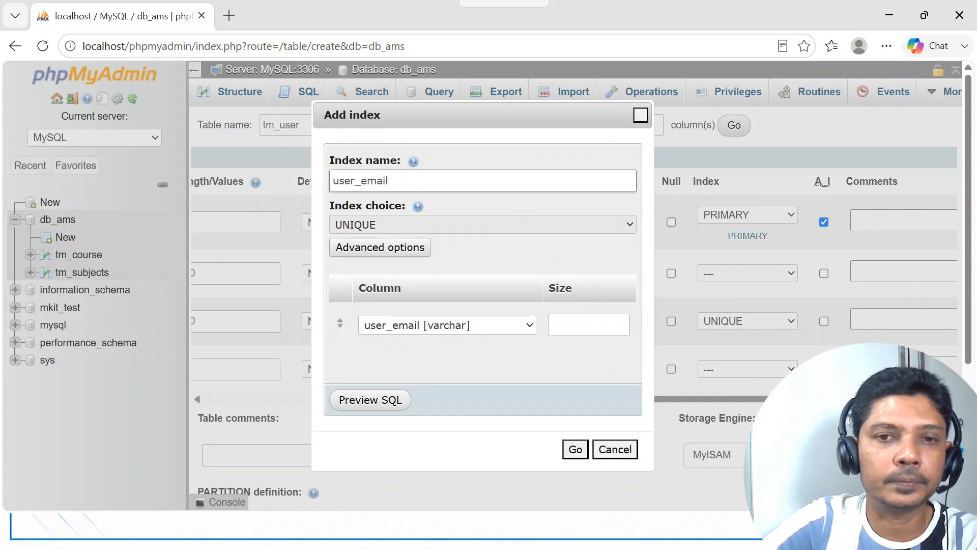
{"action": "left_click", "coordinate": [576, 450]}
- Define the fourth column of tm_user as user_contact with type VARCHAR and length 10
{"action": "left_click_drag", "start_coordinate": [549, 406], "coordinate": [283, 410]}
{"action": "left_click", "coordinate": [252, 376]}
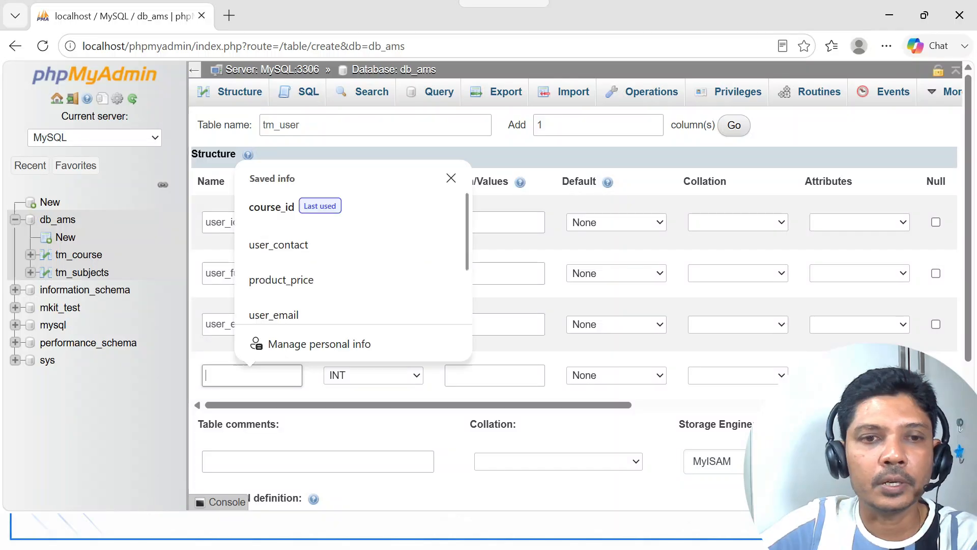
{"action": "left_click", "coordinate": [278, 245]}
{"action": "left_click", "coordinate": [407, 375]}
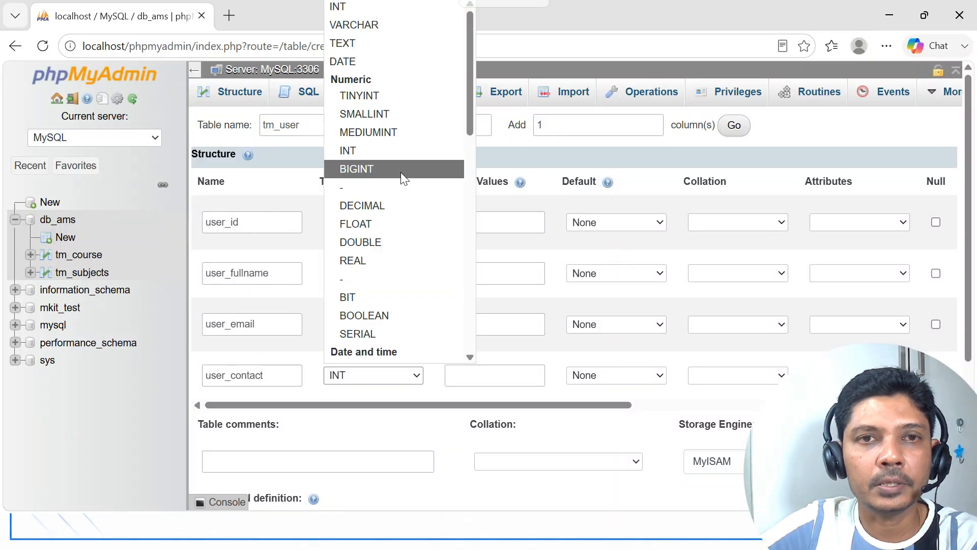
{"action": "left_click", "coordinate": [398, 28]}
{"action": "left_click", "coordinate": [491, 374]}
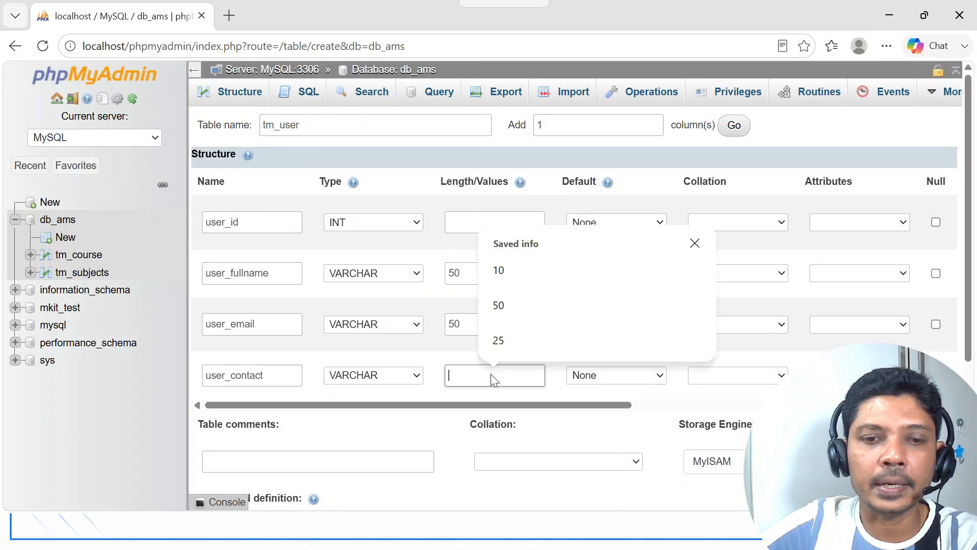
{"action": "type", "text": "10"}
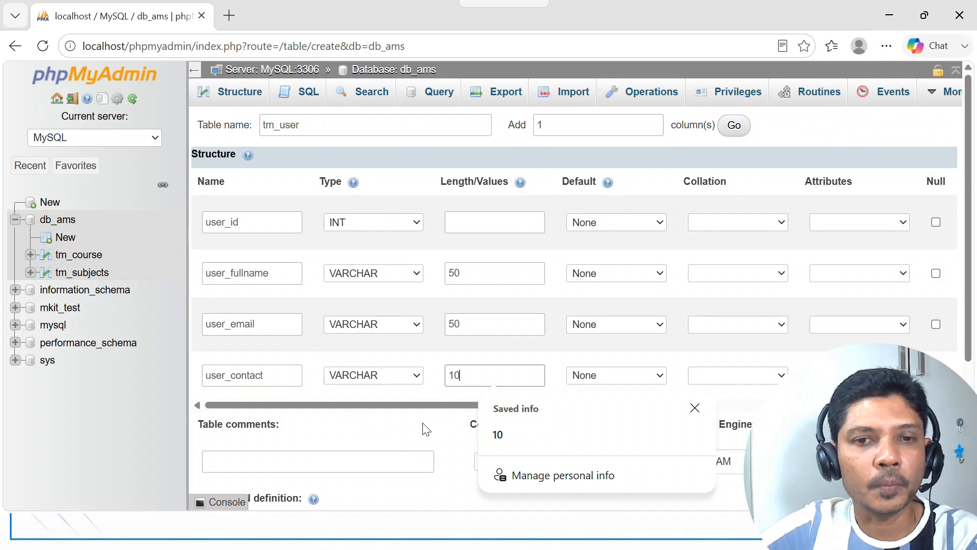
- Add a UNIQUE index named user_contact to the user_contact column
{"action": "left_click_drag", "start_coordinate": [420, 407], "coordinate": [691, 400]}
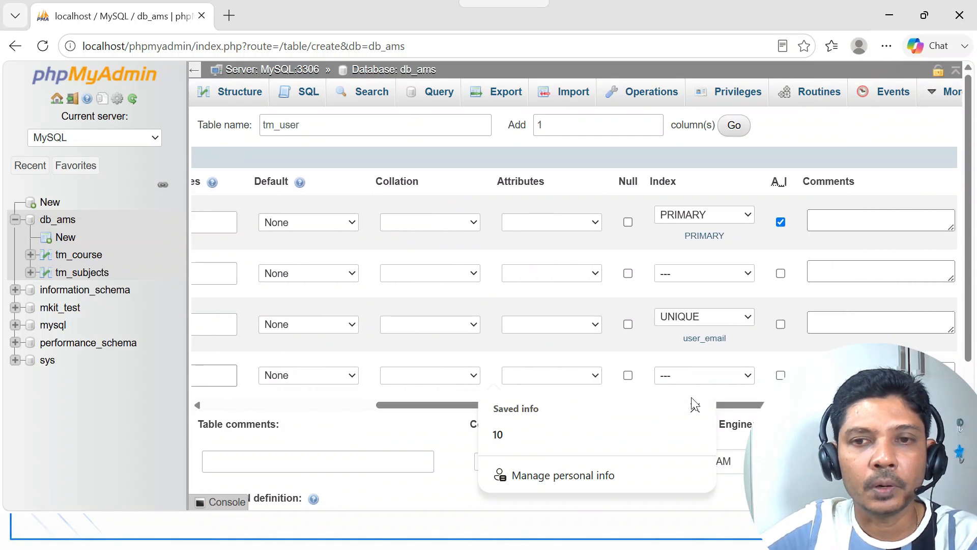
{"action": "left_click", "coordinate": [750, 377]}
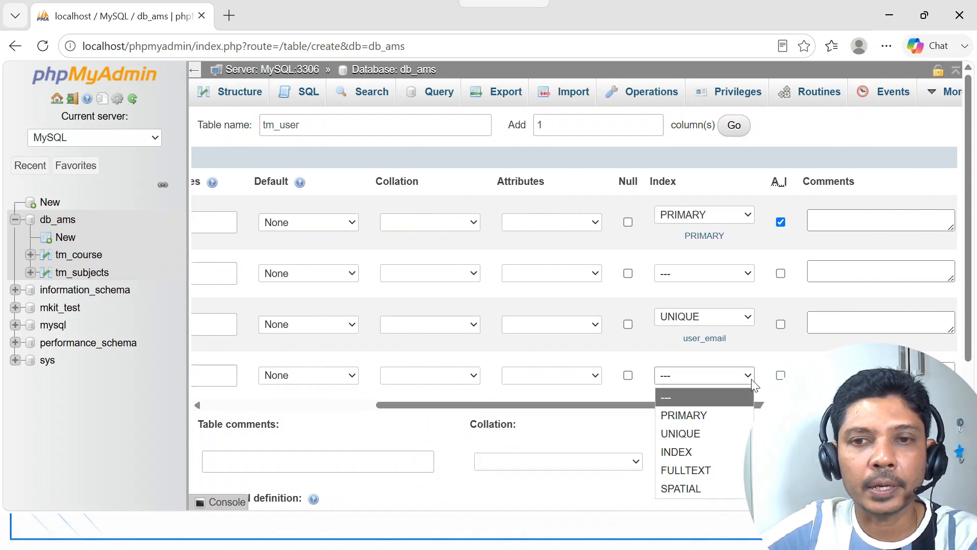
{"action": "left_click", "coordinate": [707, 434]}
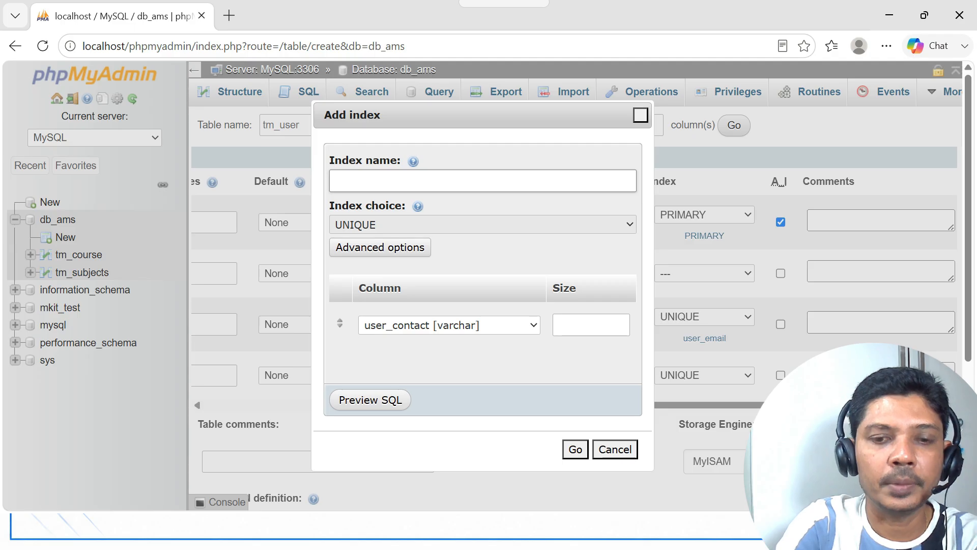
{"action": "type", "text": "user_conta"}
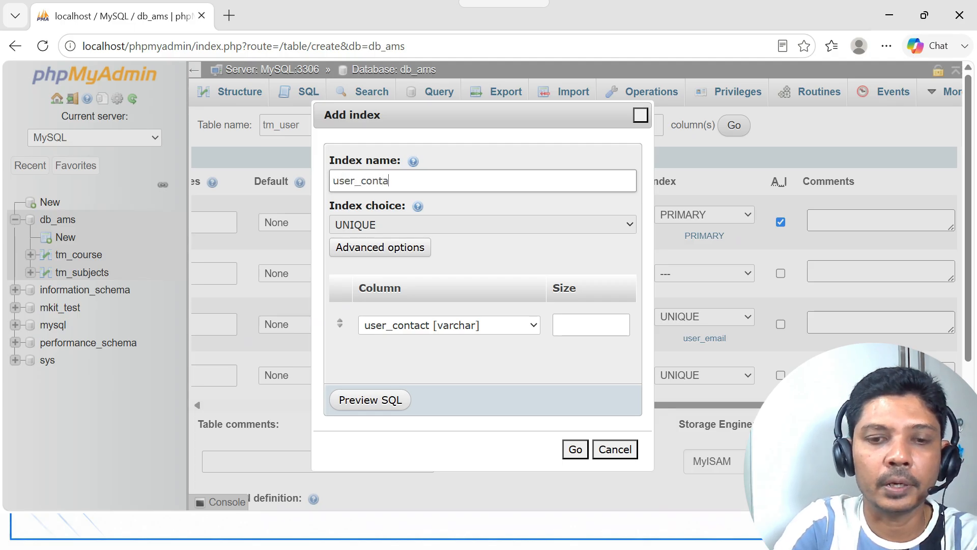
{"action": "type", "text": "ct"}
{"action": "left_click", "coordinate": [576, 449]}
- Add 2 more columns to the tm_user table definition
{"action": "left_click_drag", "start_coordinate": [562, 412], "coordinate": [312, 407]}
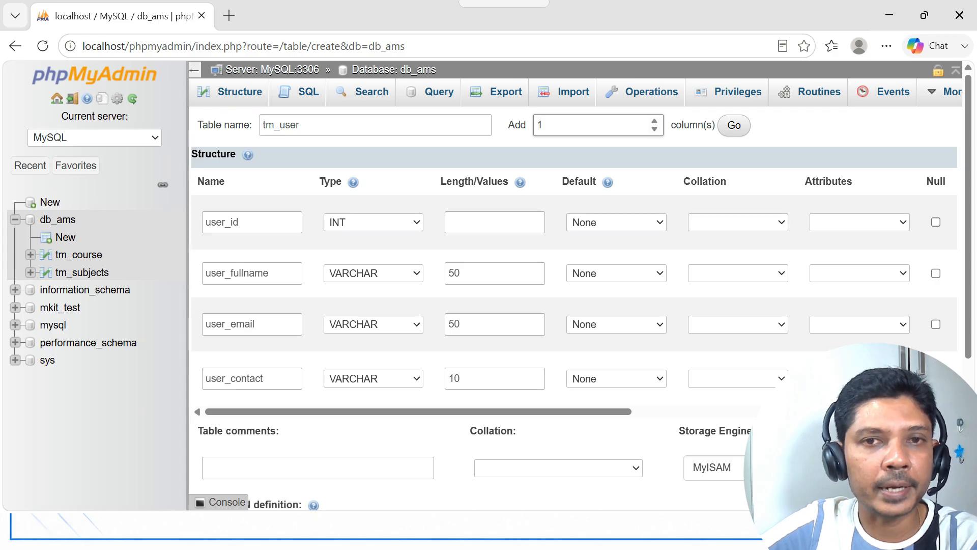
{"action": "double_click", "coordinate": [541, 126]}
{"action": "type", "text": "2"}
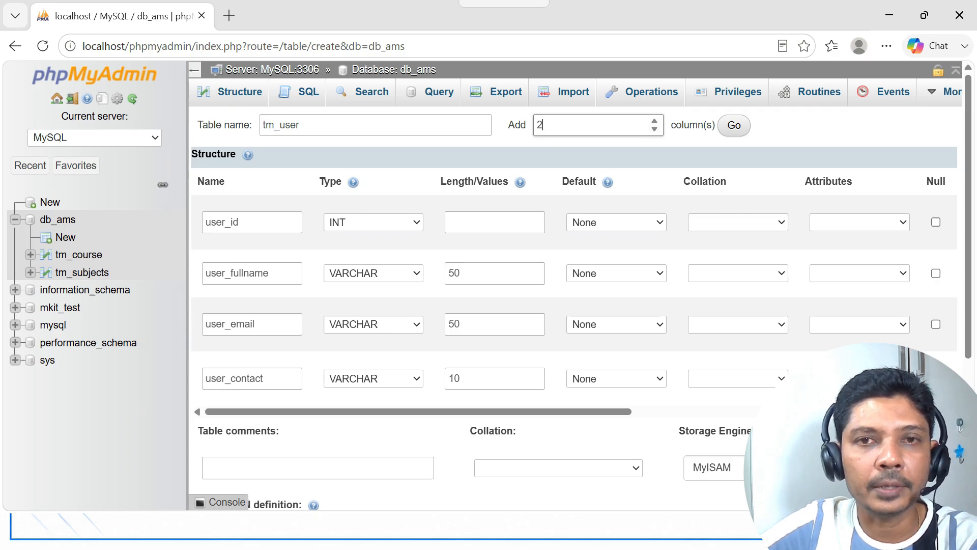
{"action": "left_click", "coordinate": [729, 131]}
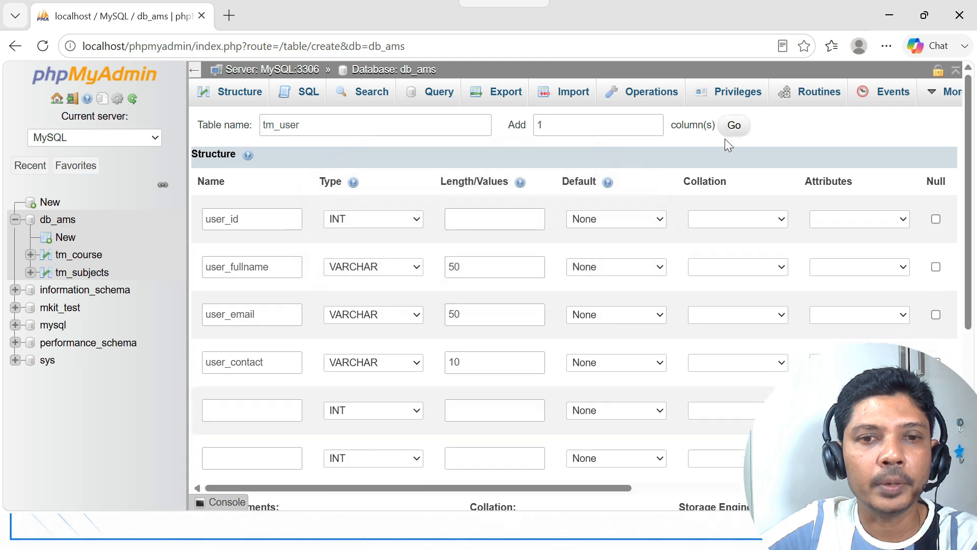
- Define the fifth column of tm_user as user_password with type VARCHAR and length 255
{"action": "left_click", "coordinate": [256, 411]}
{"action": "type", "text": "u"}
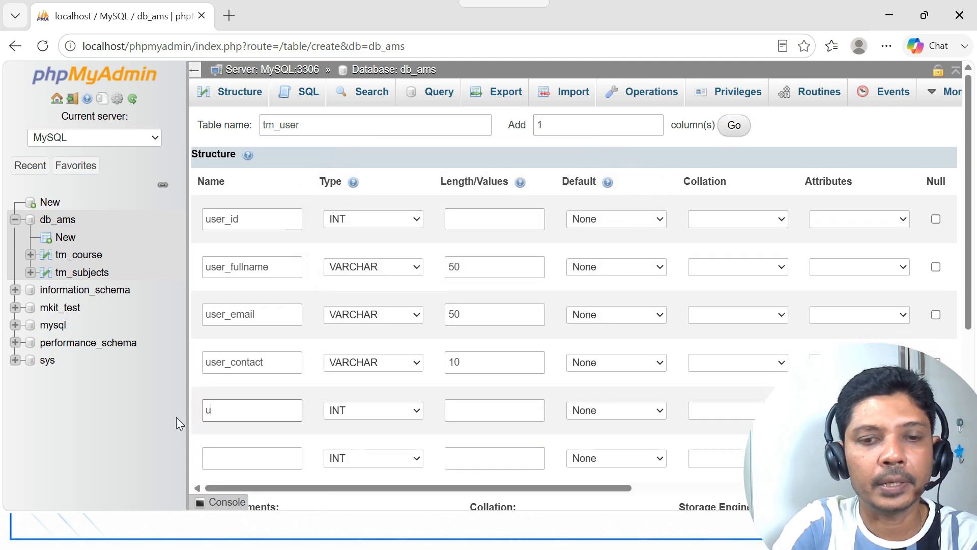
{"action": "type", "text": "ser_pass"}
{"action": "type", "text": "word"}
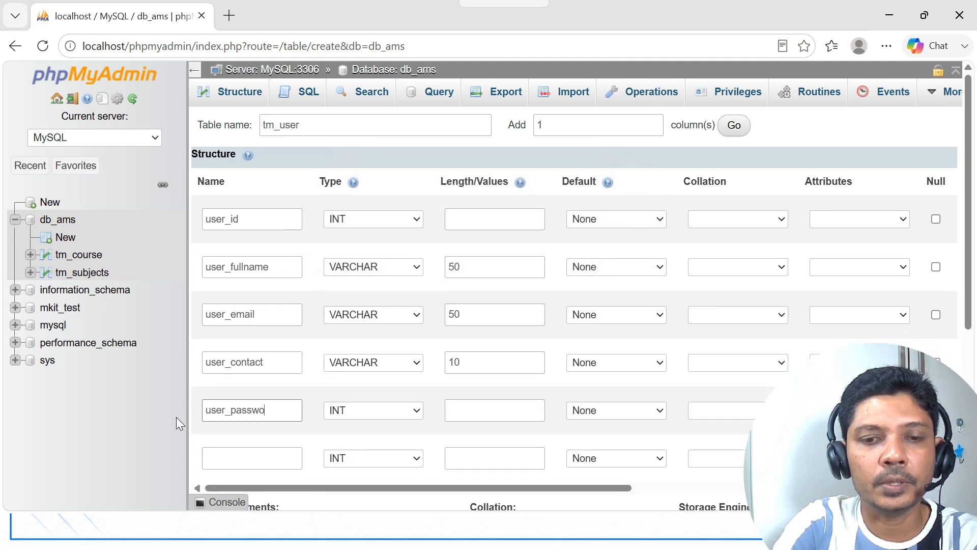
{"action": "left_click", "coordinate": [414, 411]}
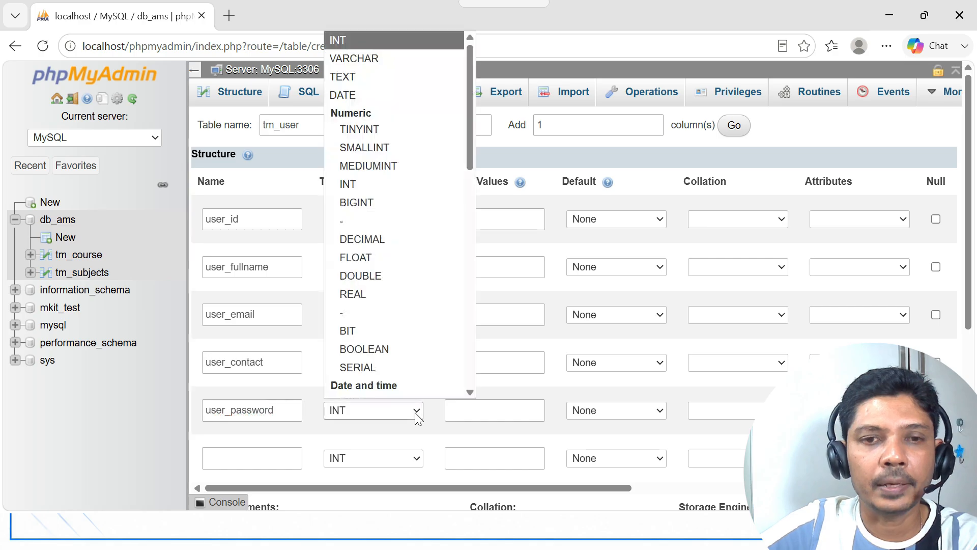
{"action": "left_click", "coordinate": [370, 60]}
{"action": "left_click", "coordinate": [489, 411]}
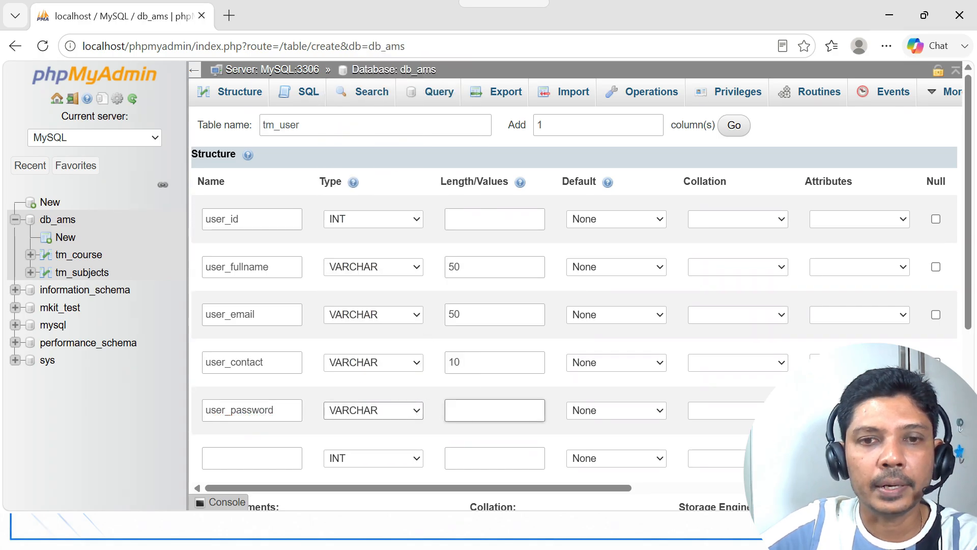
{"action": "type", "text": "255"}
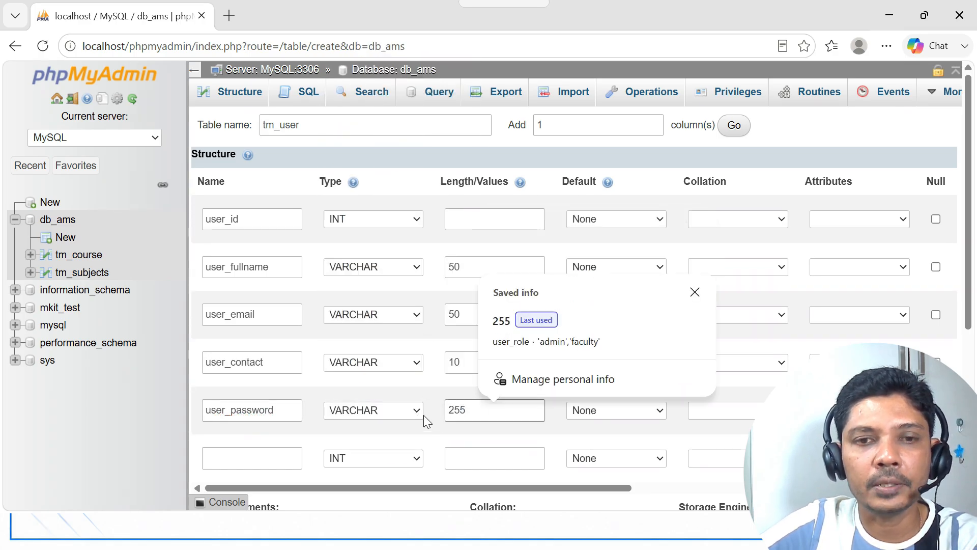
{"action": "left_click", "coordinate": [415, 386]}
- Define the sixth column of tm_user as user_role with type ENUM and values 'admin','faculty'
{"action": "scroll", "coordinate": [419, 392], "scroll_direction": "down", "scroll_amount": 2}
{"action": "left_click", "coordinate": [255, 383]}
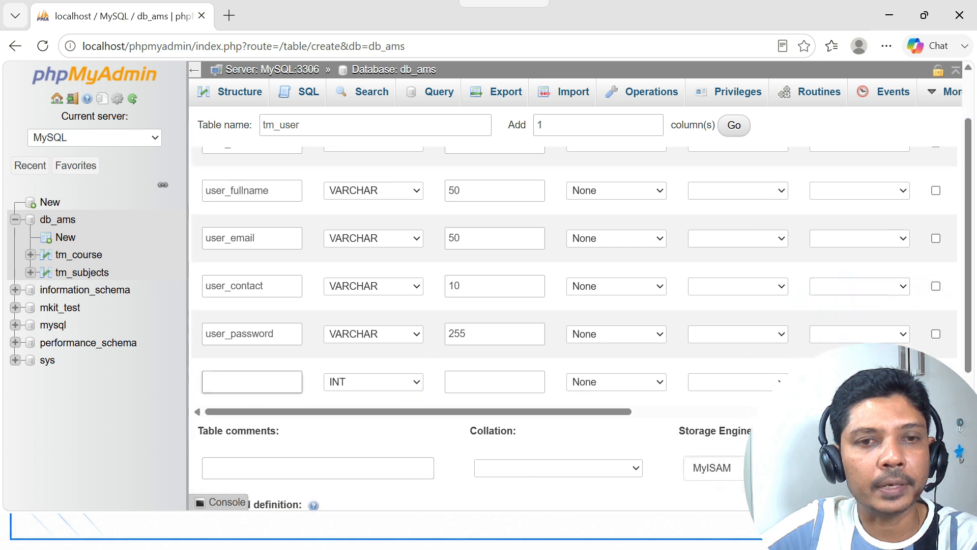
{"action": "type", "text": "user"}
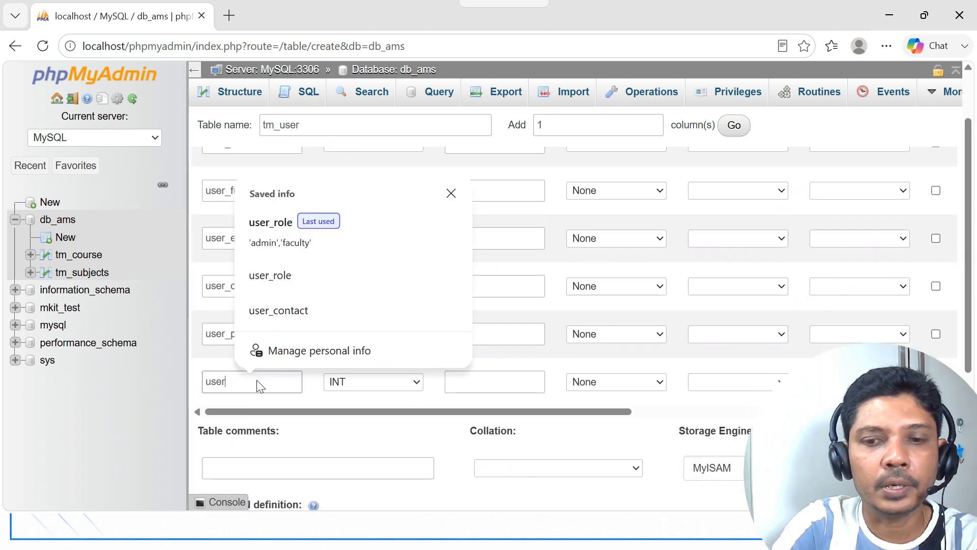
{"action": "type", "text": "_role"}
{"action": "left_click", "coordinate": [373, 382]}
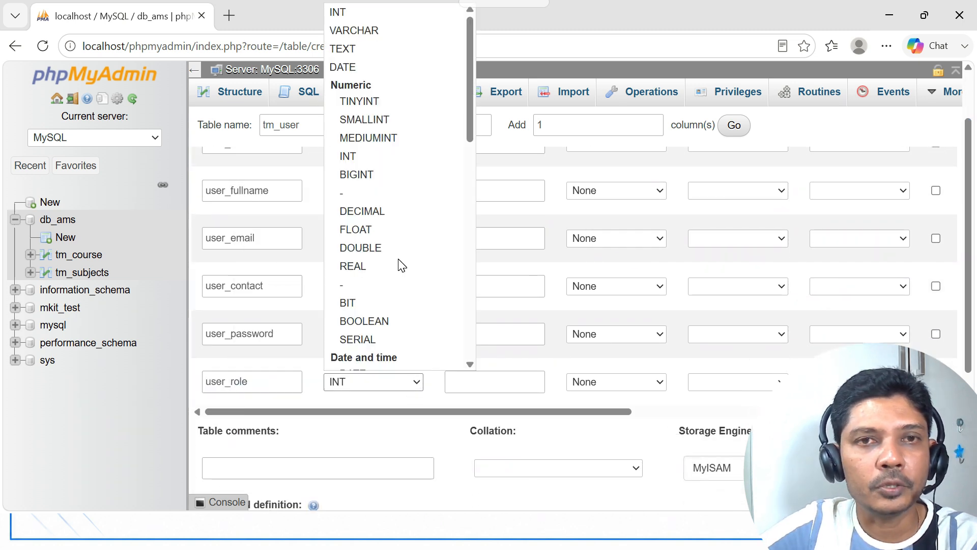
{"action": "scroll", "coordinate": [410, 305], "scroll_direction": "down", "scroll_amount": 2}
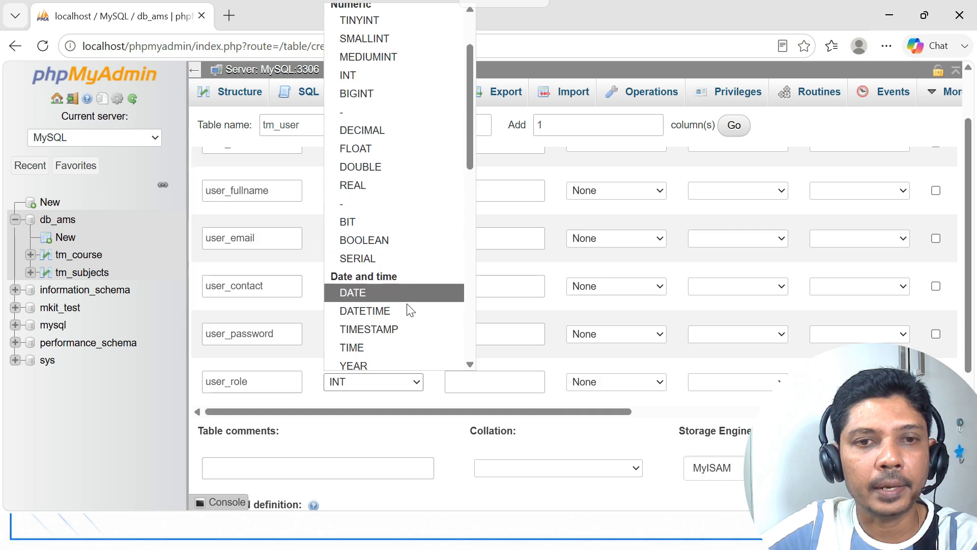
{"action": "scroll", "coordinate": [409, 310], "scroll_direction": "down", "scroll_amount": 10}
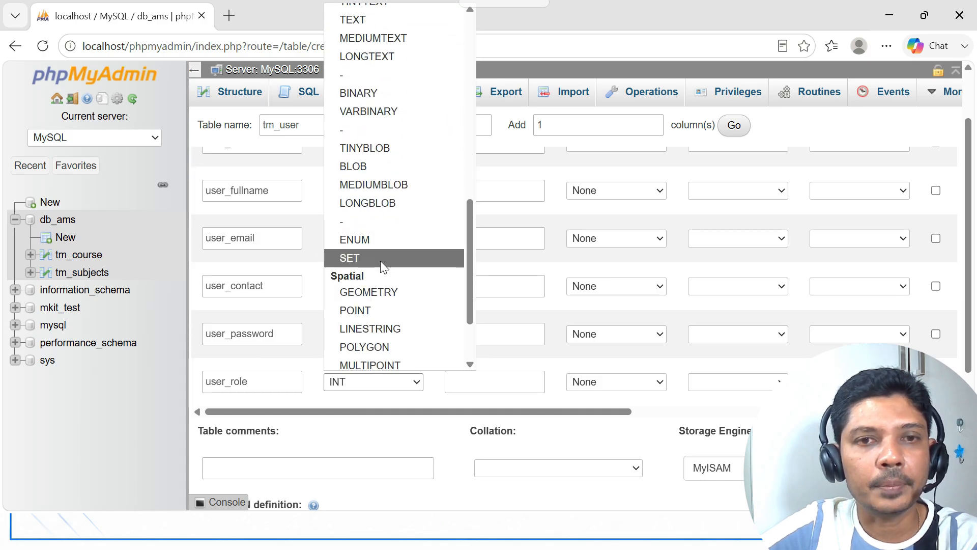
{"action": "left_click", "coordinate": [380, 241]}
{"action": "left_click", "coordinate": [489, 379]}
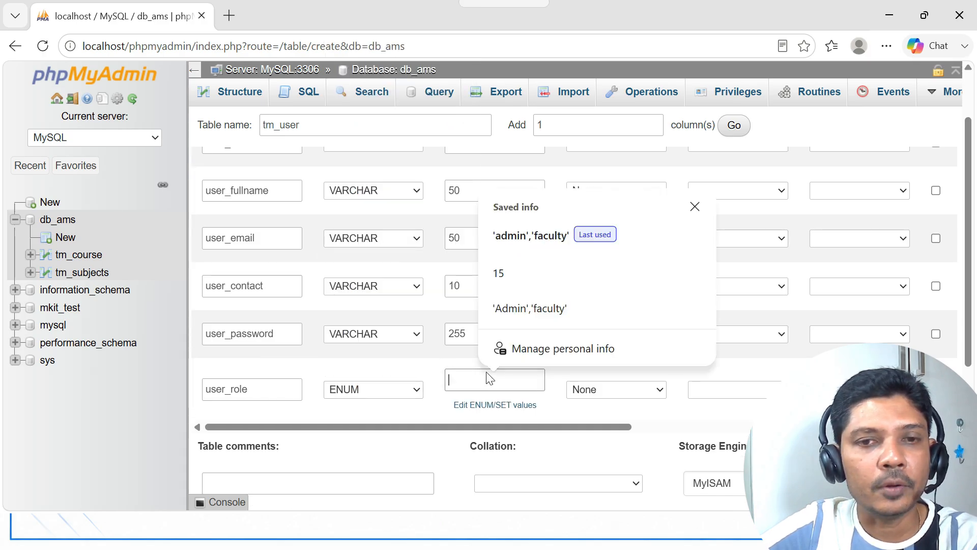
{"action": "type", "text": "'"}
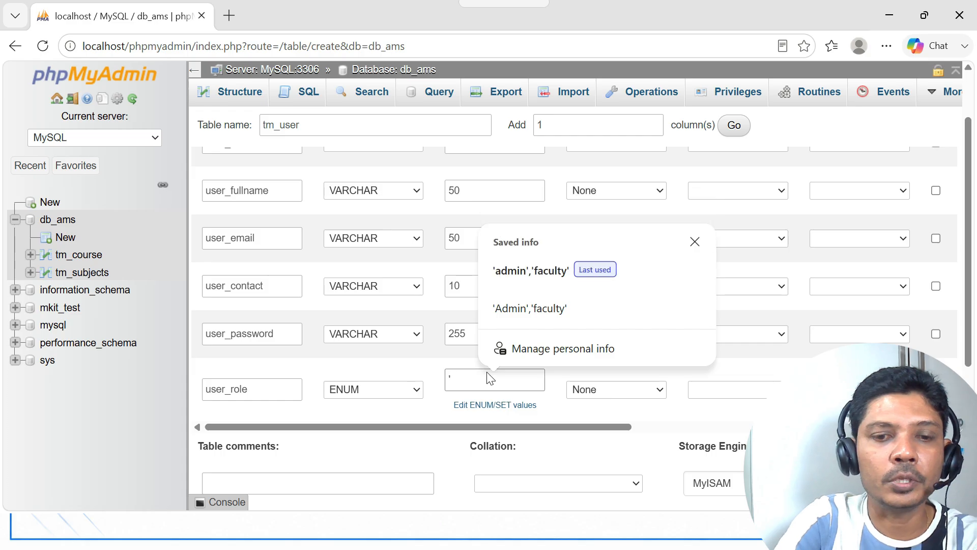
{"action": "type", "text": "admin"}
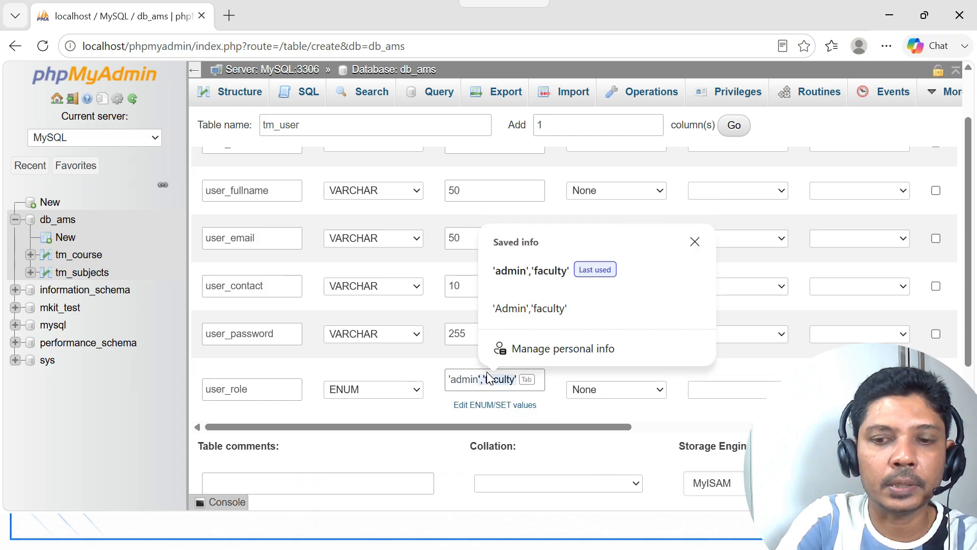
{"action": "type", "text": "','f"}
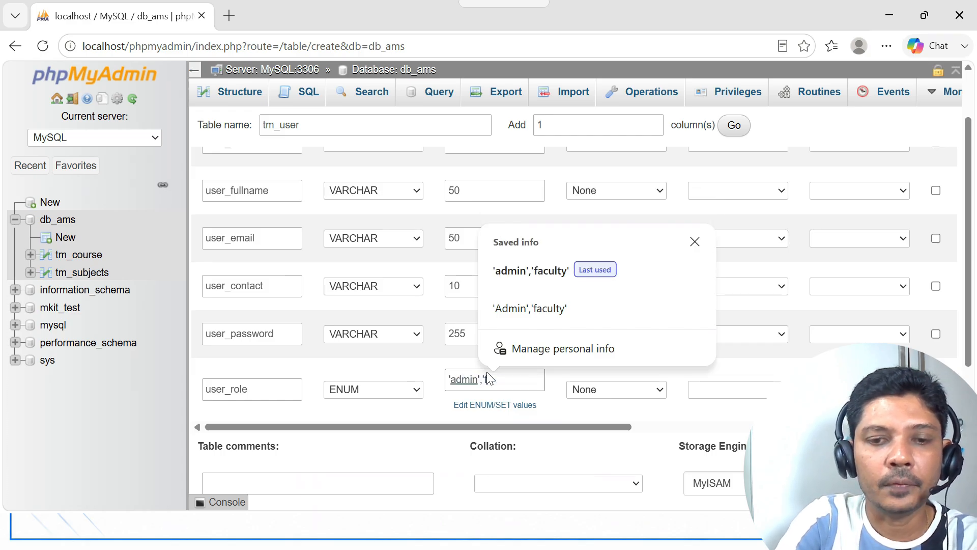
{"action": "type", "text": "aculty'"}
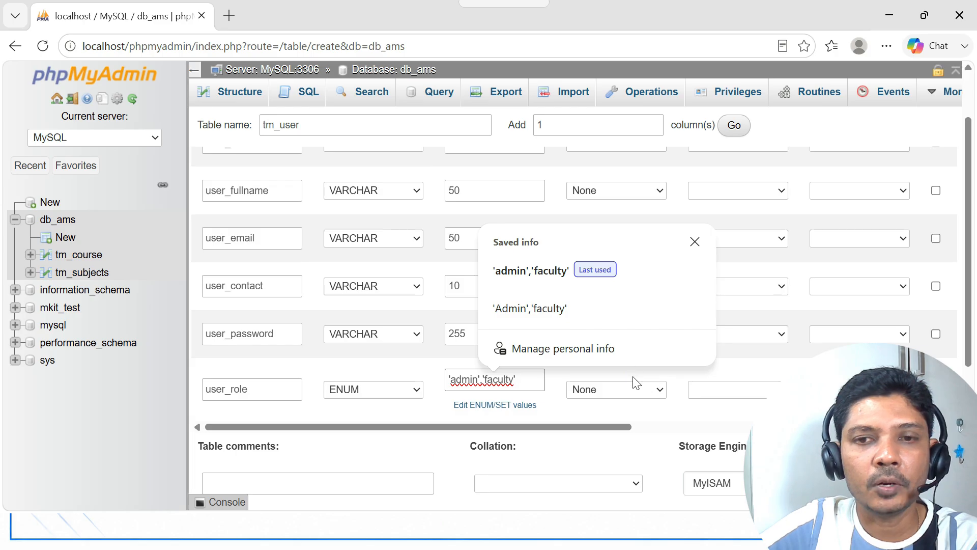
- Give user_role the defined default value faculty and save the tm_user table
{"action": "left_click", "coordinate": [656, 390]}
{"action": "left_click", "coordinate": [607, 429]}
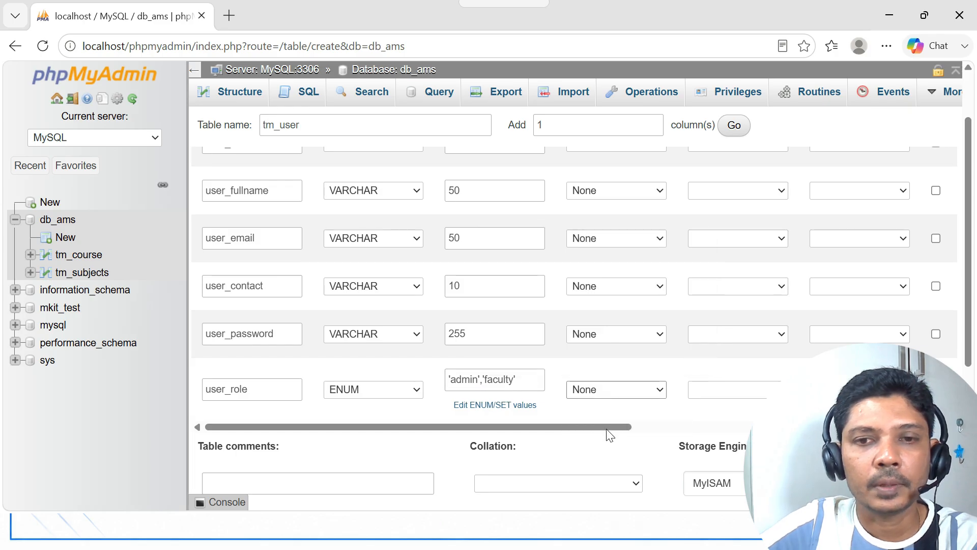
{"action": "scroll", "coordinate": [661, 367], "scroll_direction": "down", "scroll_amount": 2}
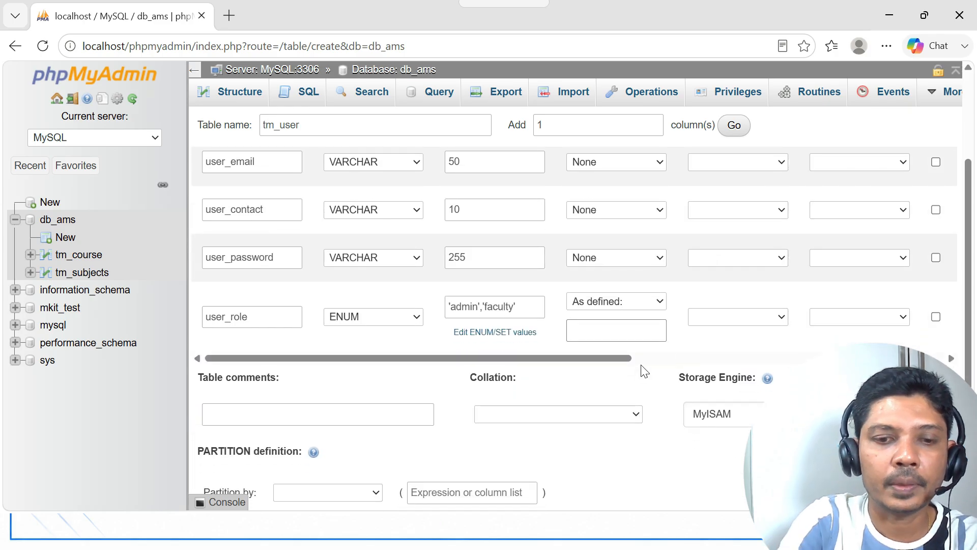
{"action": "type", "text": "faculty"}
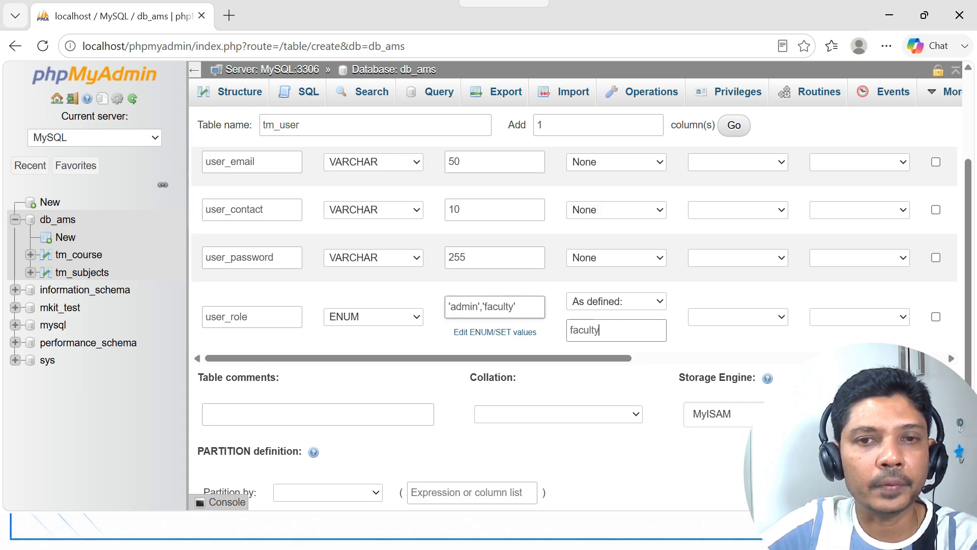
{"action": "scroll", "coordinate": [503, 331], "scroll_direction": "down", "scroll_amount": 3}
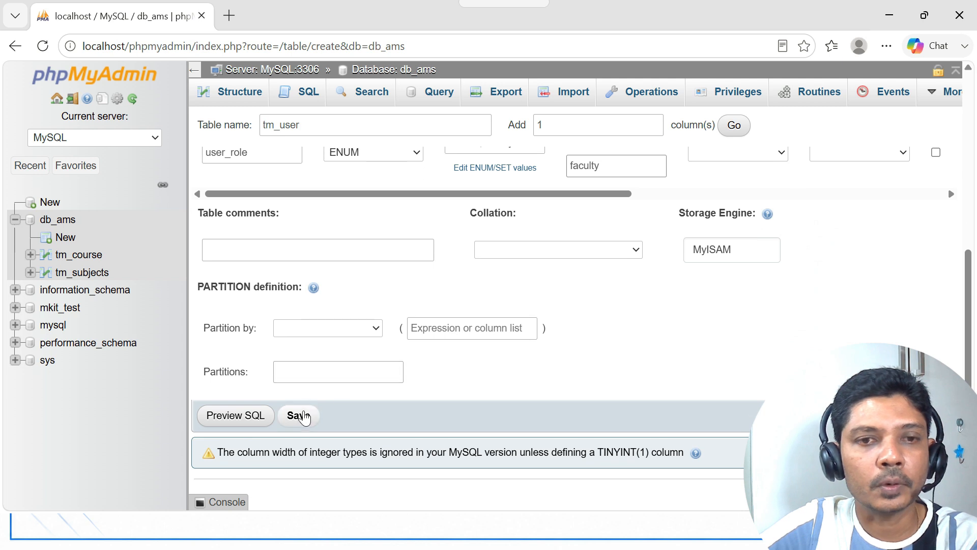
{"action": "left_click", "coordinate": [299, 434]}
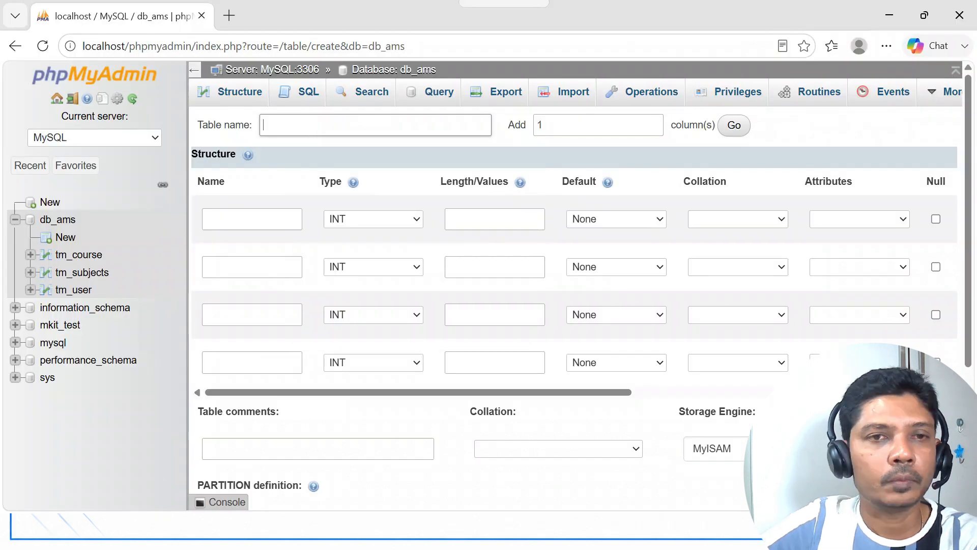
- Name the new table in db_ams tm_students
{"action": "left_click", "coordinate": [375, 125]}
{"action": "type", "text": "t"}
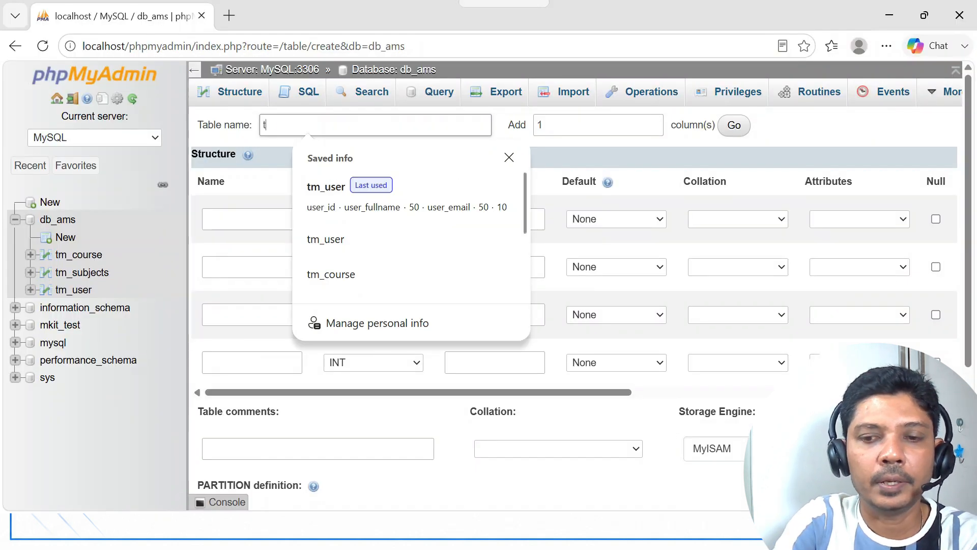
{"action": "type", "text": "m_student"}
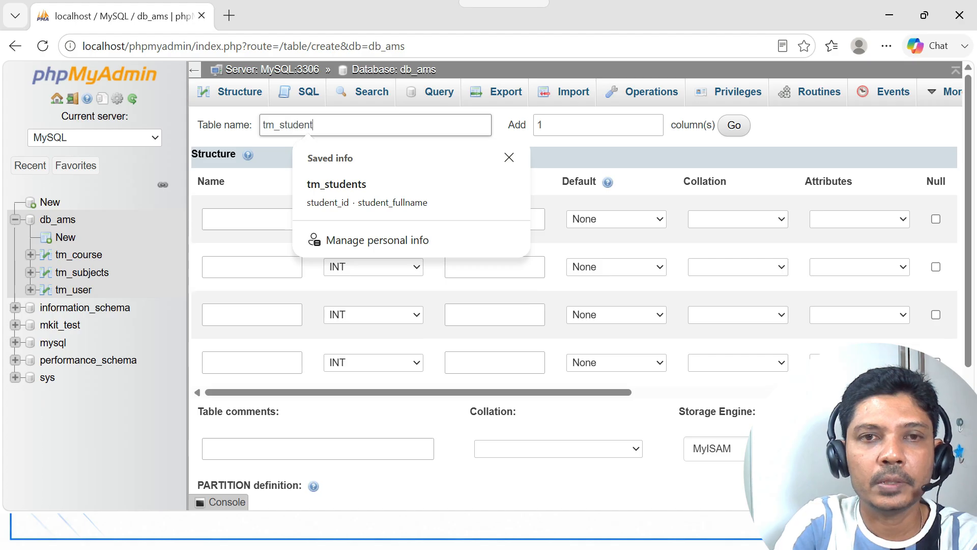
{"action": "type", "text": "s"}
- Define the first column of tm_students as student_id with auto-increment
{"action": "left_click", "coordinate": [254, 219]}
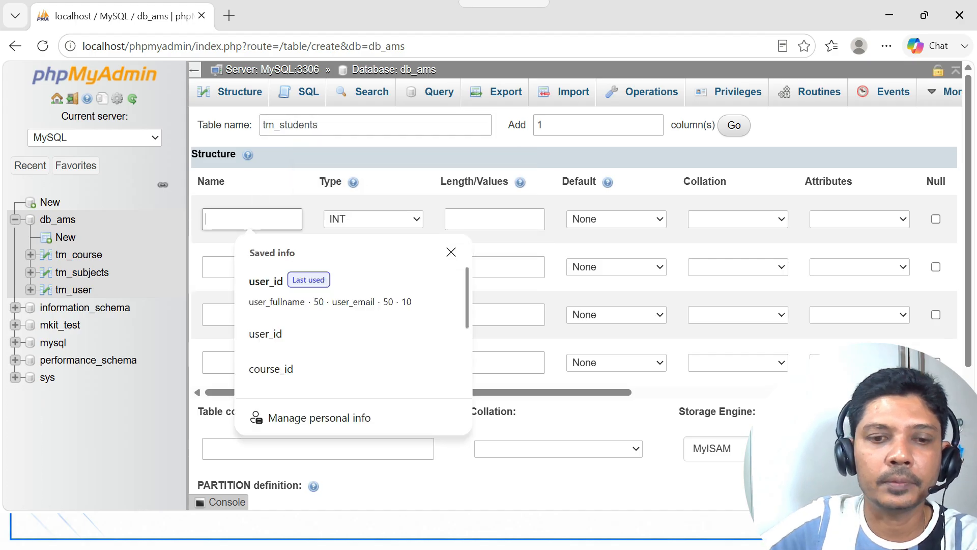
{"action": "type", "text": "students"}
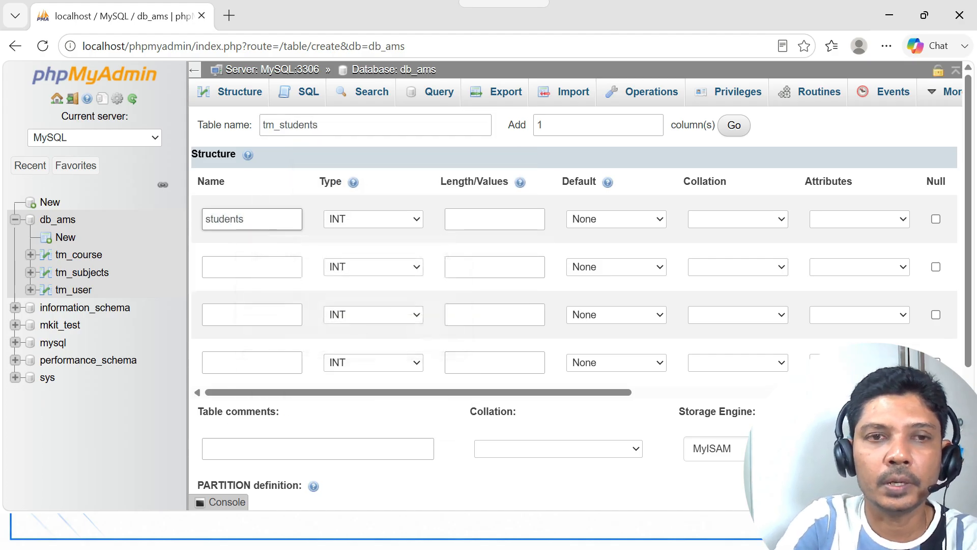
{"action": "key", "text": "BackSpace"}
{"action": "type", "text": "_id"}
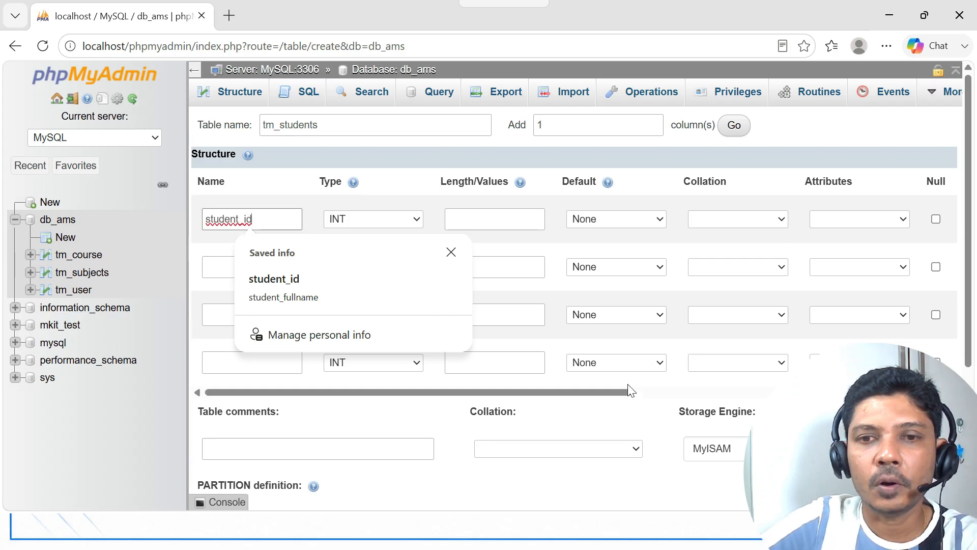
{"action": "left_click_drag", "start_coordinate": [619, 395], "coordinate": [835, 396]}
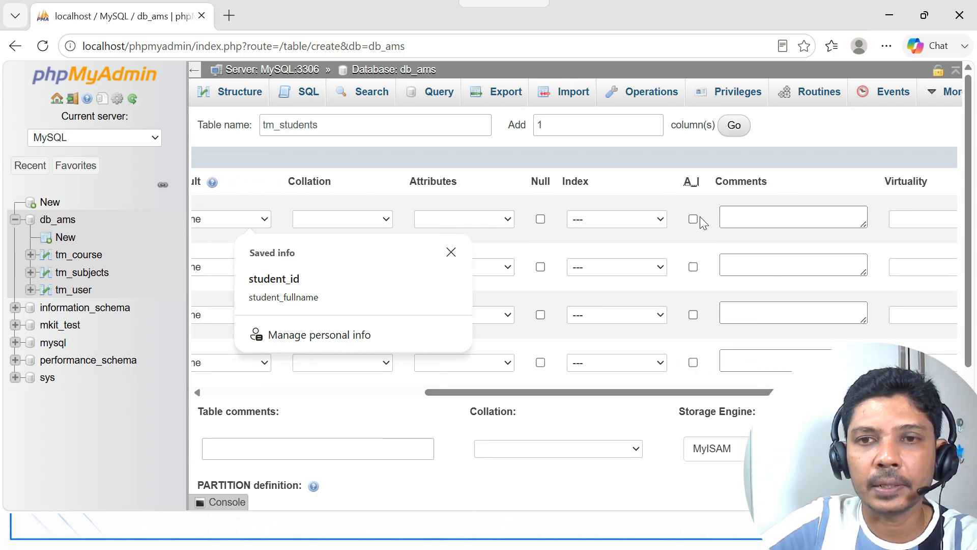
- Define the second column of tm_students as student_fullname with type VARCHAR and length 50
{"action": "left_click", "coordinate": [252, 273]}
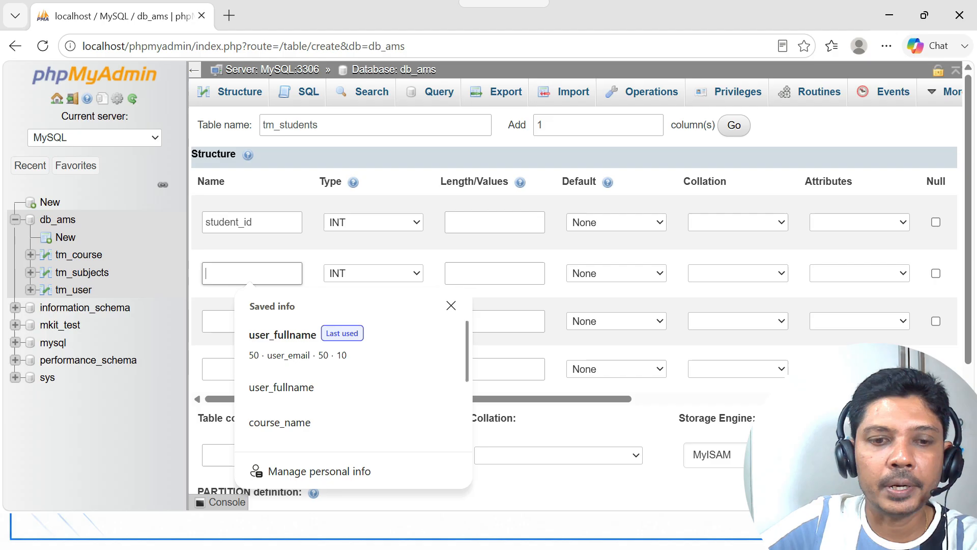
{"action": "type", "text": "s"}
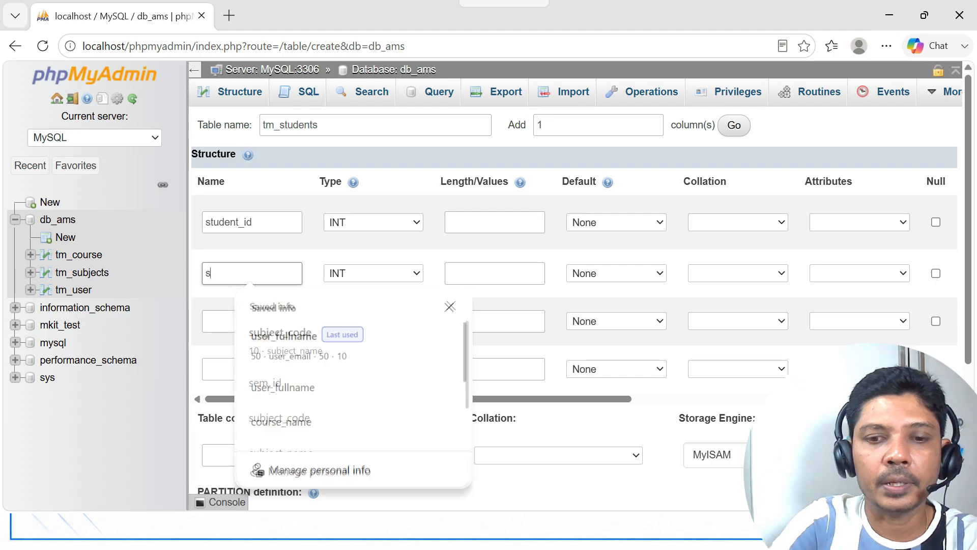
{"action": "type", "text": "tudent_"}
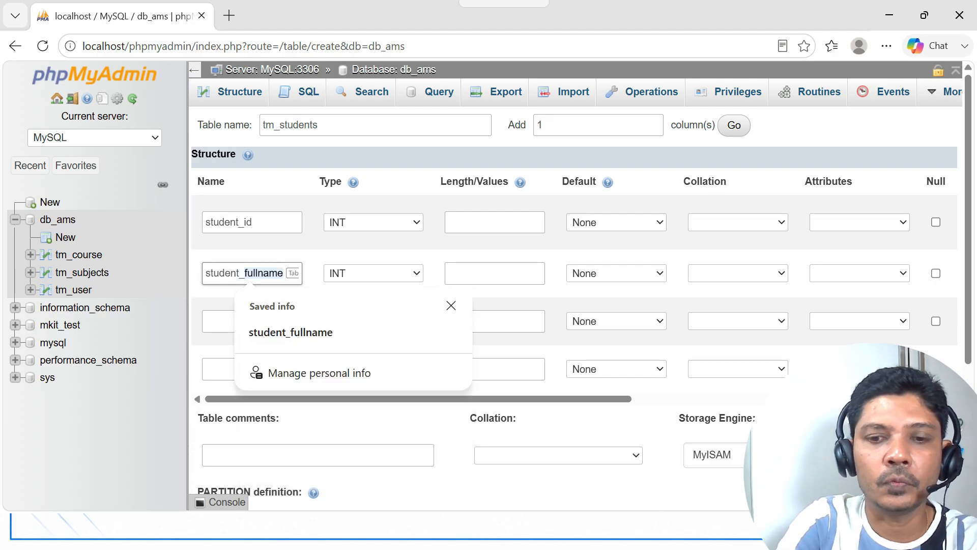
{"action": "type", "text": "fullname"}
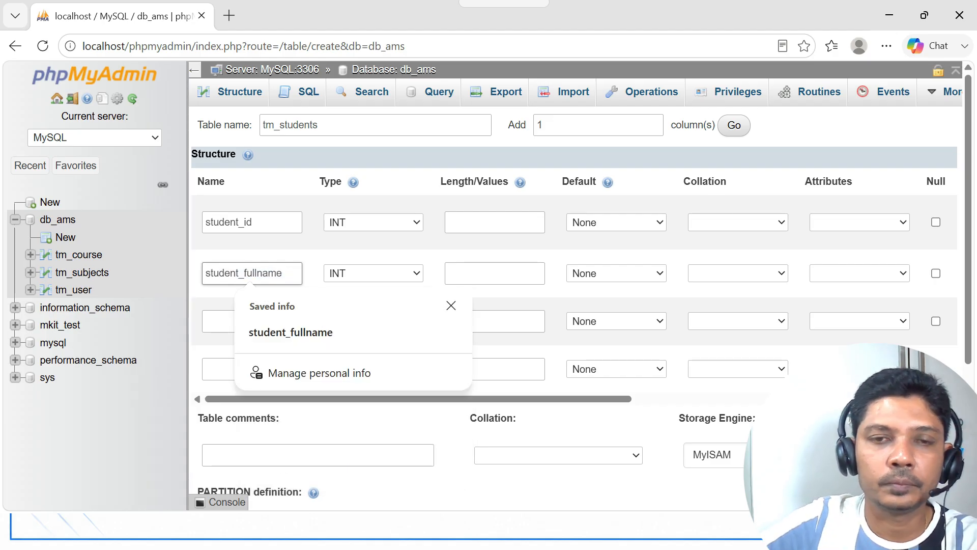
{"action": "left_click", "coordinate": [421, 283]}
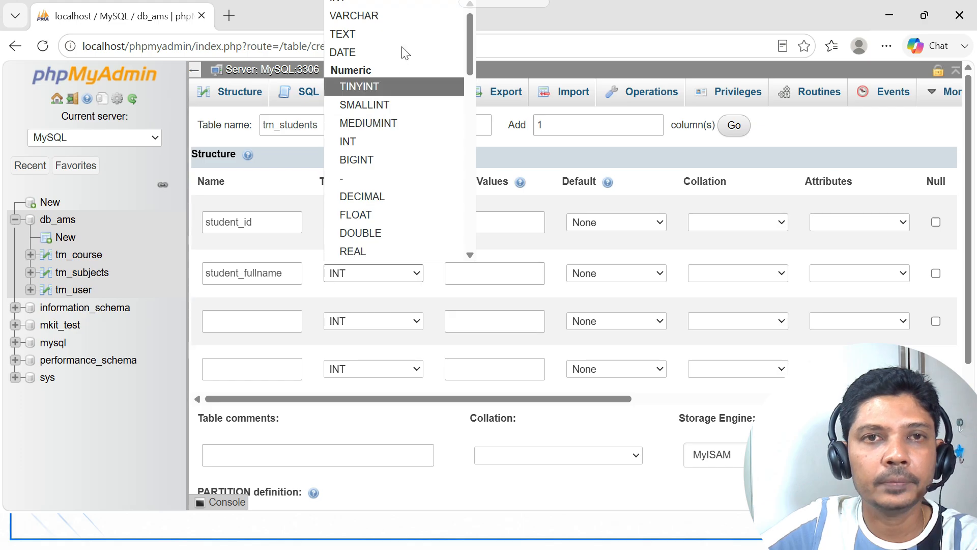
{"action": "left_click", "coordinate": [405, 17]}
{"action": "key", "text": "Tab"}
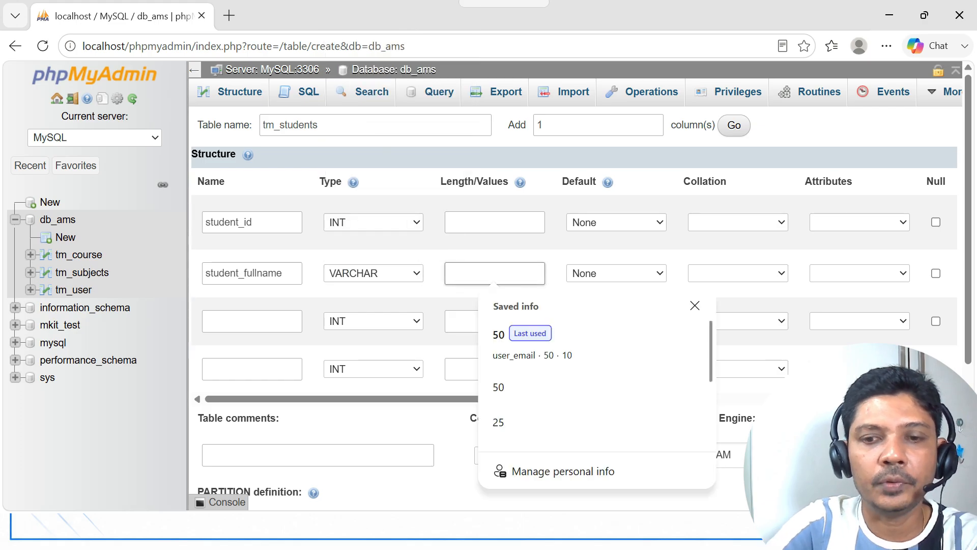
{"action": "type", "text": "50"}
- Define the third column of tm_students as student_email with type VARCHAR and length 50
{"action": "left_click", "coordinate": [252, 321]}
{"action": "type", "text": "stude"}
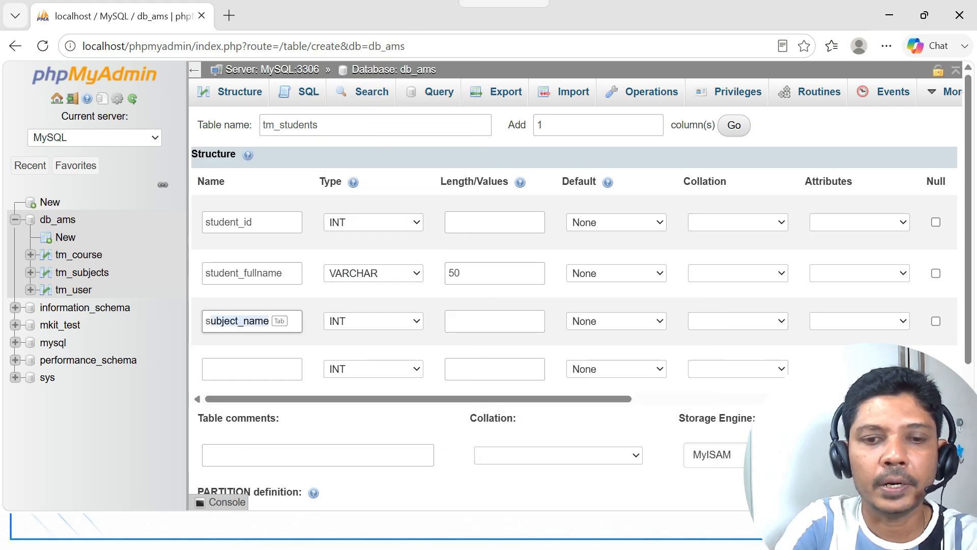
{"action": "type", "text": "nt_"}
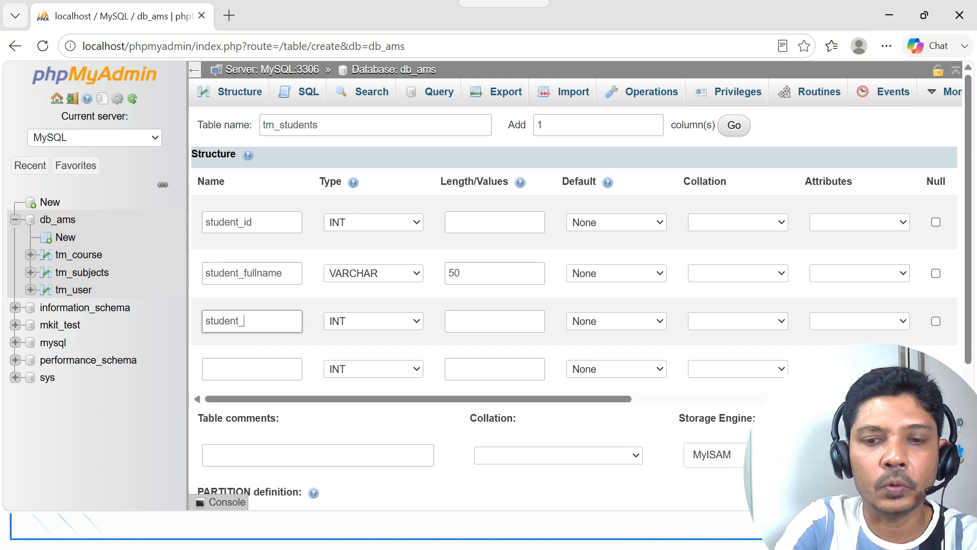
{"action": "type", "text": "email"}
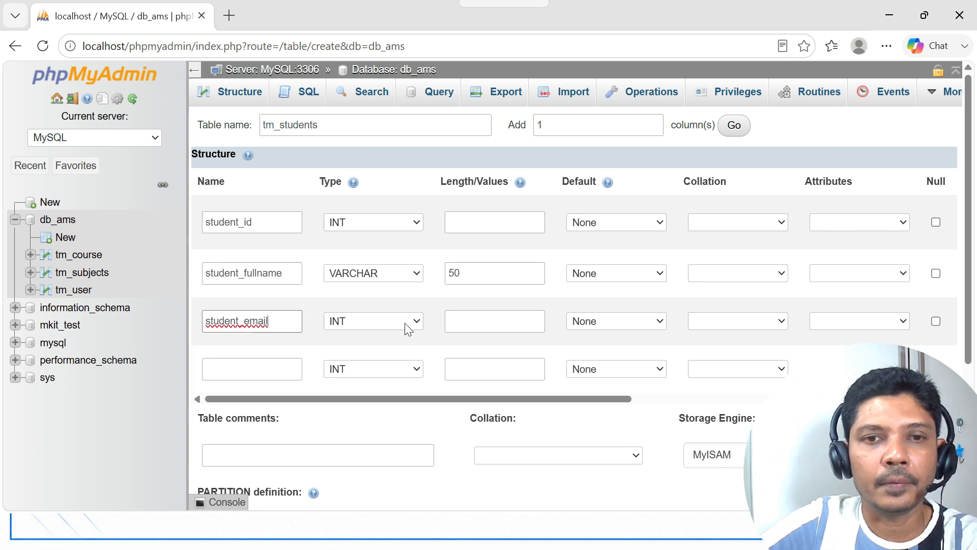
{"action": "left_click", "coordinate": [423, 323]}
{"action": "left_click", "coordinate": [412, 26]}
{"action": "left_click", "coordinate": [448, 321]}
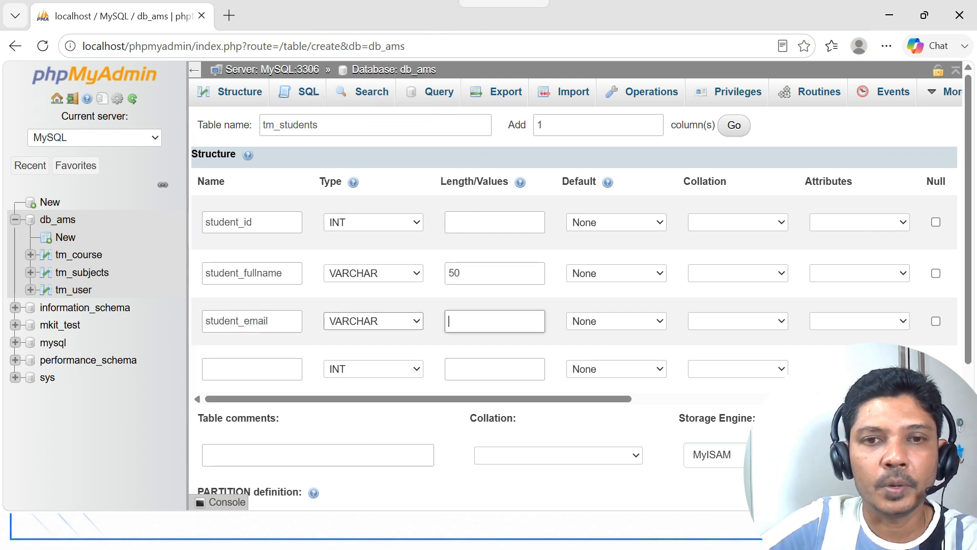
{"action": "type", "text": "50"}
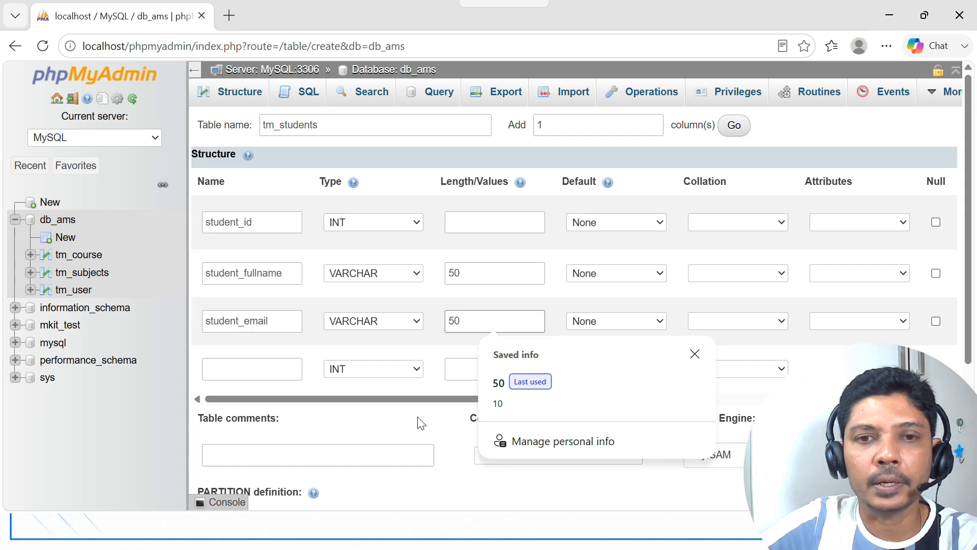
- Give the student_email column a UNIQUE index named student_email
{"action": "left_click_drag", "start_coordinate": [421, 401], "coordinate": [537, 424]}
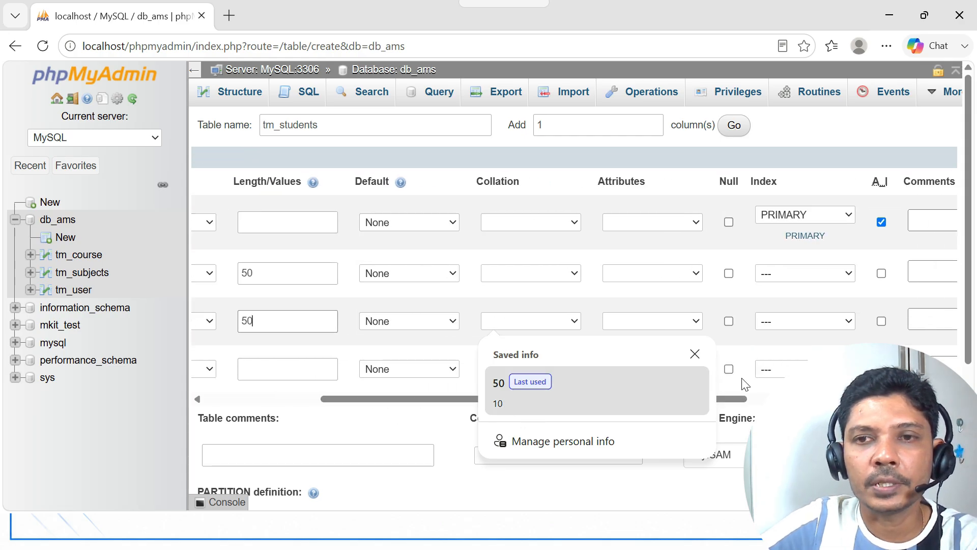
{"action": "left_click", "coordinate": [849, 320]}
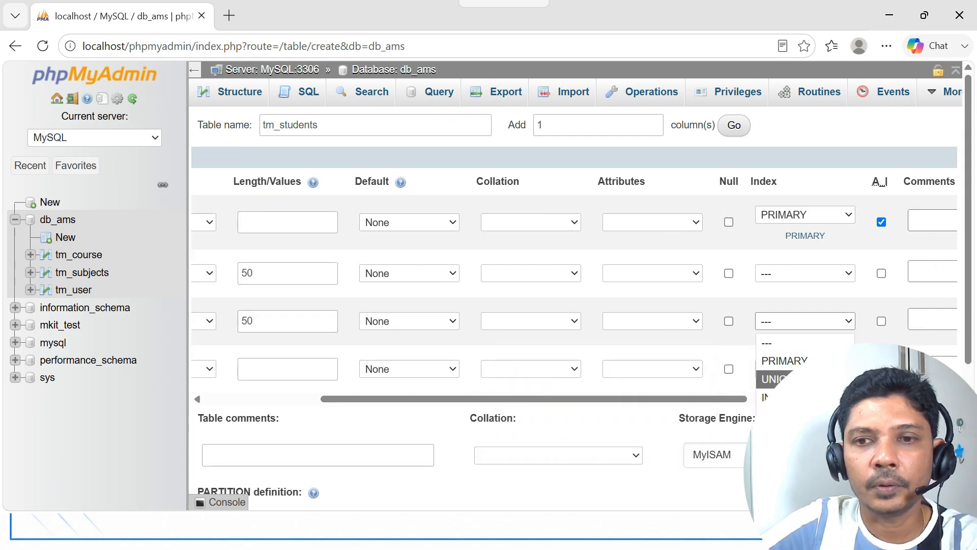
{"action": "left_click", "coordinate": [783, 379]}
{"action": "type", "text": "st"}
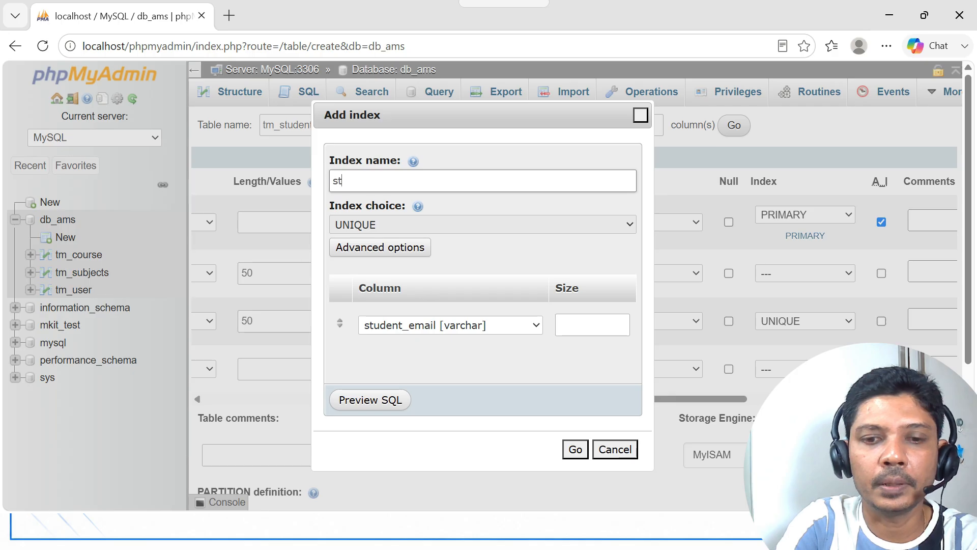
{"action": "type", "text": "udent_"}
{"action": "key", "text": "Return"}
- Define the fourth column of tm_students as stundet_contact with type VARCHAR and length 10
{"action": "left_click", "coordinate": [206, 377]}
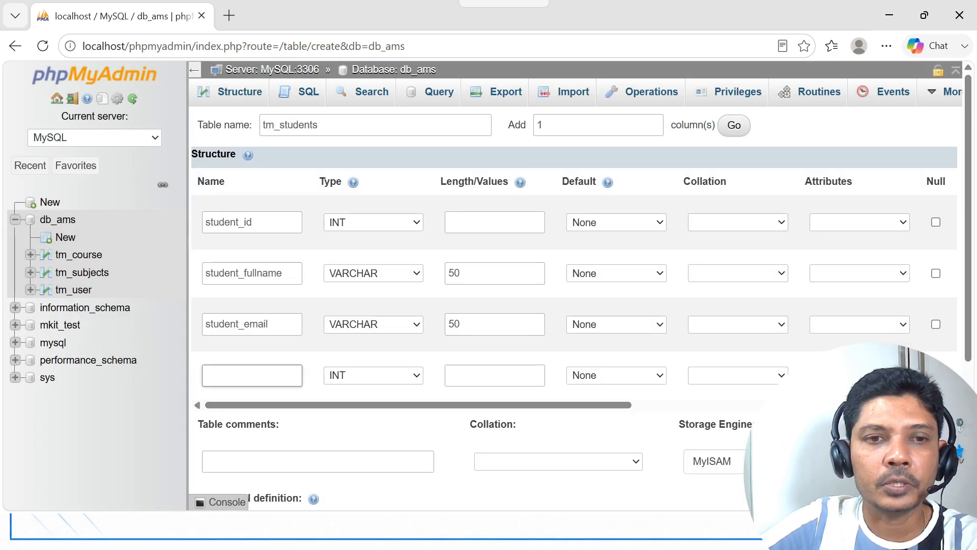
{"action": "type", "text": "stundet_contact"}
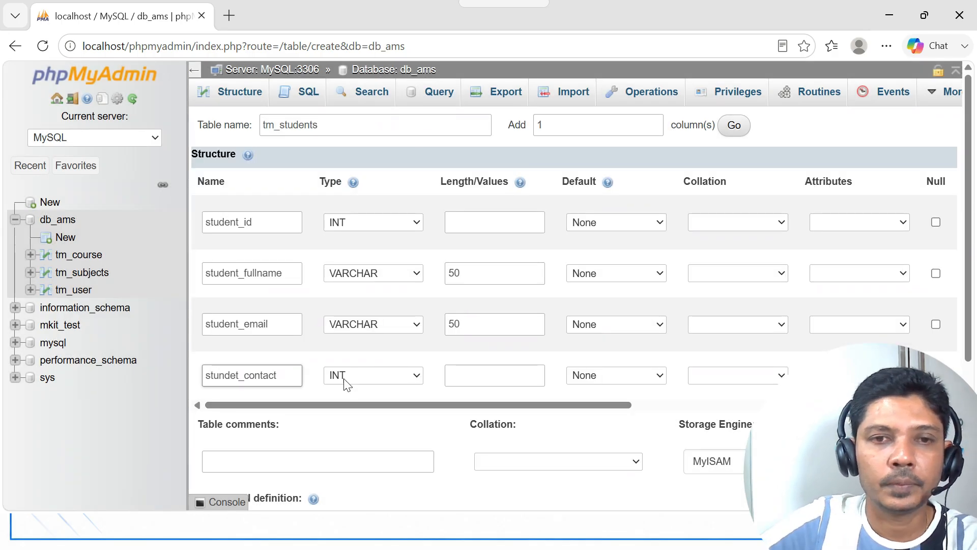
{"action": "left_click", "coordinate": [416, 377]}
{"action": "left_click", "coordinate": [354, 25]}
{"action": "left_click", "coordinate": [475, 375]}
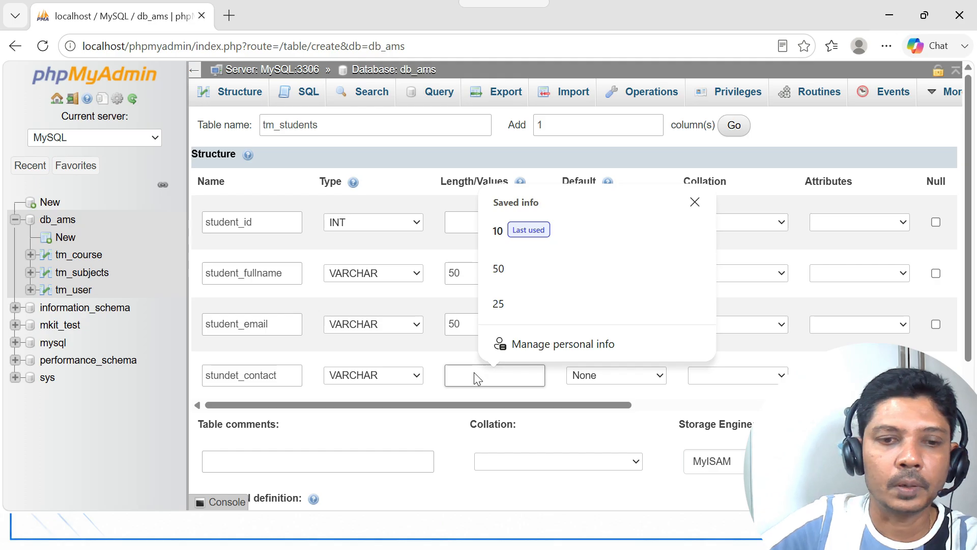
{"action": "type", "text": "10"}
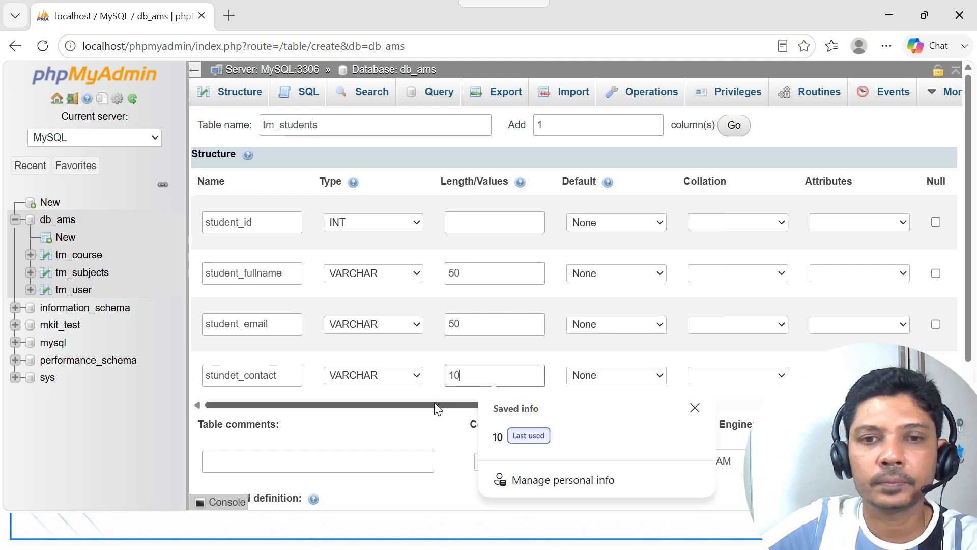
- Give the contact column of tm_students a UNIQUE index named student_contact
{"action": "left_click_drag", "start_coordinate": [436, 406], "coordinate": [539, 406]}
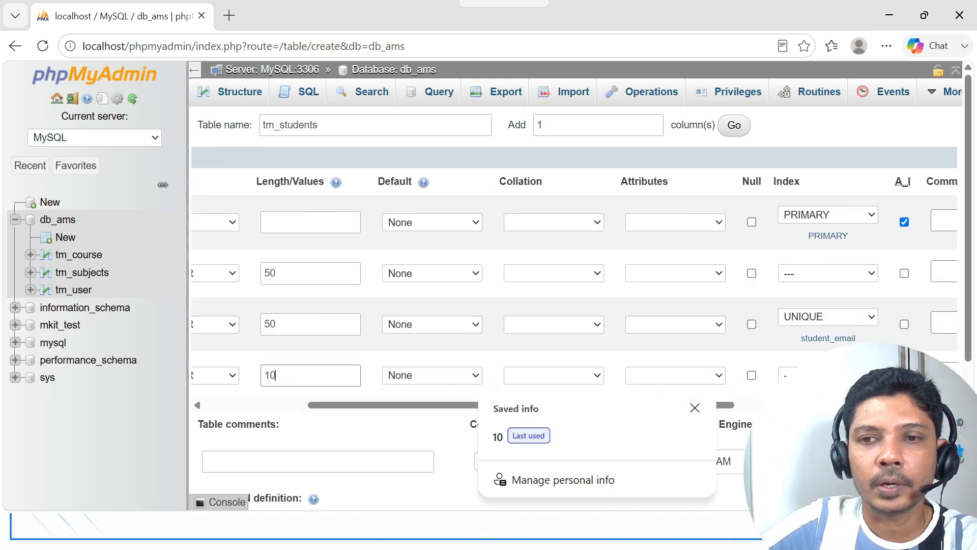
{"action": "left_click", "coordinate": [828, 375]}
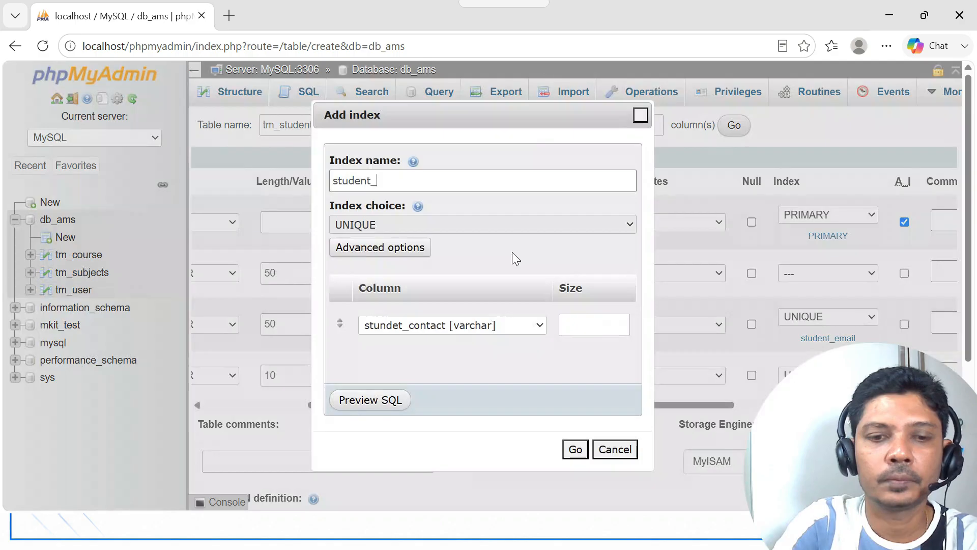
{"action": "type", "text": "c"}
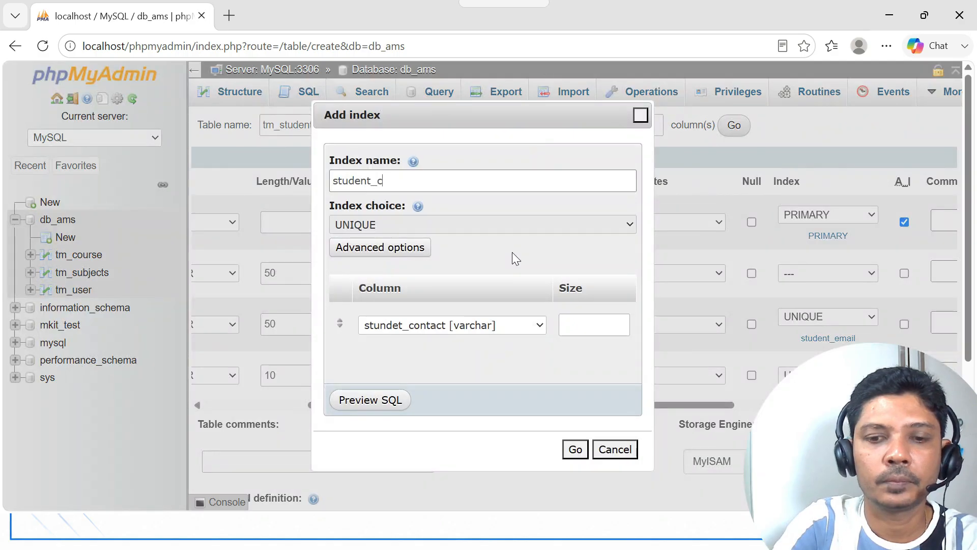
{"action": "type", "text": "ontact"}
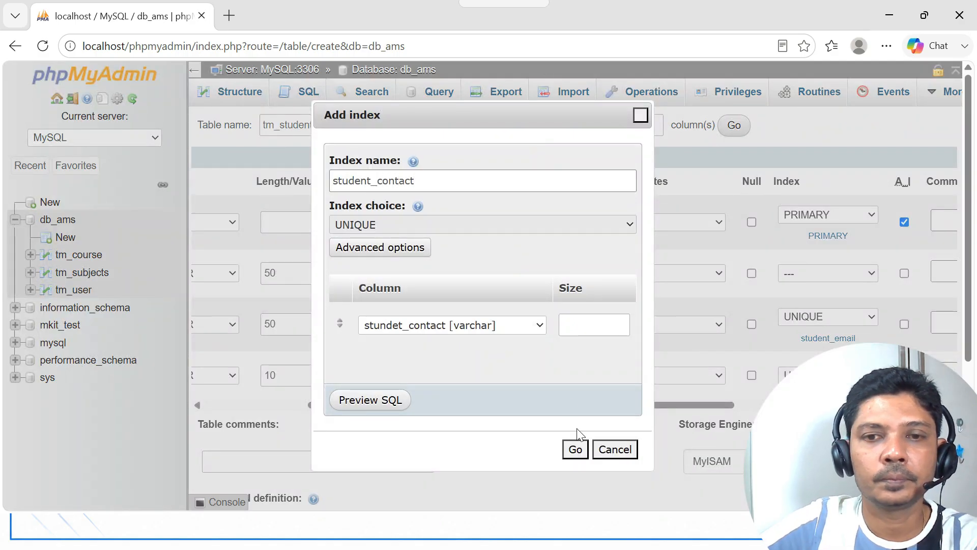
{"action": "left_click", "coordinate": [576, 448]}
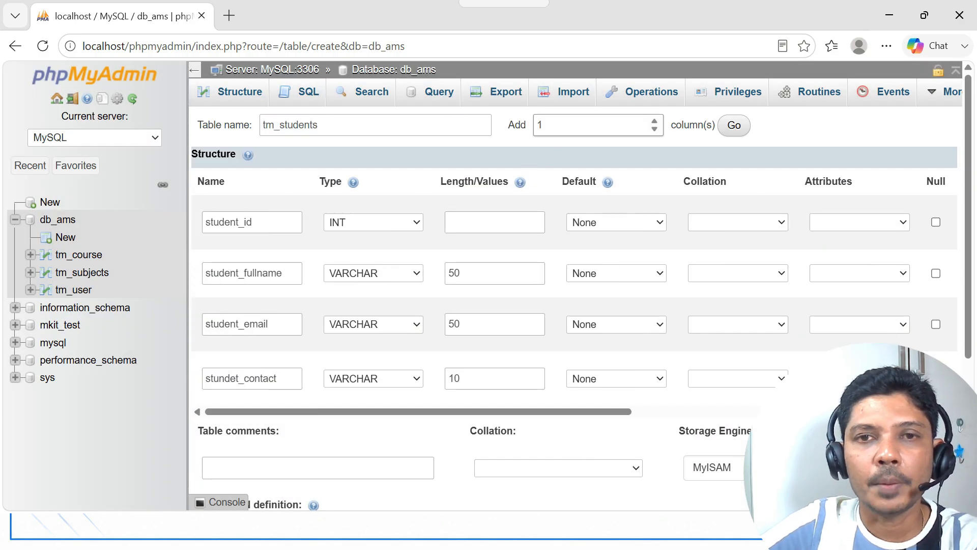
- Add 4 more columns to tm_students and correct the fourth column's name to student_contact
{"action": "double_click", "coordinate": [541, 127]}
{"action": "type", "text": "4"}
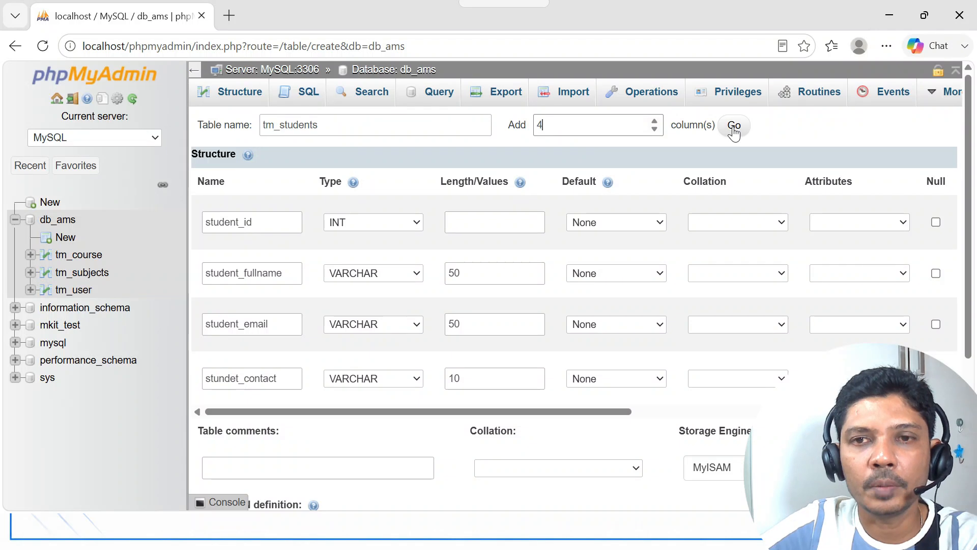
{"action": "left_click", "coordinate": [734, 127]}
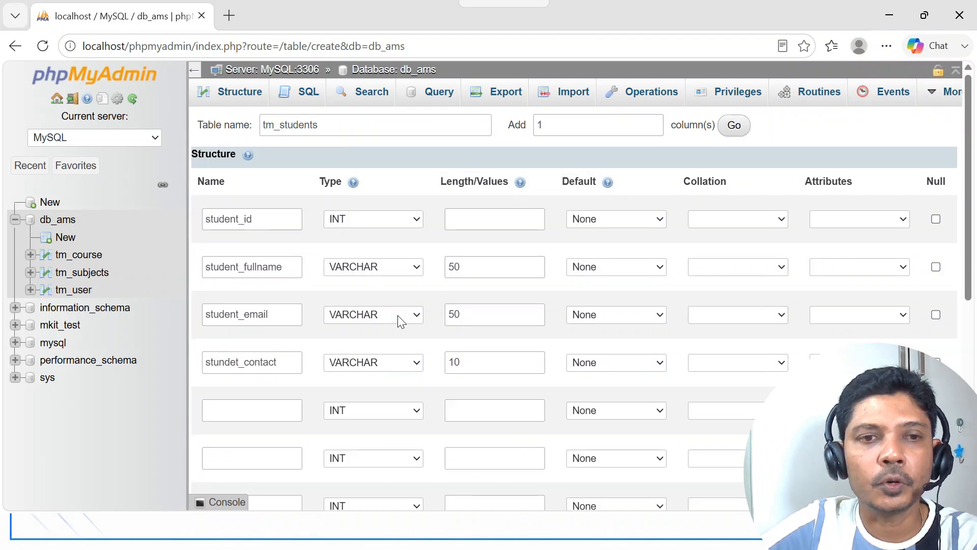
{"action": "scroll", "coordinate": [402, 321], "scroll_direction": "down", "scroll_amount": 1}
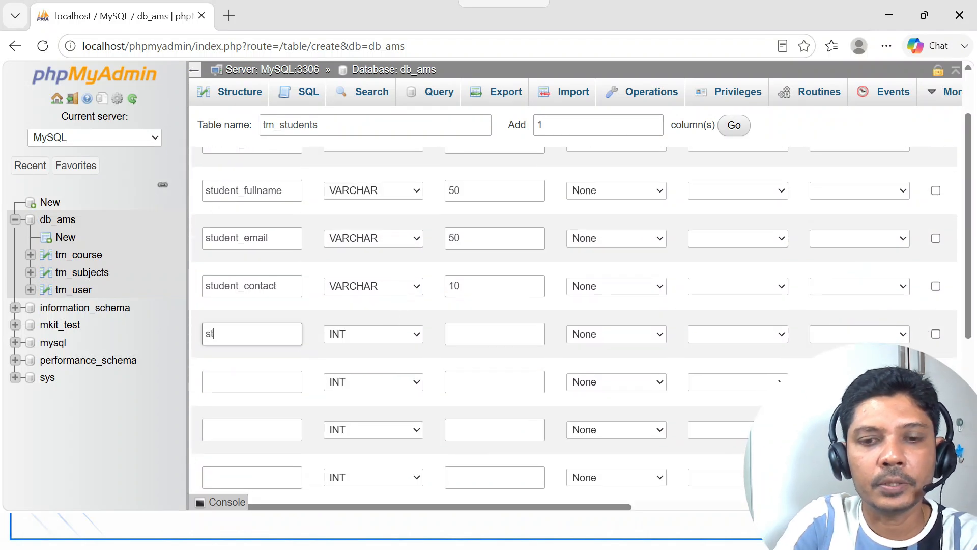
- Define the fifth column of tm_students as student_password with type VARCHAR and length 255
{"action": "type", "text": "student"}
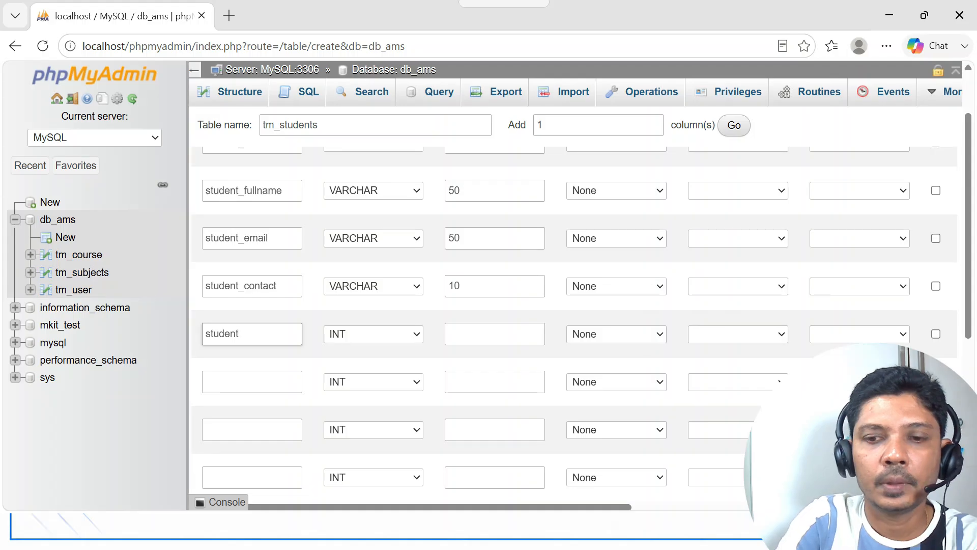
{"action": "type", "text": "_pass"}
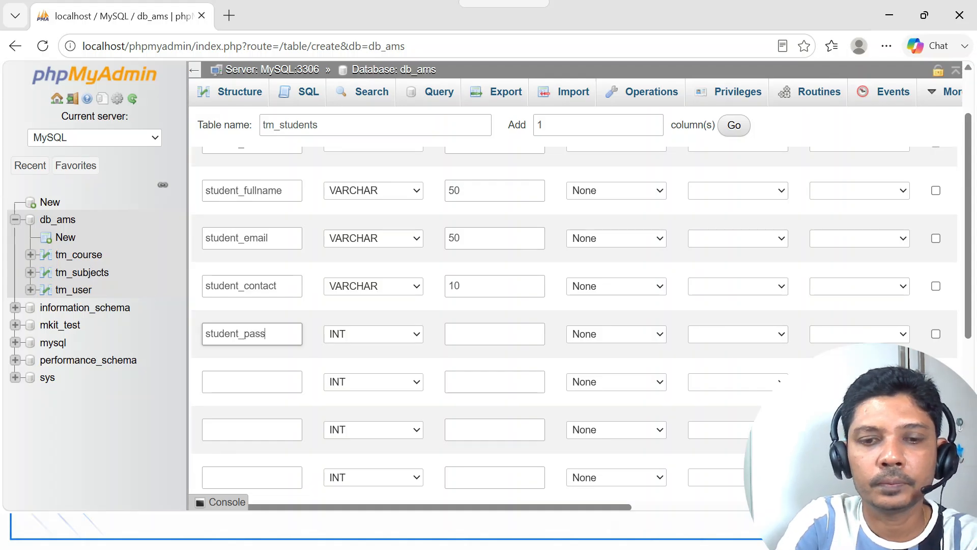
{"action": "type", "text": "word"}
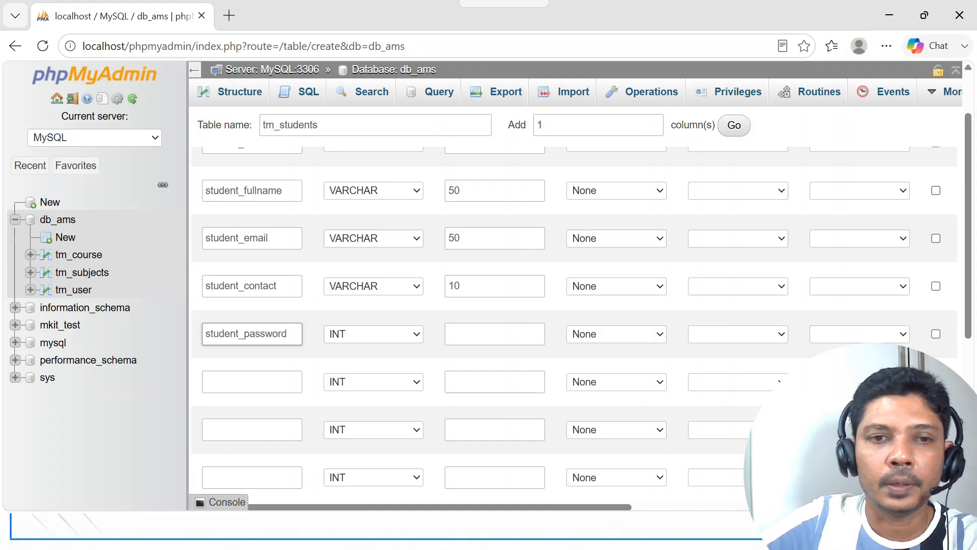
{"action": "left_click", "coordinate": [418, 335]}
{"action": "left_click", "coordinate": [376, 24]}
{"action": "left_click", "coordinate": [459, 334]}
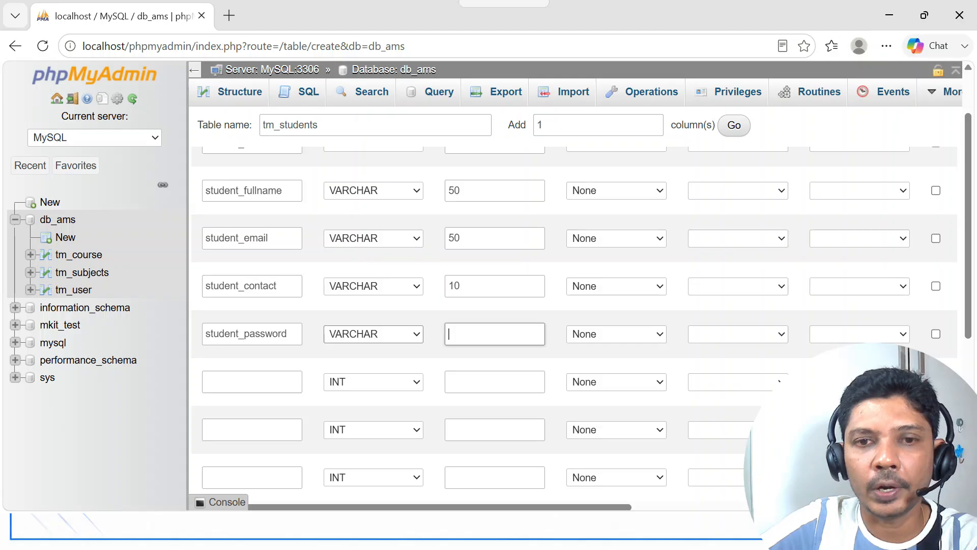
{"action": "type", "text": "2"}
- Define the sixth column of tm_students as student_ennumber with type VARCHAR and length 10
{"action": "left_click", "coordinate": [254, 382]}
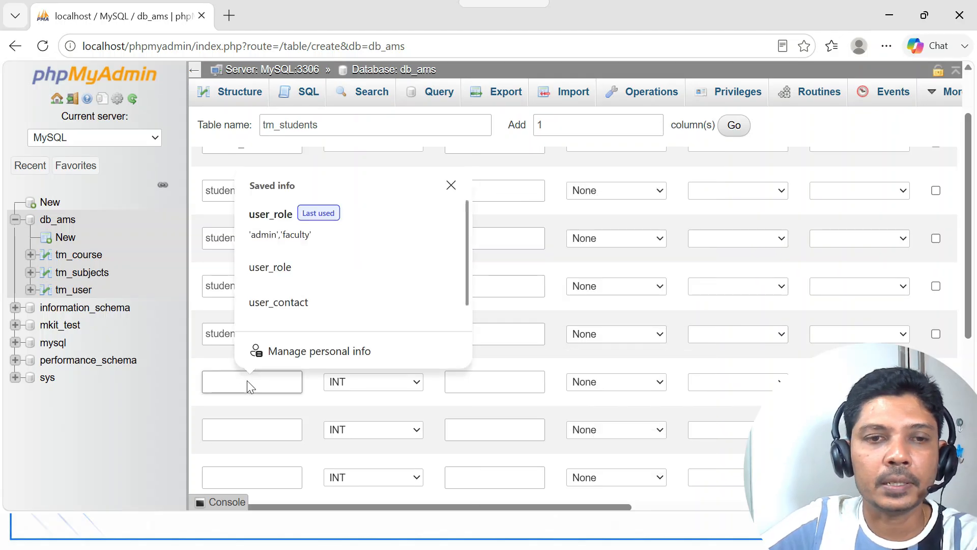
{"action": "type", "text": "s"}
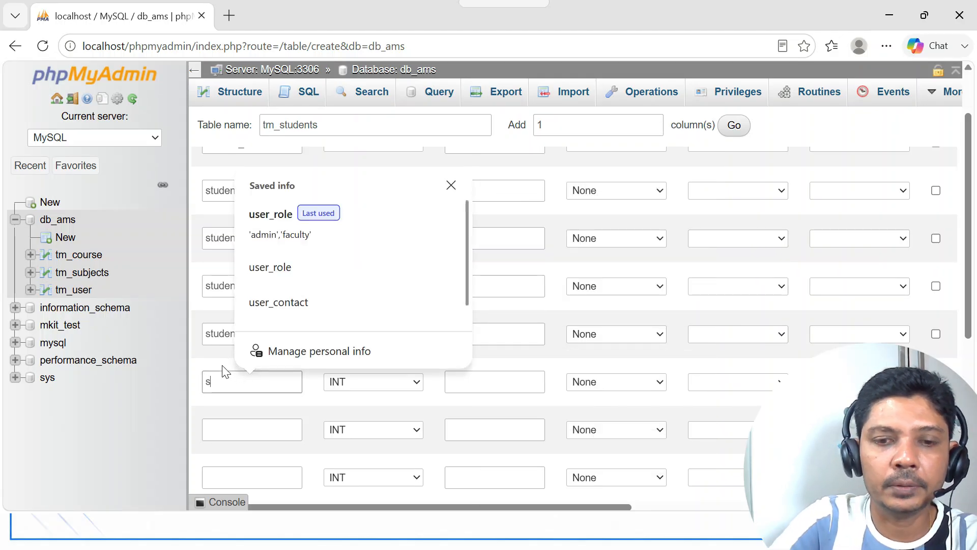
{"action": "type", "text": "tudent_e"}
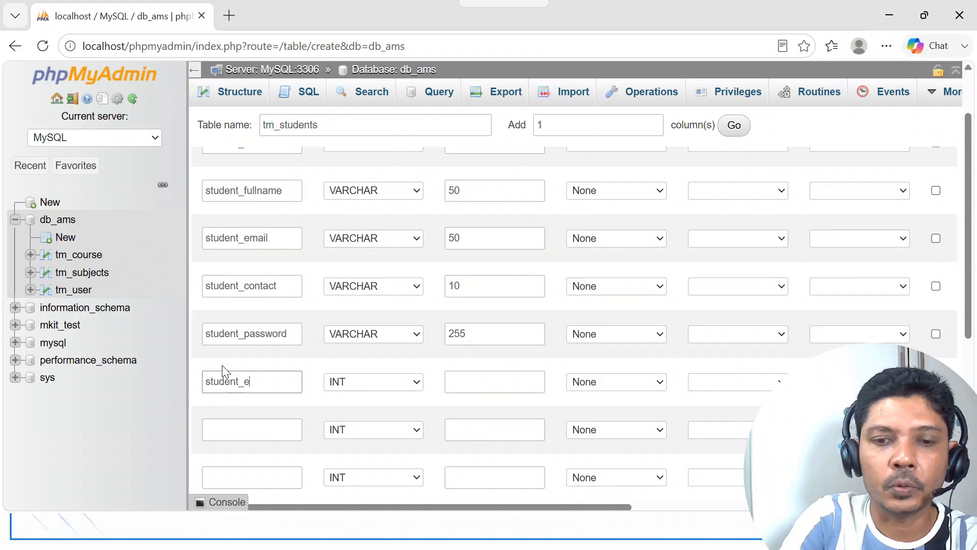
{"action": "type", "text": "nnumber"}
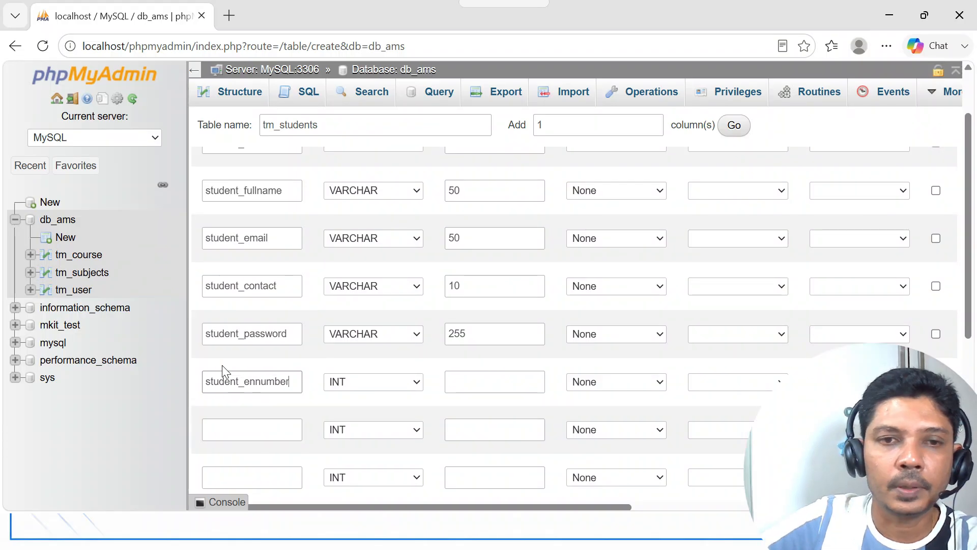
{"action": "left_click", "coordinate": [417, 382]}
{"action": "left_click", "coordinate": [353, 28]}
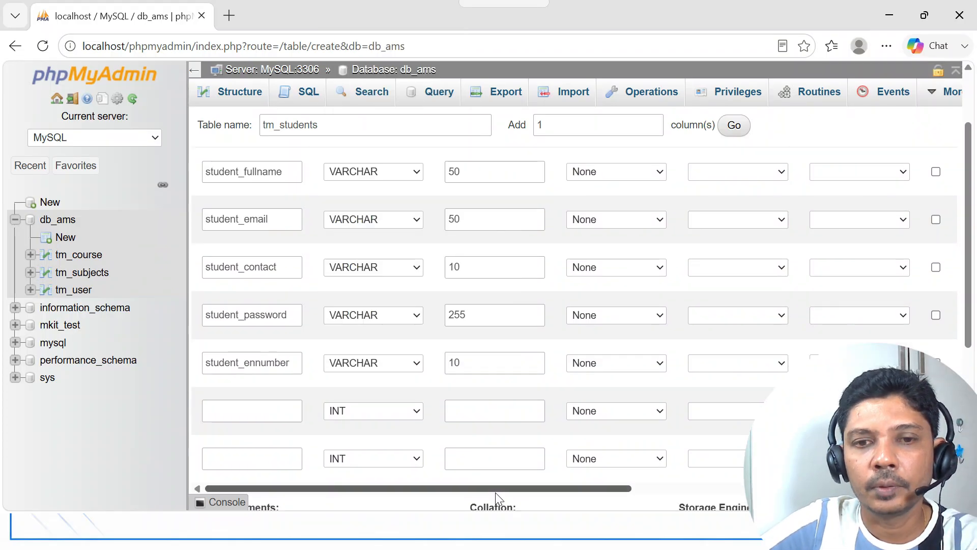
- Give the student_ennumber column of tm_students a UNIQUE index named student_ennumber
{"action": "left_click_drag", "start_coordinate": [500, 494], "coordinate": [649, 495]}
{"action": "left_click", "coordinate": [784, 364]}
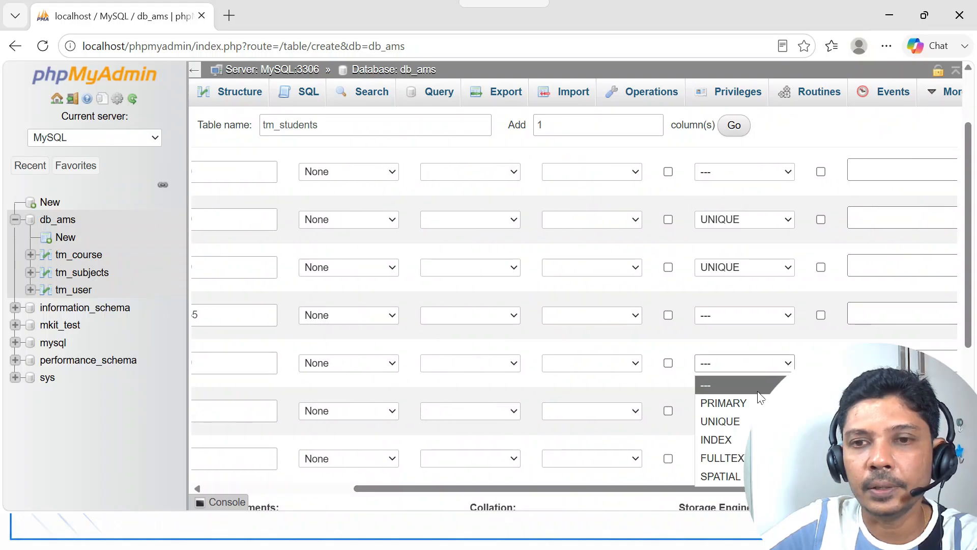
{"action": "left_click", "coordinate": [723, 420]}
{"action": "left_click", "coordinate": [595, 338]}
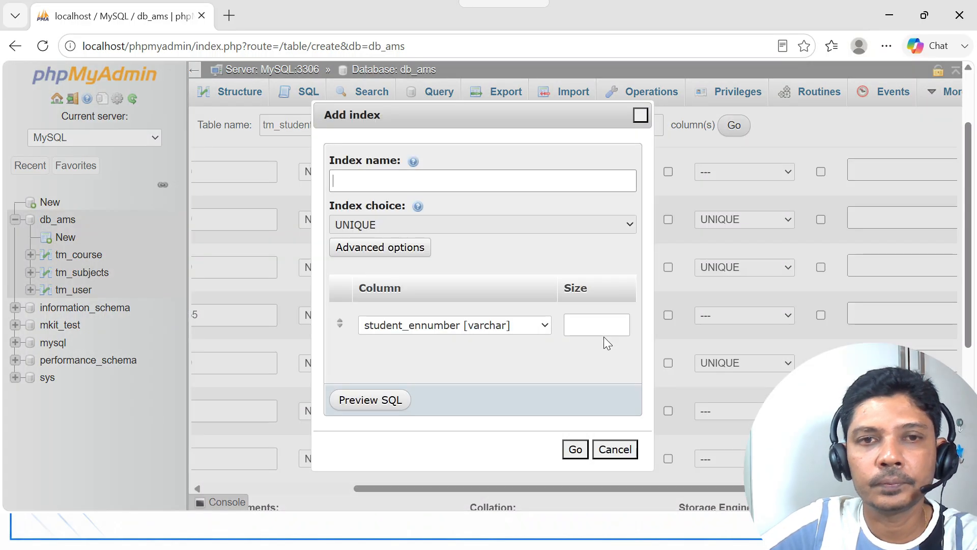
{"action": "type", "text": "student"}
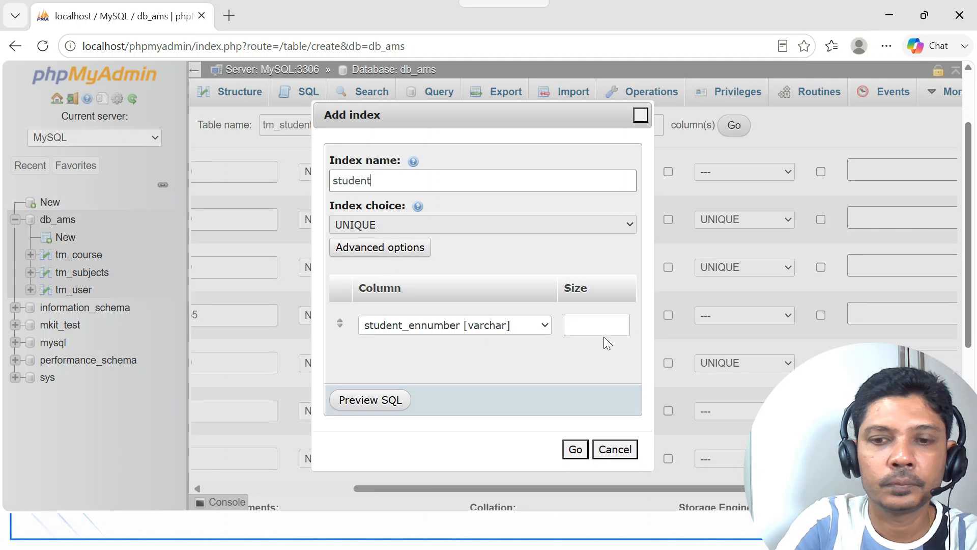
{"action": "type", "text": "_ennumber"}
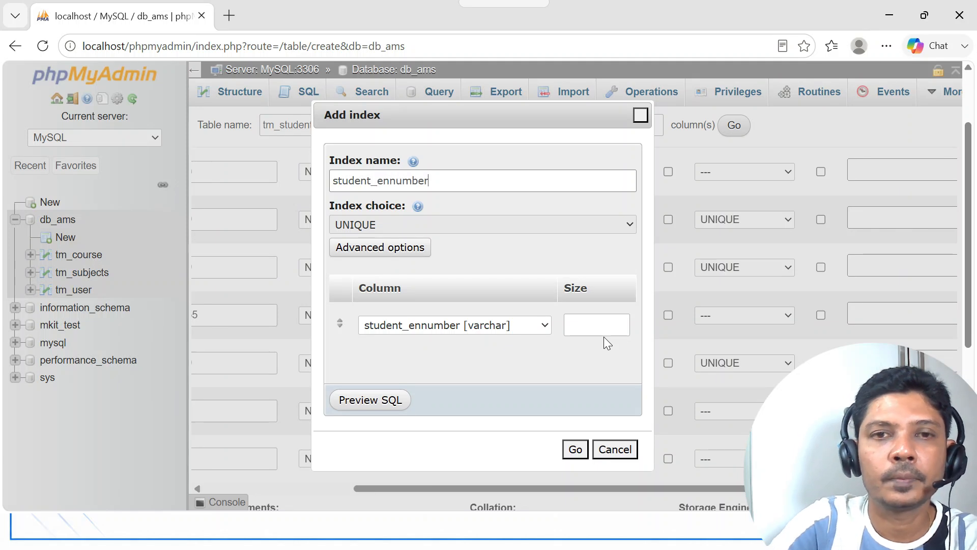
{"action": "left_click", "coordinate": [575, 449]}
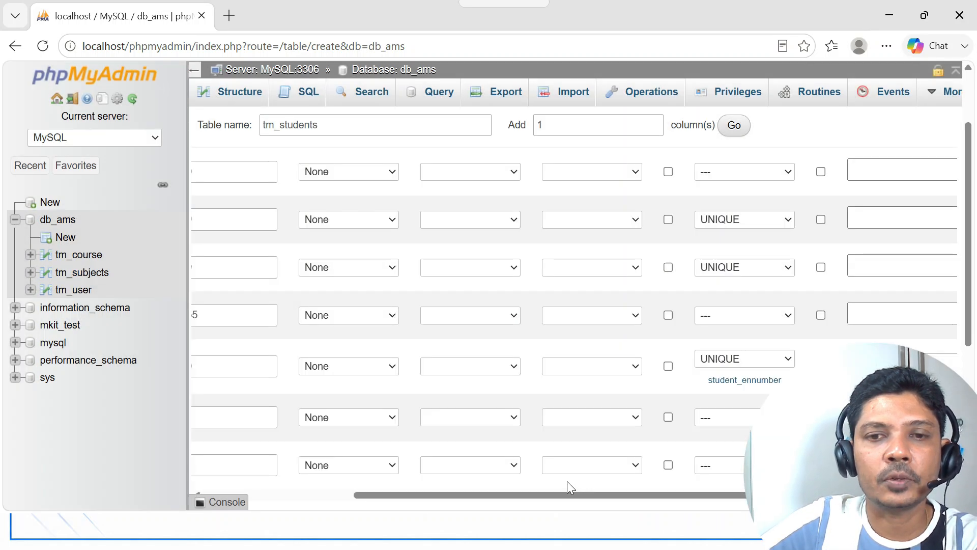
- Define the seventh column of tm_students as student_rollno with a user-defined default value of 0
{"action": "left_click_drag", "start_coordinate": [542, 493], "coordinate": [331, 490]}
{"action": "left_click", "coordinate": [231, 420]}
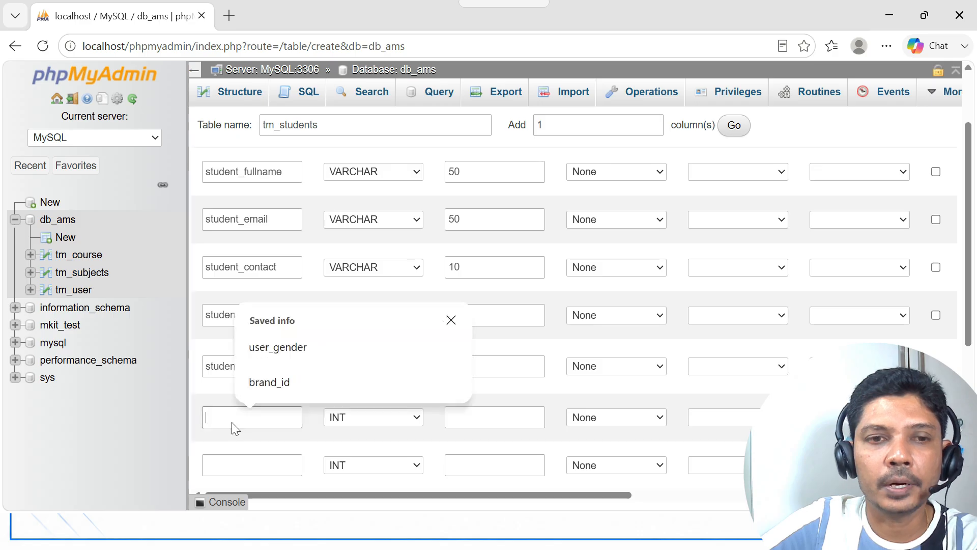
{"action": "type", "text": "student_rollno"}
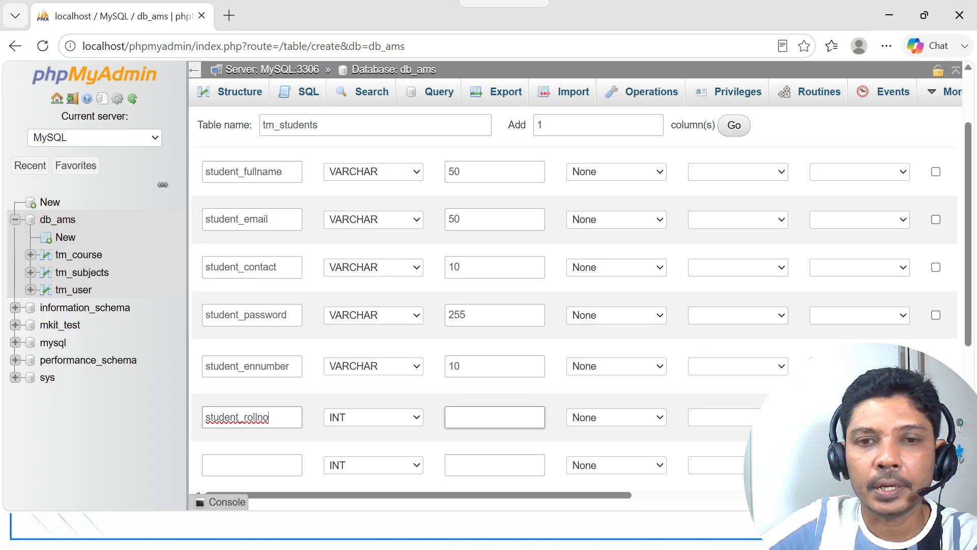
{"action": "left_click", "coordinate": [659, 416]}
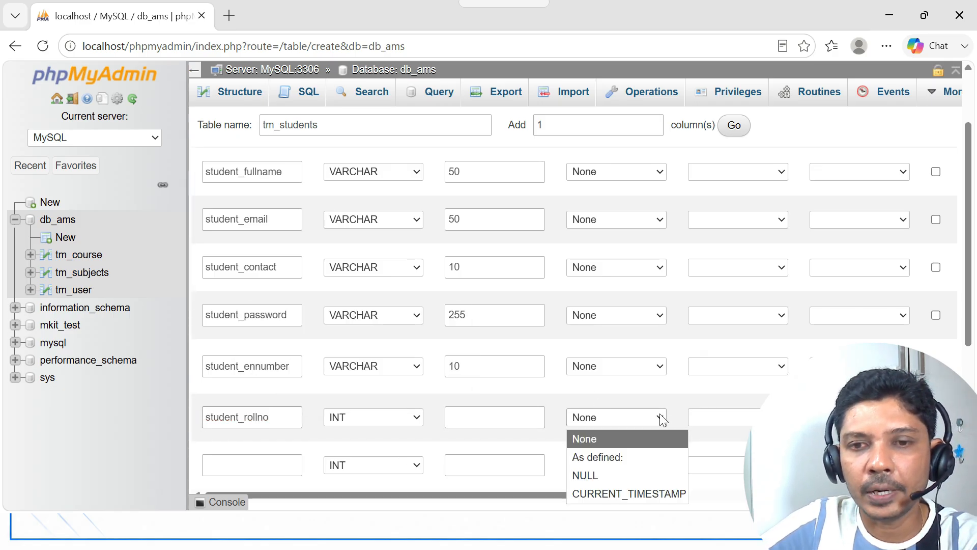
{"action": "left_click", "coordinate": [640, 451]}
{"action": "type", "text": "0"}
- Name the eighth column of tm_students course_id
{"action": "scroll", "coordinate": [427, 383], "scroll_direction": "down", "scroll_amount": 3}
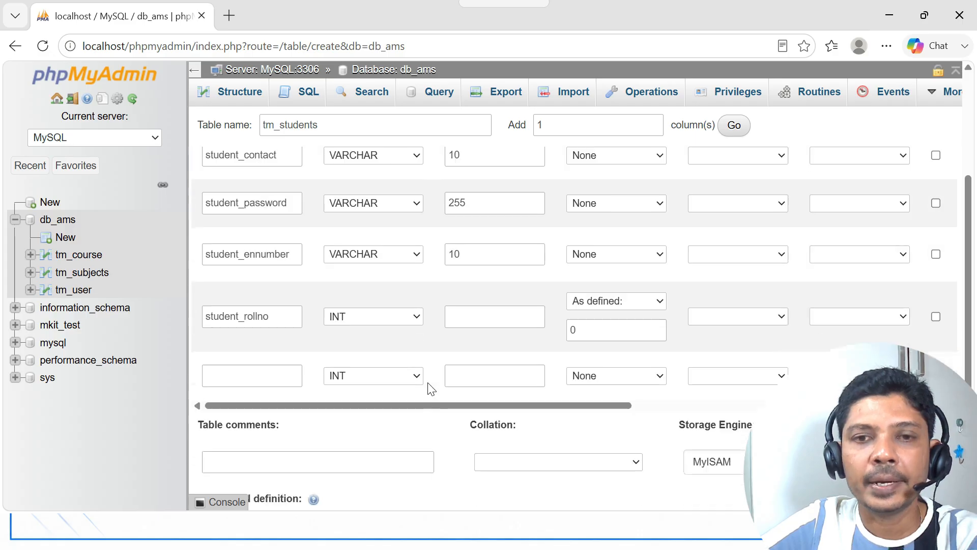
{"action": "left_click", "coordinate": [252, 352]}
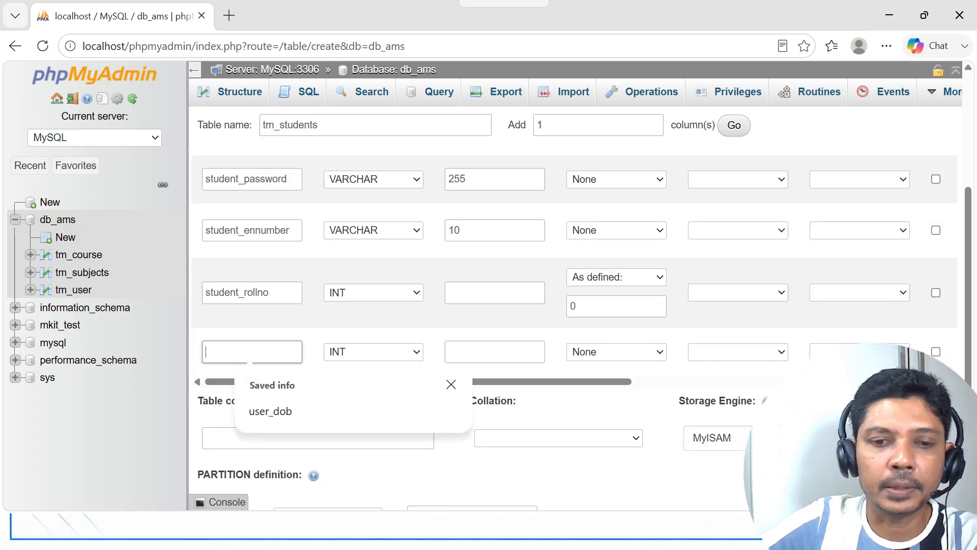
{"action": "type", "text": "course_i"}
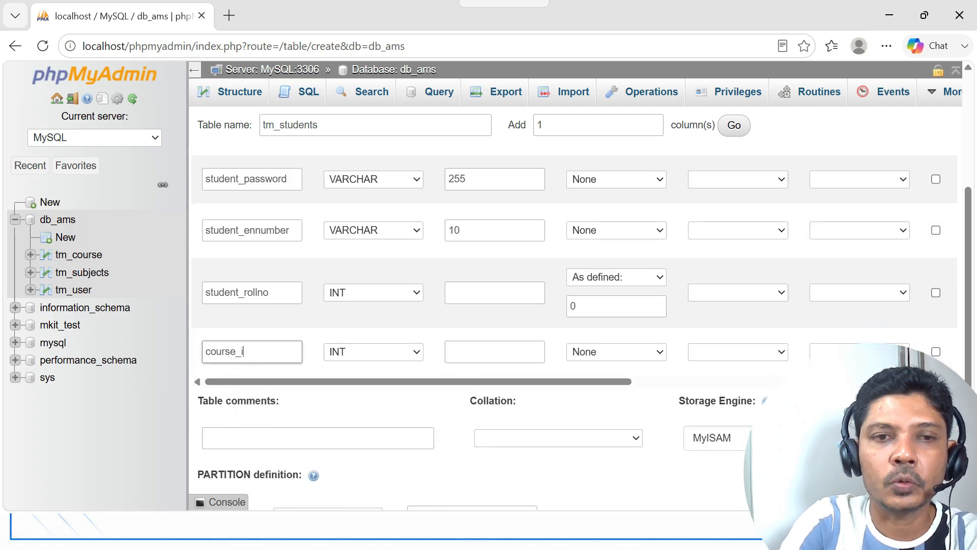
{"action": "type", "text": "d"}
{"action": "left_click", "coordinate": [426, 363]}
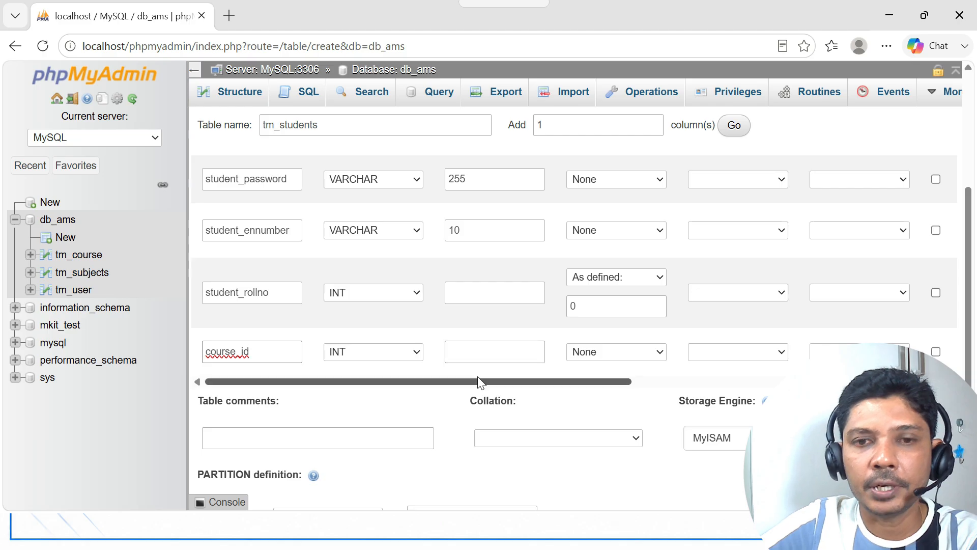
{"action": "left_click", "coordinate": [272, 358]}
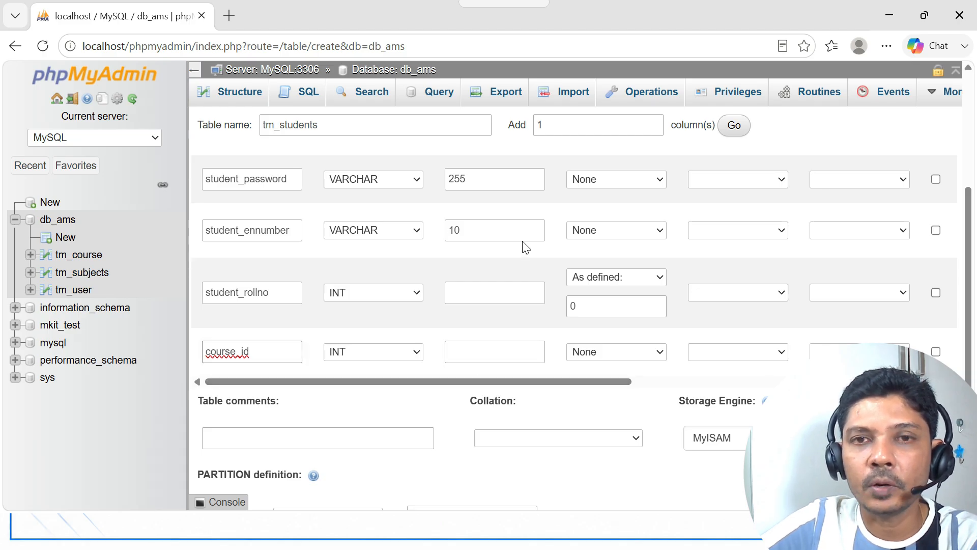
- Add 1 more column to tm_students and define it as sem_id with type ENUM
{"action": "scroll", "coordinate": [527, 239], "scroll_direction": "up", "scroll_amount": 3}
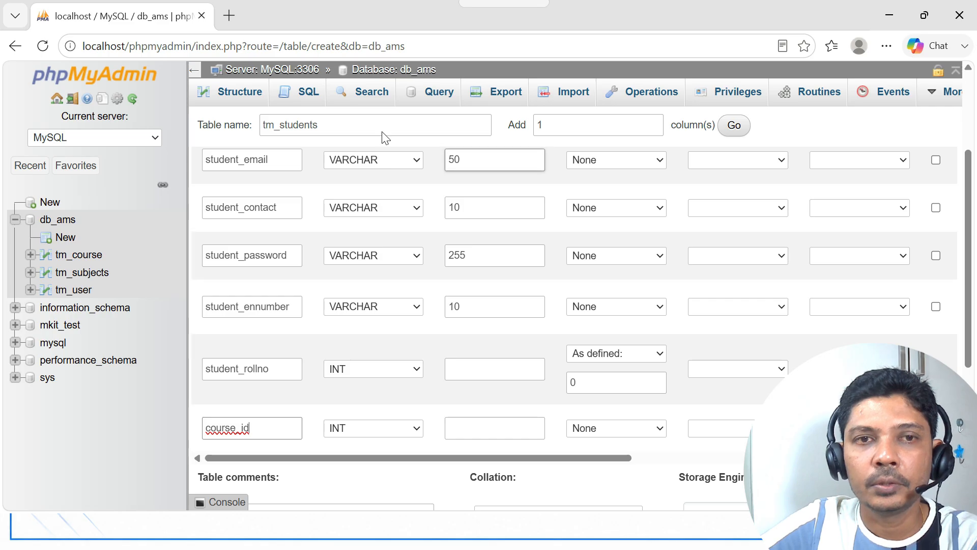
{"action": "left_click", "coordinate": [734, 125]}
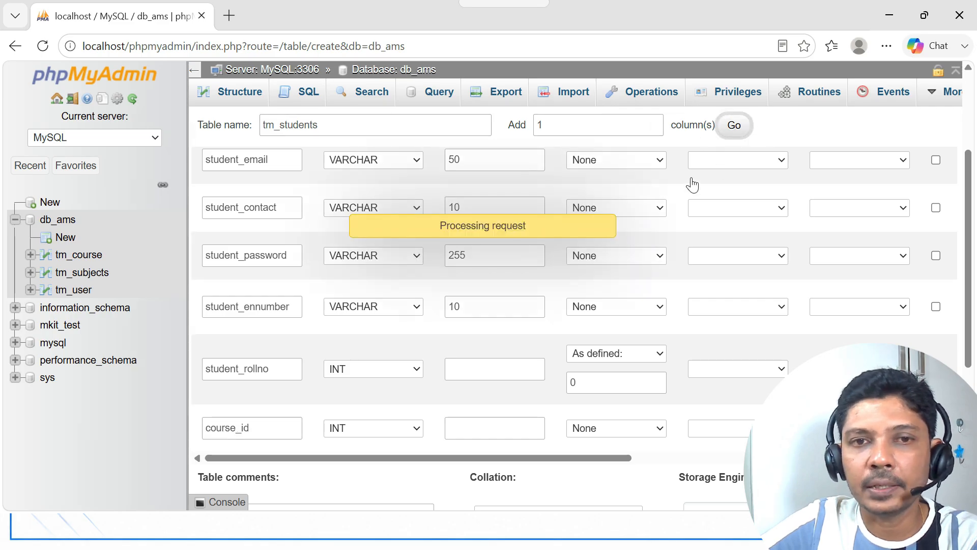
{"action": "left_click", "coordinate": [265, 237]}
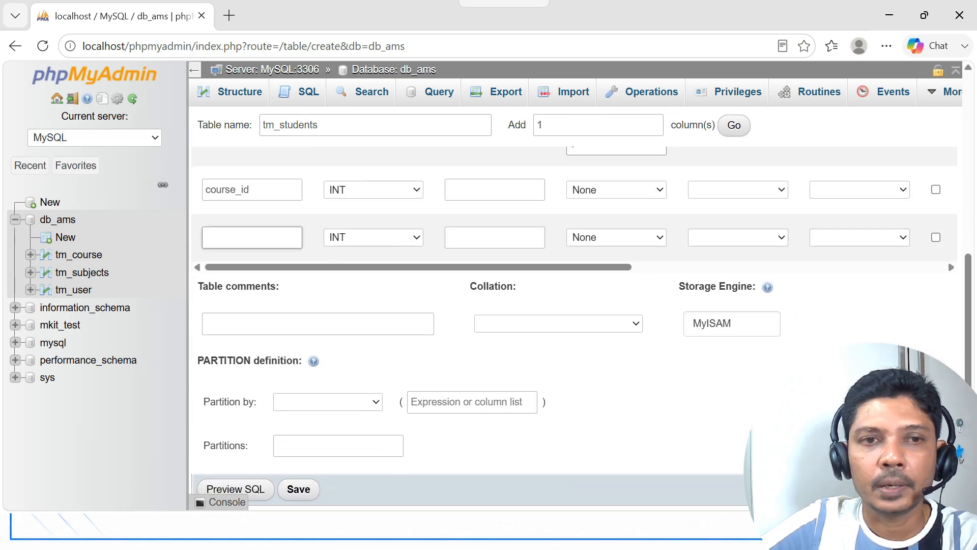
{"action": "type", "text": "sem"}
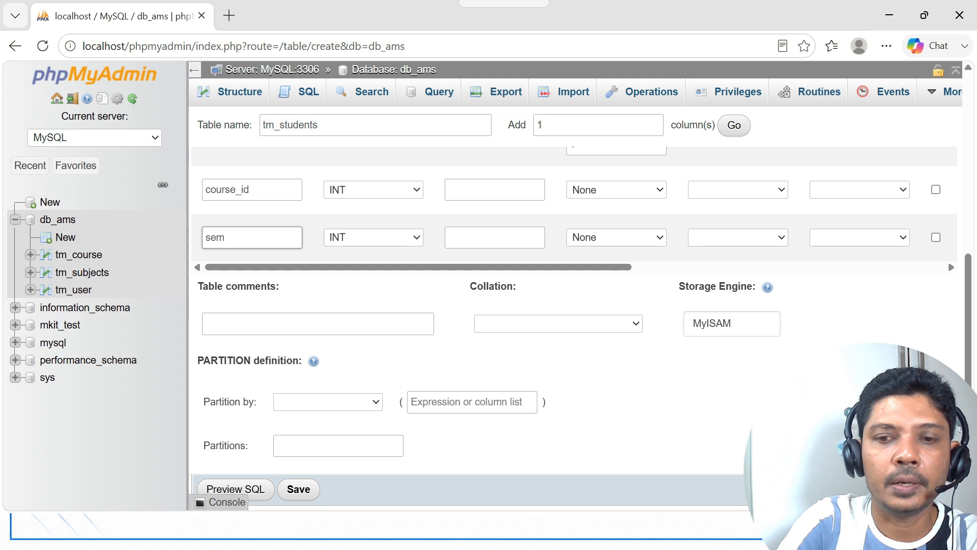
{"action": "type", "text": "_id"}
{"action": "left_click", "coordinate": [410, 238]}
{"action": "key", "text": "e"}
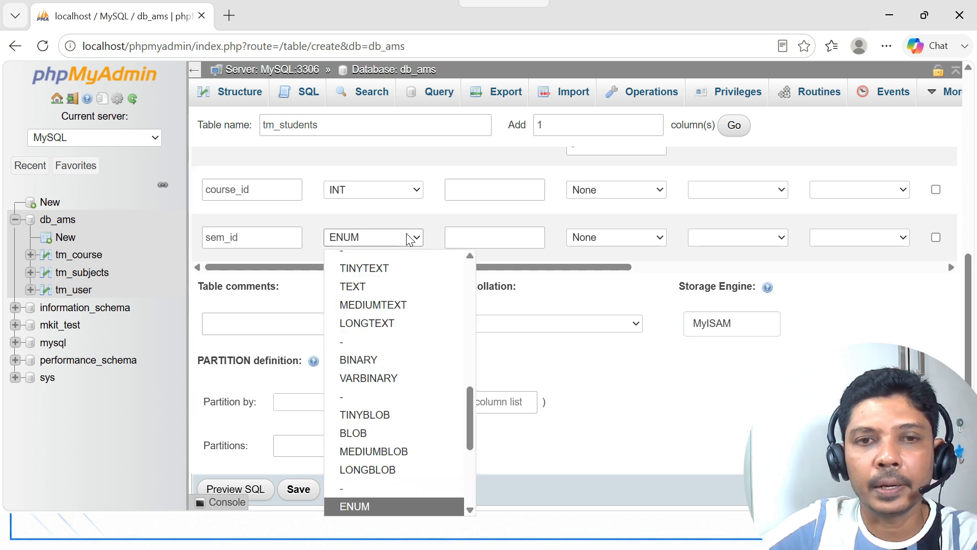
{"action": "left_click", "coordinate": [339, 511]}
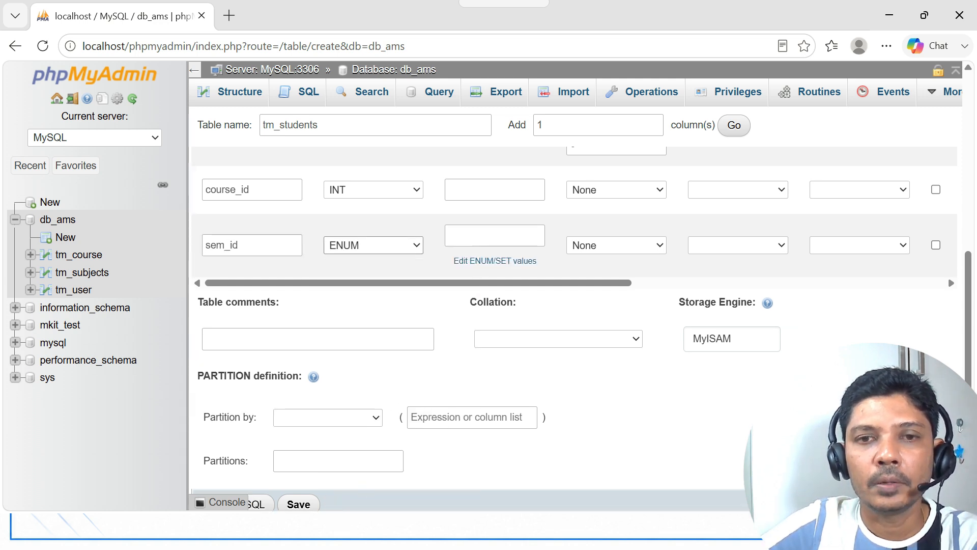
- Enter the sem_id ENUM values 'SEM-I','SEM-II','SEM-III','SEM-IV','SEM-V','SEM-VI'
{"action": "left_click", "coordinate": [488, 235]}
{"action": "type", "text": "'SEM-I"}
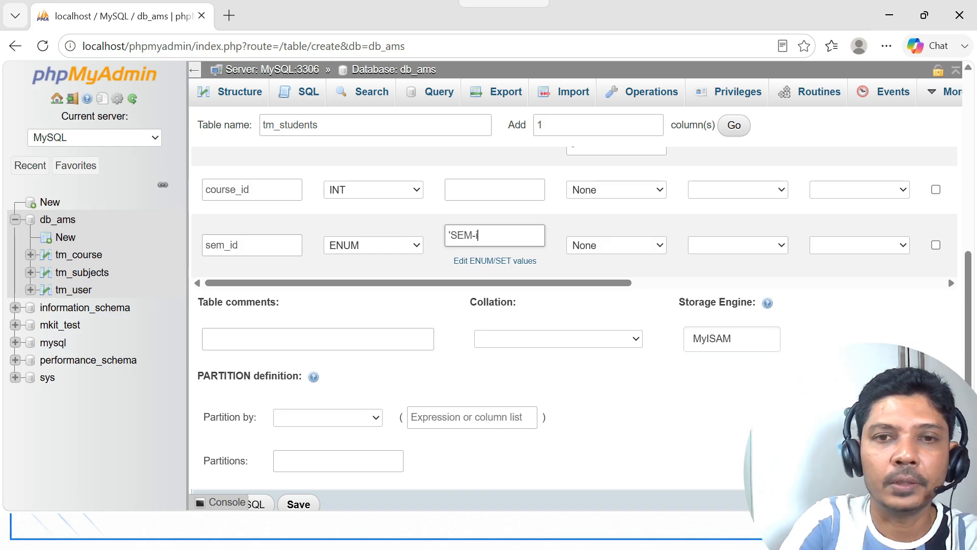
{"action": "type", "text": "','SEM-II',"}
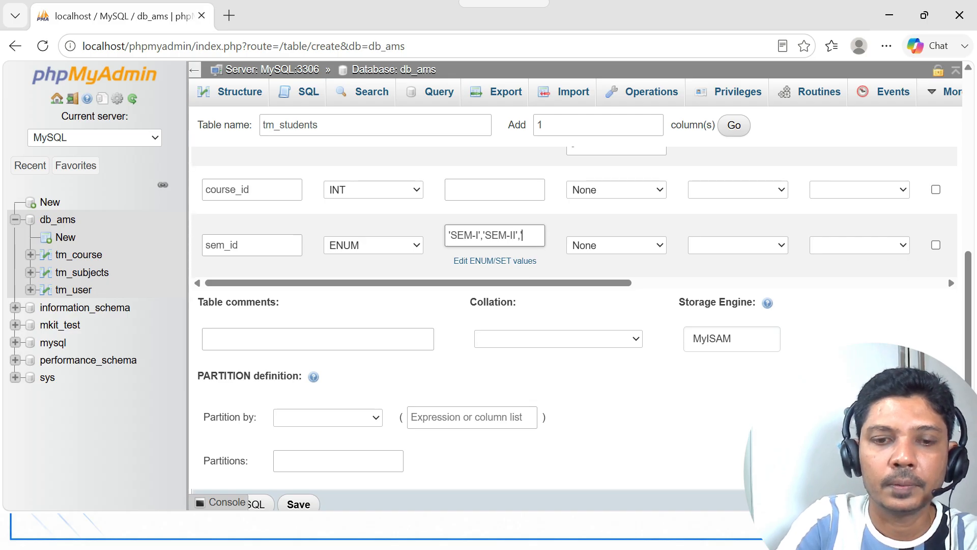
{"action": "type", "text": "'SEM-III','SEM"}
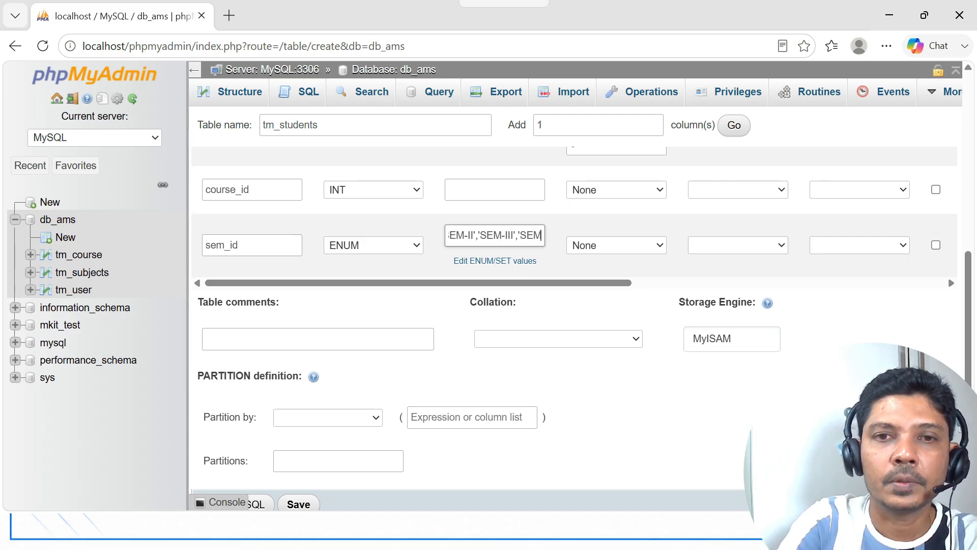
{"action": "type", "text": "-IV',"}
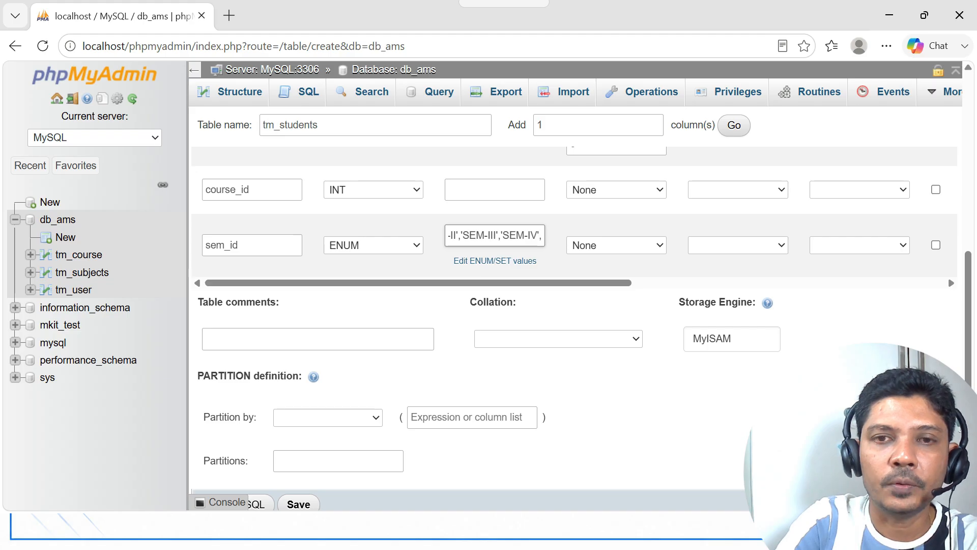
{"action": "type", "text": "'SEM-V','SEM-VI"}
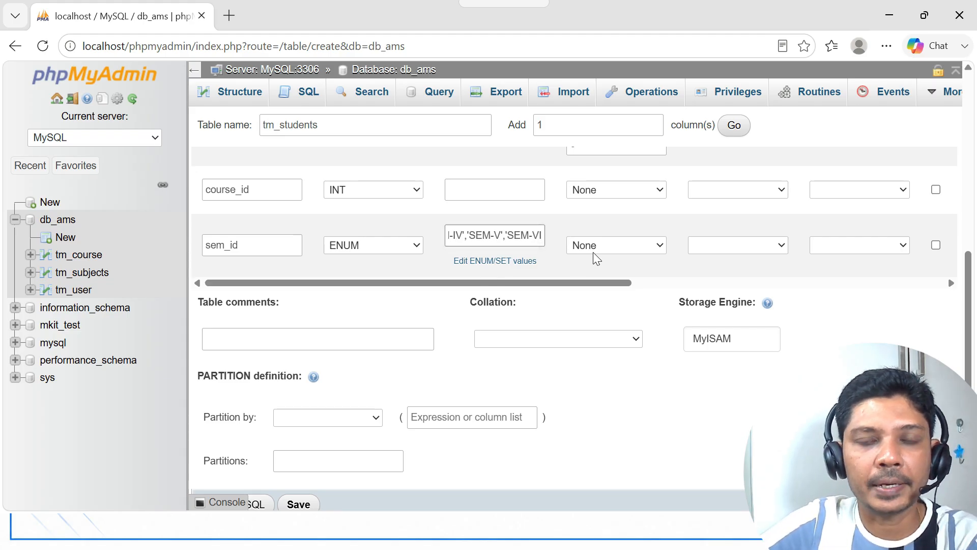
- Set the default value of sem_id to SEM-I and save the tm_students table
{"action": "left_click", "coordinate": [660, 246]}
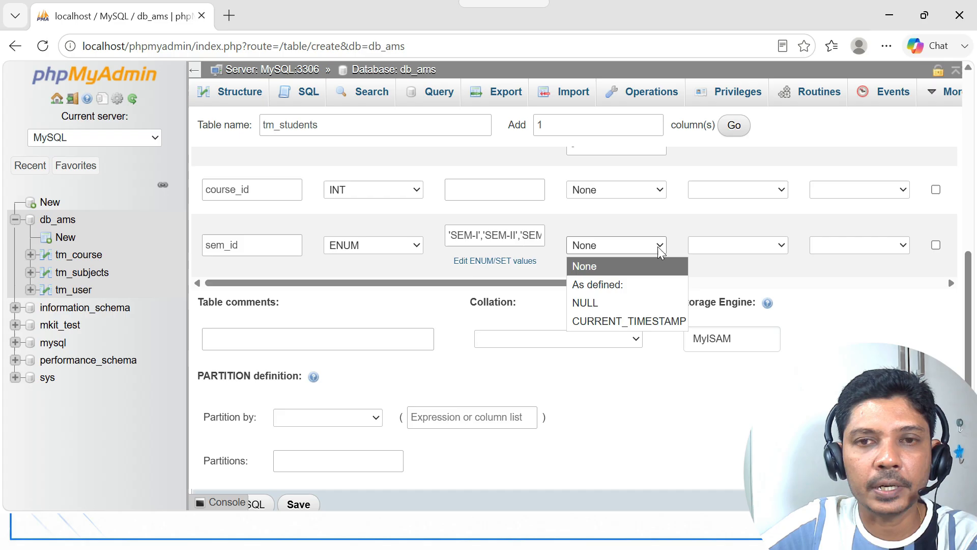
{"action": "left_click", "coordinate": [643, 283]}
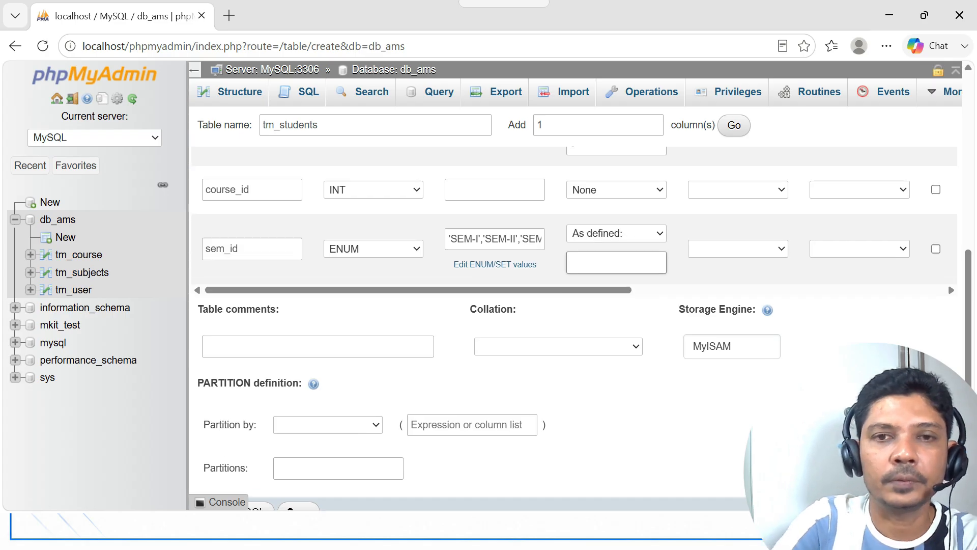
{"action": "type", "text": "SEM-I"}
{"action": "scroll", "coordinate": [571, 351], "scroll_direction": "down", "scroll_amount": 2}
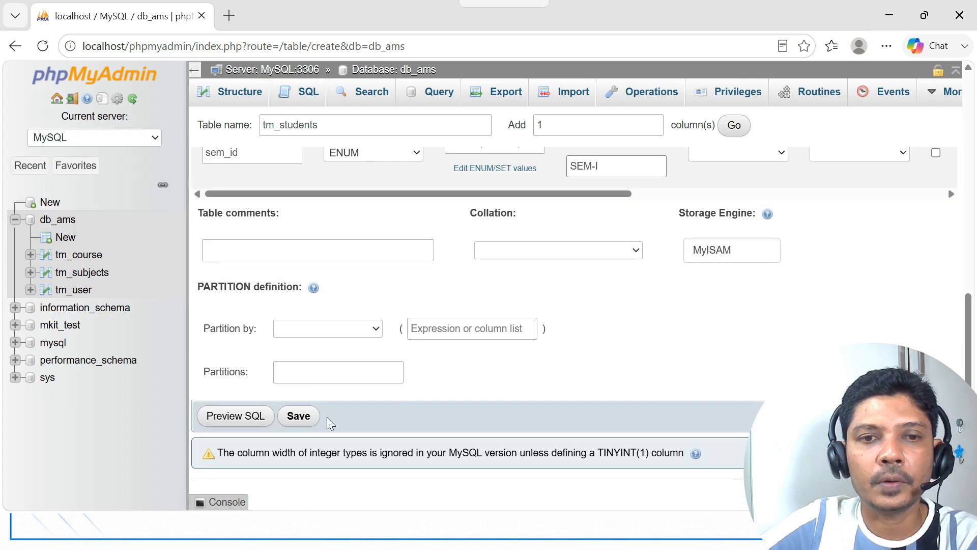
{"action": "left_click", "coordinate": [299, 414]}
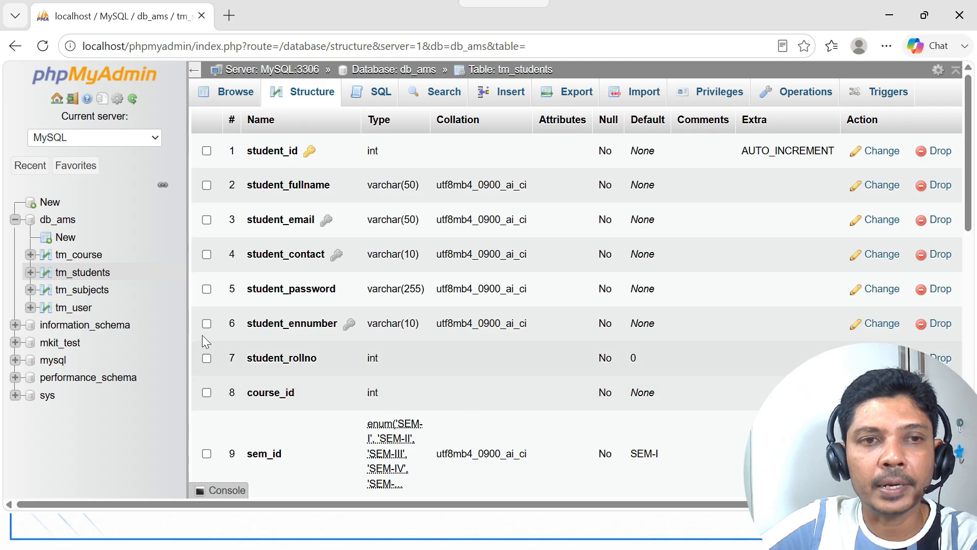
- Change the storage engine of the tm_students table to InnoDB
{"action": "left_click", "coordinate": [803, 101]}
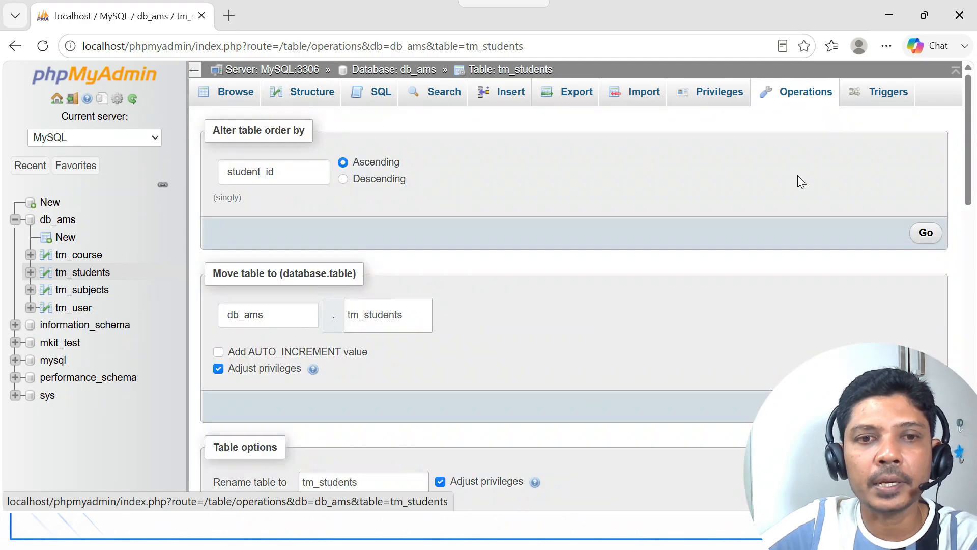
{"action": "scroll", "coordinate": [559, 262], "scroll_direction": "down", "scroll_amount": 5}
{"action": "left_click", "coordinate": [397, 178]}
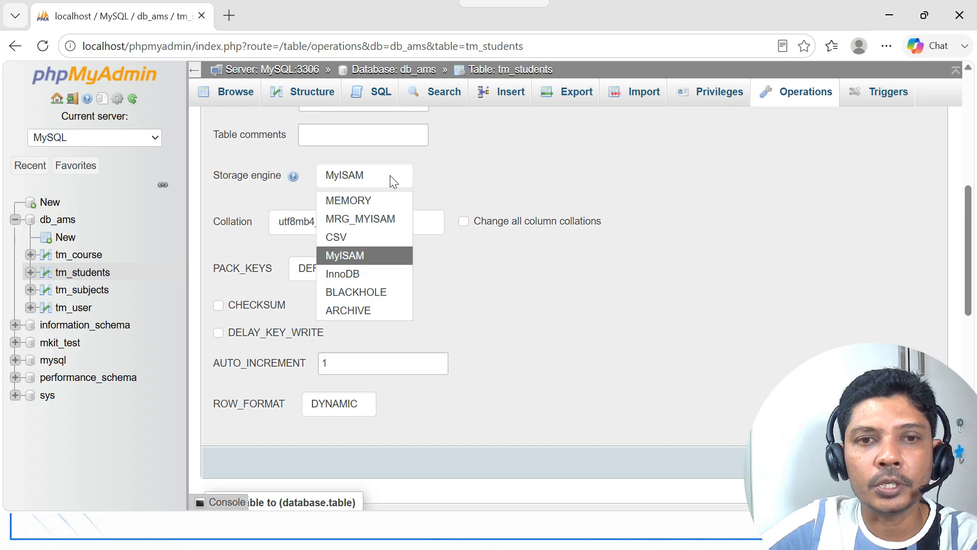
{"action": "left_click", "coordinate": [359, 273]}
{"action": "left_click", "coordinate": [928, 462]}
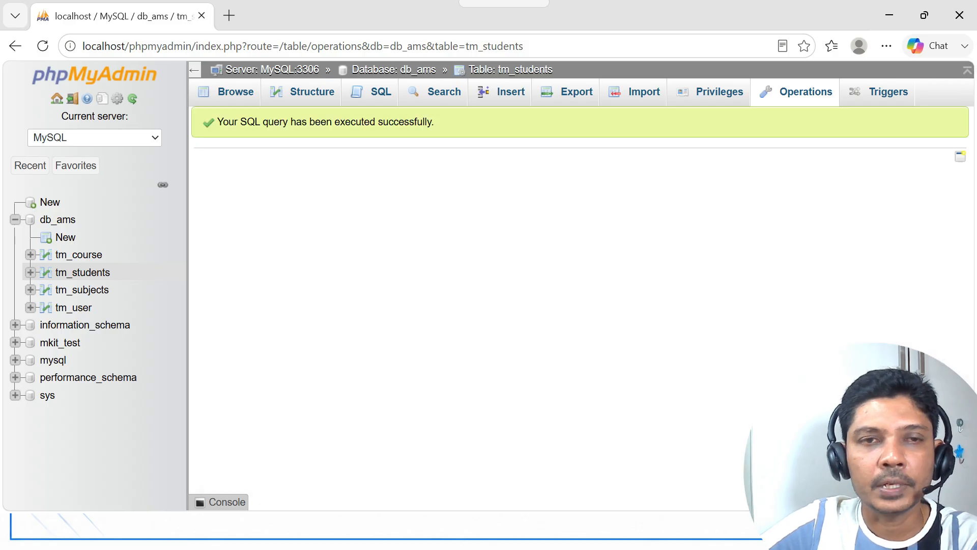
- Open the foreign key constraint settings of tm_students and name the new constraint student-course
{"action": "left_click", "coordinate": [312, 102]}
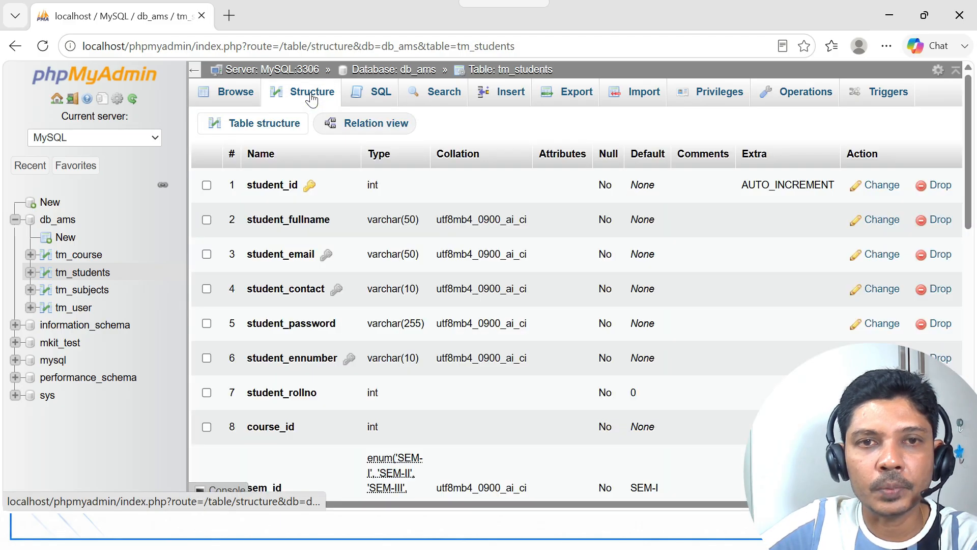
{"action": "left_click", "coordinate": [360, 127]}
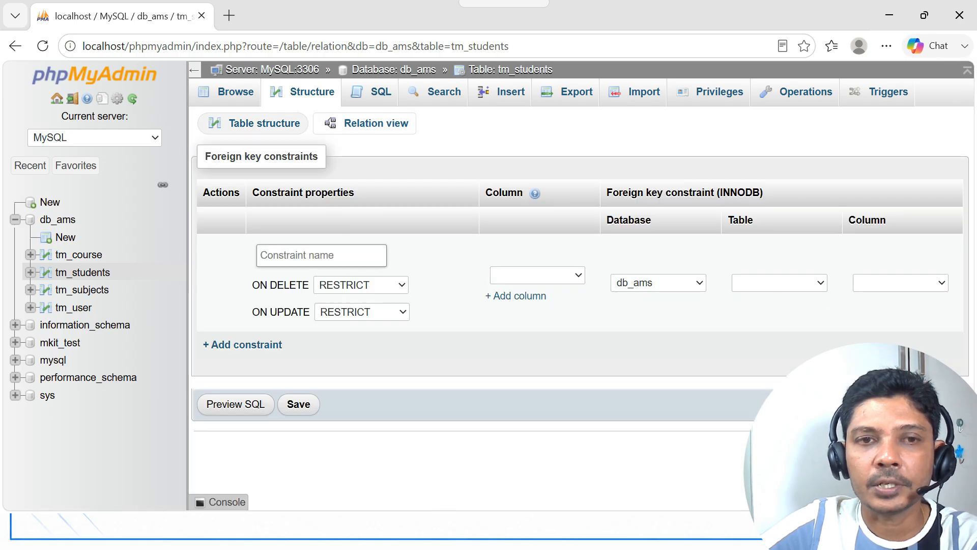
{"action": "left_click", "coordinate": [321, 256]}
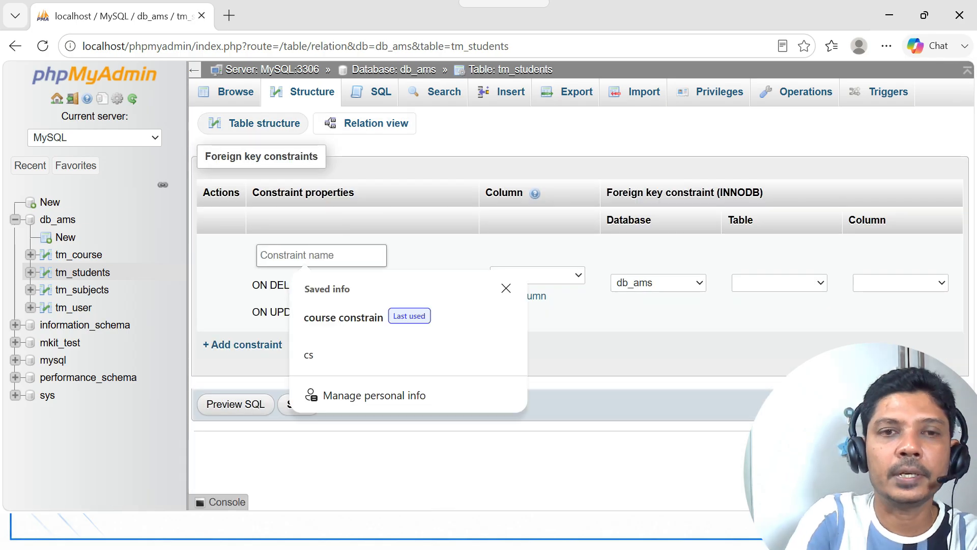
{"action": "type", "text": "stude"}
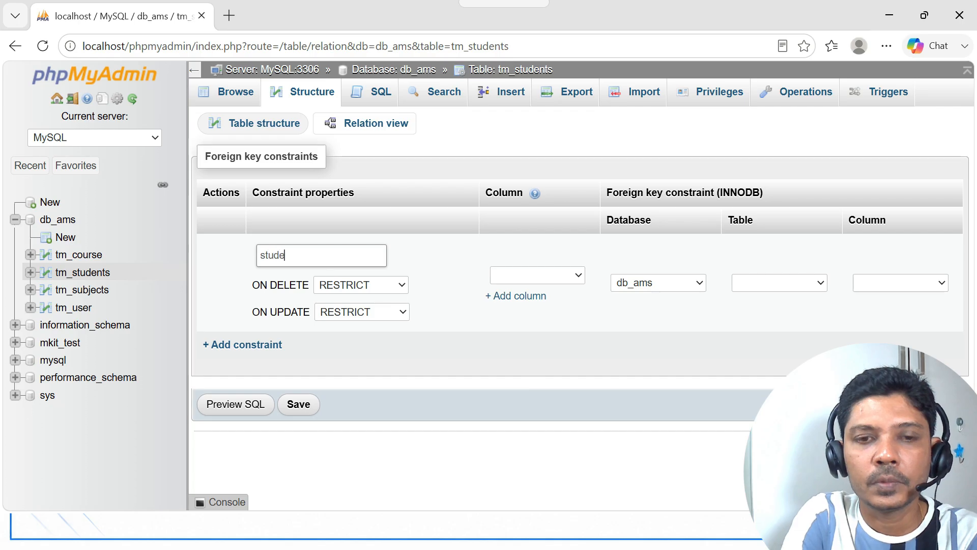
{"action": "type", "text": "nt-"}
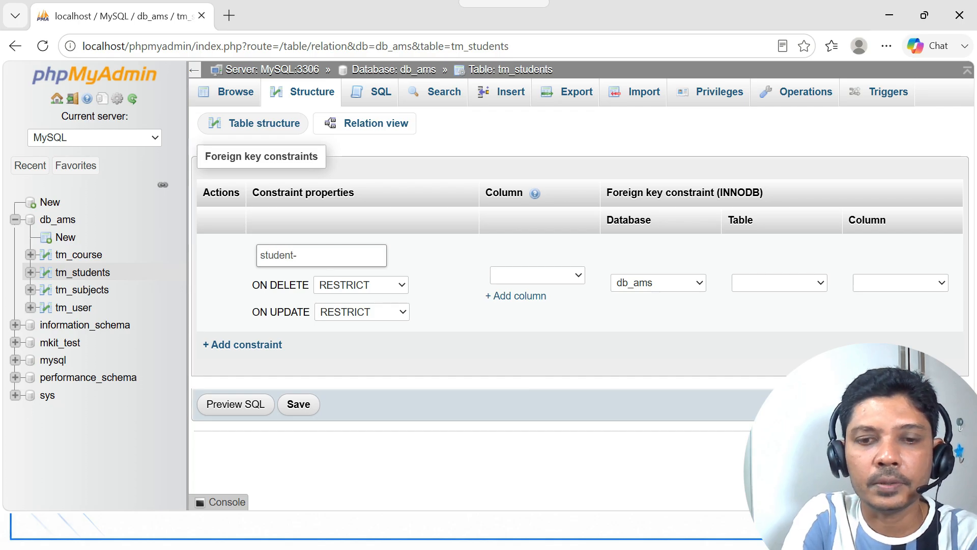
{"action": "type", "text": "course"}
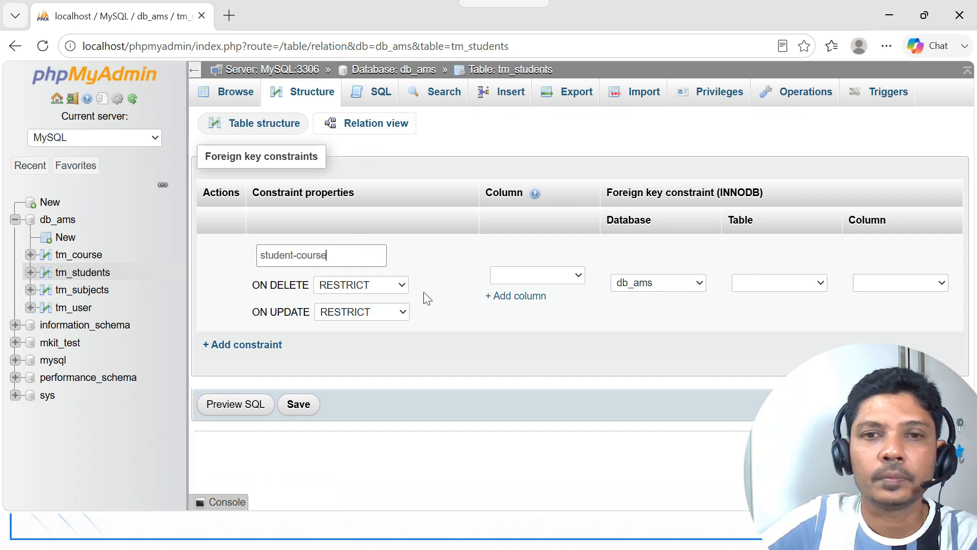
- Link the student-course constraint's course_id column to course_id in db_ams's tm_course table and save it
{"action": "left_click", "coordinate": [578, 276]}
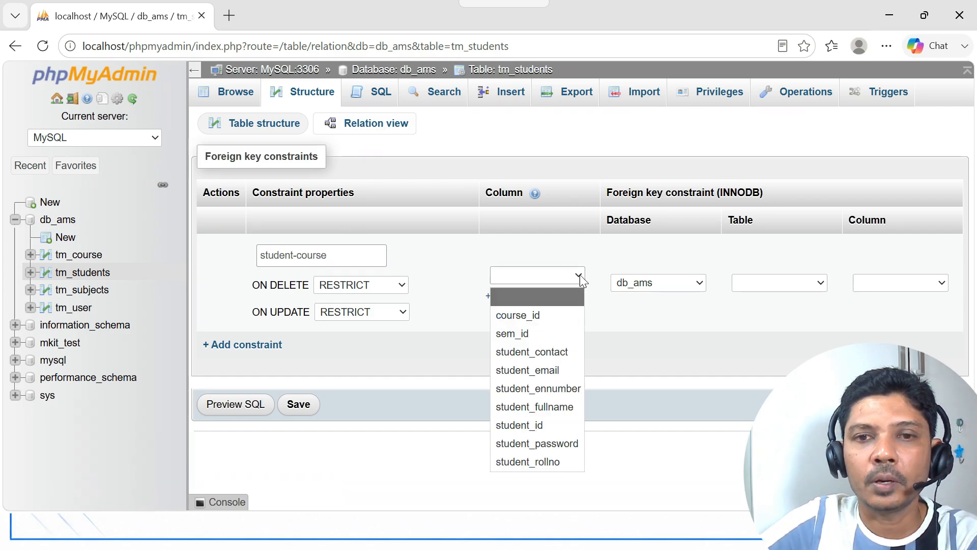
{"action": "left_click", "coordinate": [566, 316]}
{"action": "left_click", "coordinate": [821, 288]}
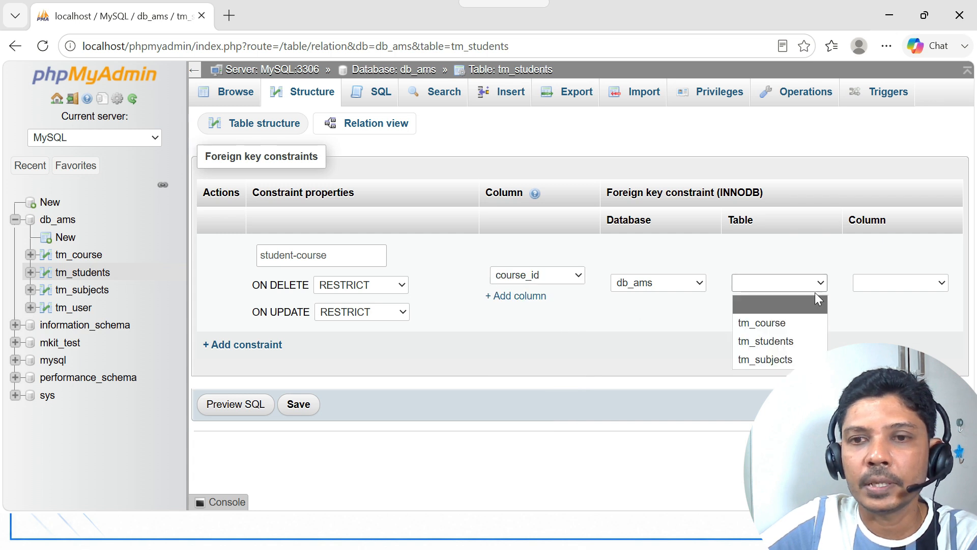
{"action": "left_click", "coordinate": [798, 321]}
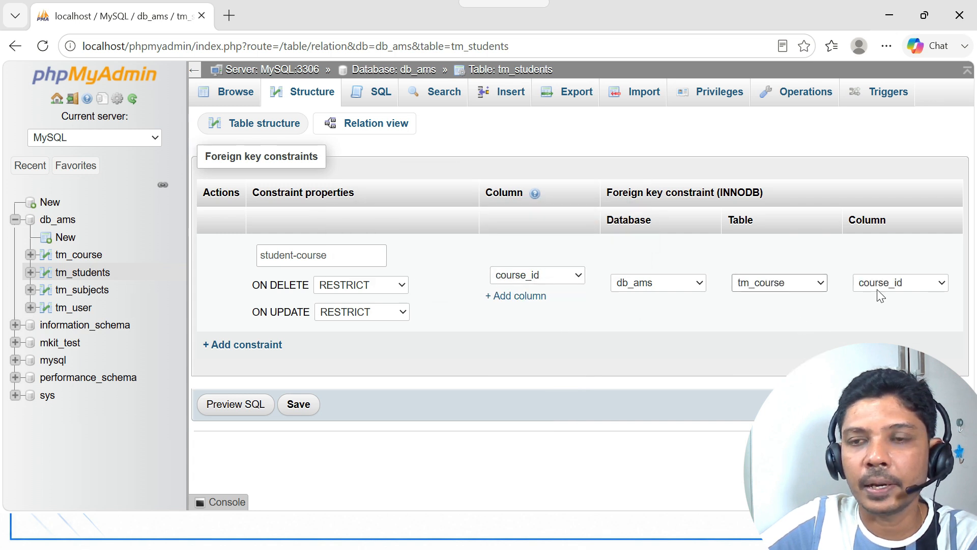
{"action": "left_click", "coordinate": [299, 403]}
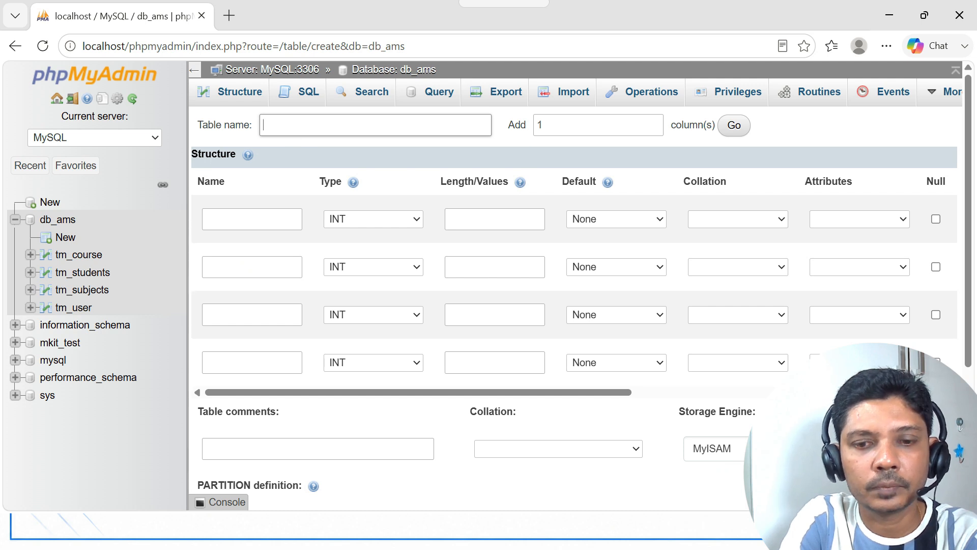
- Name the new db_ams table tm_teacher_subject_mapping and define its first column as id, an auto-increment INT primary key
{"action": "type", "text": "tm_"}
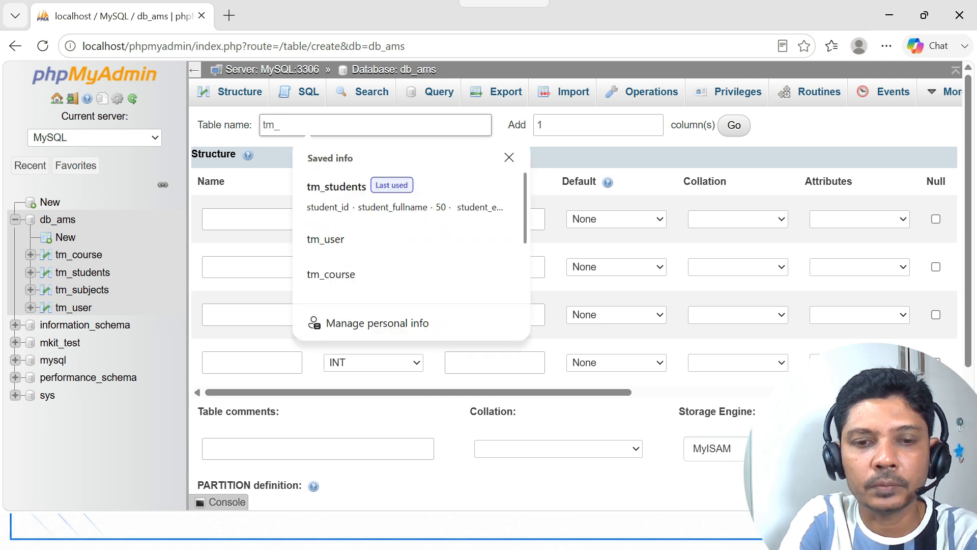
{"action": "type", "text": "teacher_subject"}
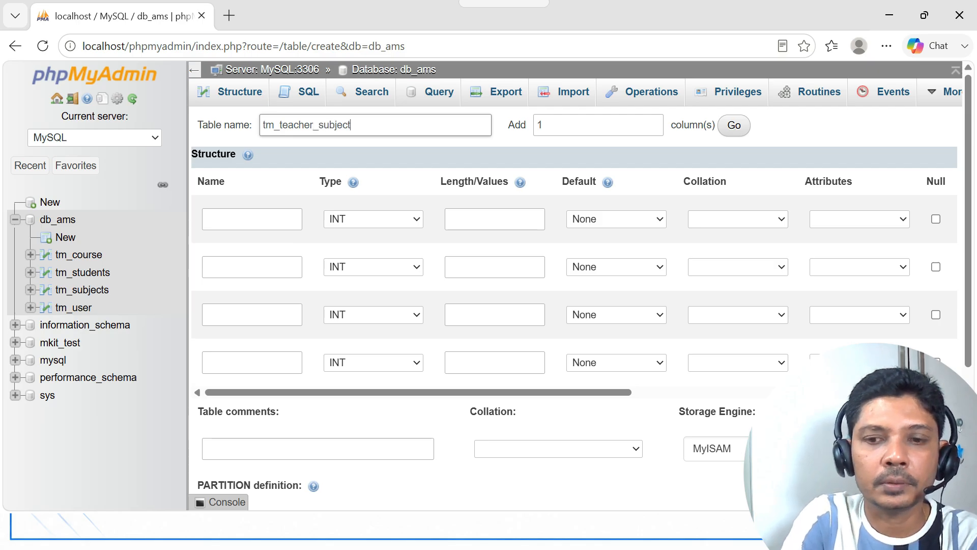
{"action": "type", "text": "_mapping"}
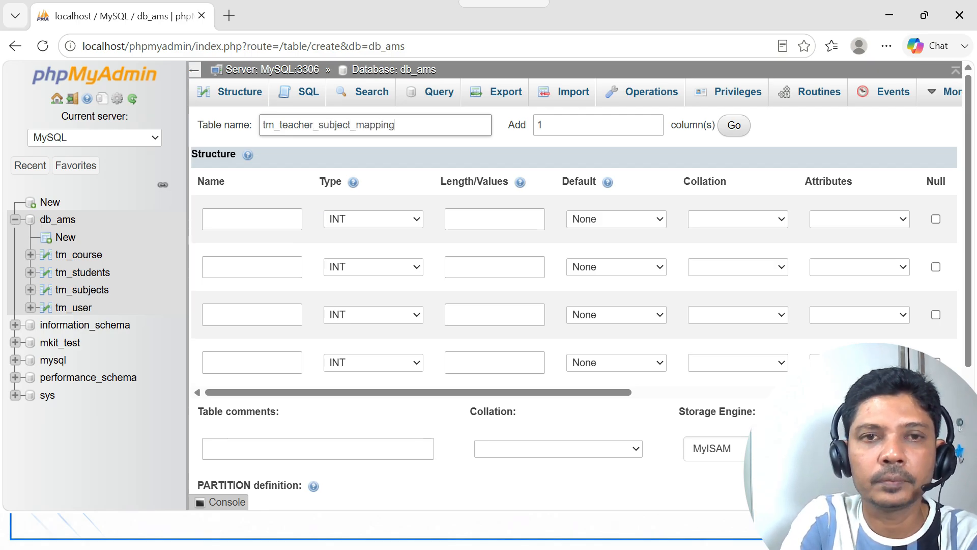
{"action": "left_click", "coordinate": [253, 218]}
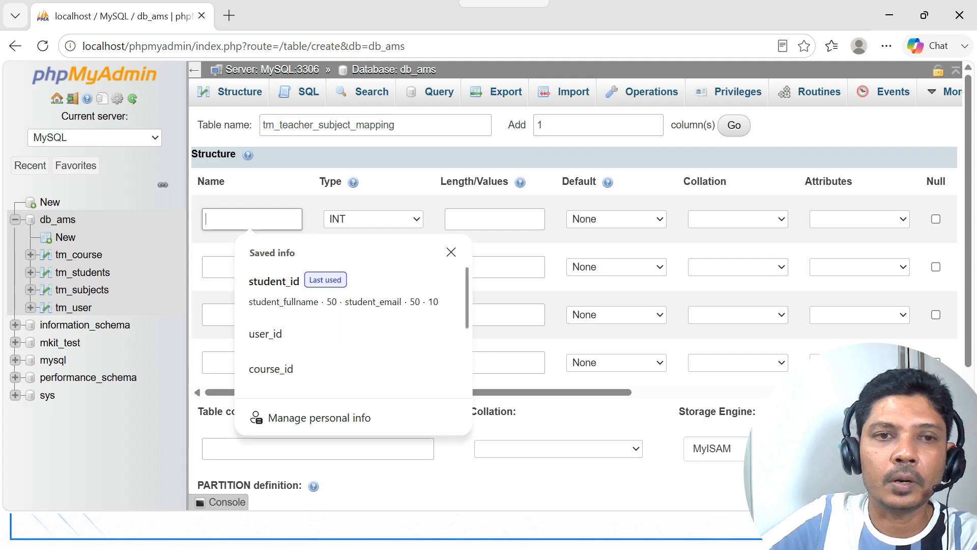
{"action": "type", "text": "id"}
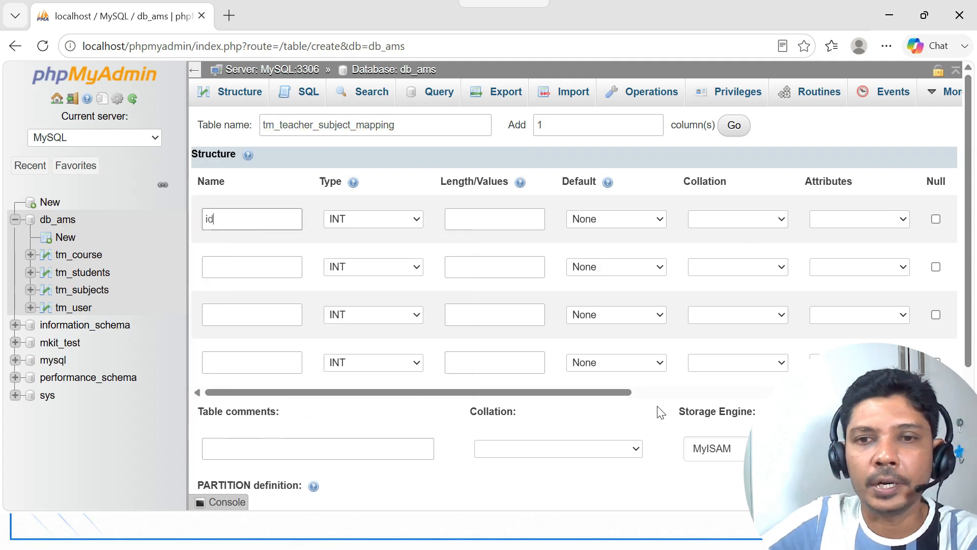
{"action": "left_click_drag", "start_coordinate": [619, 397], "coordinate": [827, 394]}
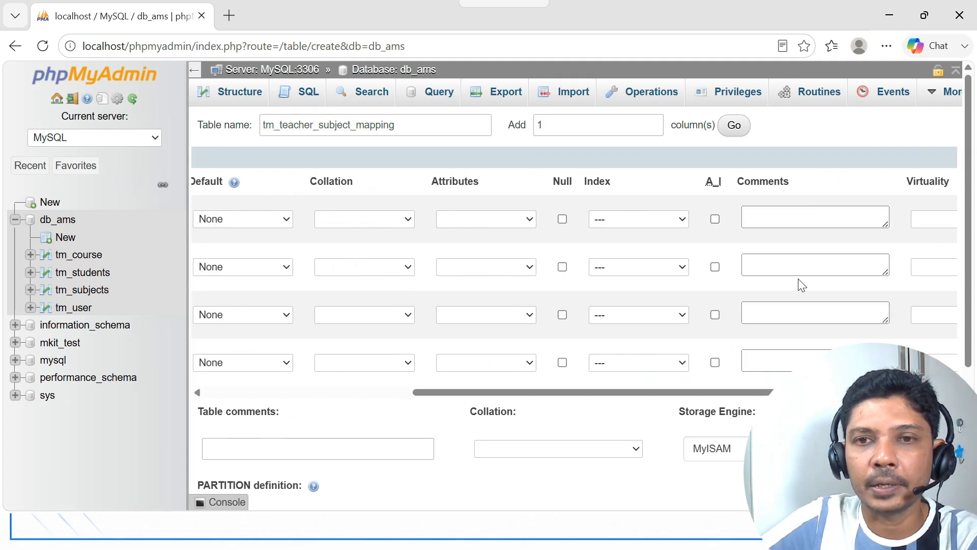
{"action": "left_click", "coordinate": [715, 219]}
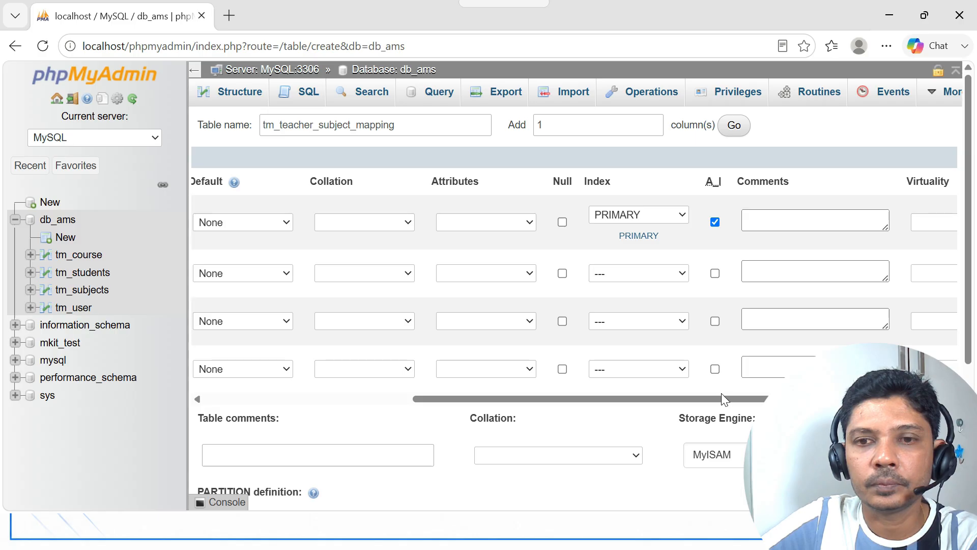
- Name the second, third and fourth columns of tm_teacher_subject_mapping user_id, course_id and subject_id, keeping type INT
{"action": "left_click_drag", "start_coordinate": [532, 398], "coordinate": [322, 399]}
{"action": "left_click", "coordinate": [232, 273]}
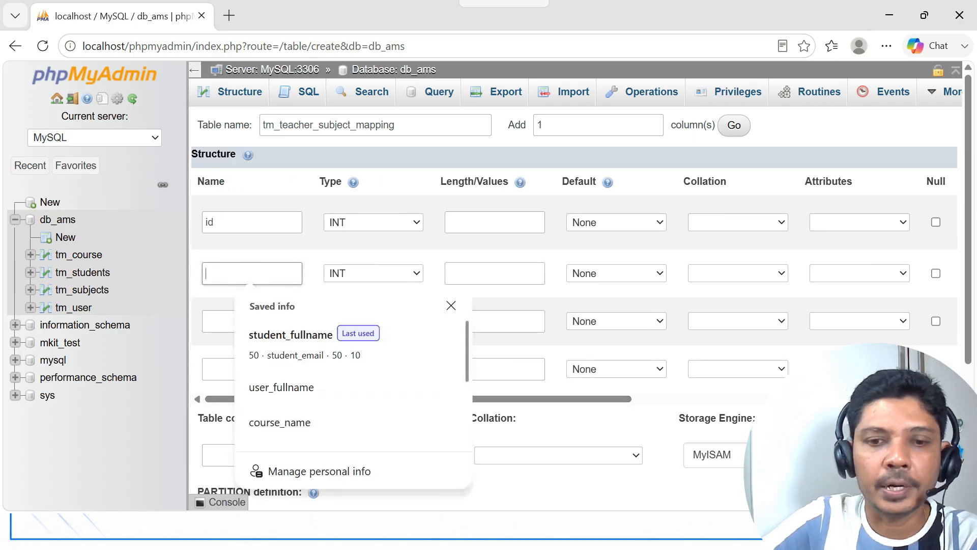
{"action": "type", "text": "user_id"}
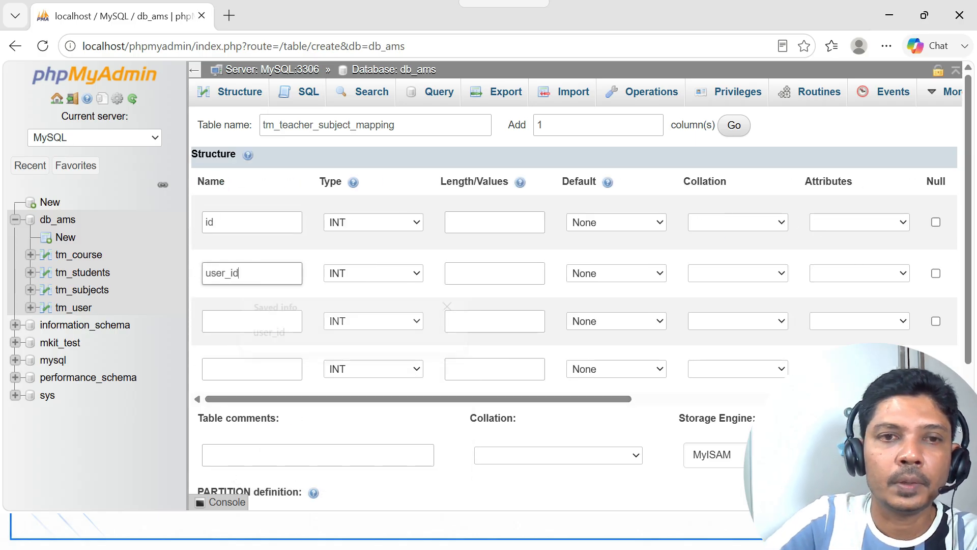
{"action": "left_click", "coordinate": [242, 320]}
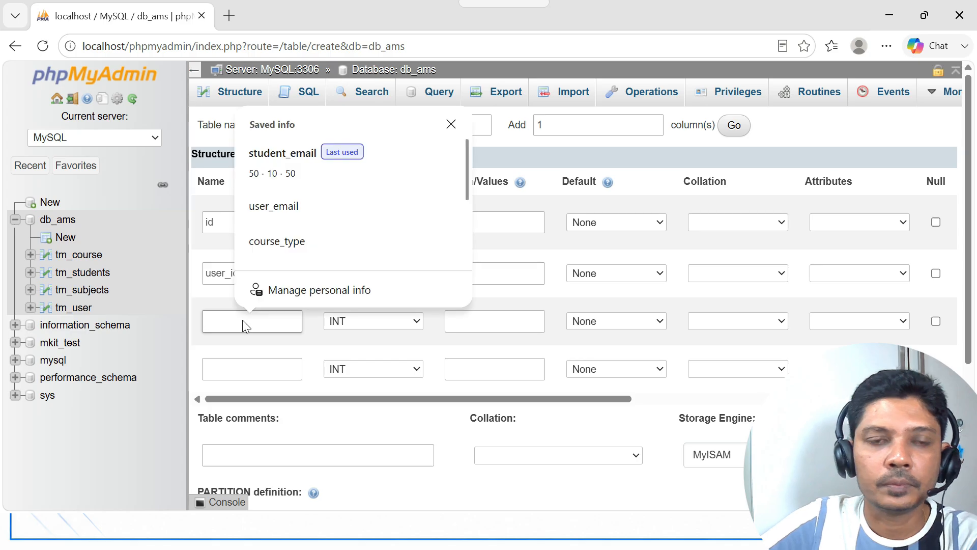
{"action": "type", "text": "course_"}
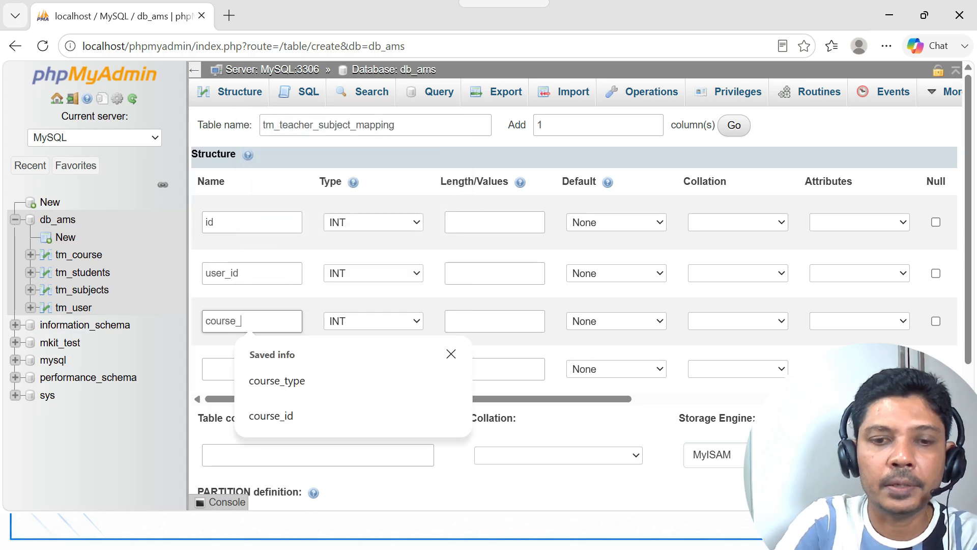
{"action": "type", "text": "id"}
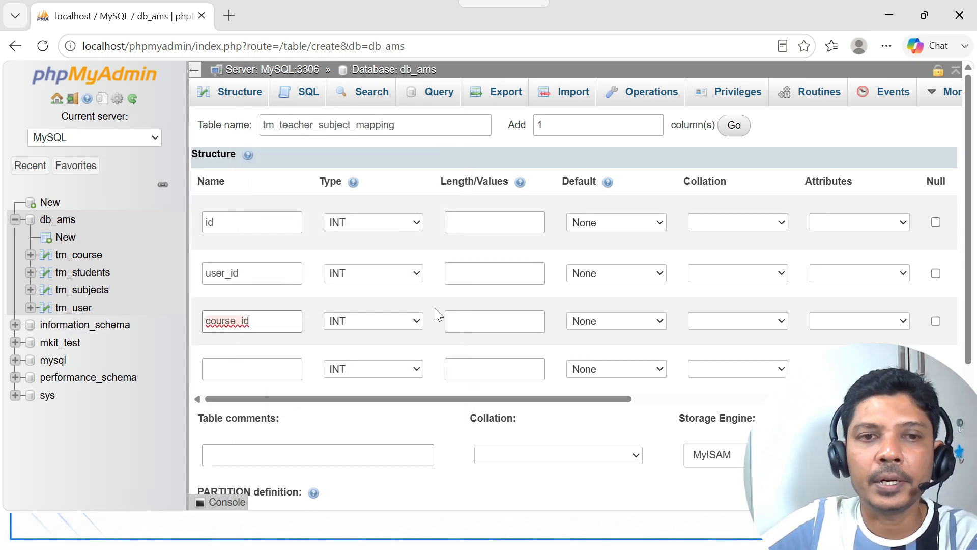
{"action": "scroll", "coordinate": [437, 314], "scroll_direction": "down", "scroll_amount": 1}
{"action": "left_click", "coordinate": [207, 293]}
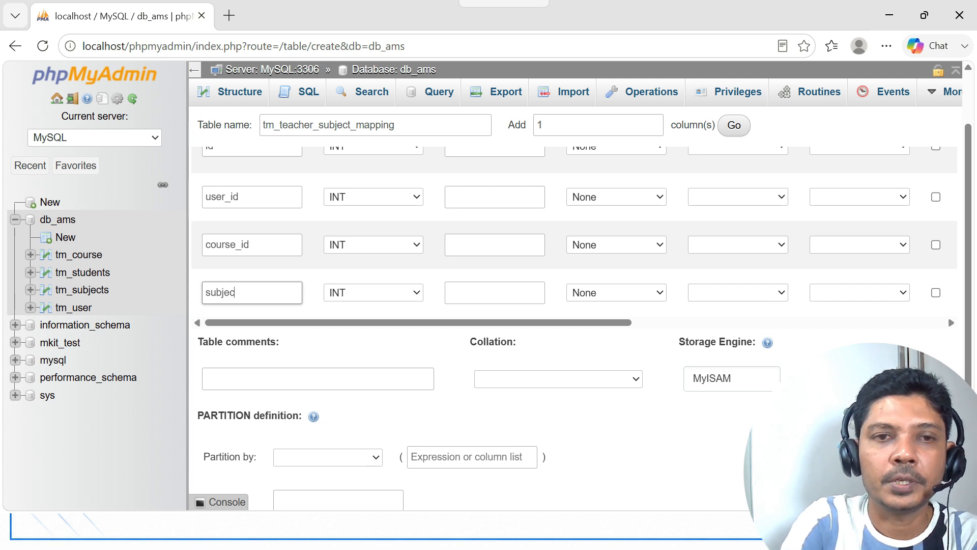
{"action": "type", "text": "subject_id"}
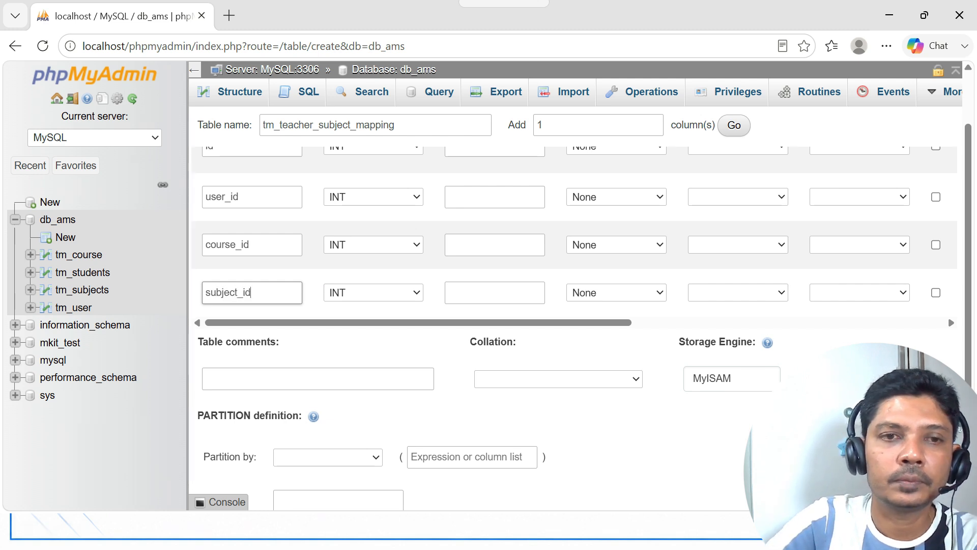
{"action": "left_click", "coordinate": [358, 310]}
- Add 2 more columns to tm_teacher_subject_mapping and define the first of them as sem_id with type ENUM
{"action": "scroll", "coordinate": [526, 328], "scroll_direction": "up", "scroll_amount": 1}
{"action": "left_click", "coordinate": [575, 125]}
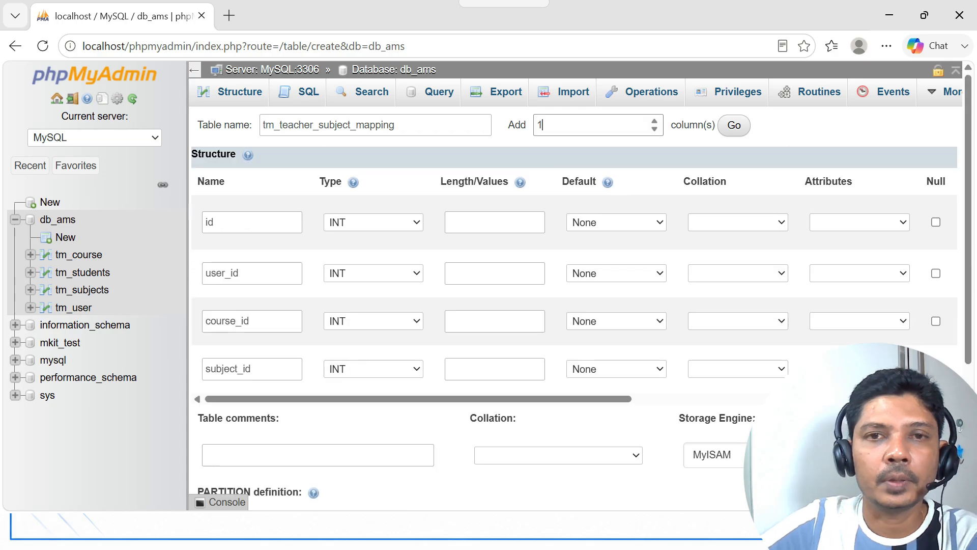
{"action": "left_click", "coordinate": [541, 127]}
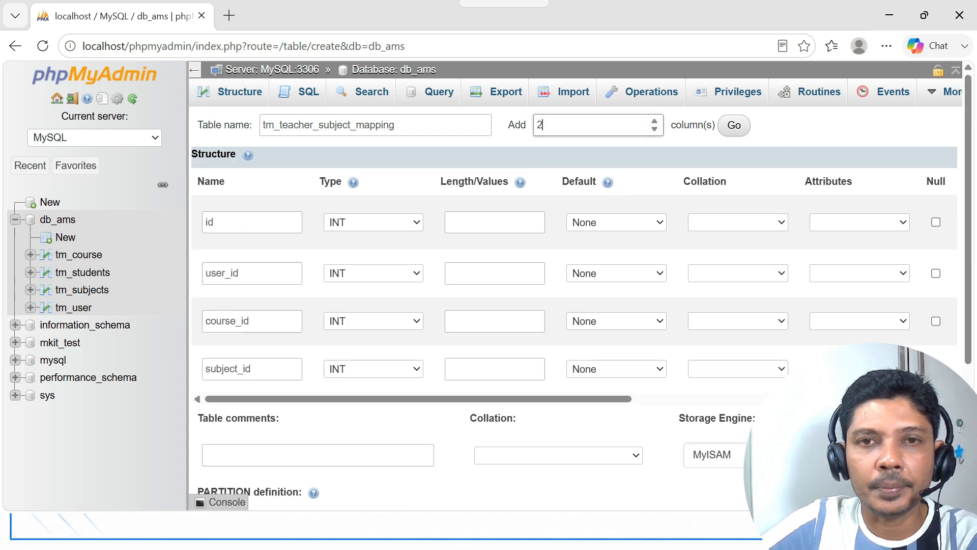
{"action": "key", "text": "Return"}
{"action": "type", "text": "sem"}
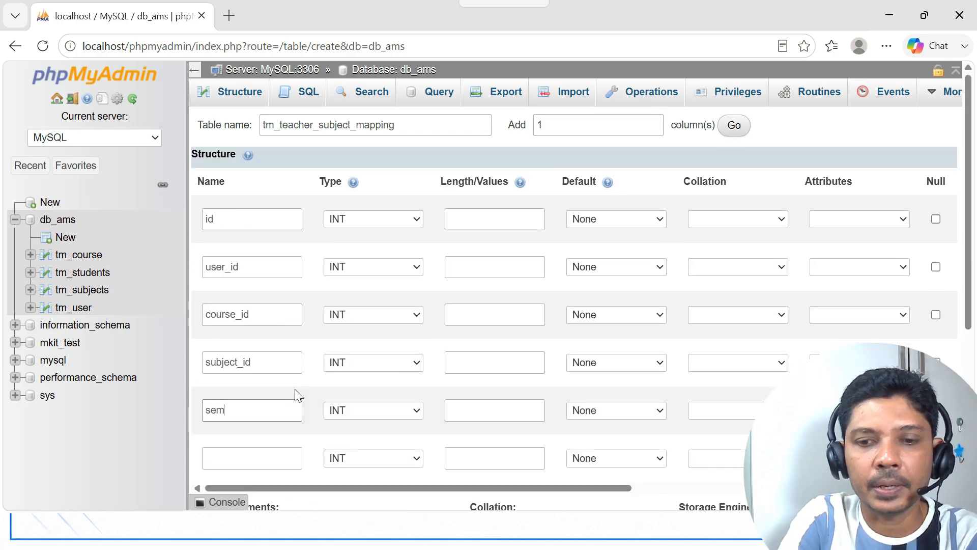
{"action": "type", "text": "_id"}
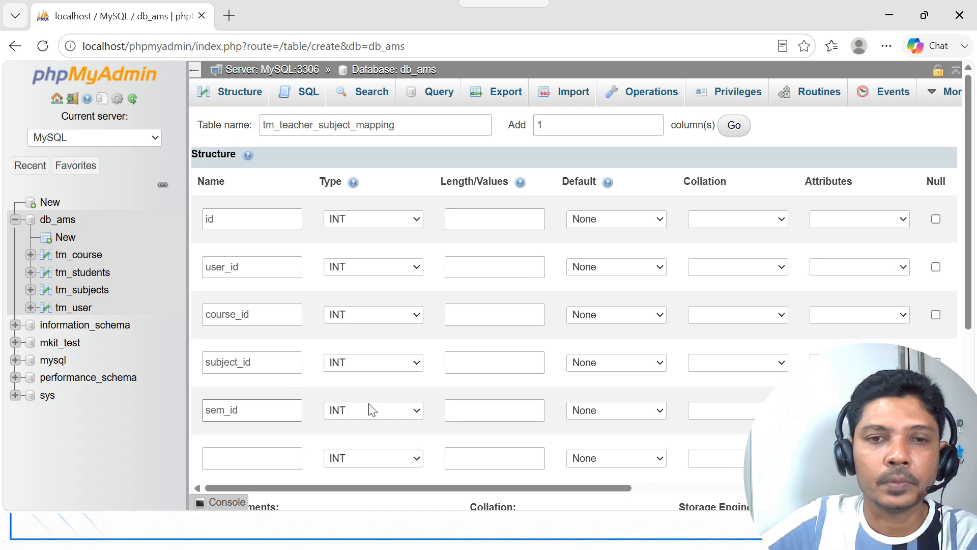
{"action": "left_click", "coordinate": [415, 410]}
{"action": "left_click", "coordinate": [403, 325]}
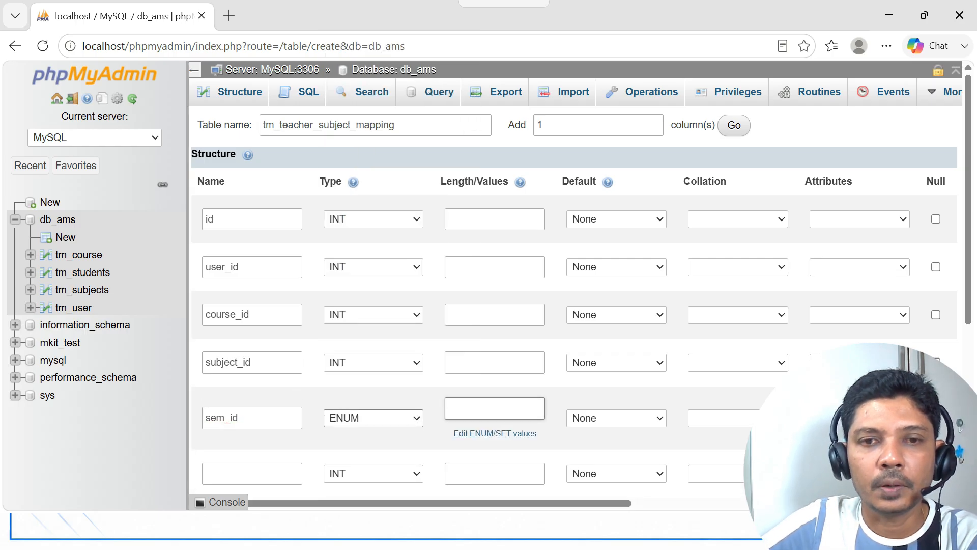
- Enter the sem_id ENUM semester values beginning 'SEM-I','SEM-II','SEM-III','SEM-IV' and set its default to SEM-I
{"action": "left_click", "coordinate": [492, 414]}
{"action": "type", "text": "'SE"}
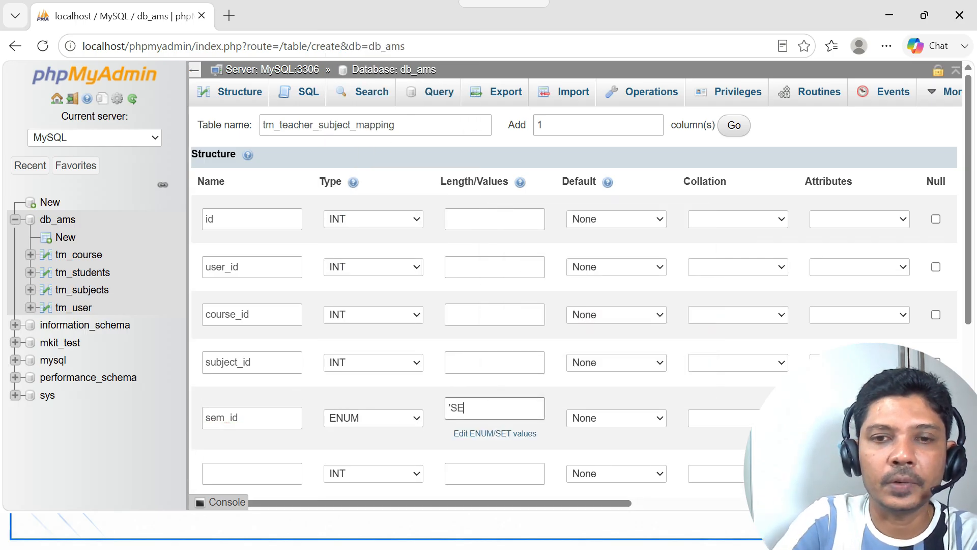
{"action": "type", "text": "M-I','SEM-II','SEM"}
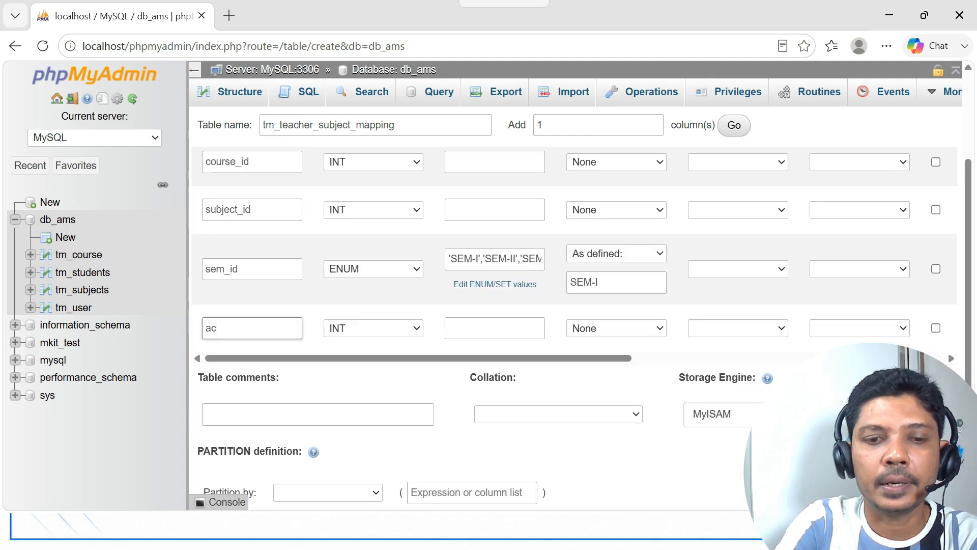
- Define the last column as academic_year with type VARCHAR and length 9, and save the tm_teacher_subject_mapping table
{"action": "type", "text": "ic_year"}
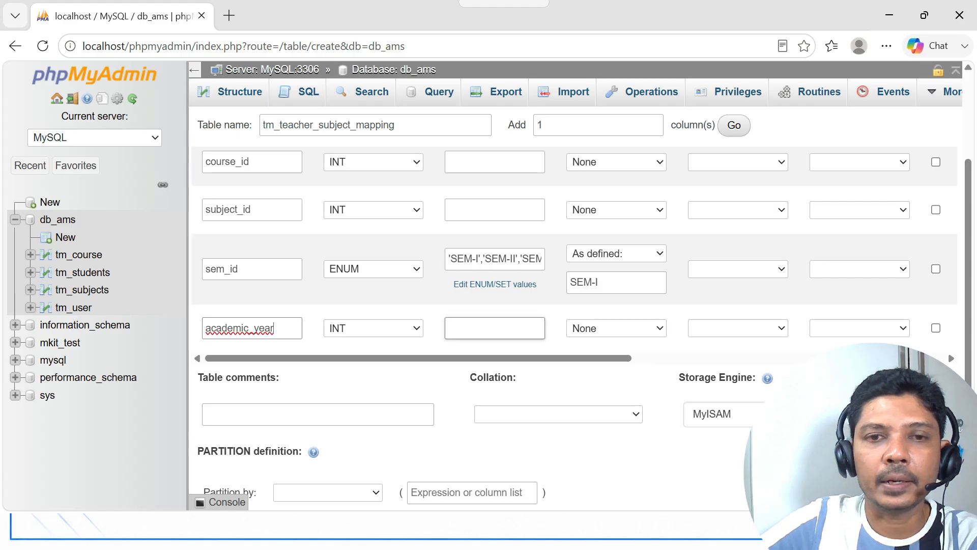
{"action": "left_click", "coordinate": [417, 328]}
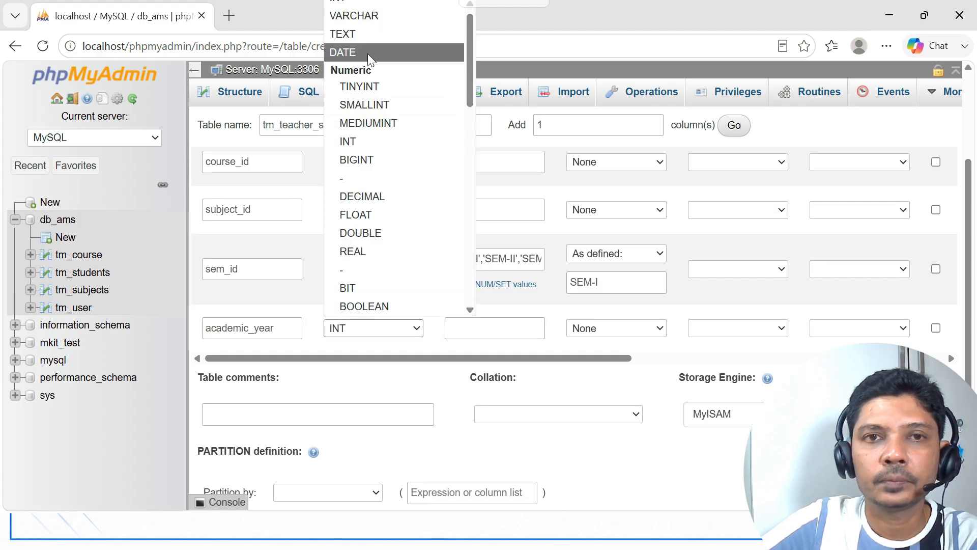
{"action": "left_click", "coordinate": [366, 16]}
{"action": "left_click", "coordinate": [487, 330]}
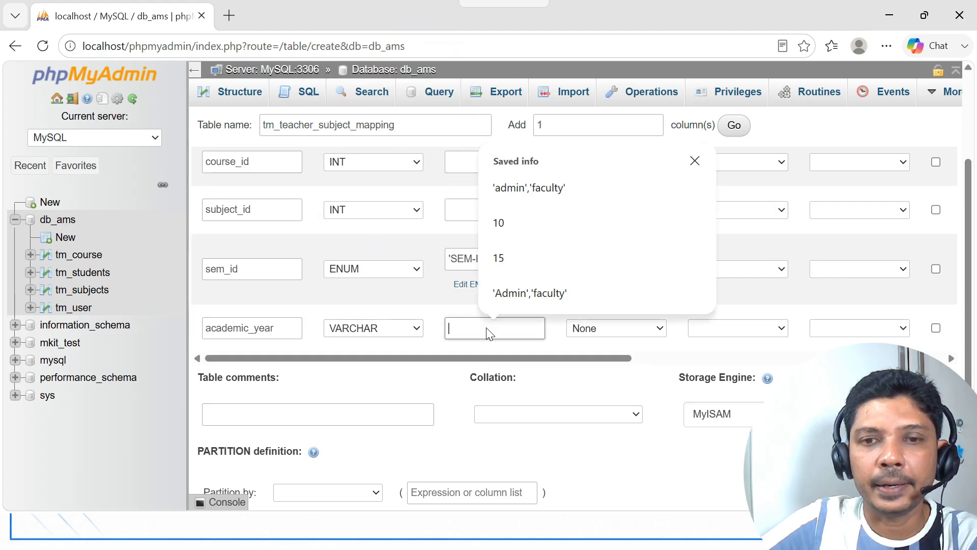
{"action": "type", "text": "9"}
{"action": "scroll", "coordinate": [366, 460], "scroll_direction": "down", "scroll_amount": 3}
{"action": "left_click", "coordinate": [298, 416]}
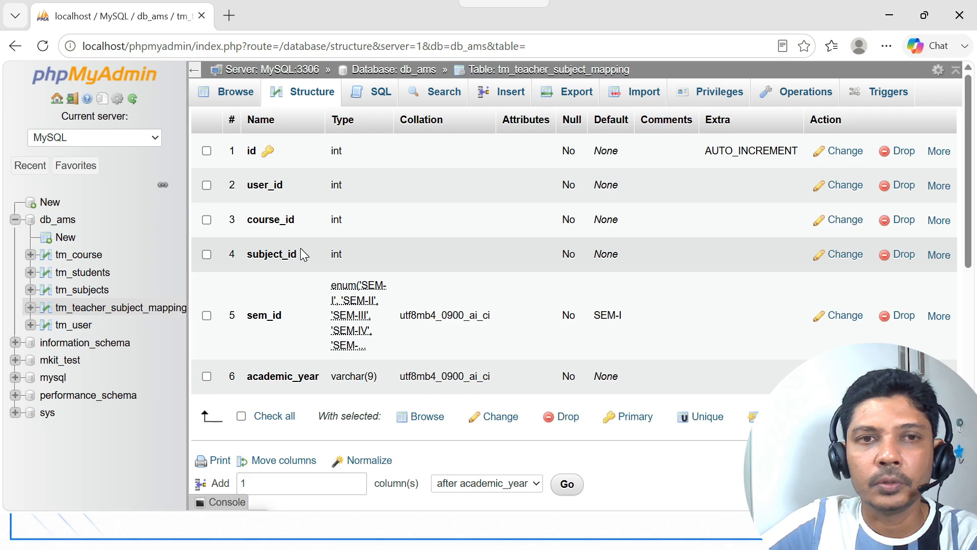
- Change the storage engine of the tm_teacher_subject_mapping table to InnoDB and apply the change
{"action": "left_click", "coordinate": [807, 92]}
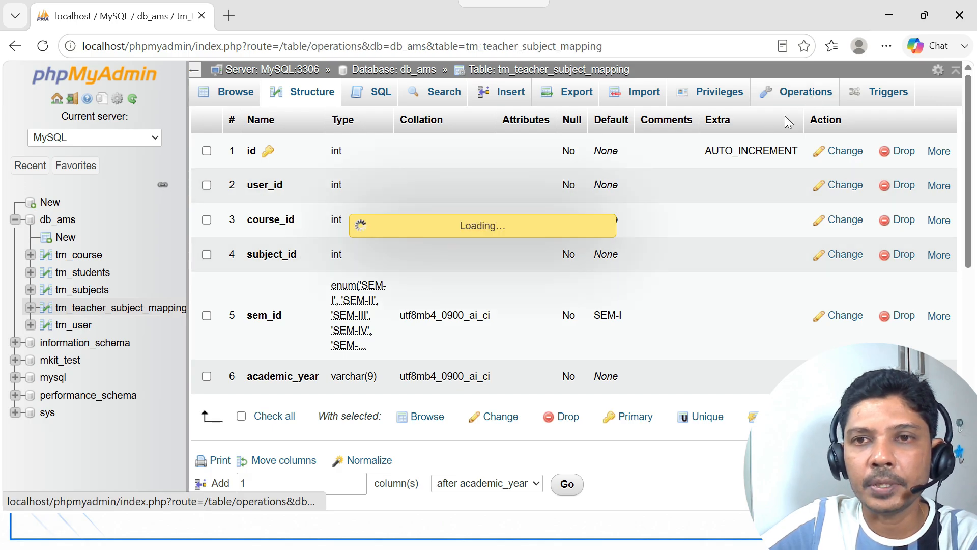
{"action": "scroll", "coordinate": [398, 186], "scroll_direction": "down", "scroll_amount": 5}
{"action": "left_click", "coordinate": [400, 180]}
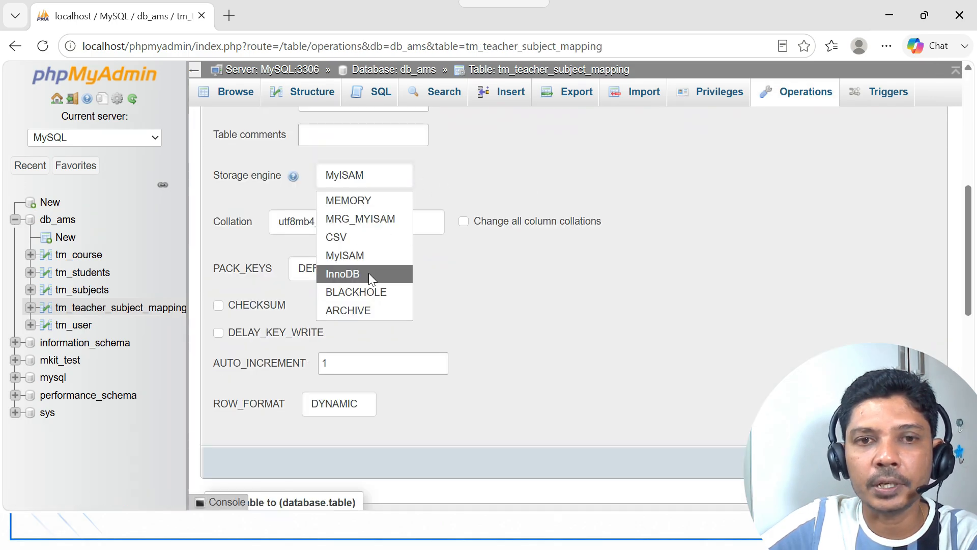
{"action": "left_click", "coordinate": [369, 273]}
{"action": "scroll", "coordinate": [569, 349], "scroll_direction": "down", "scroll_amount": 3}
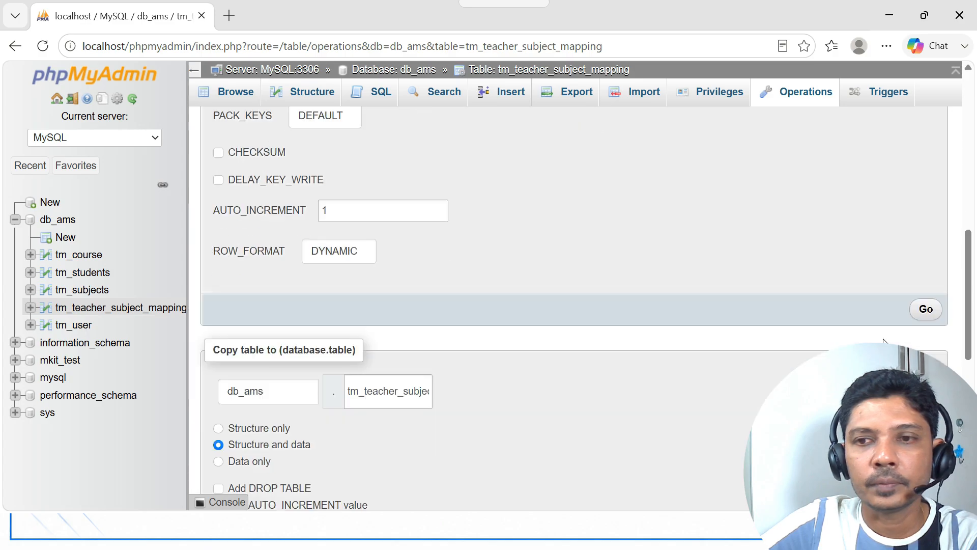
{"action": "left_click", "coordinate": [925, 309]}
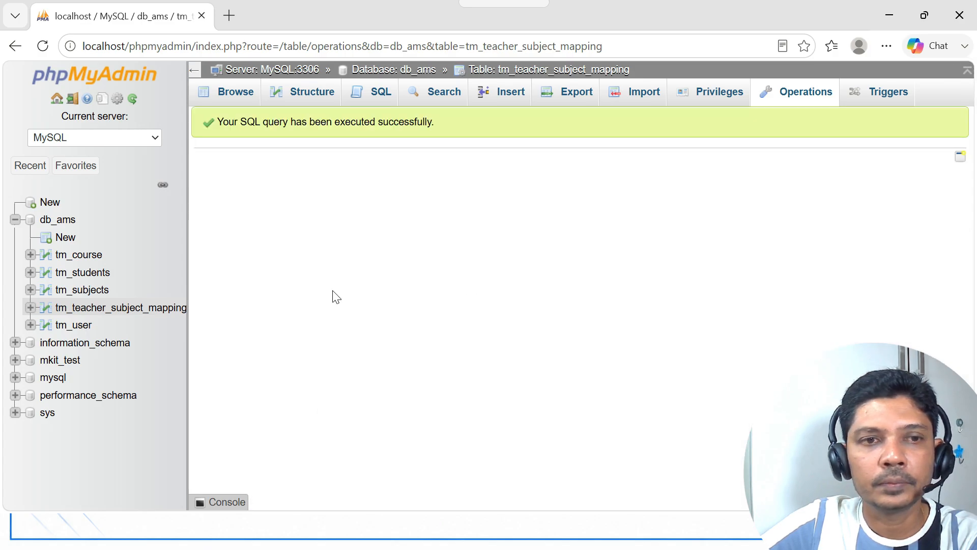
{"action": "left_click", "coordinate": [134, 317]}
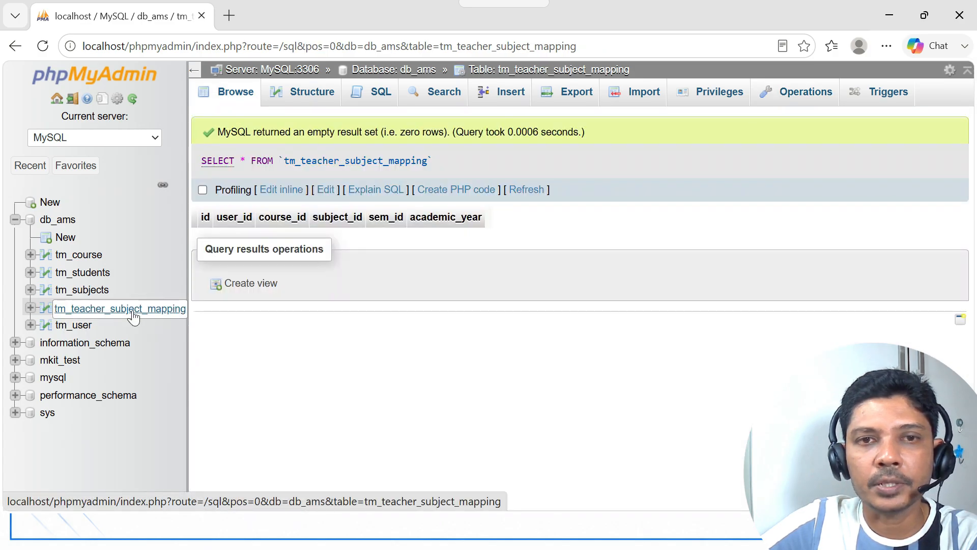
{"action": "left_click", "coordinate": [304, 96]}
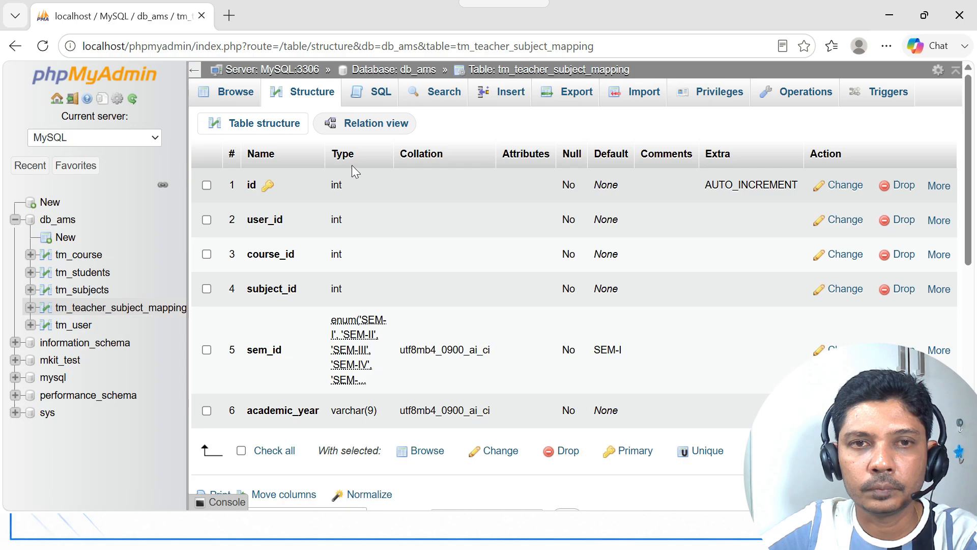
{"action": "left_click", "coordinate": [367, 130]}
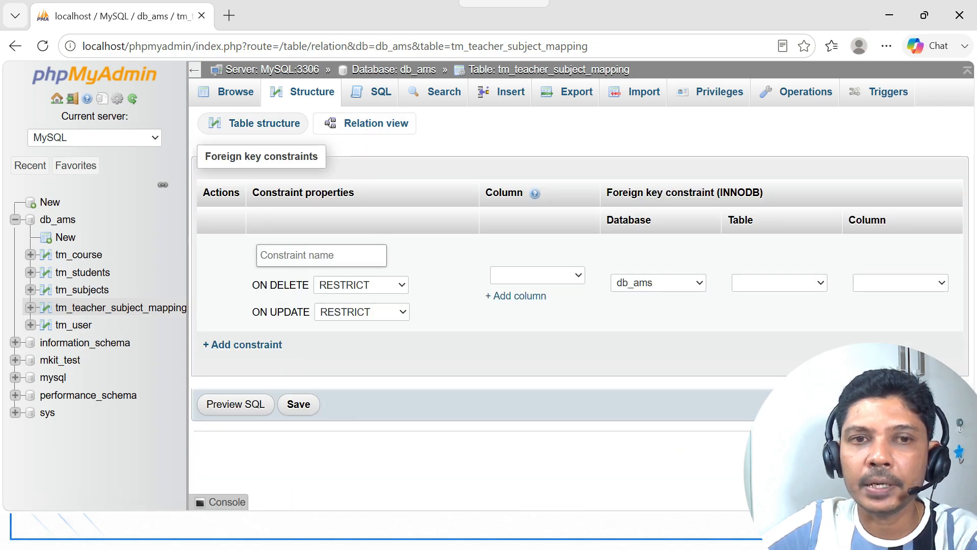
{"action": "left_click", "coordinate": [321, 256]}
{"action": "type", "text": "cs-user"}
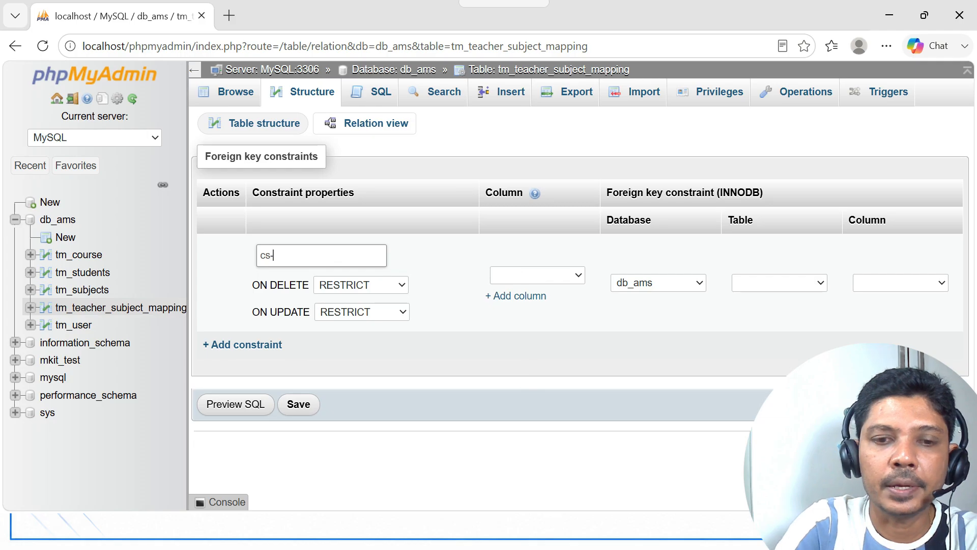
{"action": "left_click", "coordinate": [577, 275]}
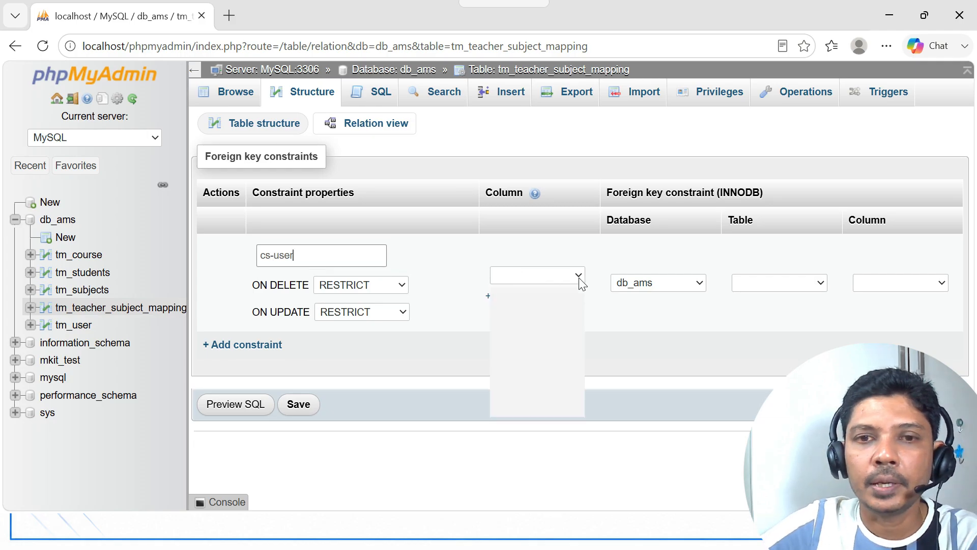
{"action": "left_click", "coordinate": [546, 407]}
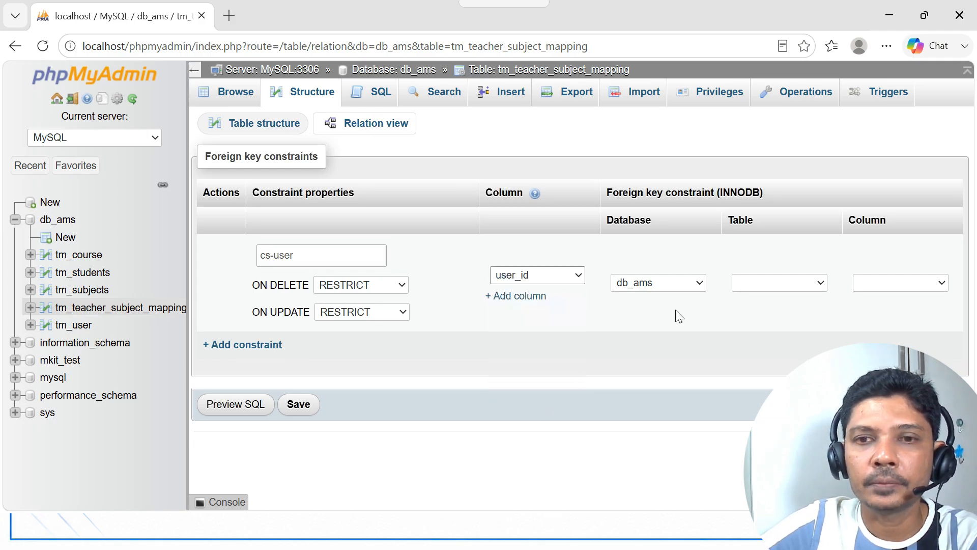
{"action": "left_click", "coordinate": [820, 283]}
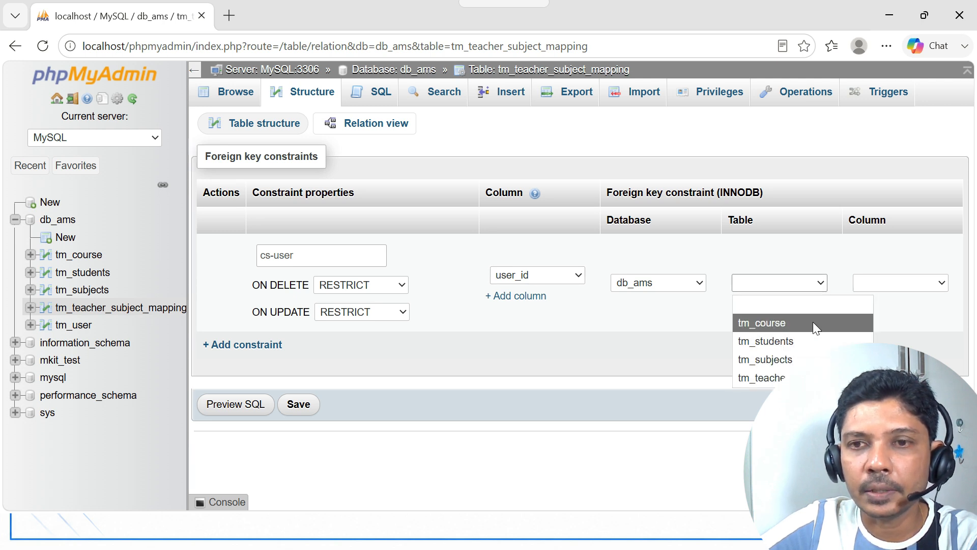
{"action": "left_click", "coordinate": [810, 255]}
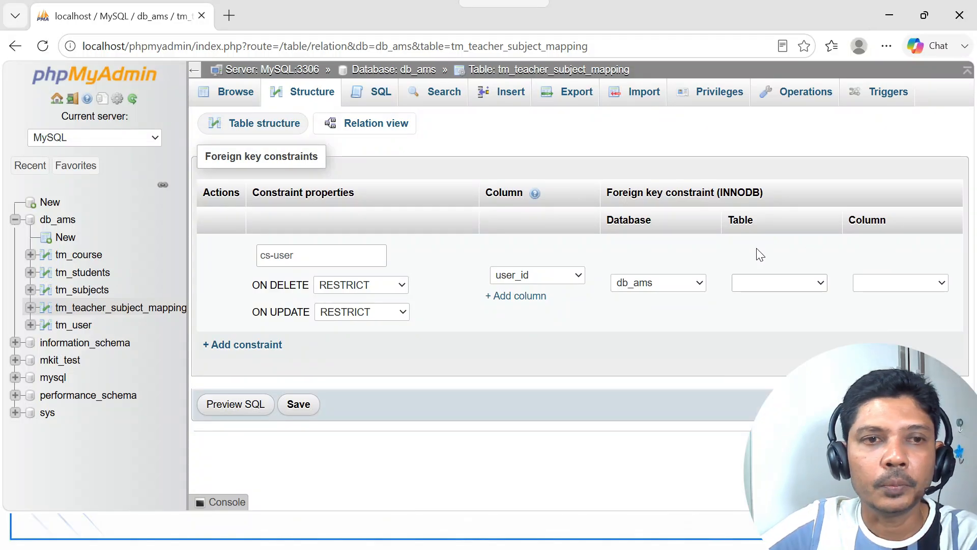
- Change the storage engine of the tm_user table to InnoDB and apply the change
{"action": "left_click", "coordinate": [82, 326]}
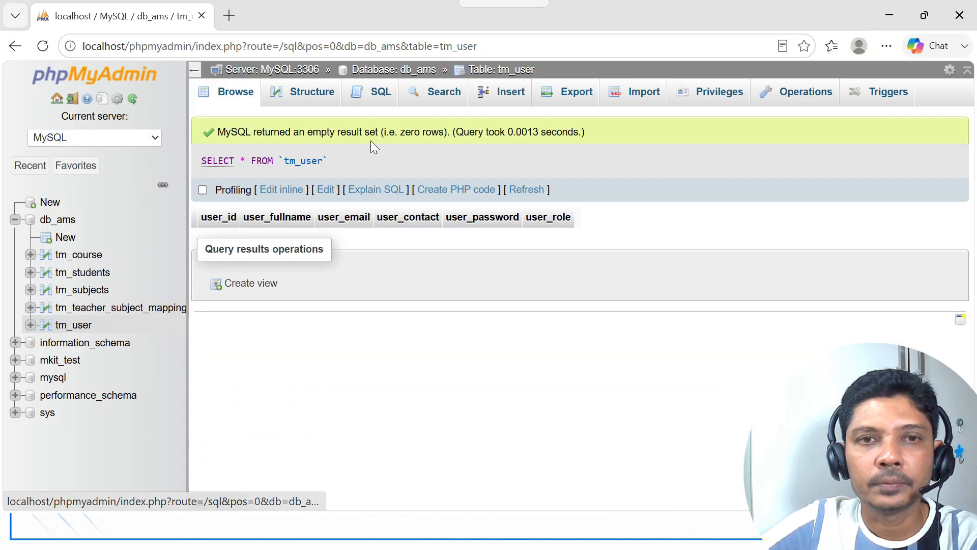
{"action": "left_click", "coordinate": [810, 101]}
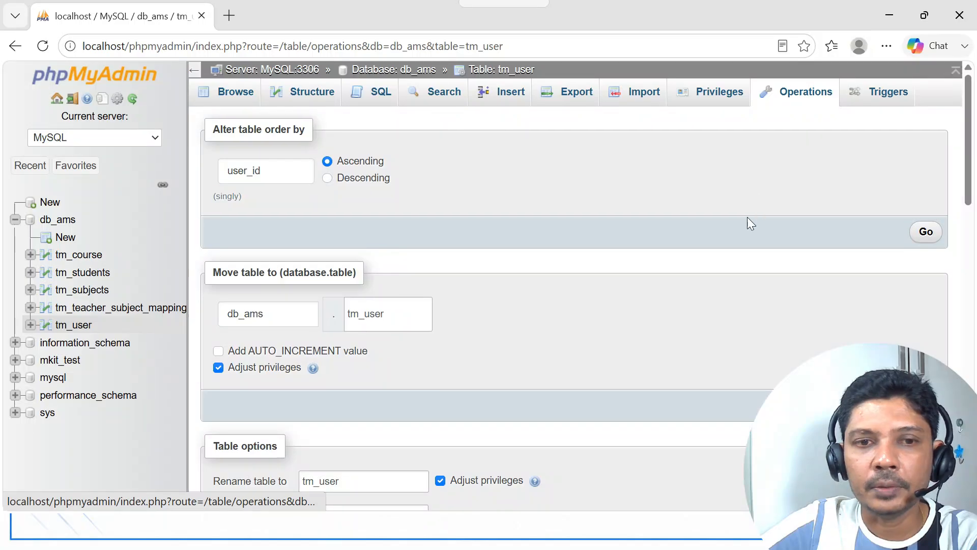
{"action": "scroll", "coordinate": [476, 334], "scroll_direction": "down", "scroll_amount": 5}
{"action": "left_click", "coordinate": [395, 254]}
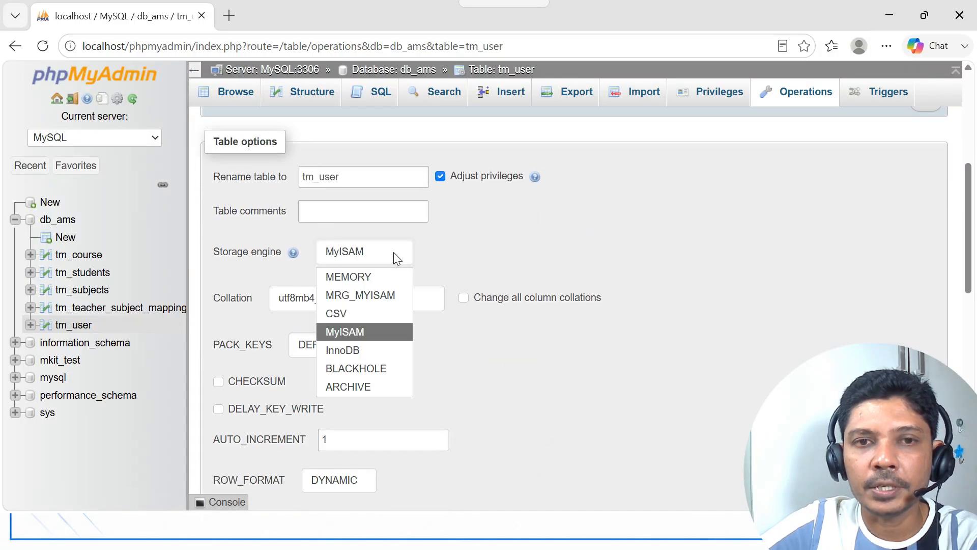
{"action": "left_click", "coordinate": [368, 346]}
{"action": "scroll", "coordinate": [784, 356], "scroll_direction": "down", "scroll_amount": 4}
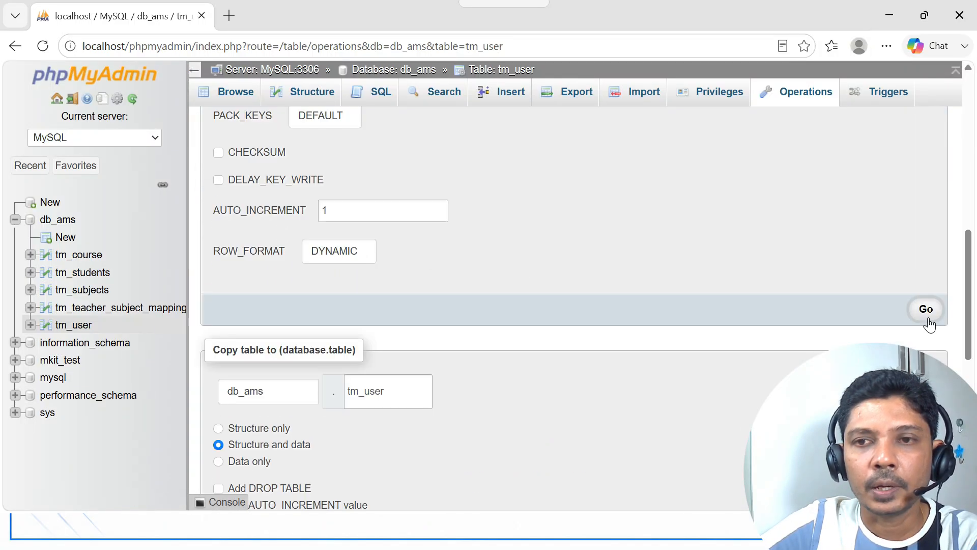
{"action": "left_click", "coordinate": [924, 308]}
{"action": "left_click", "coordinate": [82, 325]}
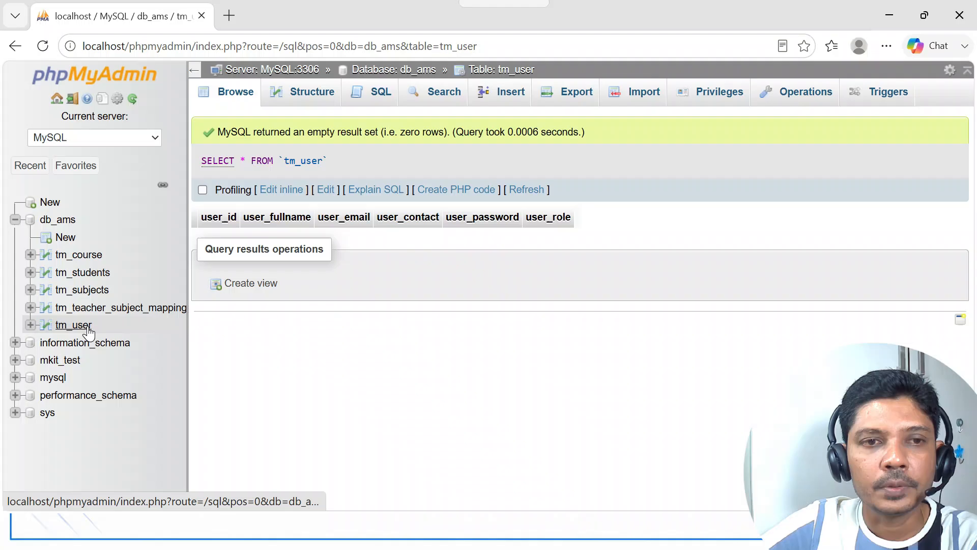
- Add and save a foreign key constraint cs-user on tm_teacher_subject_mapping, linking its user_id column to user_id in tm_user
{"action": "left_click", "coordinate": [146, 310]}
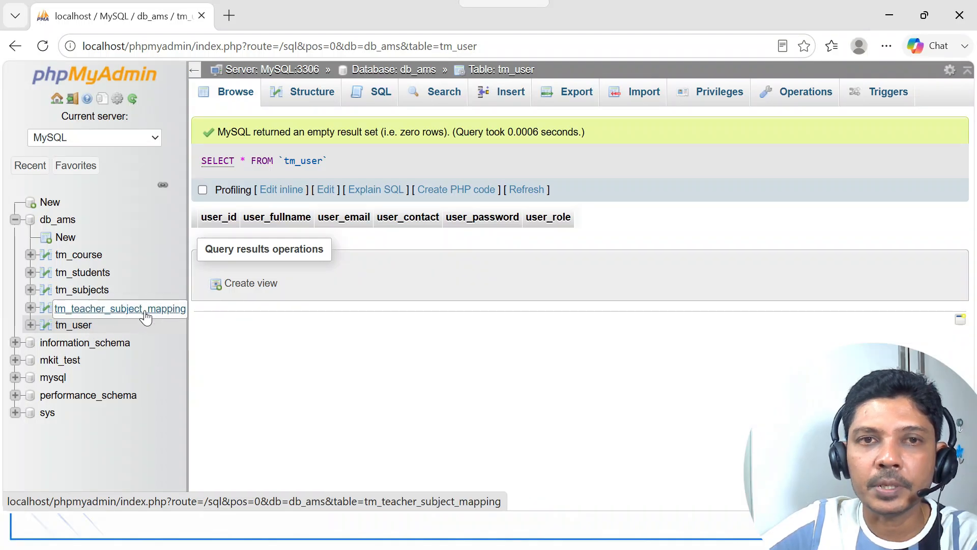
{"action": "left_click", "coordinate": [302, 97]}
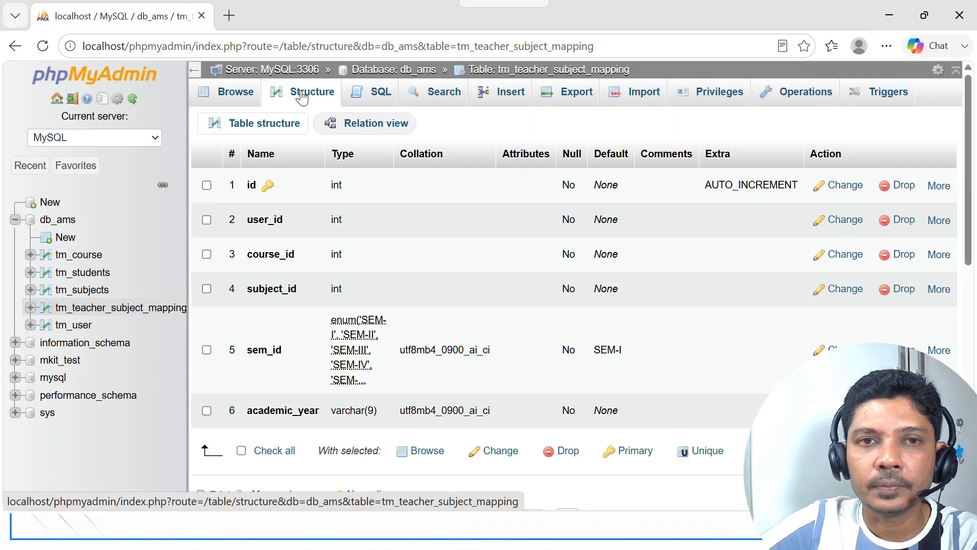
{"action": "left_click", "coordinate": [350, 127]}
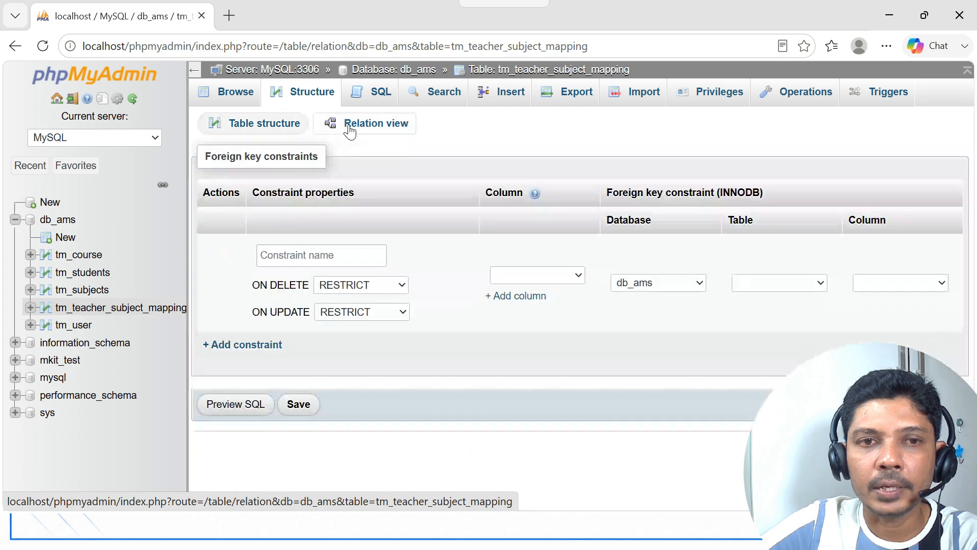
{"action": "left_click", "coordinate": [321, 255]}
{"action": "type", "text": "cs"}
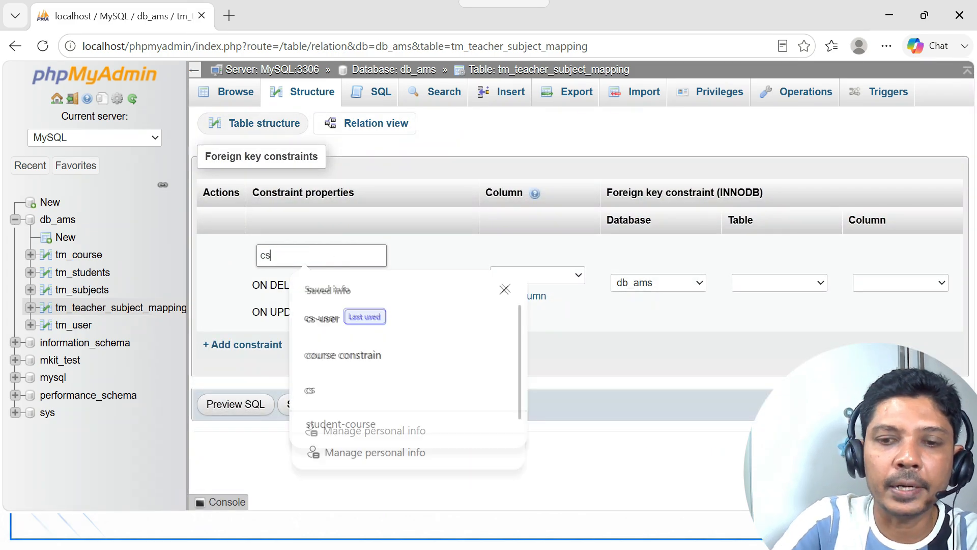
{"action": "type", "text": "-user"}
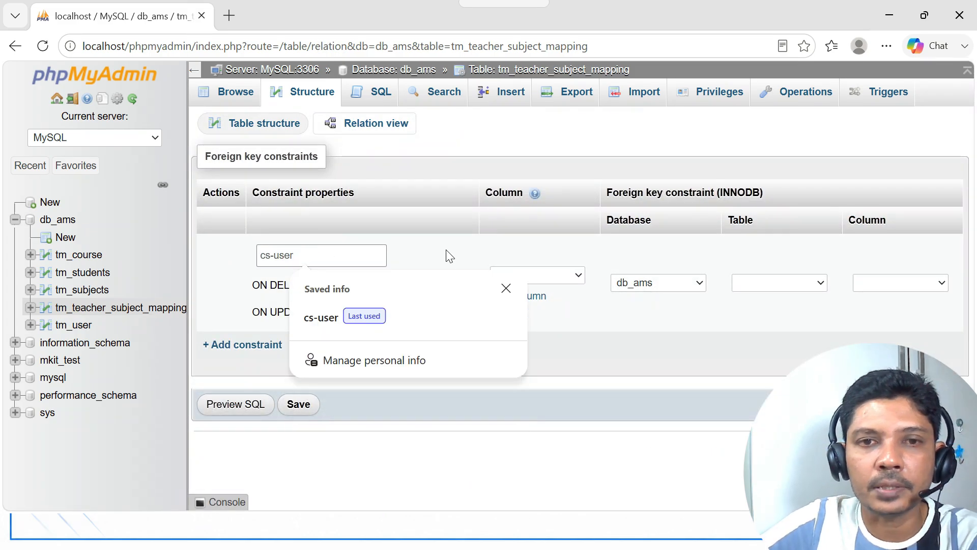
{"action": "left_click", "coordinate": [586, 278]}
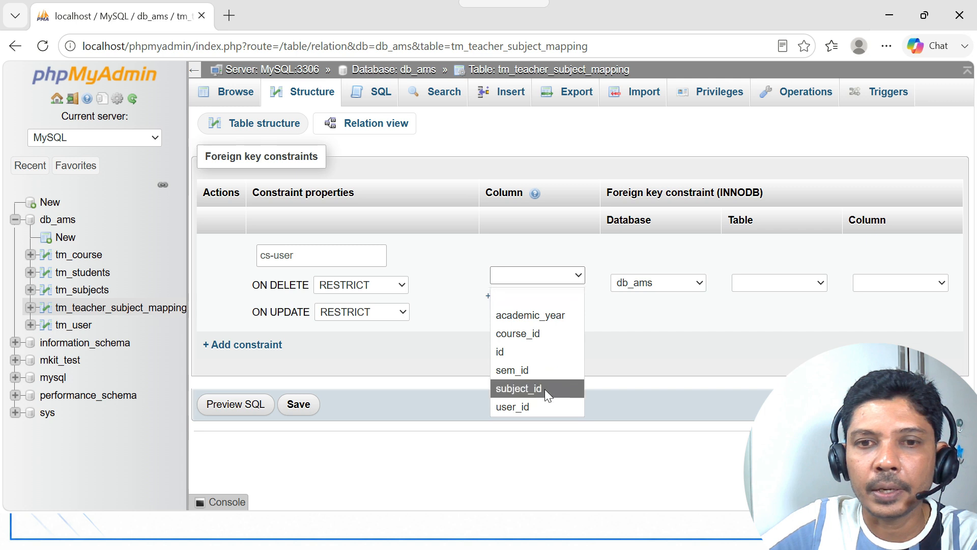
{"action": "left_click", "coordinate": [545, 404]}
{"action": "left_click", "coordinate": [822, 282]}
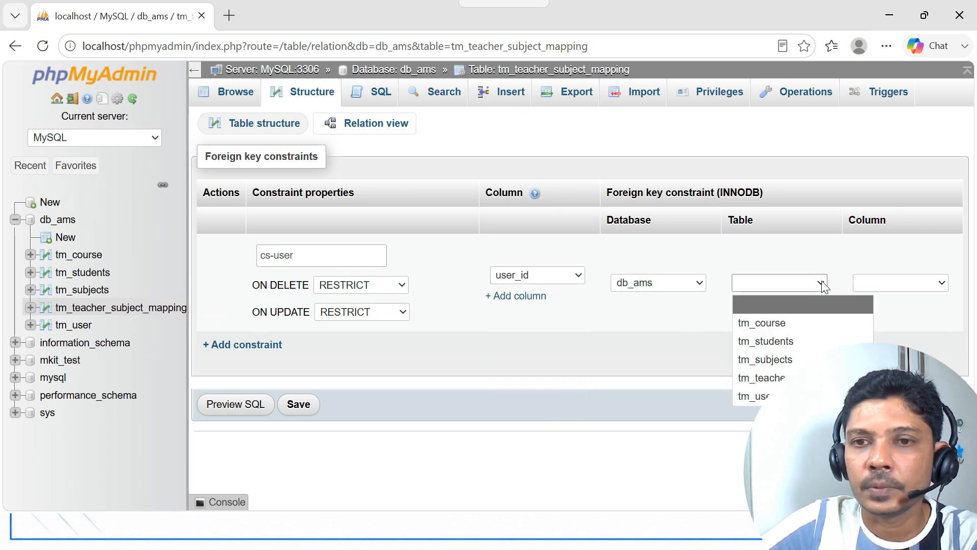
{"action": "left_click", "coordinate": [758, 396]}
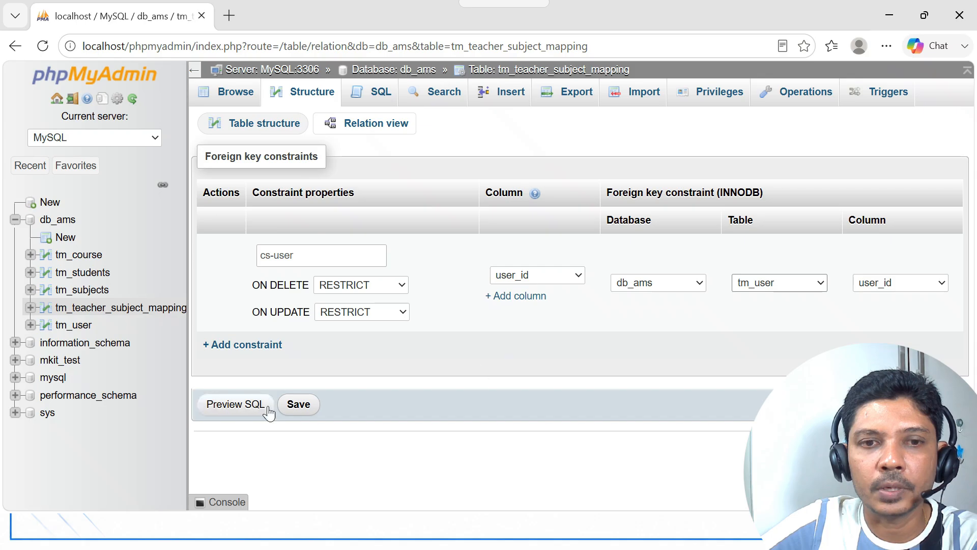
{"action": "left_click", "coordinate": [296, 404]}
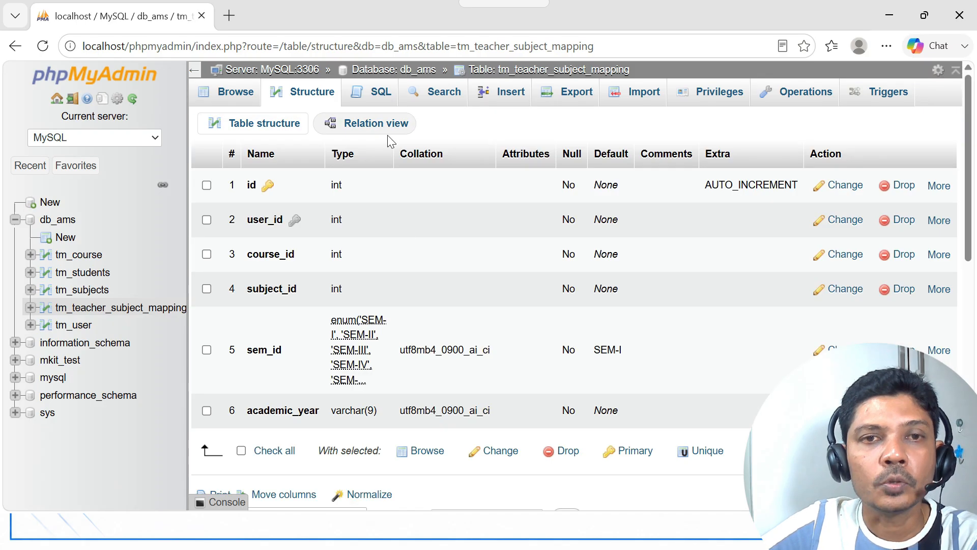
- Define a second foreign key constraint cs-course on tm_teacher_subject_mapping, linking its course_id column to course_id in tm_course
{"action": "left_click", "coordinate": [386, 132]}
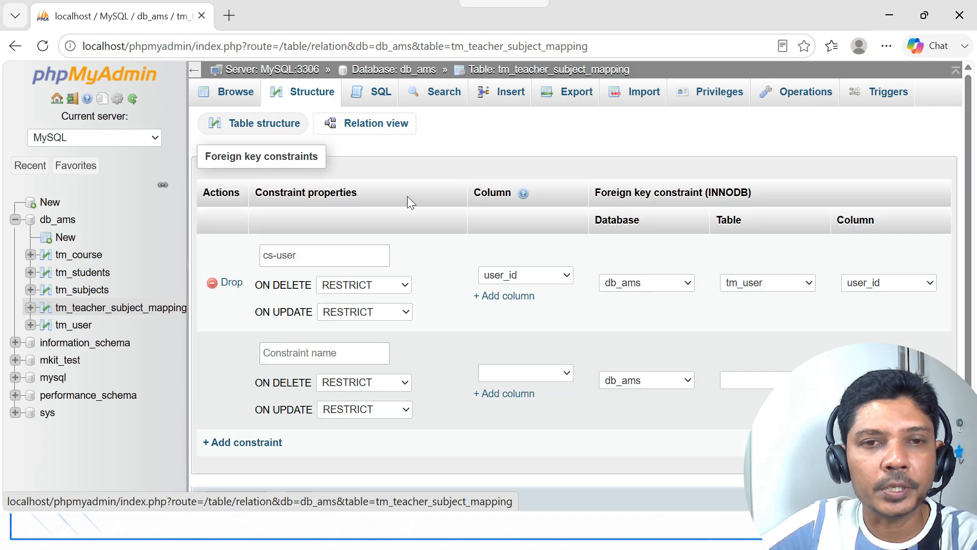
{"action": "left_click", "coordinate": [324, 353]}
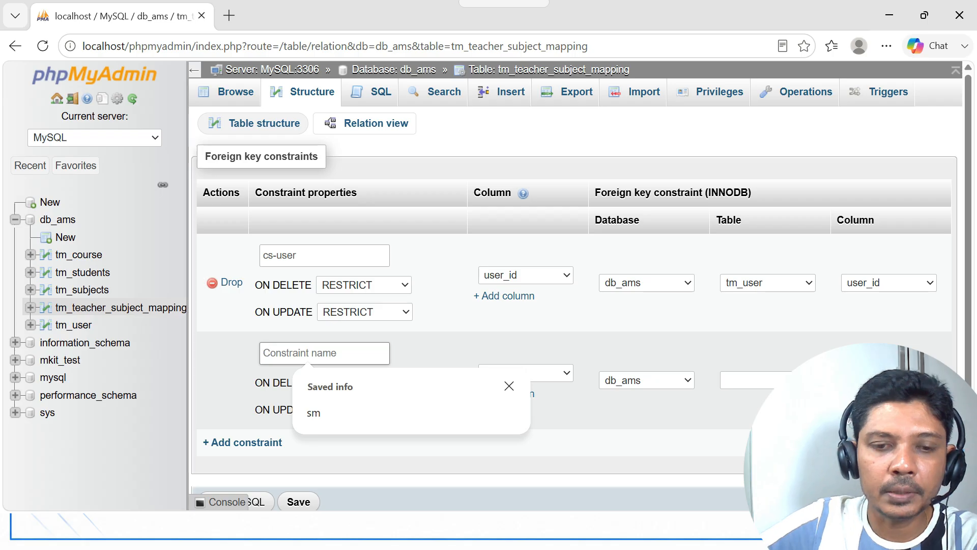
{"action": "type", "text": "cs-course"}
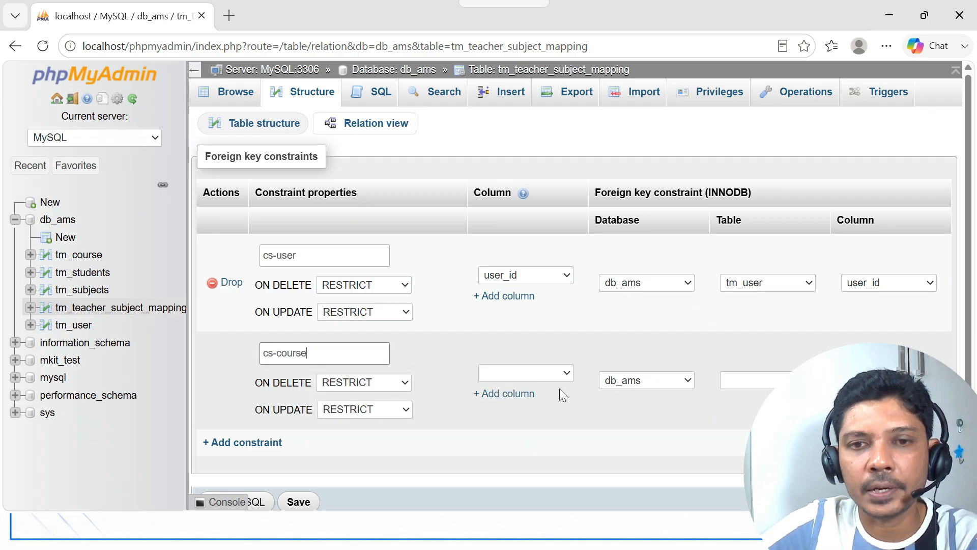
{"action": "left_click", "coordinate": [566, 377]}
{"action": "left_click", "coordinate": [553, 279]}
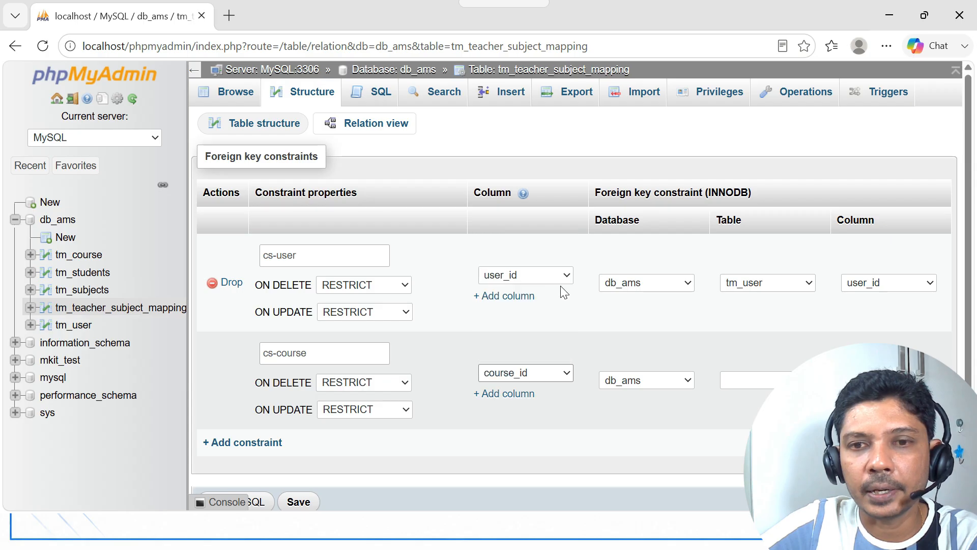
{"action": "left_click", "coordinate": [753, 380]}
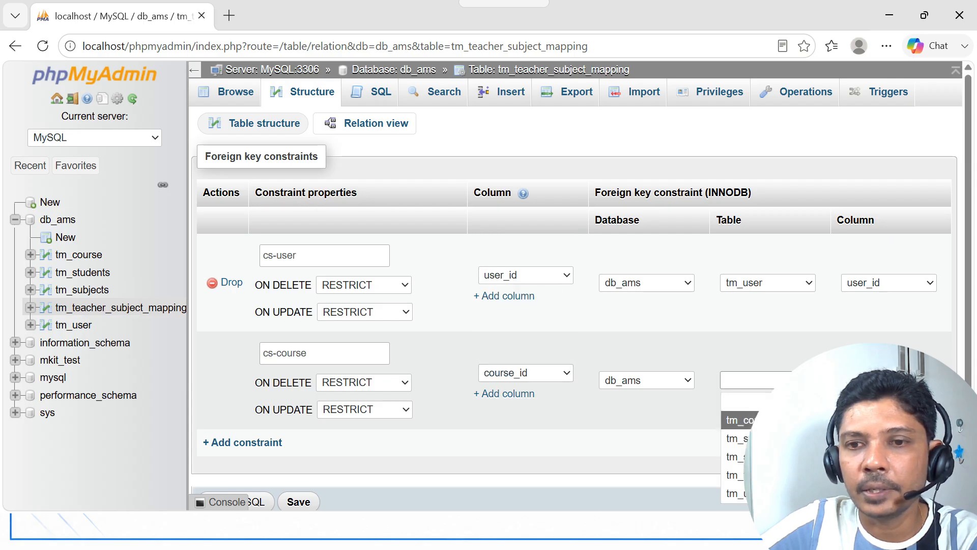
{"action": "left_click", "coordinate": [743, 416]}
- Add and save a third foreign key constraint cs-subjects linking subject_id to subject_id in tm_subjects, and open the mapping table's structure
{"action": "scroll", "coordinate": [839, 336], "scroll_direction": "down", "scroll_amount": 1}
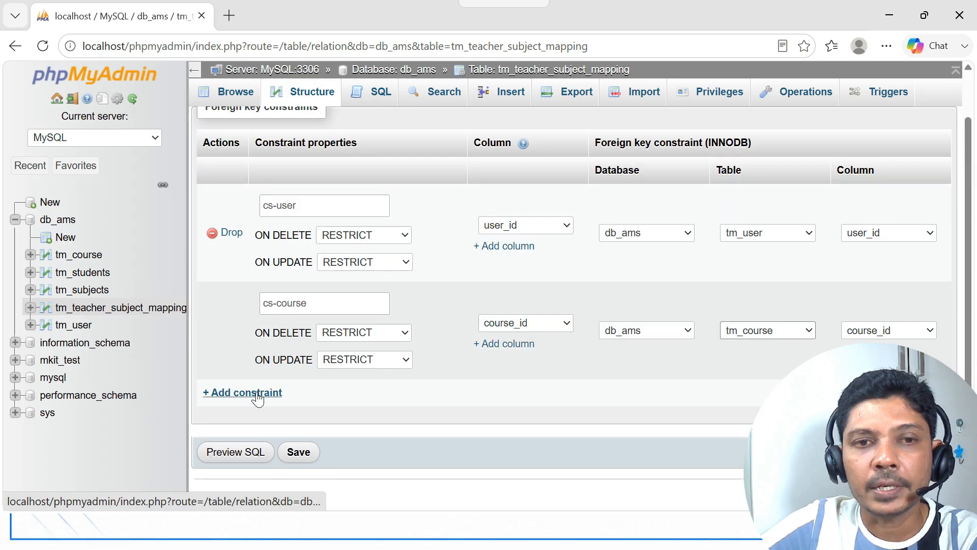
{"action": "left_click", "coordinate": [257, 397]}
{"action": "left_click", "coordinate": [362, 401]}
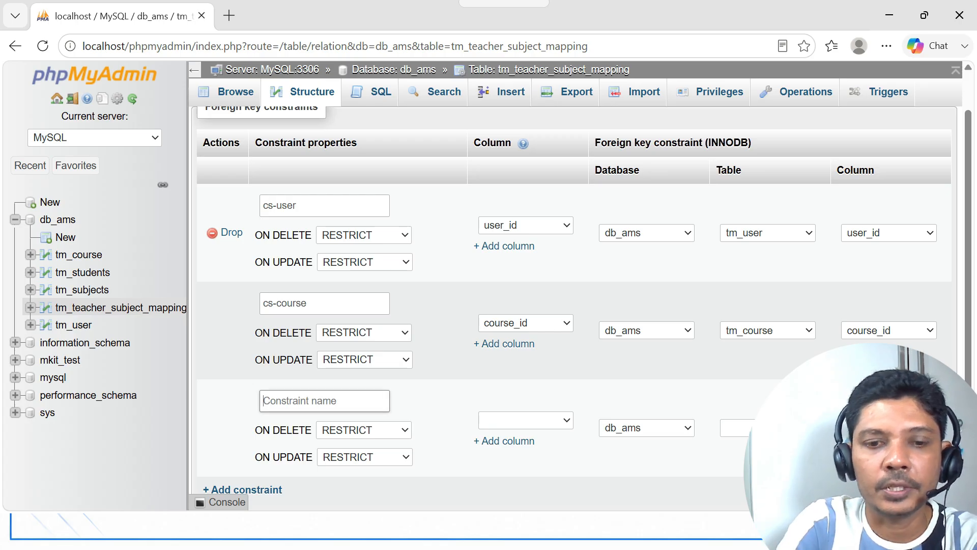
{"action": "type", "text": "cs"}
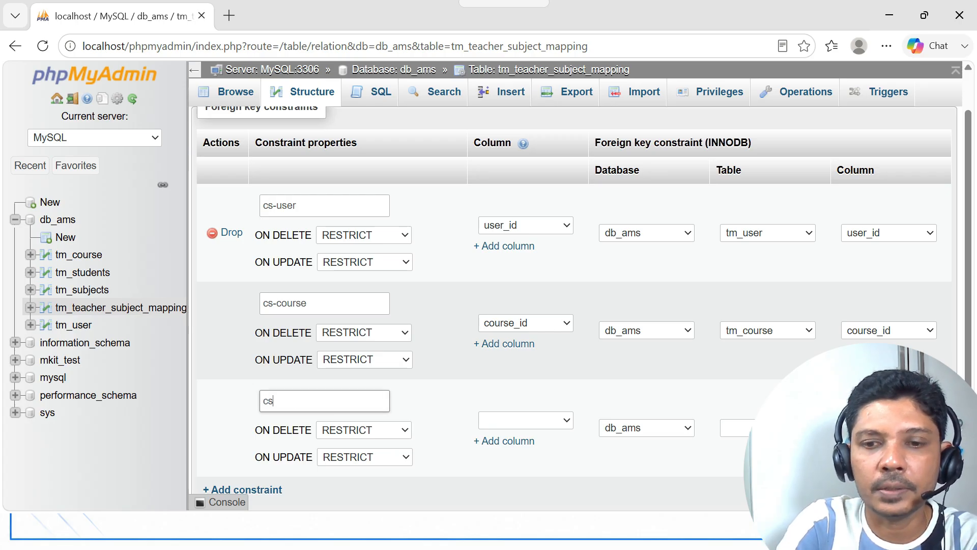
{"action": "type", "text": "-subjects"}
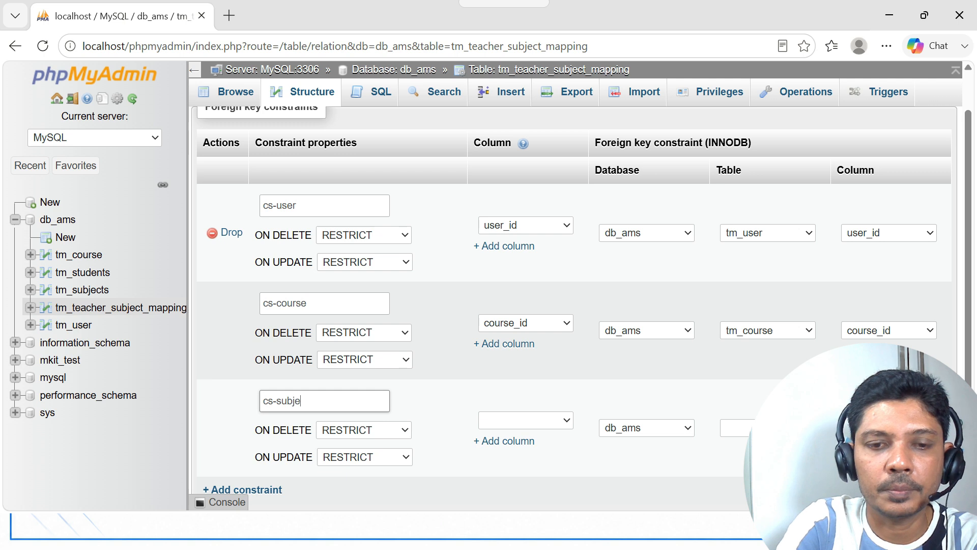
{"action": "left_click", "coordinate": [559, 420]}
{"action": "left_click", "coordinate": [550, 380]}
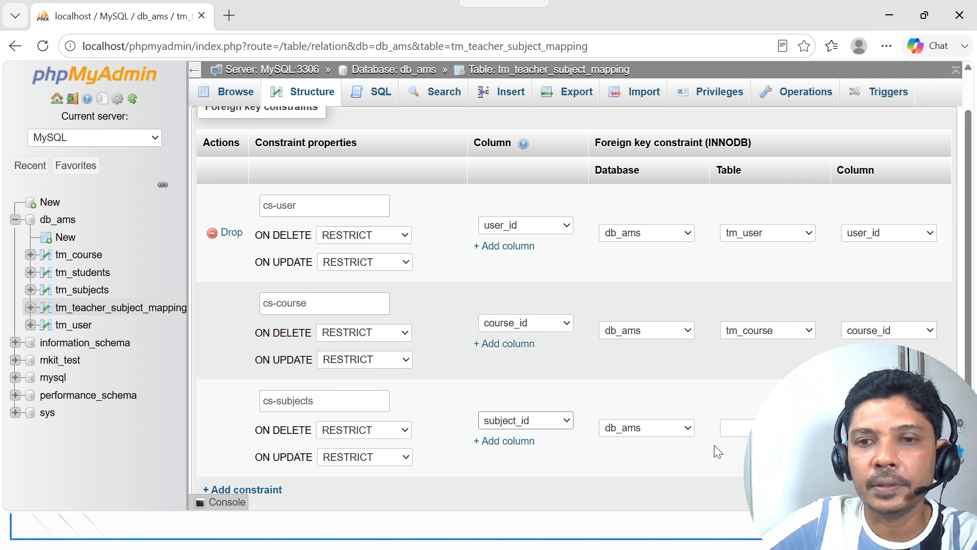
{"action": "left_click", "coordinate": [736, 427]}
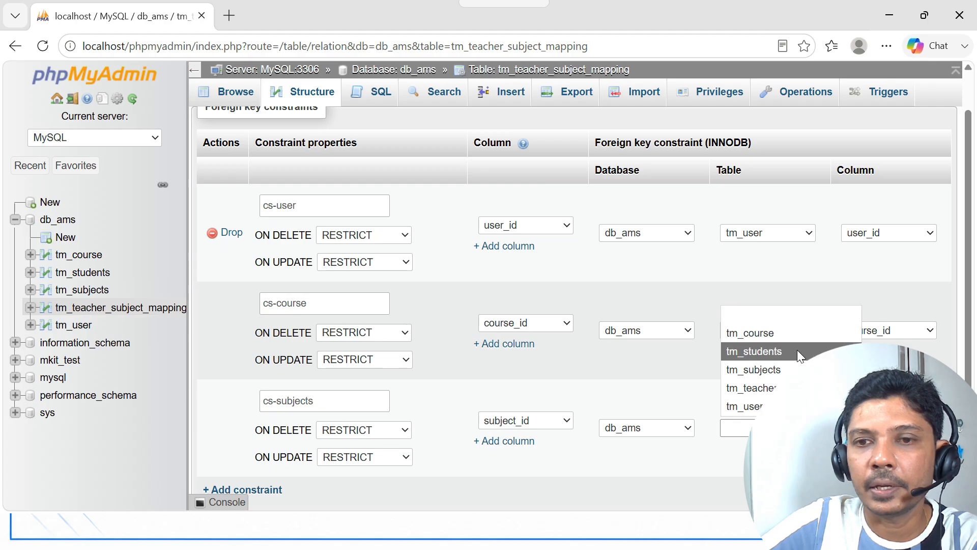
{"action": "scroll", "coordinate": [393, 316], "scroll_direction": "down", "scroll_amount": 3}
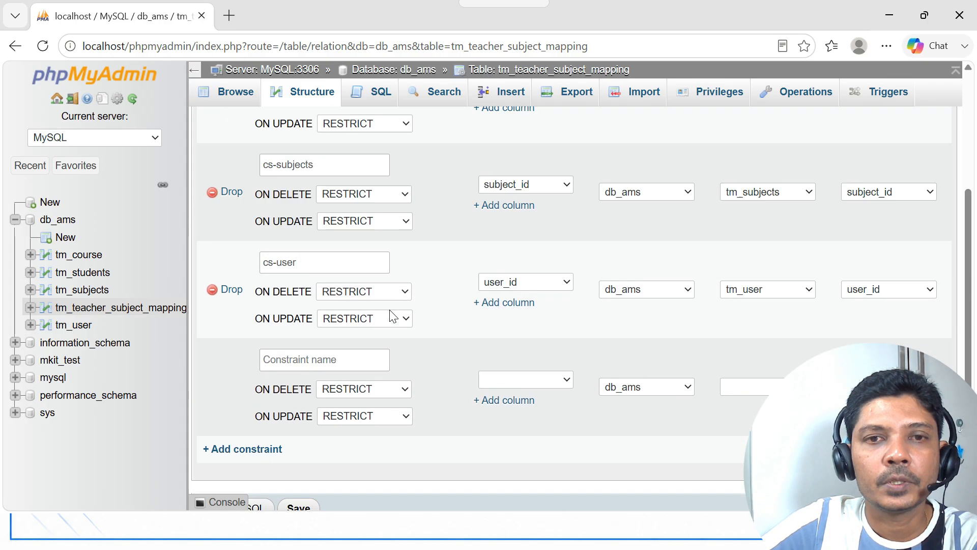
{"action": "scroll", "coordinate": [389, 314], "scroll_direction": "up", "scroll_amount": 4}
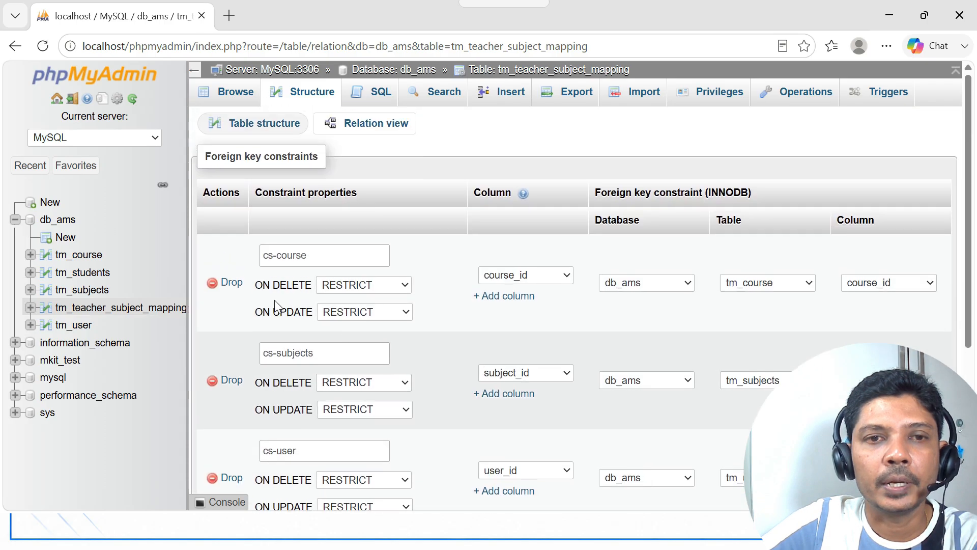
{"action": "left_click", "coordinate": [85, 311]}
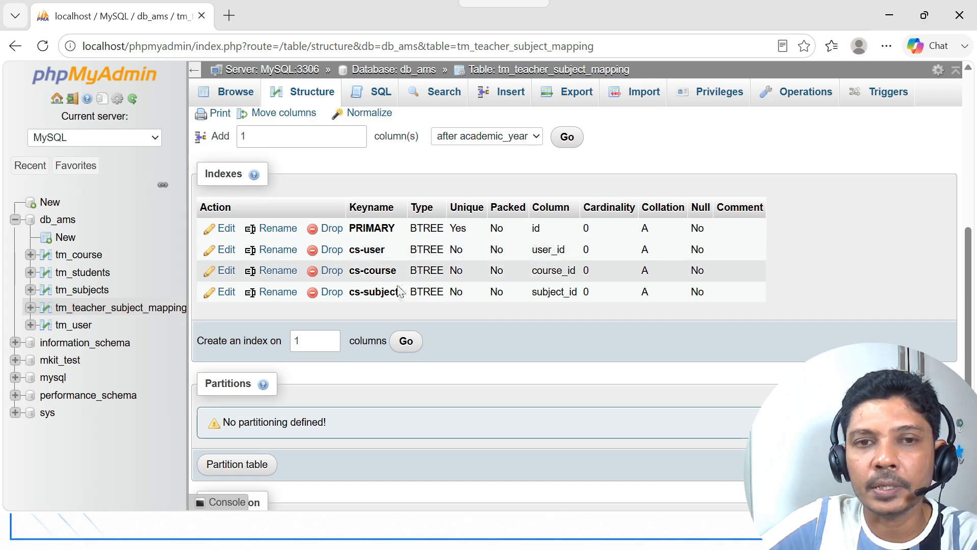
{"action": "scroll", "coordinate": [644, 280], "scroll_direction": "up", "scroll_amount": 8}
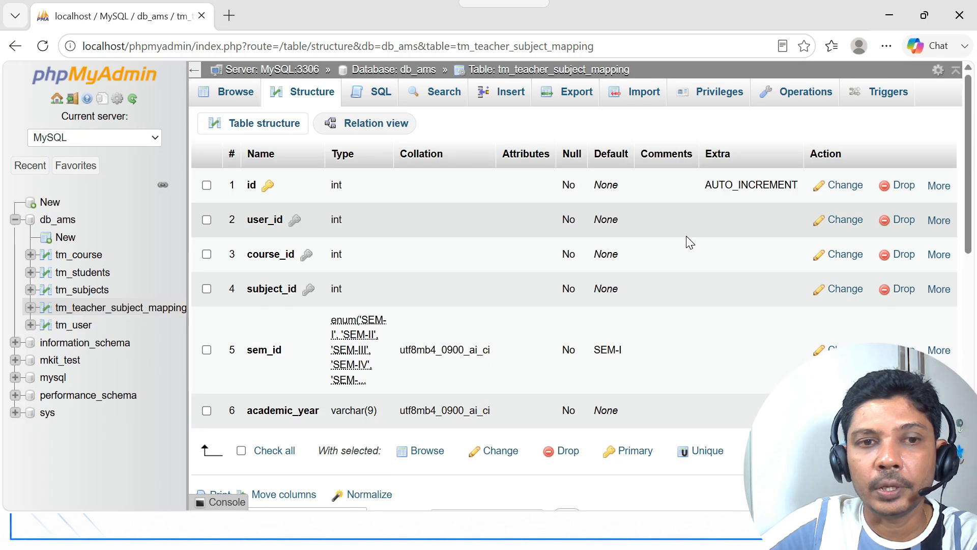
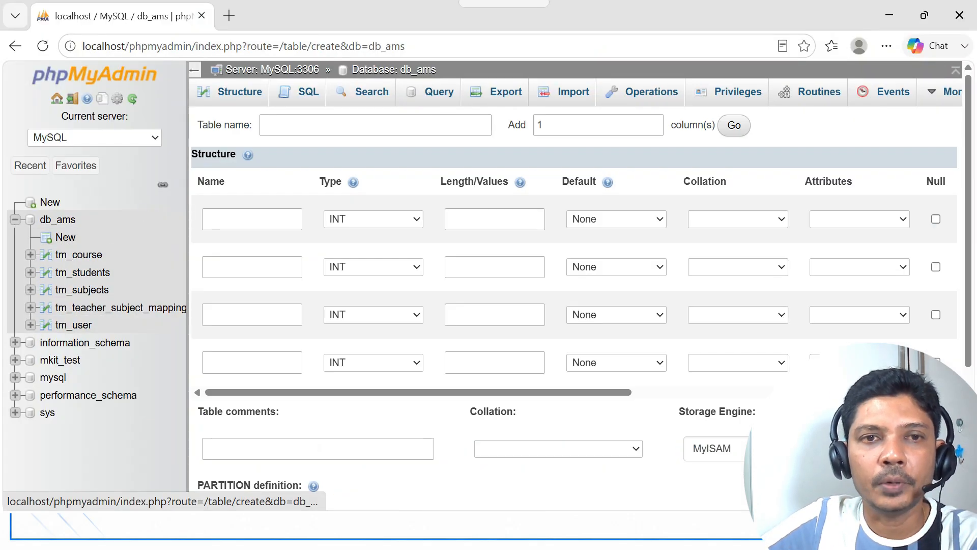
- Name the new table tr_lecturedata and define its first column lecture_id as an auto-increment INT primary key
{"action": "left_click", "coordinate": [305, 125]}
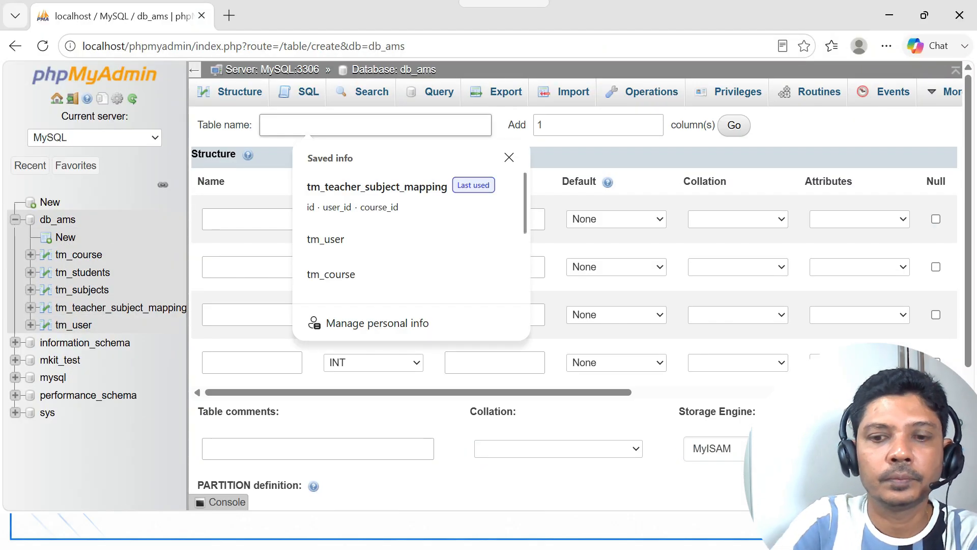
{"action": "type", "text": "tr_lecturedata"}
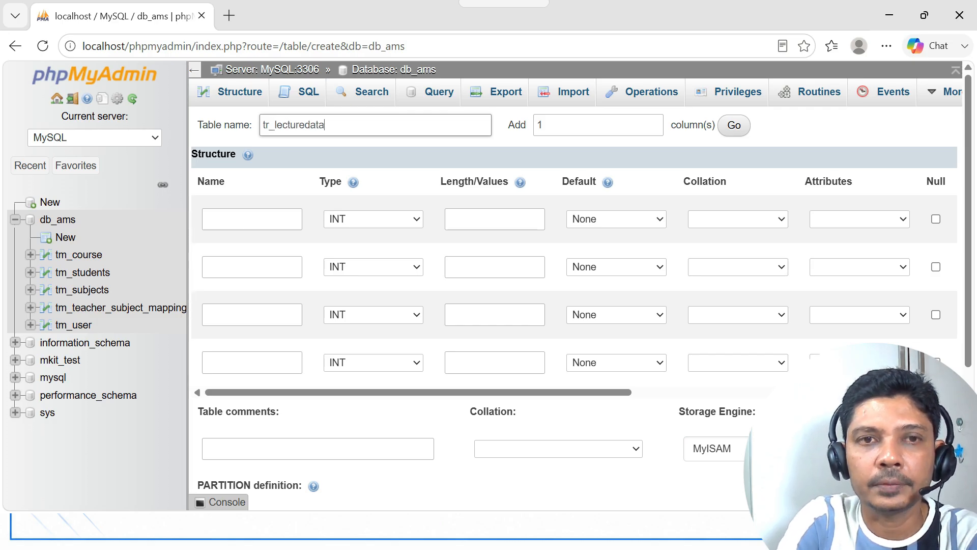
{"action": "left_click", "coordinate": [262, 222]}
{"action": "type", "text": "lecture_id"}
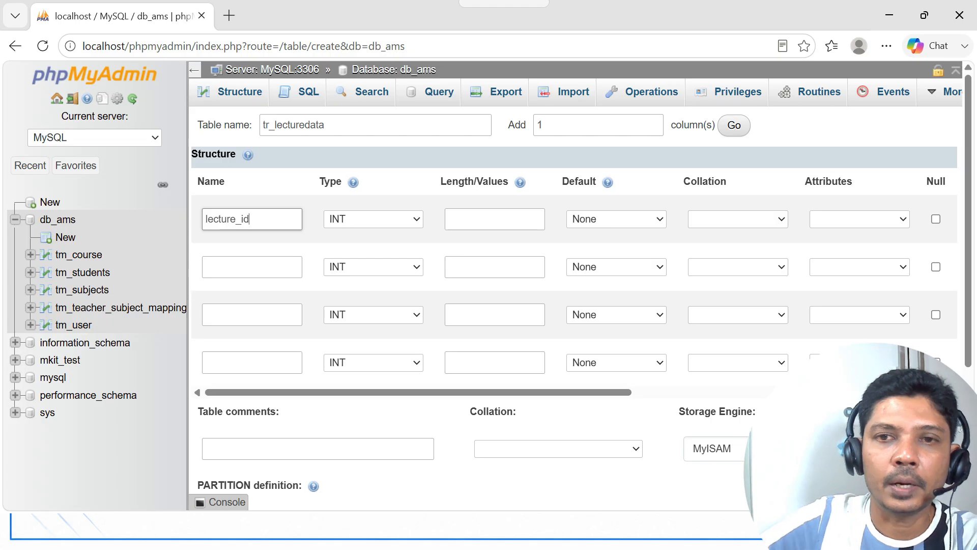
{"action": "left_click_drag", "start_coordinate": [582, 393], "coordinate": [782, 392]}
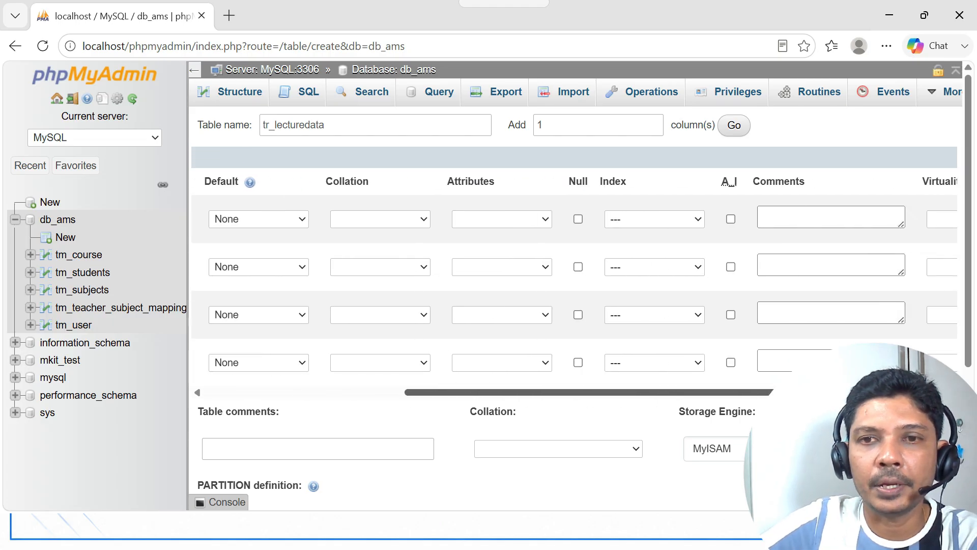
{"action": "left_click", "coordinate": [731, 219]}
- Define the second column lecture_date as DATE and name the third and fourth INT columns course_id and subject_id
{"action": "type", "text": "le"}
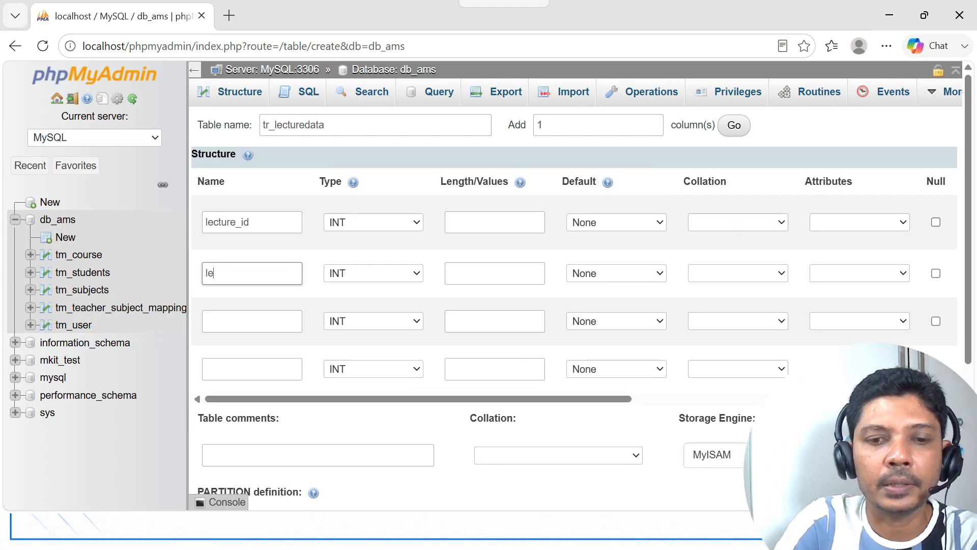
{"action": "type", "text": "cture_date"}
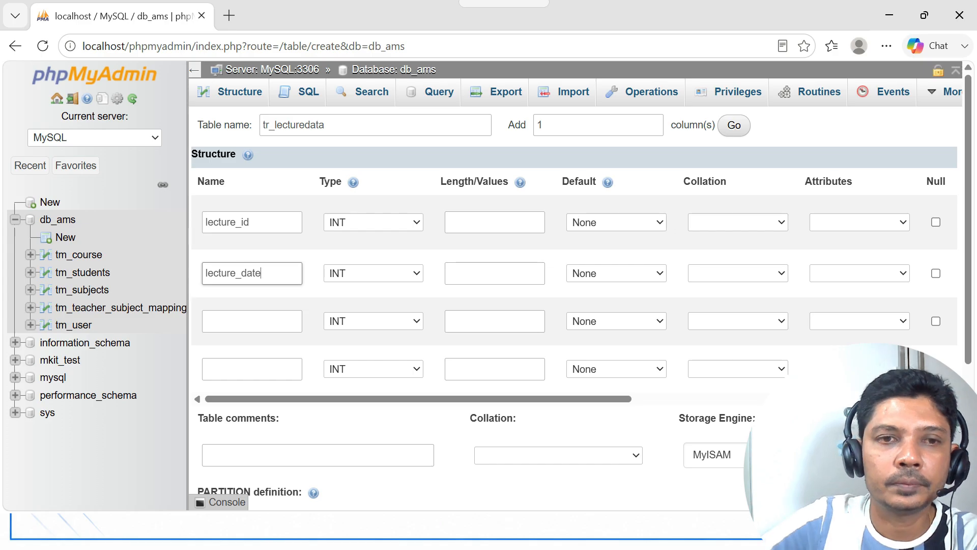
{"action": "left_click", "coordinate": [417, 273]}
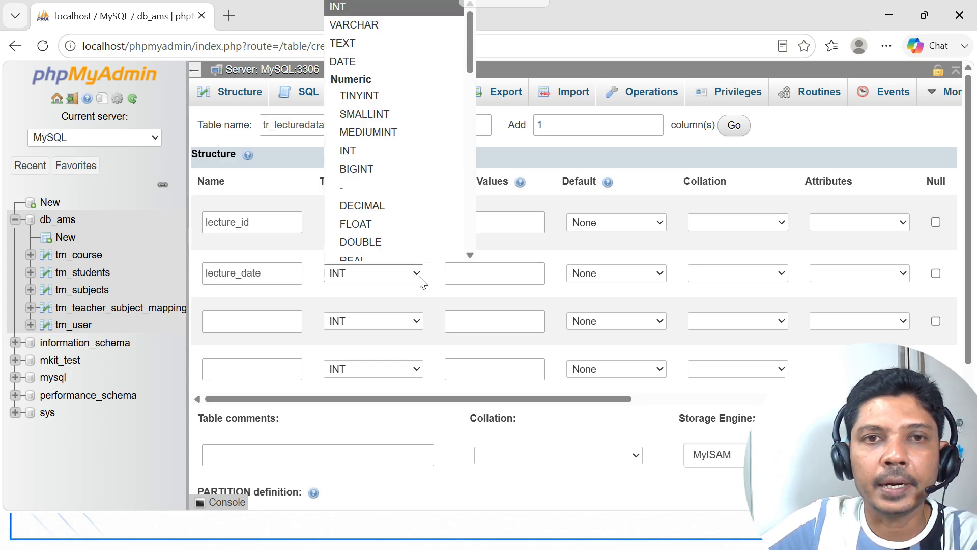
{"action": "scroll", "coordinate": [407, 209], "scroll_direction": "down", "scroll_amount": 1}
{"action": "left_click", "coordinate": [273, 322]}
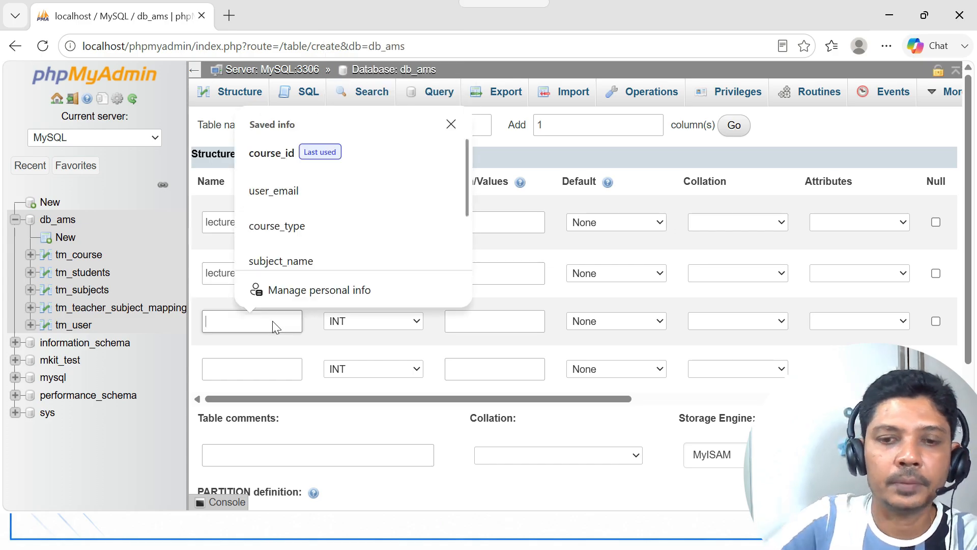
{"action": "type", "text": "cour"}
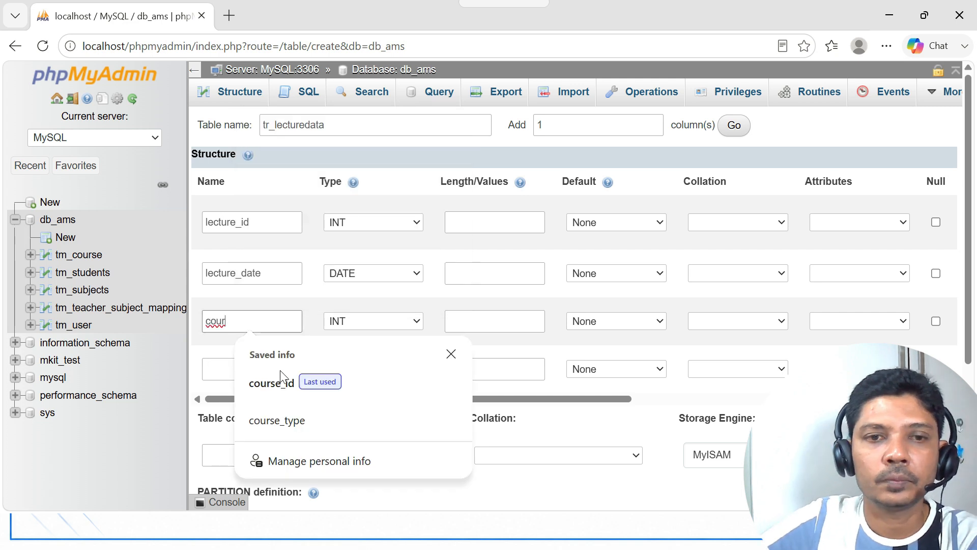
{"action": "left_click", "coordinate": [278, 383]}
{"action": "left_click", "coordinate": [301, 359]}
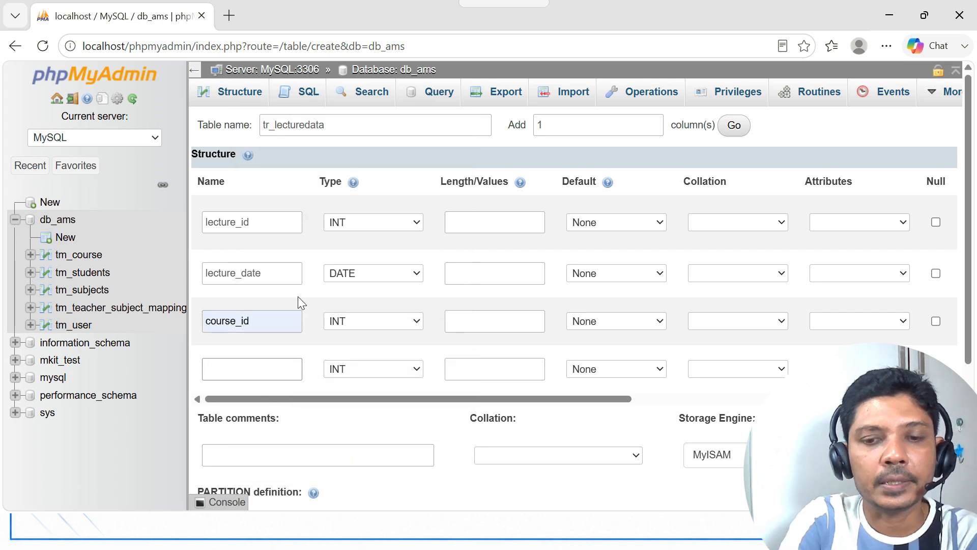
{"action": "type", "text": "subject_id"}
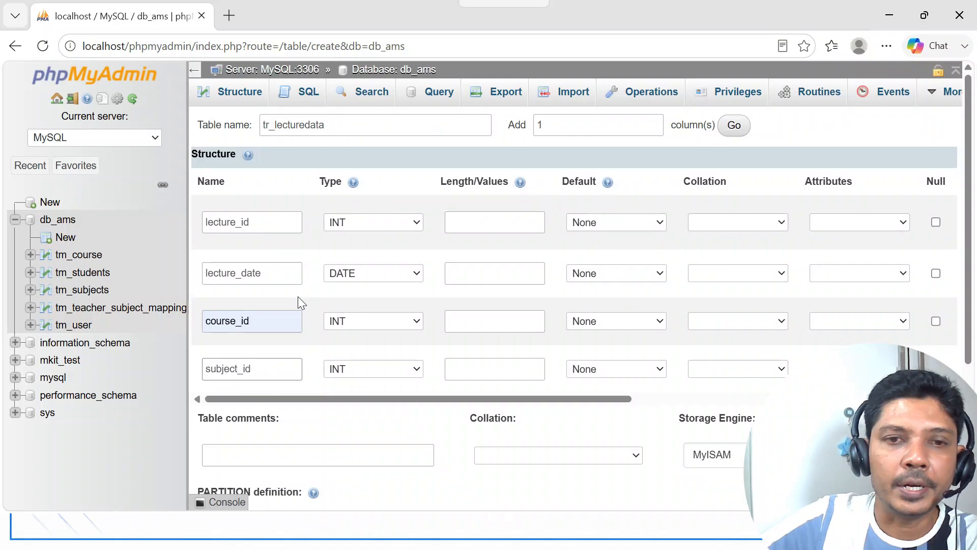
- Add 2 more columns to the tr_lecturedata table definition
{"action": "left_click", "coordinate": [590, 126]}
{"action": "double_click", "coordinate": [539, 126]}
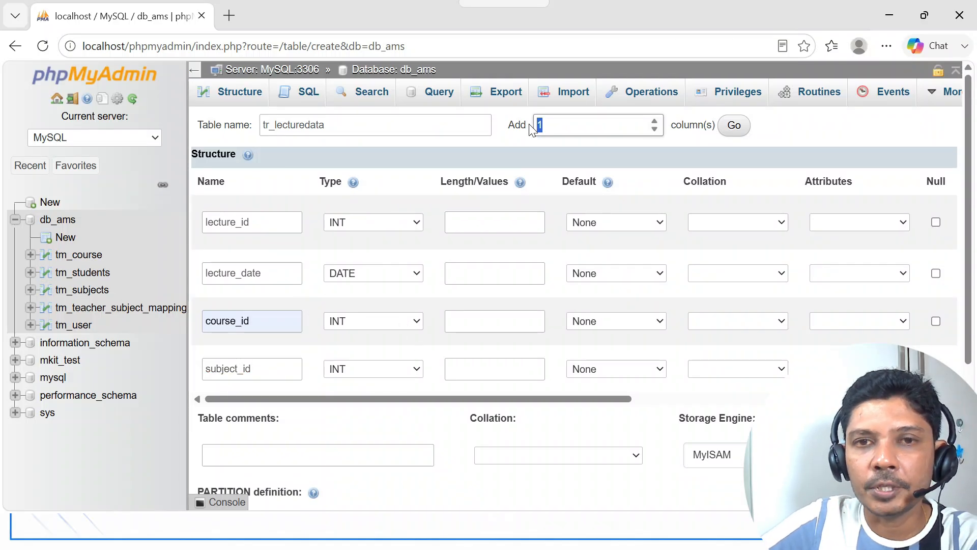
{"action": "type", "text": "2"}
{"action": "left_click", "coordinate": [732, 133]}
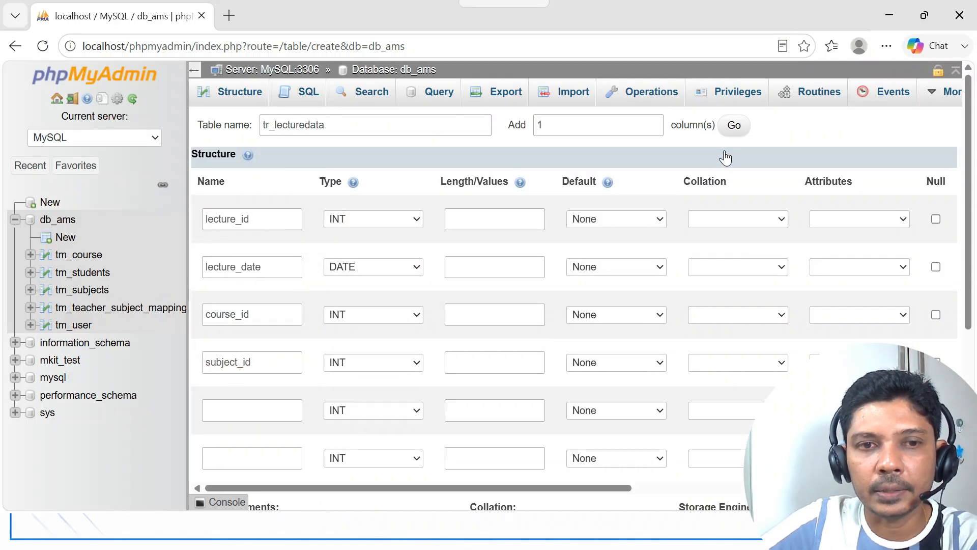
- Define the fifth column sem_id as an ENUM with the saved semester values beginning 'SEM-I','SEM-II','SEM-III' and the default SEM-I
{"action": "left_click", "coordinate": [298, 413]}
{"action": "type", "text": "sem_id"}
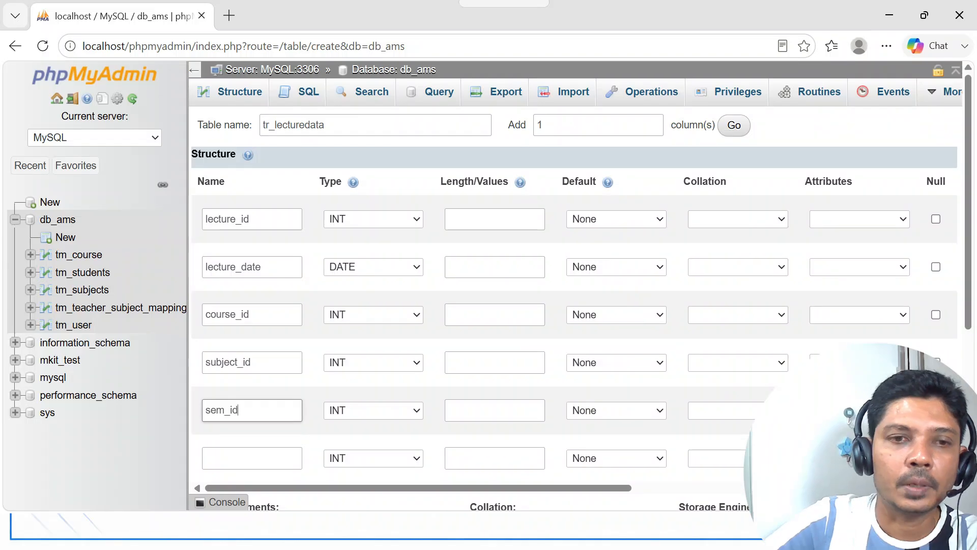
{"action": "left_click", "coordinate": [417, 415]}
{"action": "left_click", "coordinate": [381, 389]}
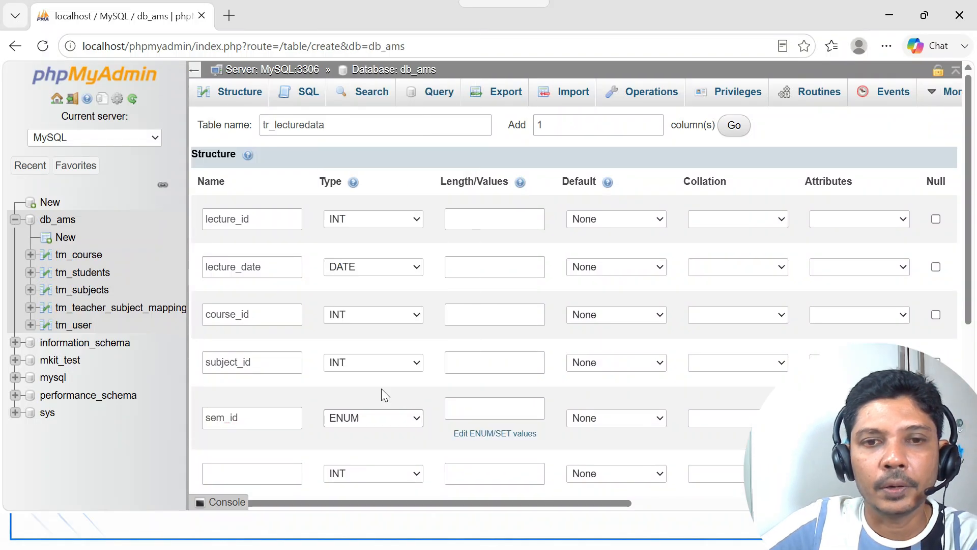
{"action": "left_click", "coordinate": [495, 412]}
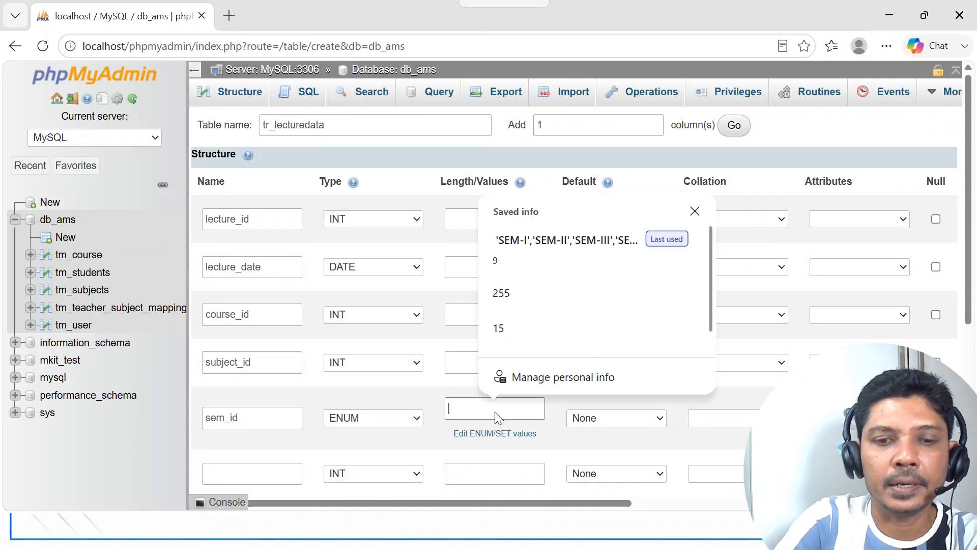
{"action": "type", "text": "'SEM"}
{"action": "key", "text": "Tab"}
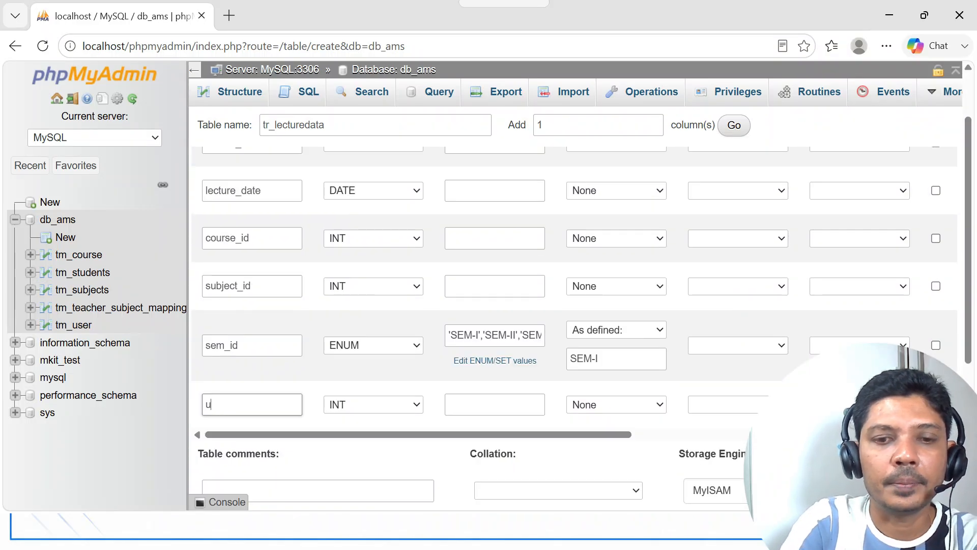
- Name the sixth column user_id as INT and save the tr_lecturedata table
{"action": "type", "text": "d"}
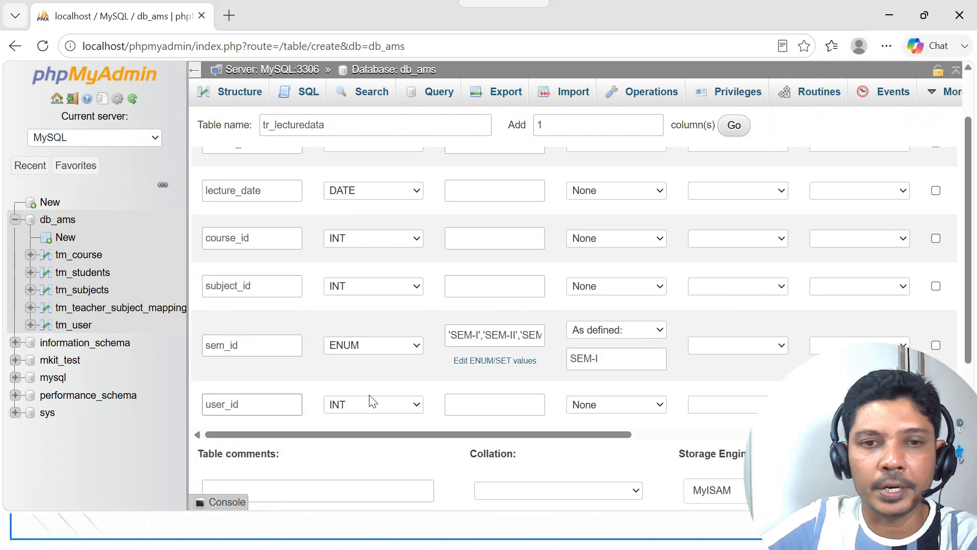
{"action": "scroll", "coordinate": [630, 392], "scroll_direction": "down", "scroll_amount": 3}
{"action": "scroll", "coordinate": [630, 391], "scroll_direction": "down", "scroll_amount": 2}
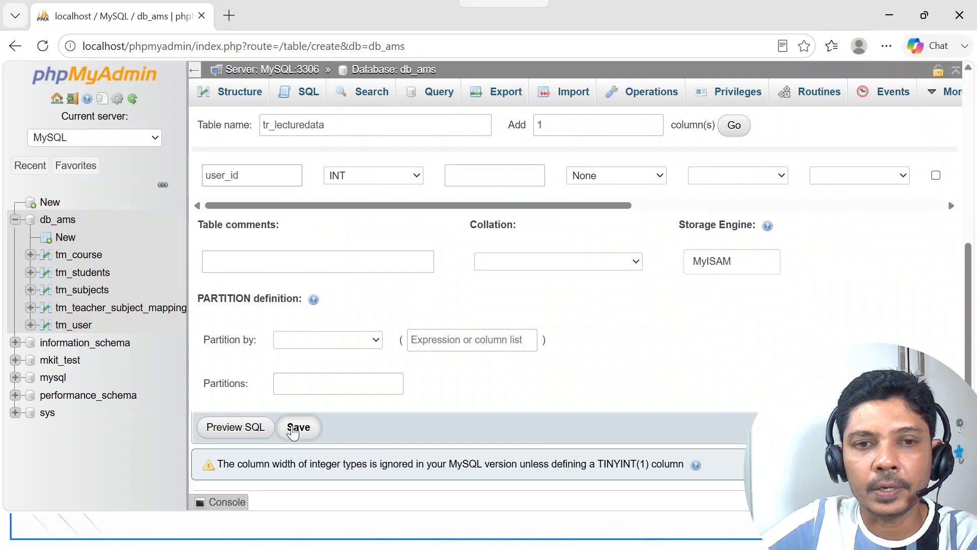
{"action": "left_click", "coordinate": [300, 427]}
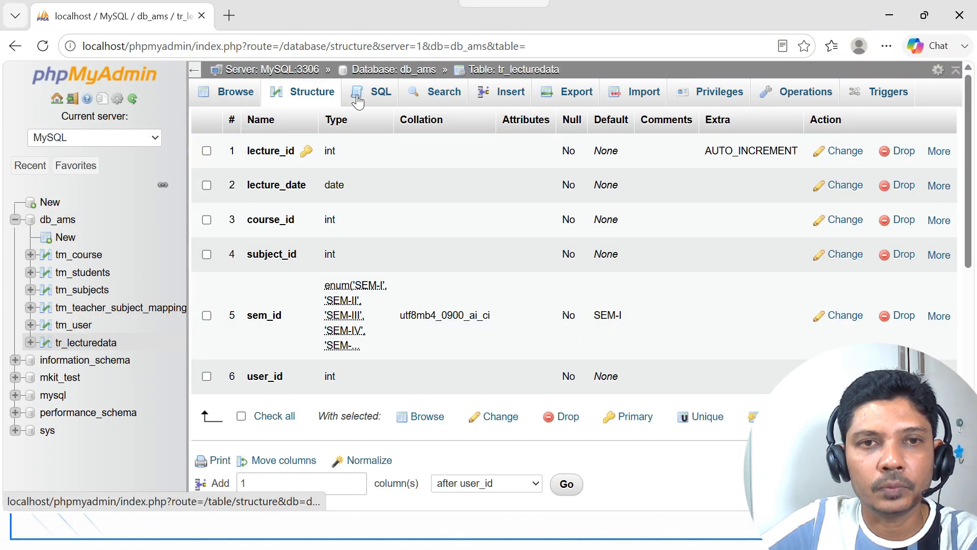
- Change the storage engine of the tr_lecturedata table to InnoDB and apply the change
{"action": "left_click", "coordinate": [787, 94]}
{"action": "scroll", "coordinate": [470, 171], "scroll_direction": "down", "scroll_amount": 5}
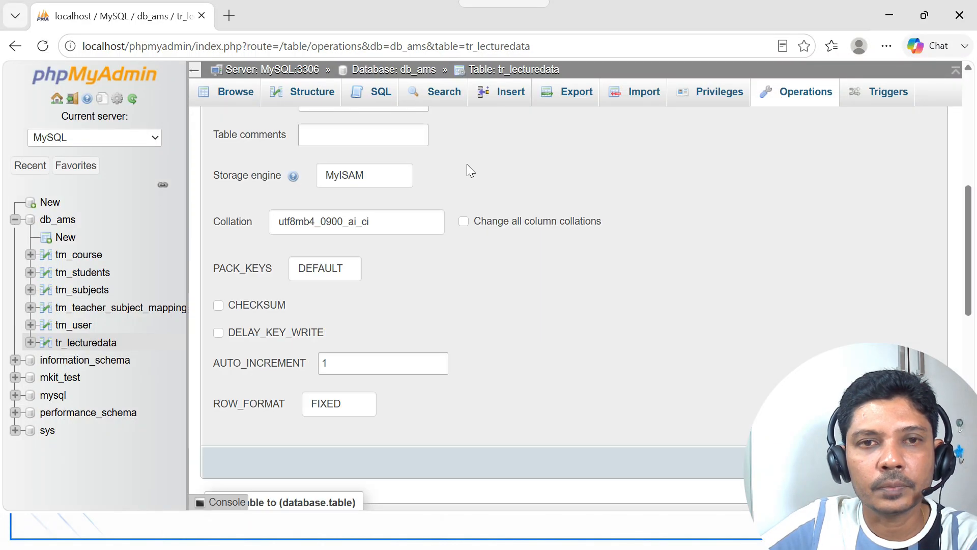
{"action": "left_click", "coordinate": [380, 177]}
{"action": "left_click", "coordinate": [358, 274]}
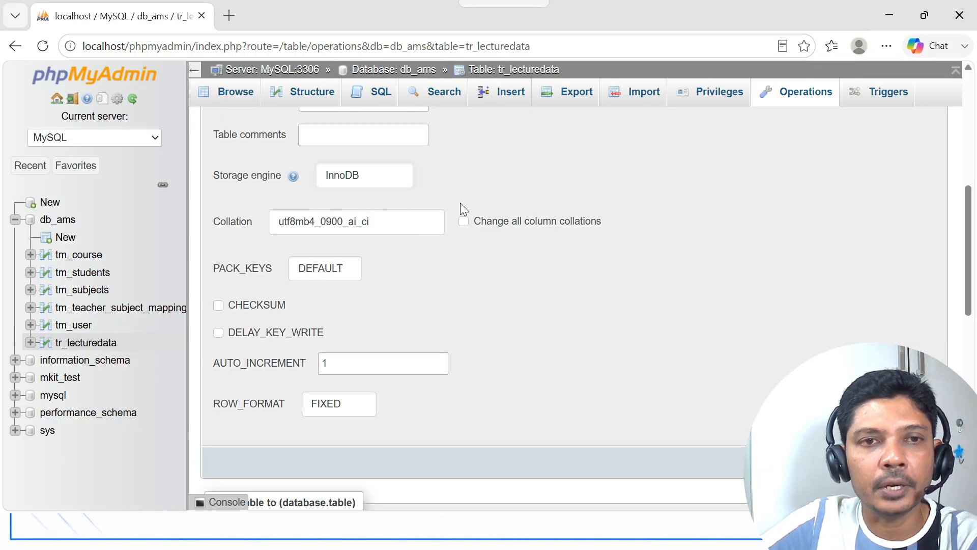
{"action": "left_click", "coordinate": [924, 462]}
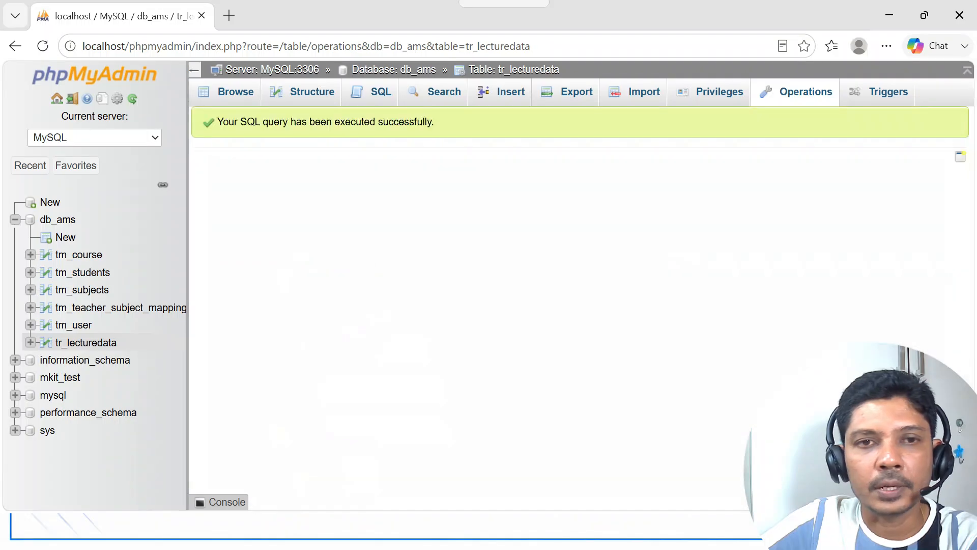
- Define a foreign key constraint cs-lec-course on tr_lecturedata, linking course_id to course_id in the tm_course table of db_ams
{"action": "left_click", "coordinate": [305, 91]}
{"action": "left_click", "coordinate": [359, 126]}
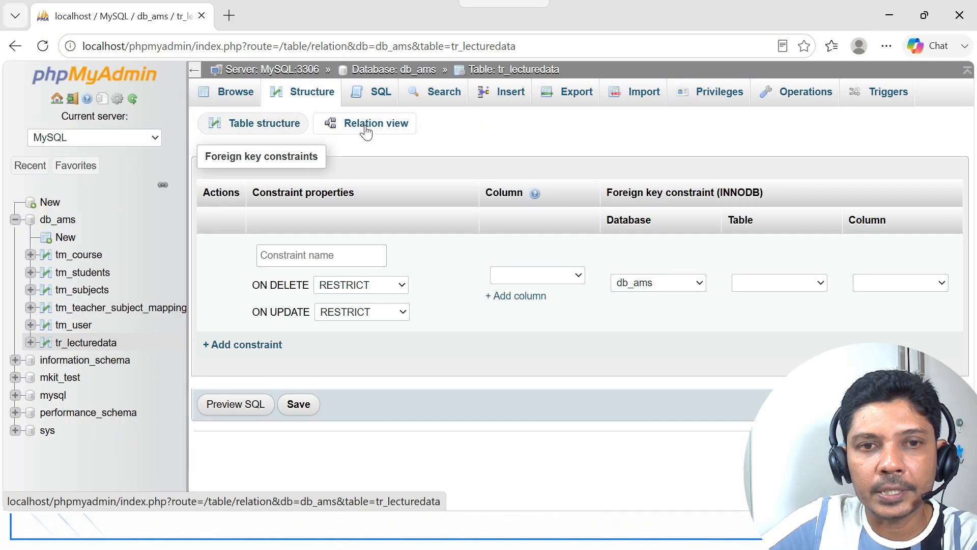
{"action": "type", "text": "c"}
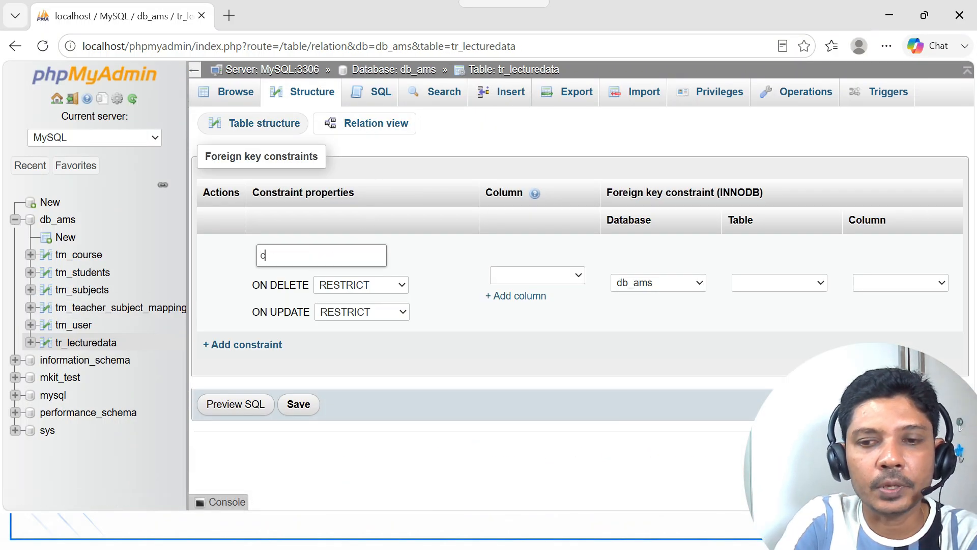
{"action": "type", "text": "s-lec"}
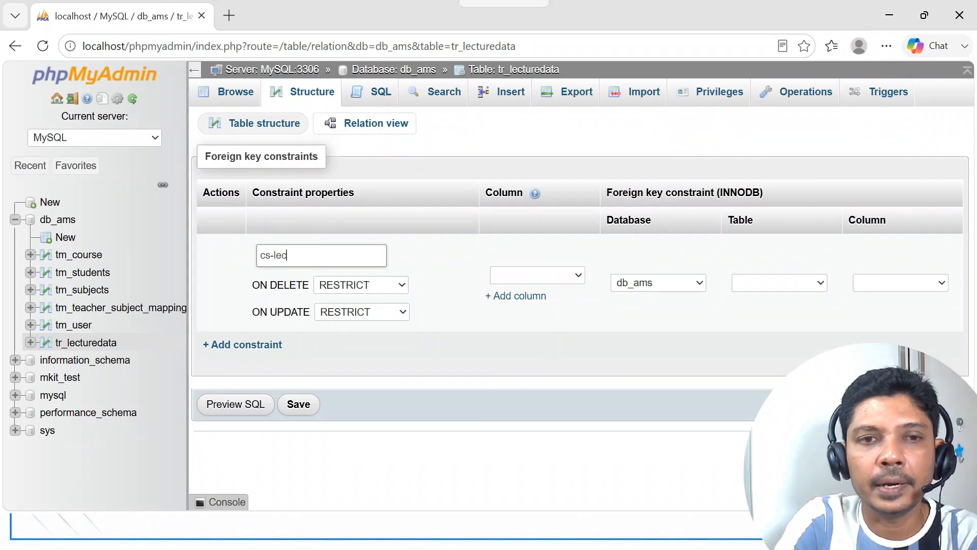
{"action": "type", "text": "-course"}
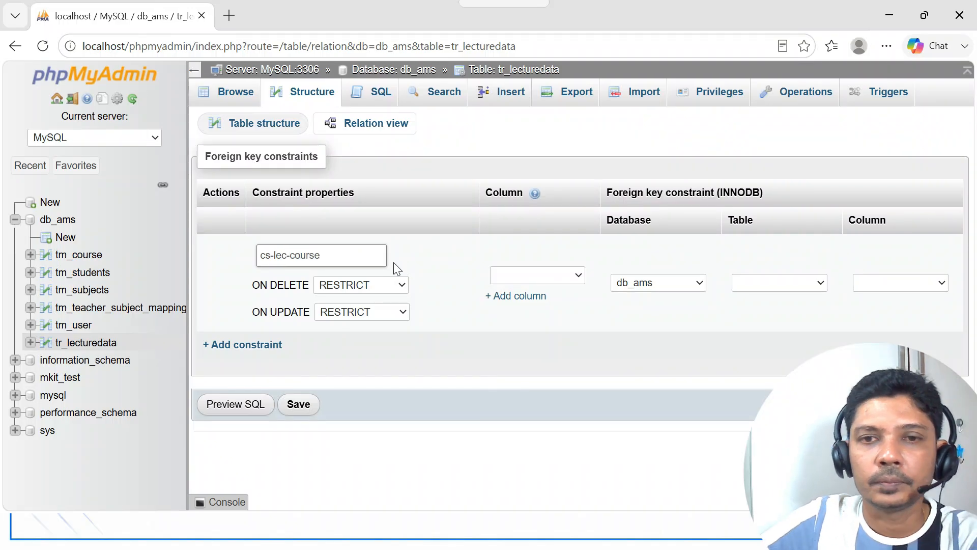
{"action": "left_click", "coordinate": [576, 277]}
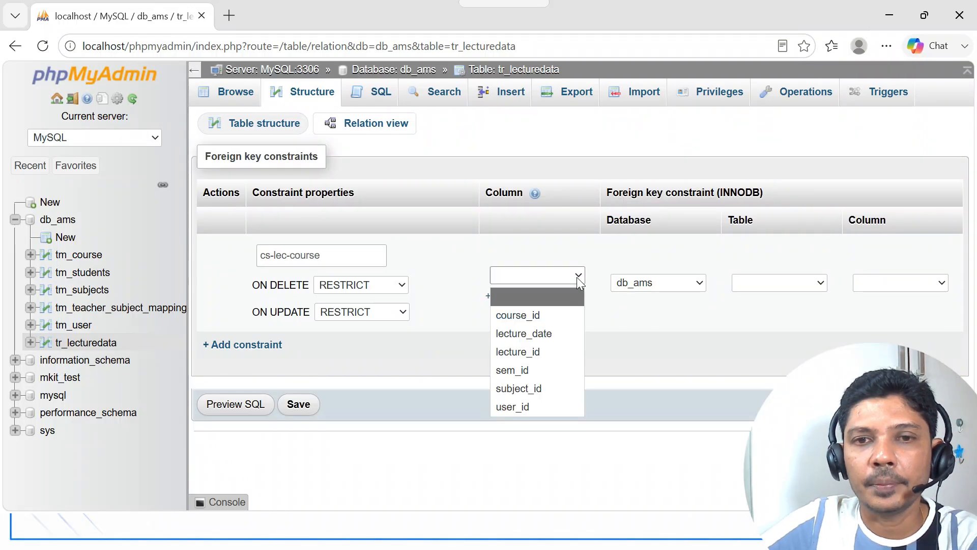
{"action": "left_click", "coordinate": [568, 312]}
{"action": "left_click", "coordinate": [823, 284]}
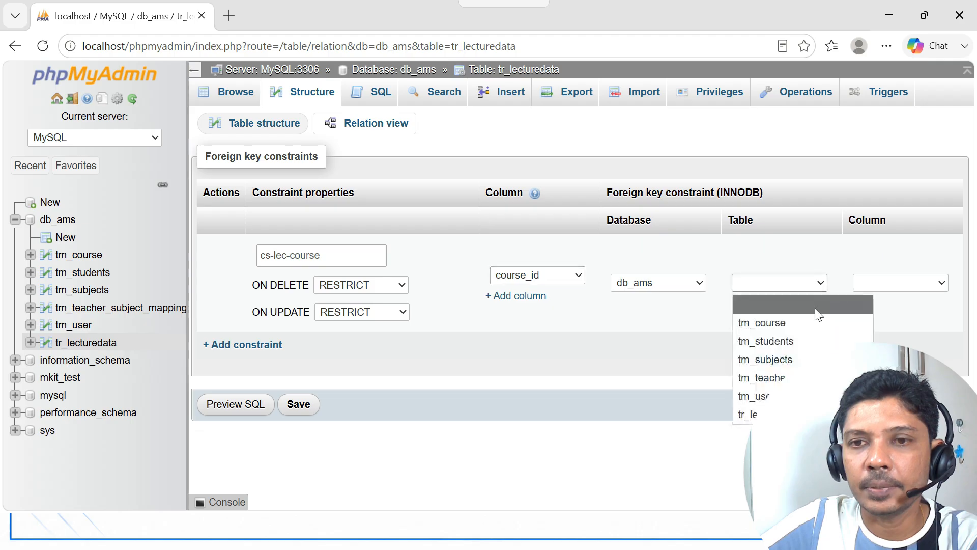
{"action": "left_click", "coordinate": [814, 321]}
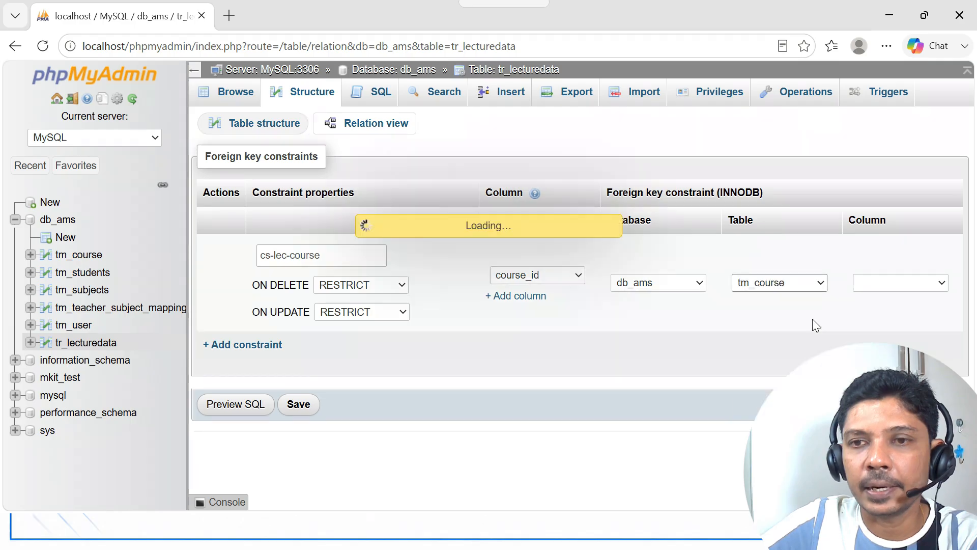
- Add a second foreign key constraint named cs-lec-subject, linking subject_id to subject_id in the tm_subjects table
{"action": "left_click", "coordinate": [214, 347]}
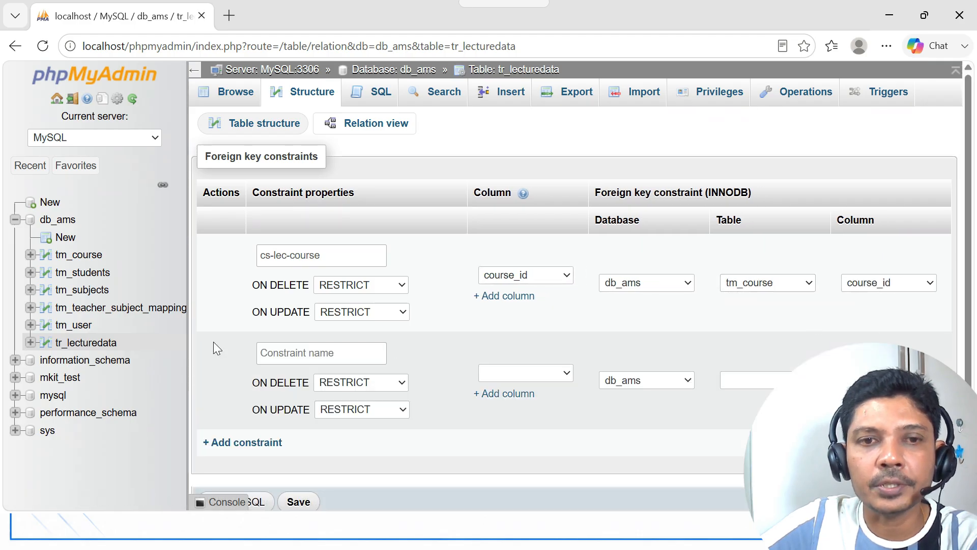
{"action": "left_click", "coordinate": [363, 353]}
{"action": "type", "text": "cs-le"}
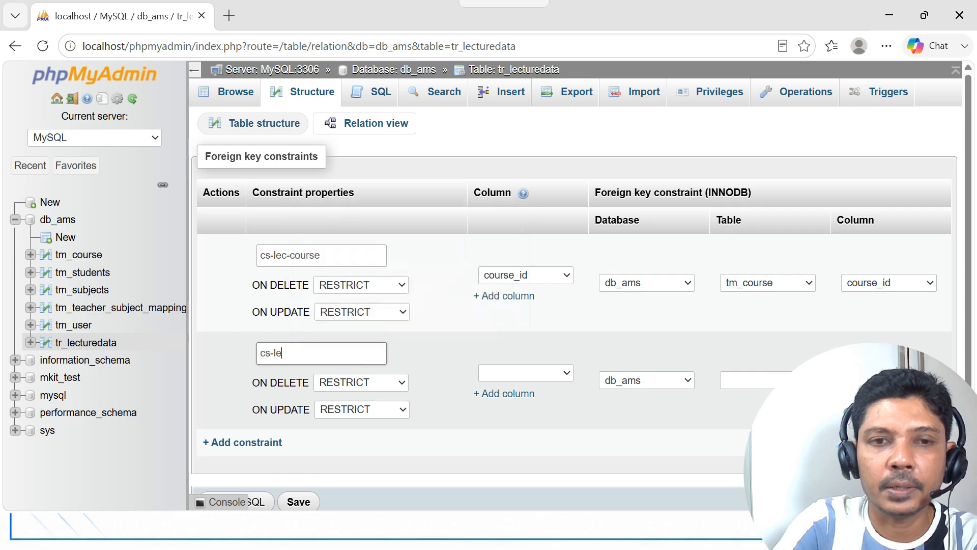
{"action": "type", "text": "c-subjec"}
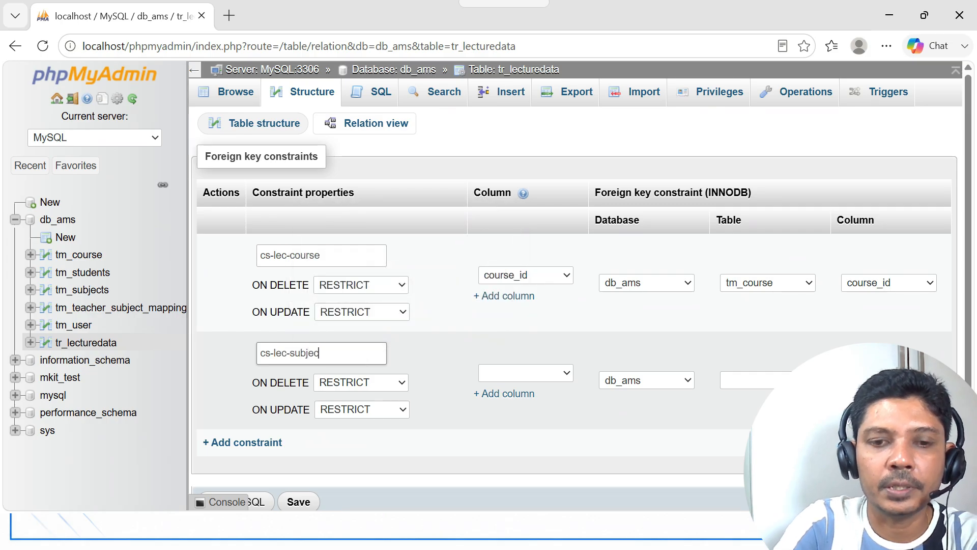
{"action": "type", "text": "t"}
{"action": "left_click", "coordinate": [566, 371]}
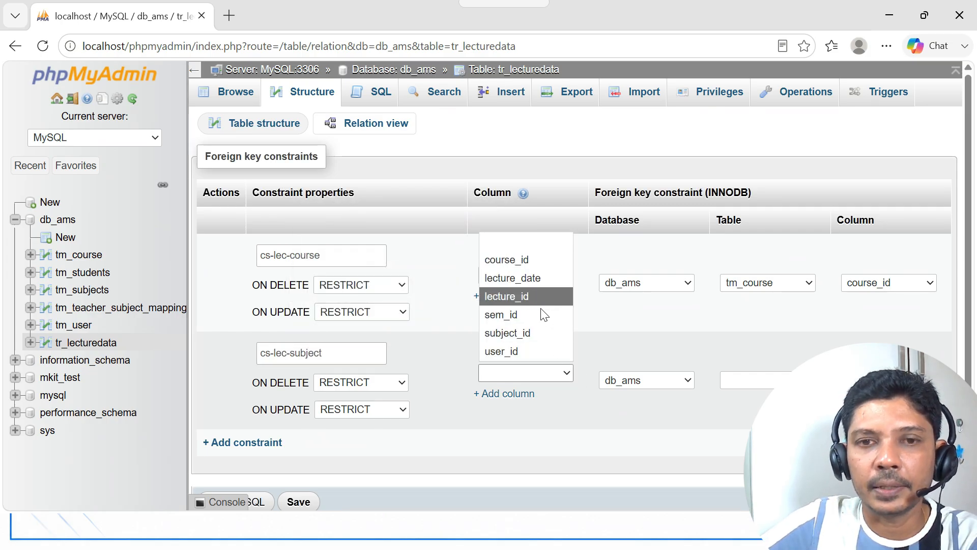
{"action": "left_click", "coordinate": [541, 332]}
{"action": "left_click", "coordinate": [733, 380]}
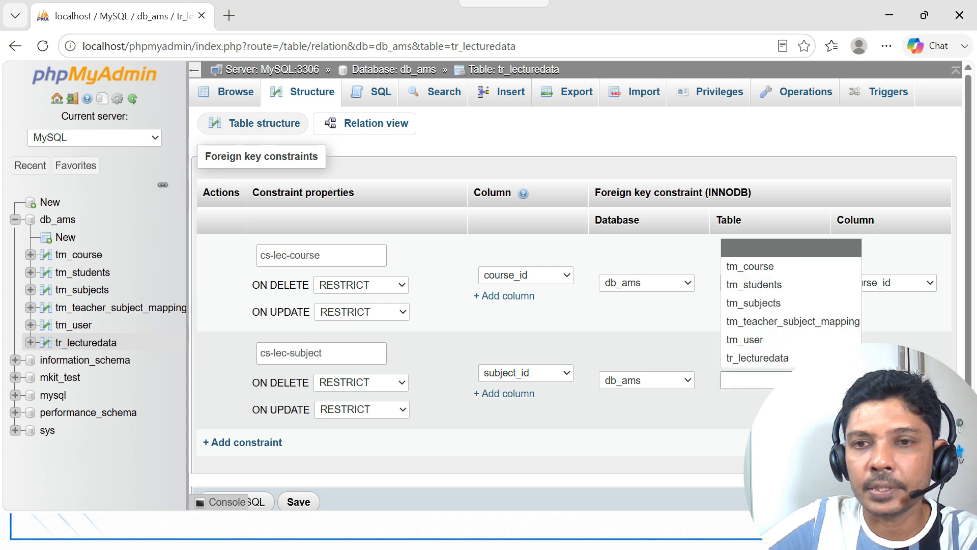
{"action": "left_click", "coordinate": [815, 302]}
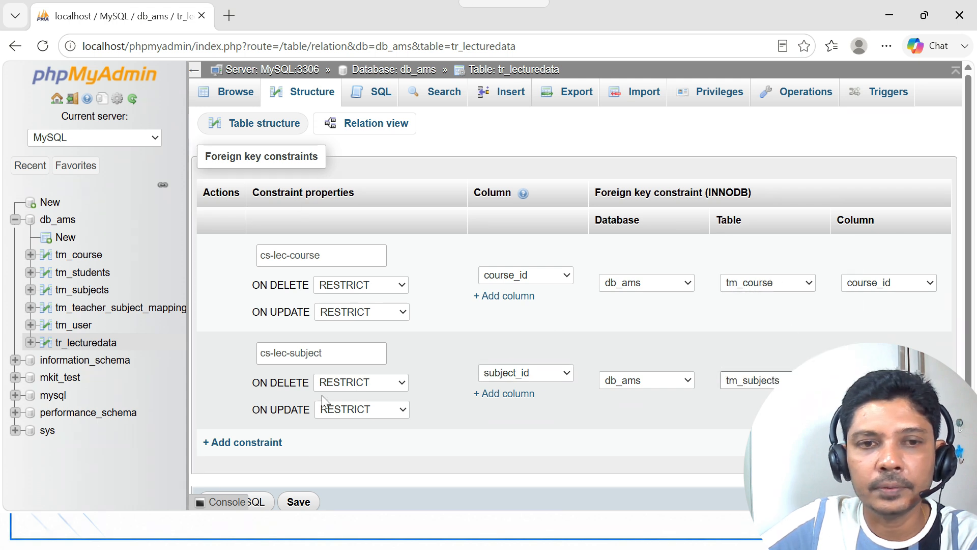
- Add a third foreign key constraint cs-lec-user, linking user_id to user_id in the tm_user table, and save the constraints
{"action": "scroll", "coordinate": [321, 395], "scroll_direction": "down", "scroll_amount": 1}
{"action": "left_click", "coordinate": [275, 396]}
{"action": "left_click", "coordinate": [289, 405]}
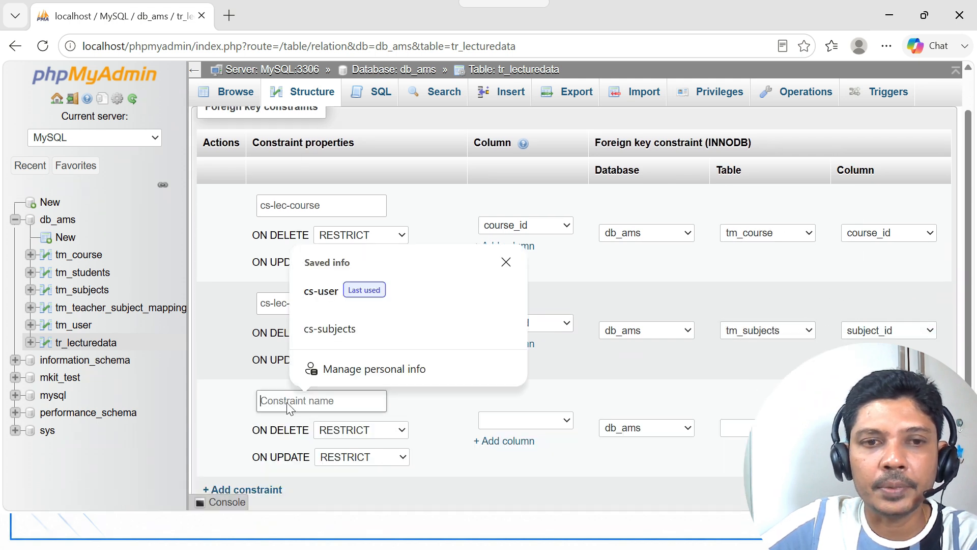
{"action": "type", "text": "cs-"}
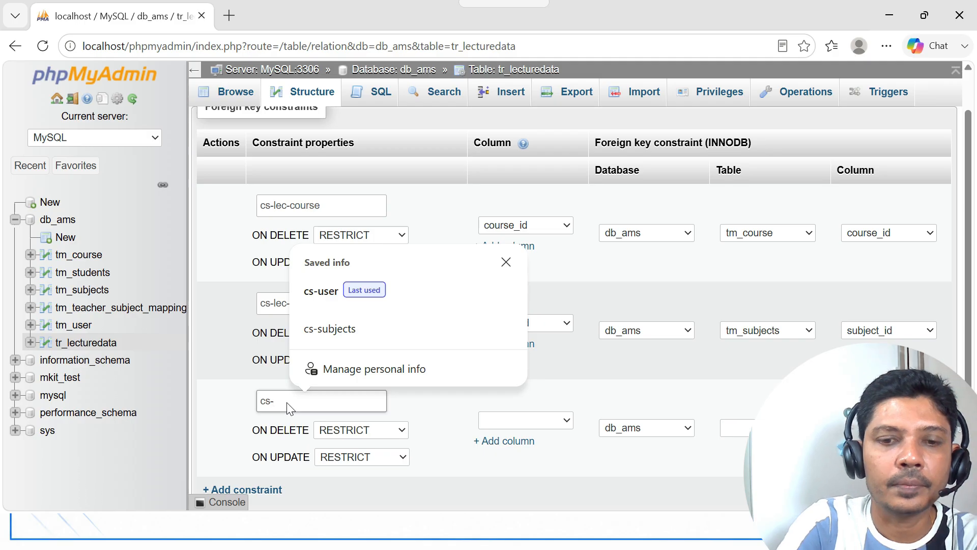
{"action": "type", "text": "lec-user"}
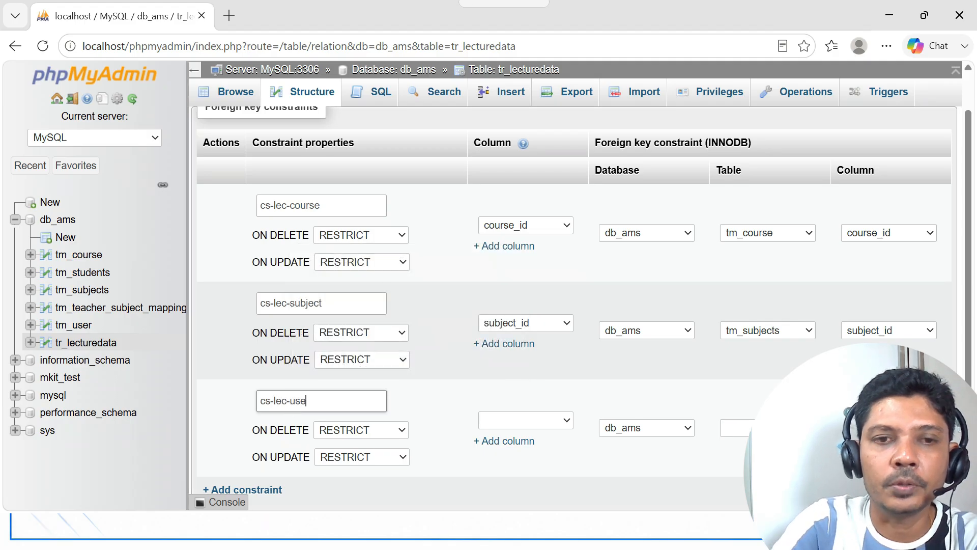
{"action": "left_click", "coordinate": [566, 422]}
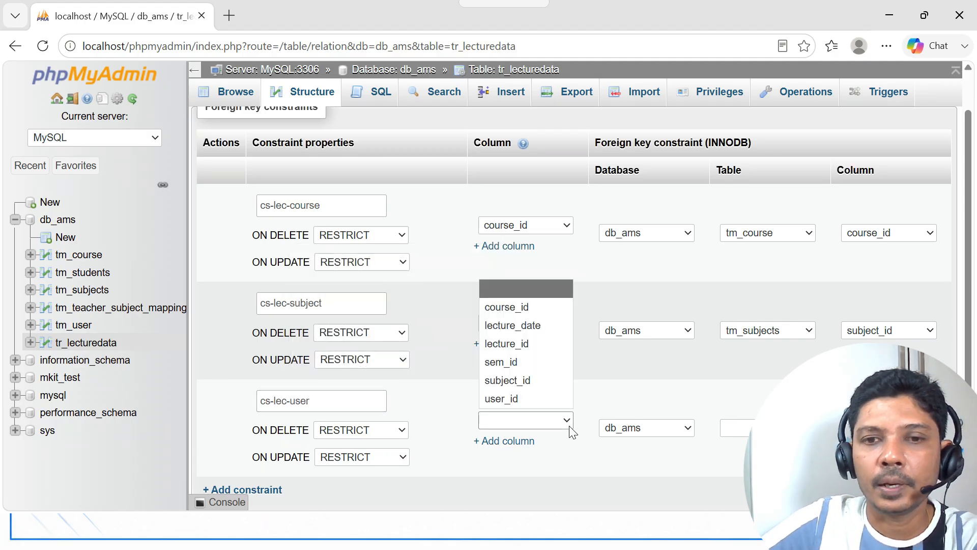
{"action": "left_click", "coordinate": [548, 397]}
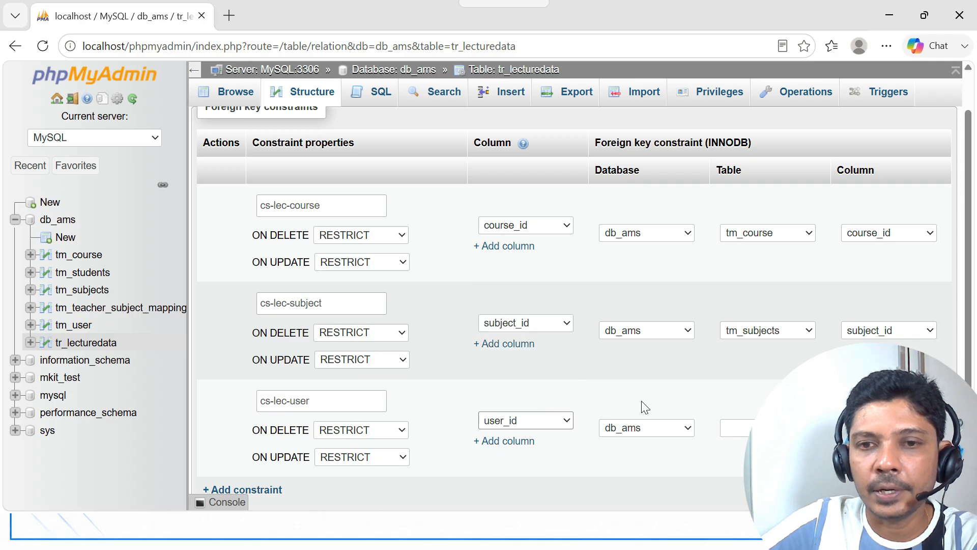
{"action": "left_click", "coordinate": [738, 427]}
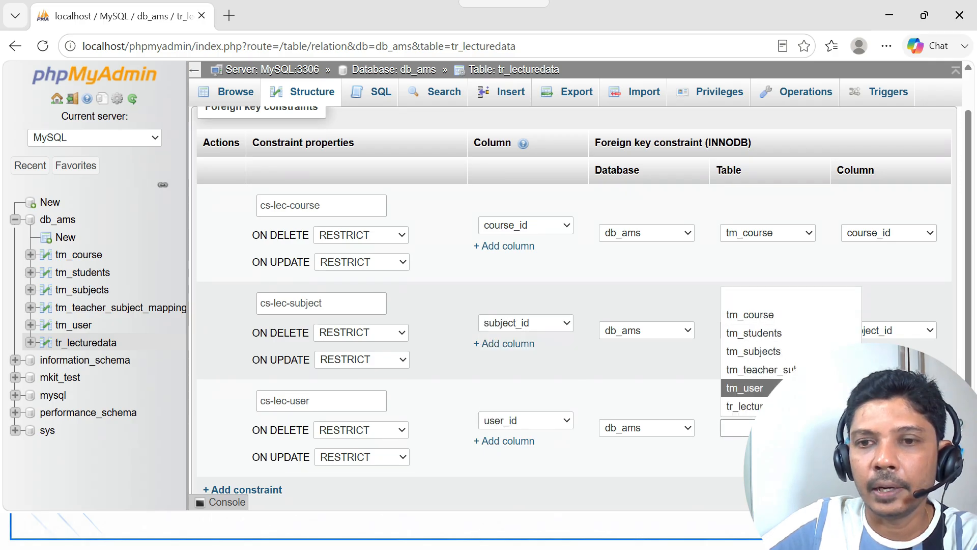
{"action": "left_click", "coordinate": [758, 388]}
{"action": "scroll", "coordinate": [436, 415], "scroll_direction": "down", "scroll_amount": 2}
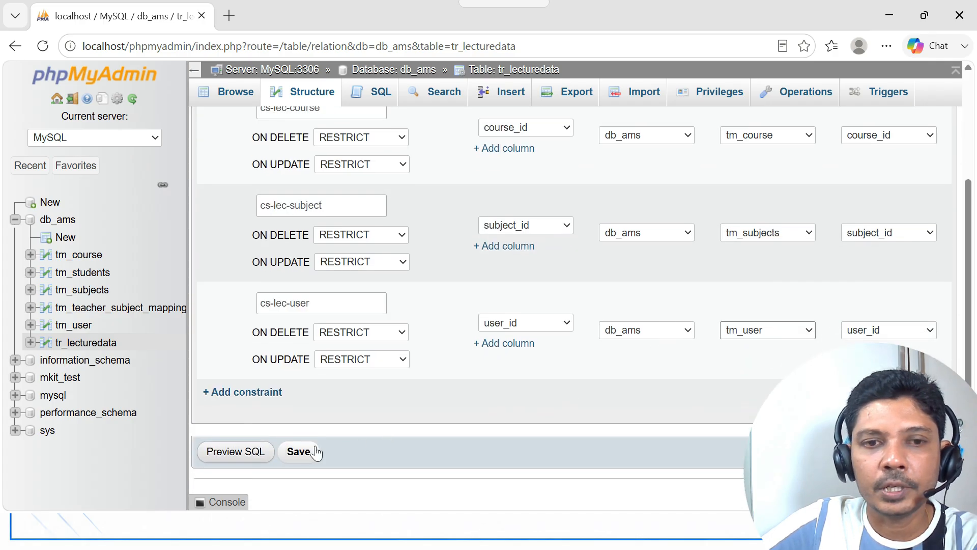
{"action": "left_click", "coordinate": [297, 455]}
- Examine the column structure and indexes of the tr_lecturedata table
{"action": "left_click", "coordinate": [235, 92]}
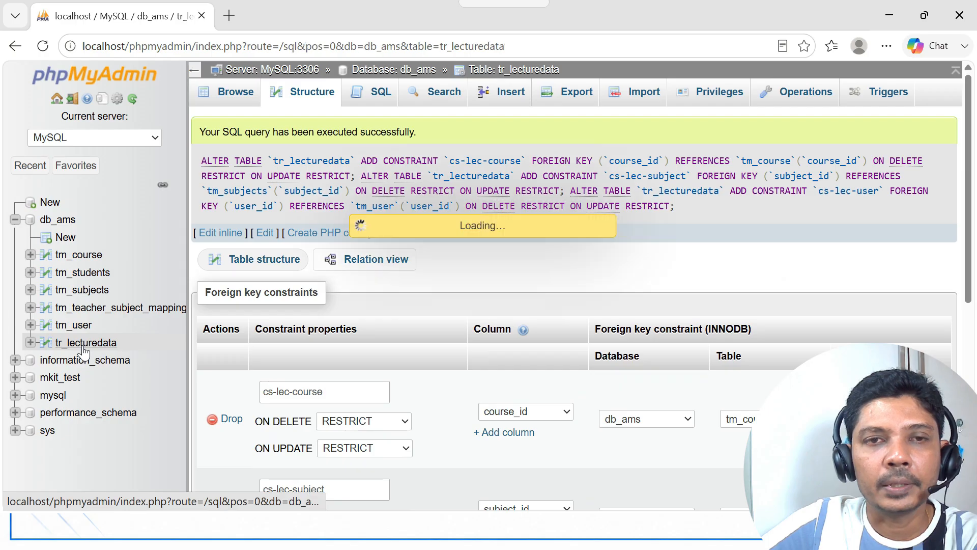
{"action": "left_click", "coordinate": [311, 99]}
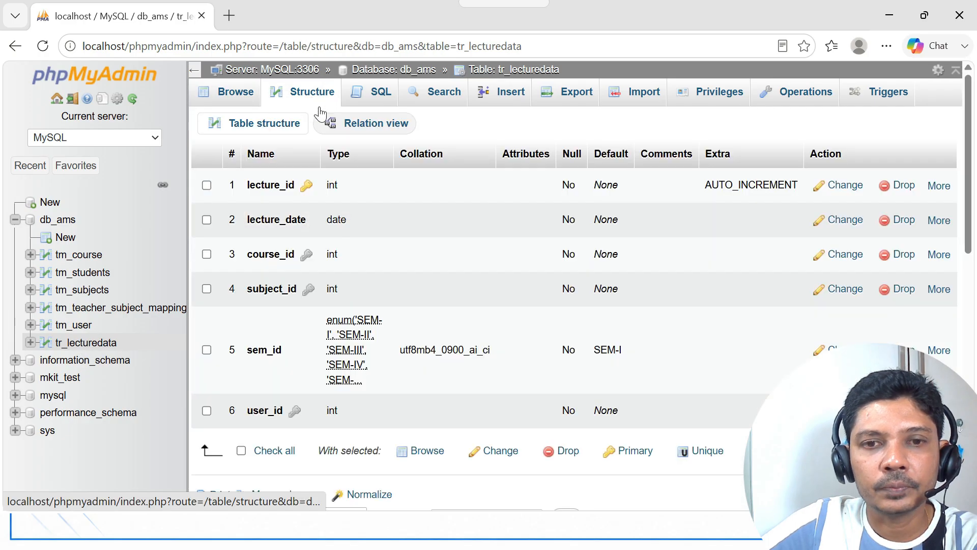
{"action": "scroll", "coordinate": [549, 319], "scroll_direction": "down", "scroll_amount": 6}
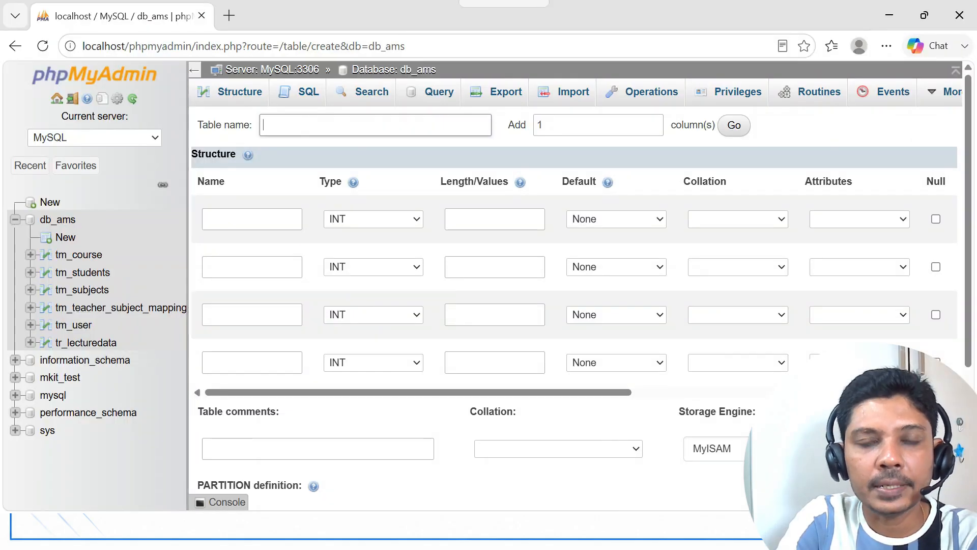
- Name the new db_ams table tr_attednacedata and define its first column id as an auto-increment INT primary key
{"action": "type", "text": "r_"}
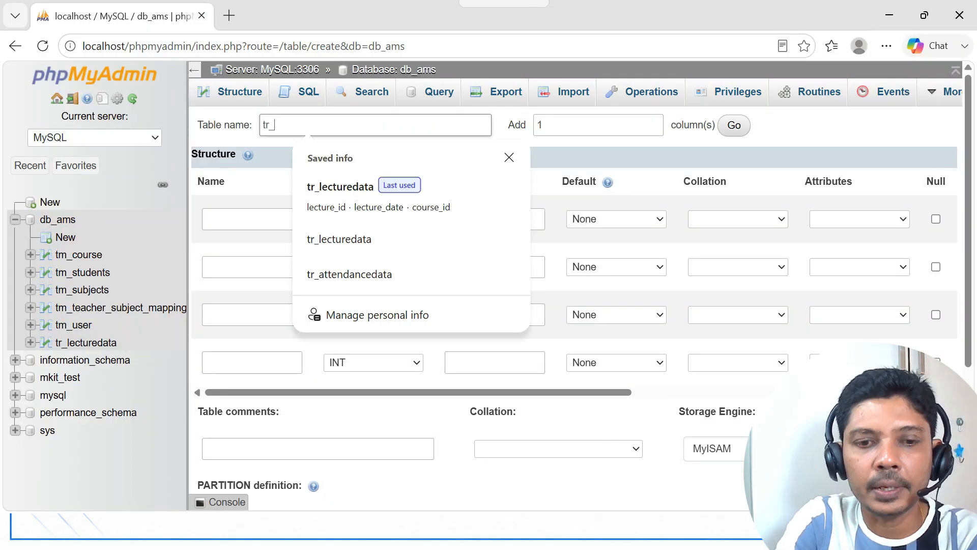
{"action": "type", "text": "atte"}
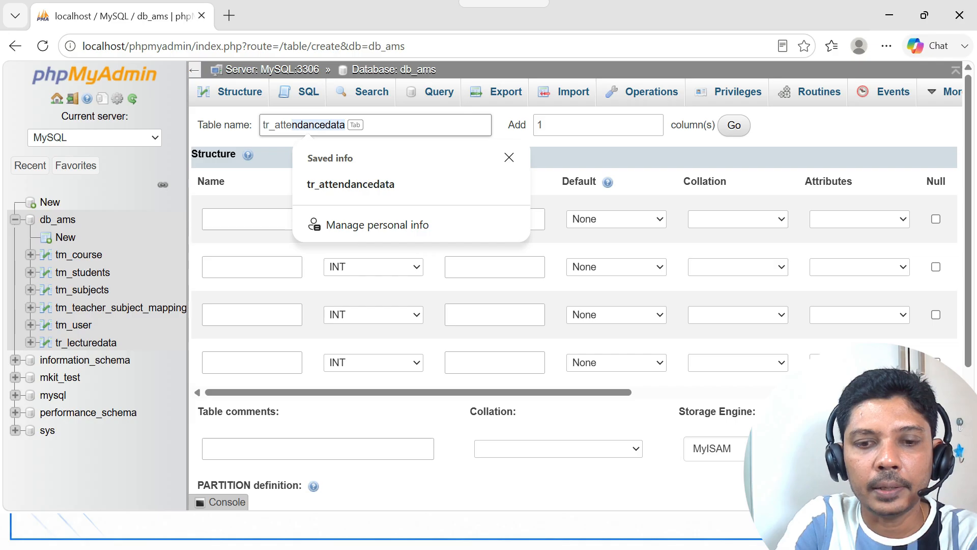
{"action": "type", "text": "dnacedata"}
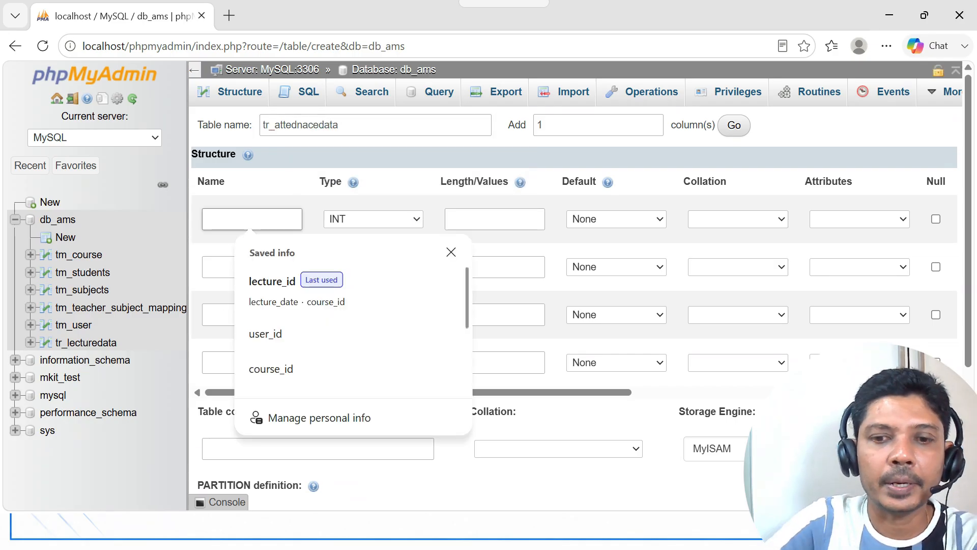
{"action": "type", "text": "id"}
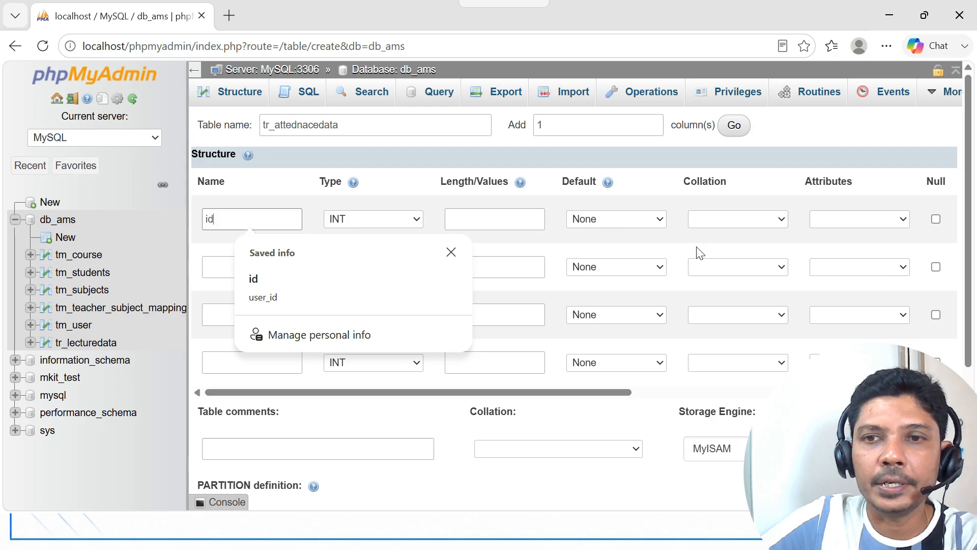
{"action": "left_click_drag", "start_coordinate": [575, 389], "coordinate": [764, 390]}
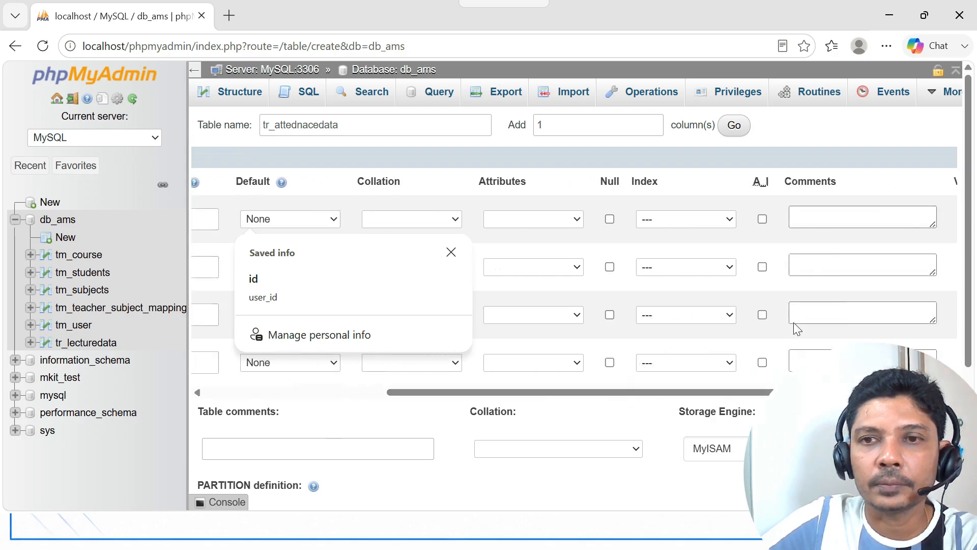
{"action": "left_click", "coordinate": [762, 221]}
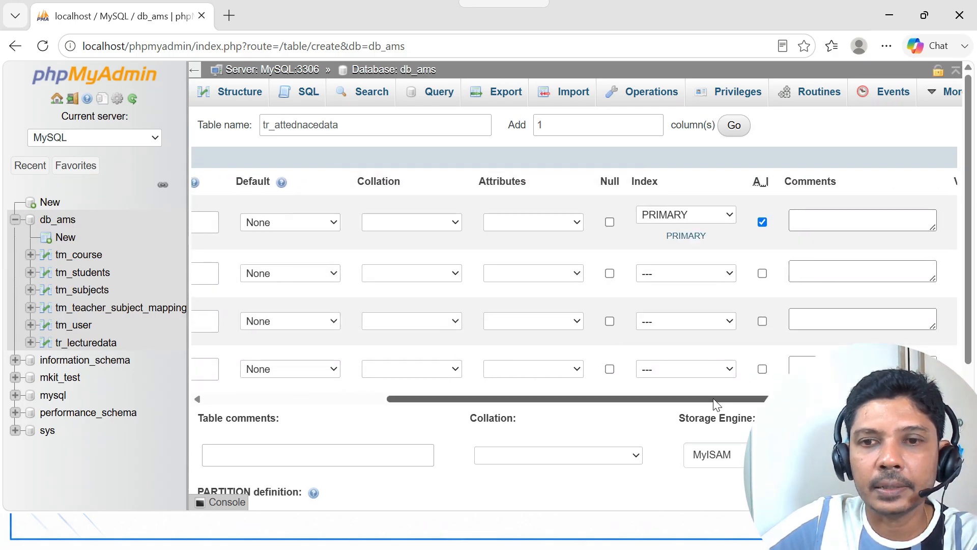
- Name the second column lecture_id and the third column student_id, both as INT, in the tr_attednacedata table
{"action": "left_click_drag", "start_coordinate": [715, 399], "coordinate": [396, 398]}
{"action": "left_click", "coordinate": [252, 273]}
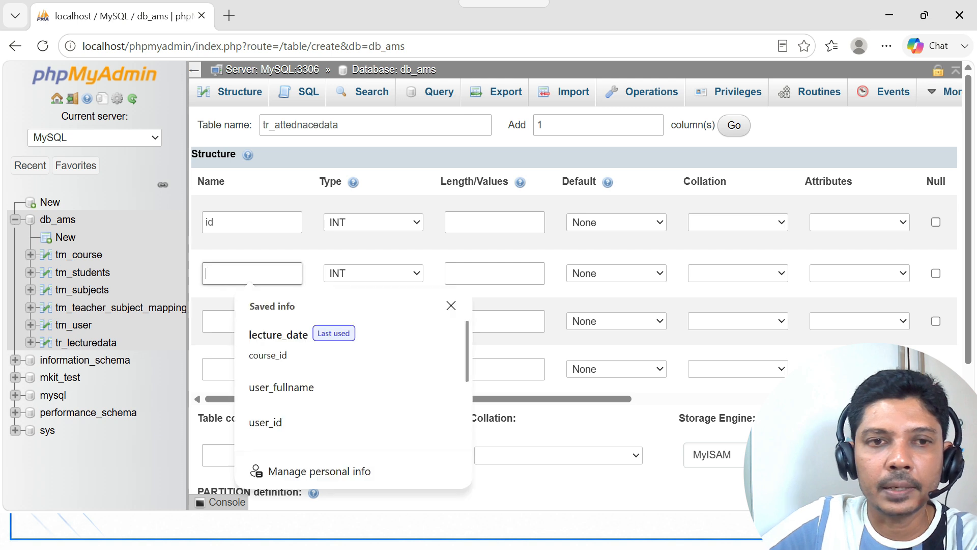
{"action": "type", "text": "lectu"}
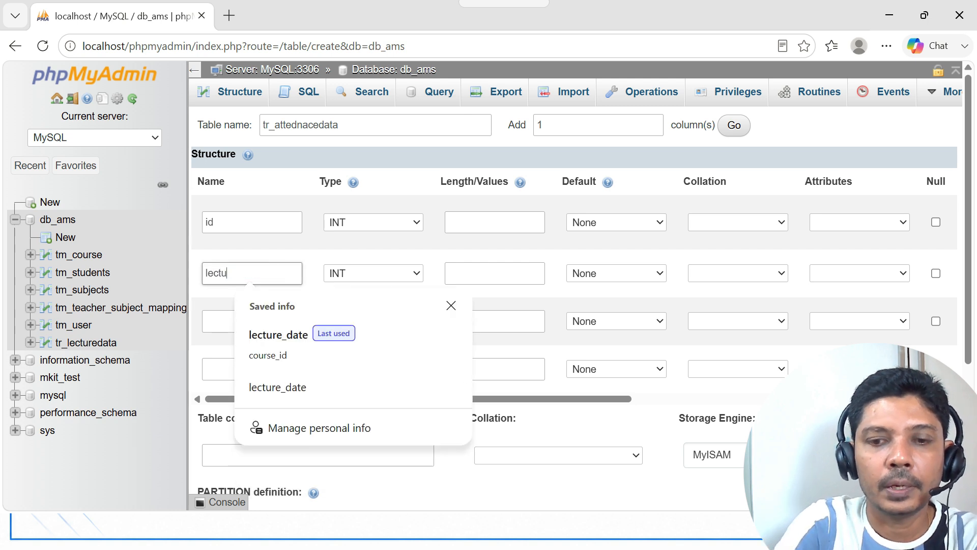
{"action": "type", "text": "re_id"}
{"action": "left_click", "coordinate": [369, 261]}
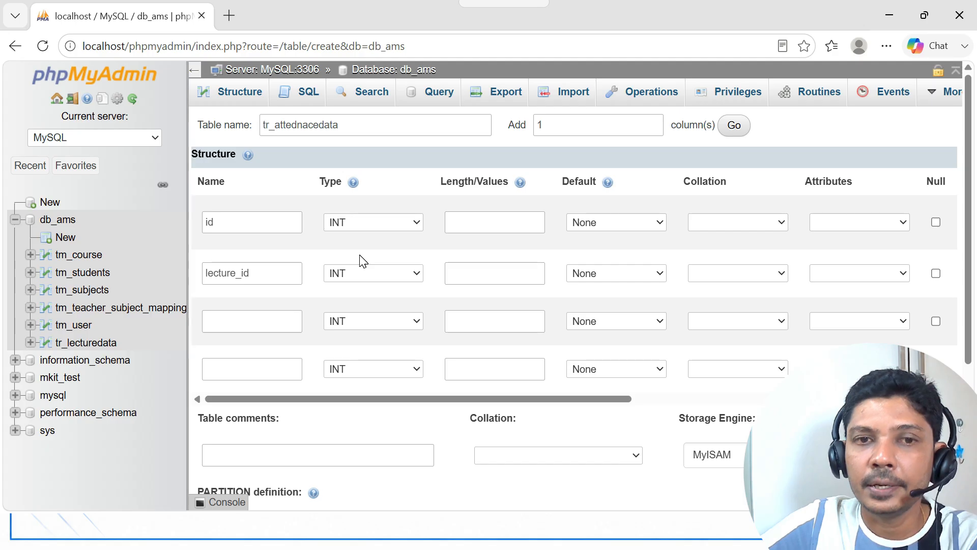
{"action": "left_click", "coordinate": [252, 321]}
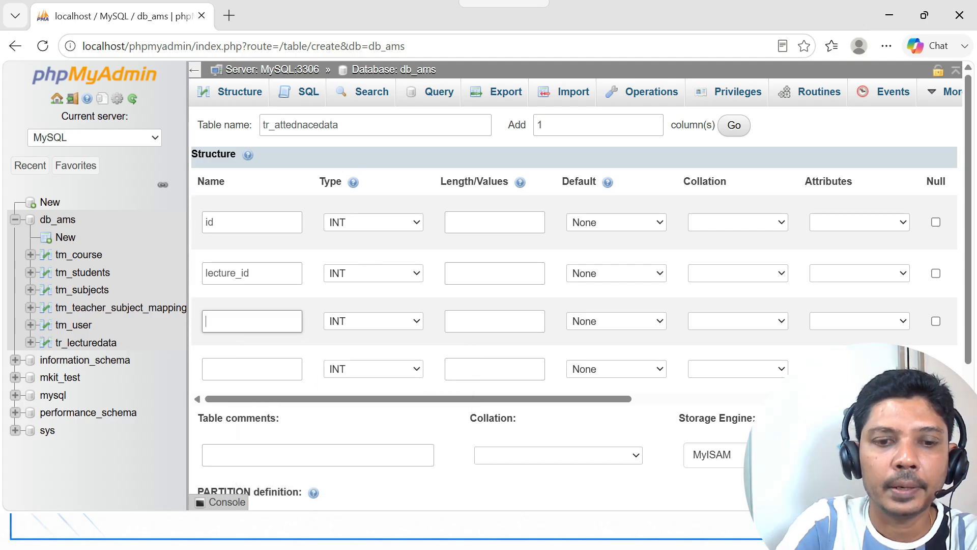
{"action": "type", "text": "student_"}
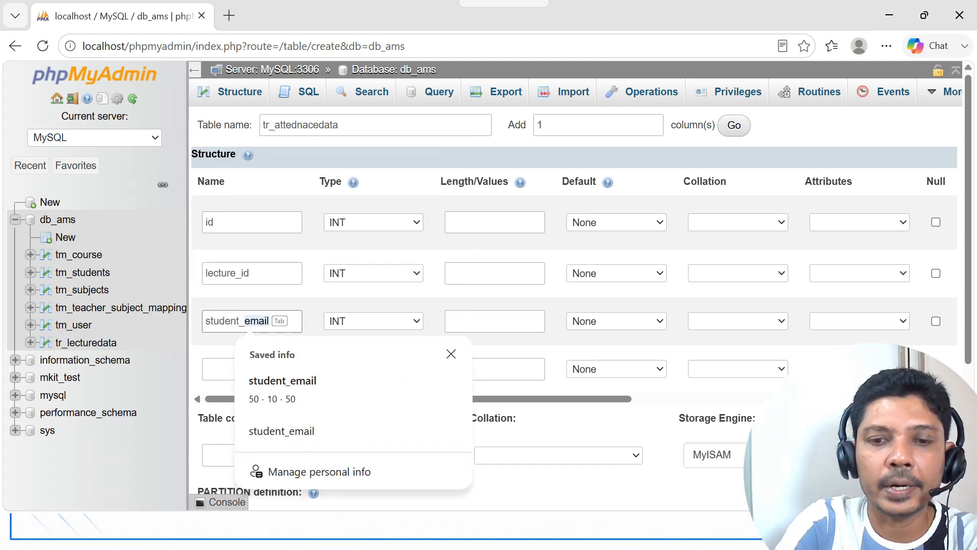
{"action": "type", "text": "id"}
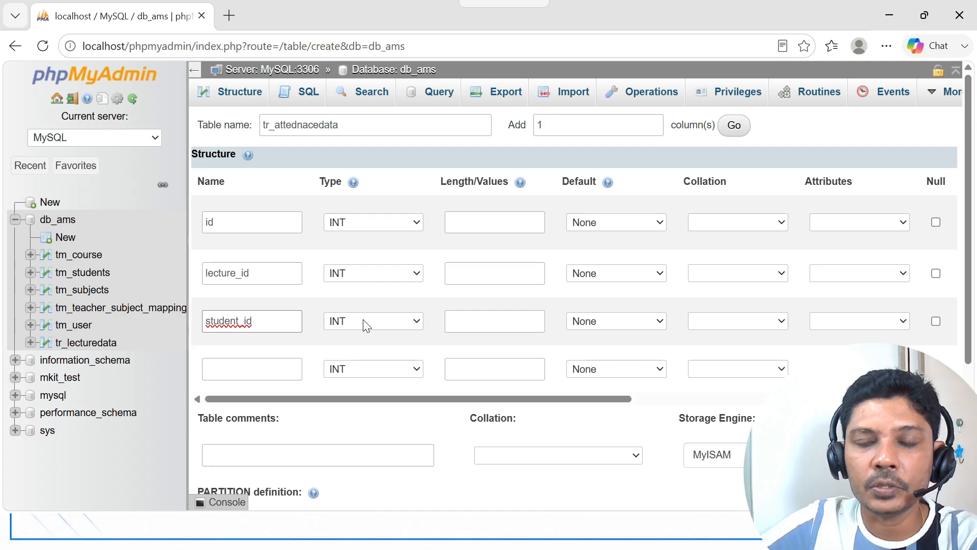
- Name the fourth column status and define it as ENUM with the values 'Present','Absent'
{"action": "left_click", "coordinate": [319, 342]}
{"action": "left_click", "coordinate": [252, 369]}
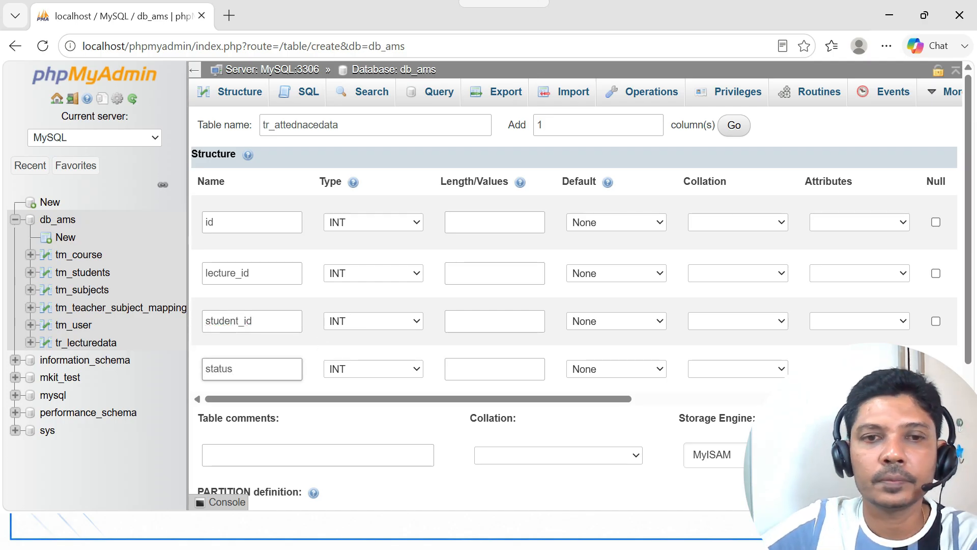
{"action": "left_click", "coordinate": [420, 376]}
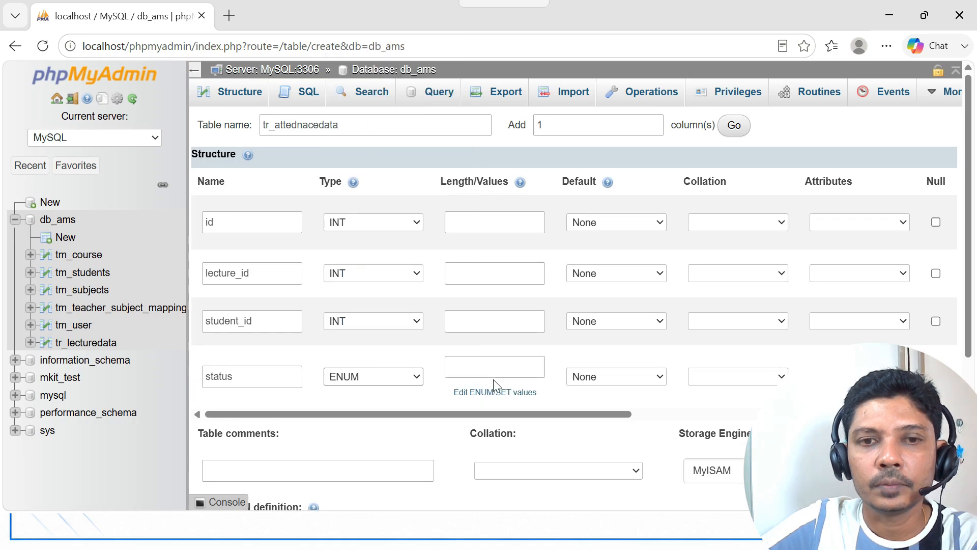
{"action": "left_click", "coordinate": [494, 371]}
{"action": "type", "text": "'"}
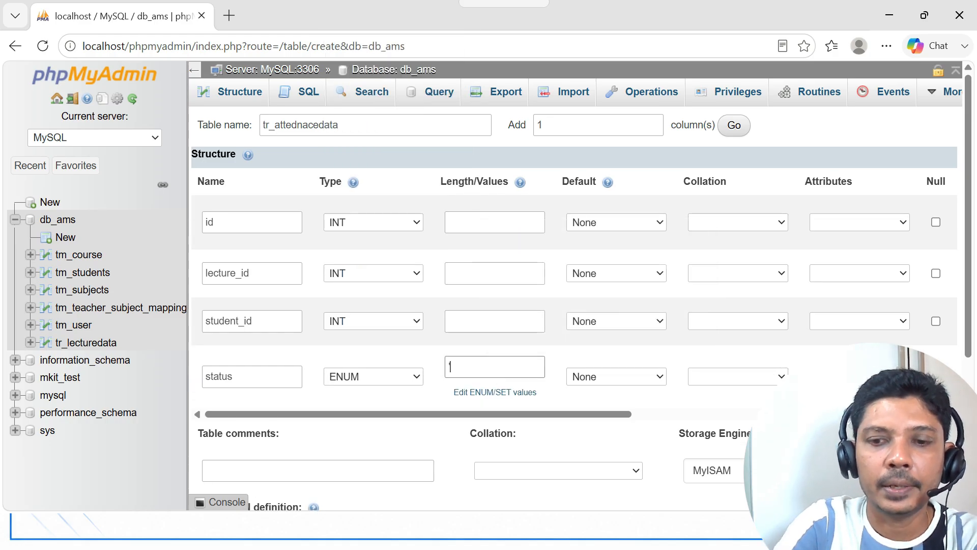
{"action": "type", "text": "Present"}
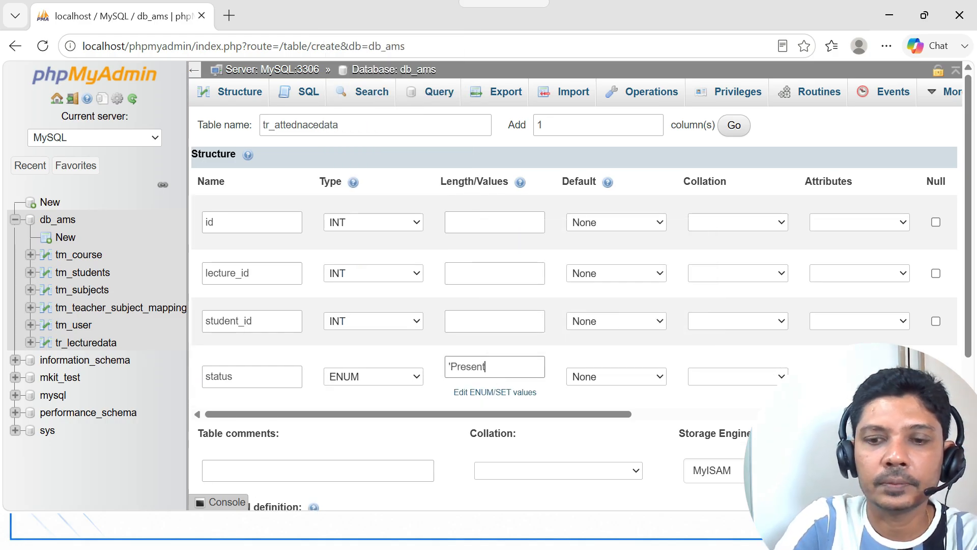
{"action": "type", "text": "','Ab"}
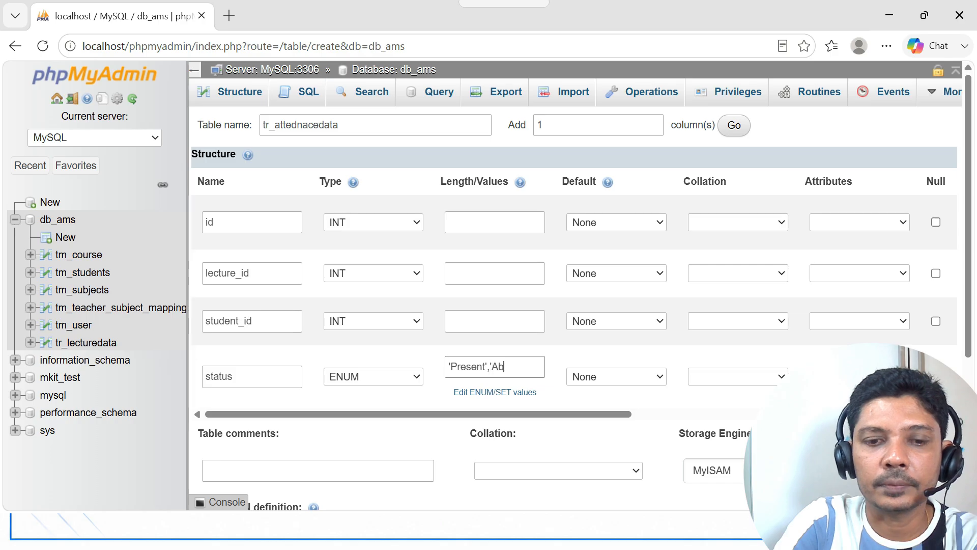
{"action": "type", "text": "sent'"}
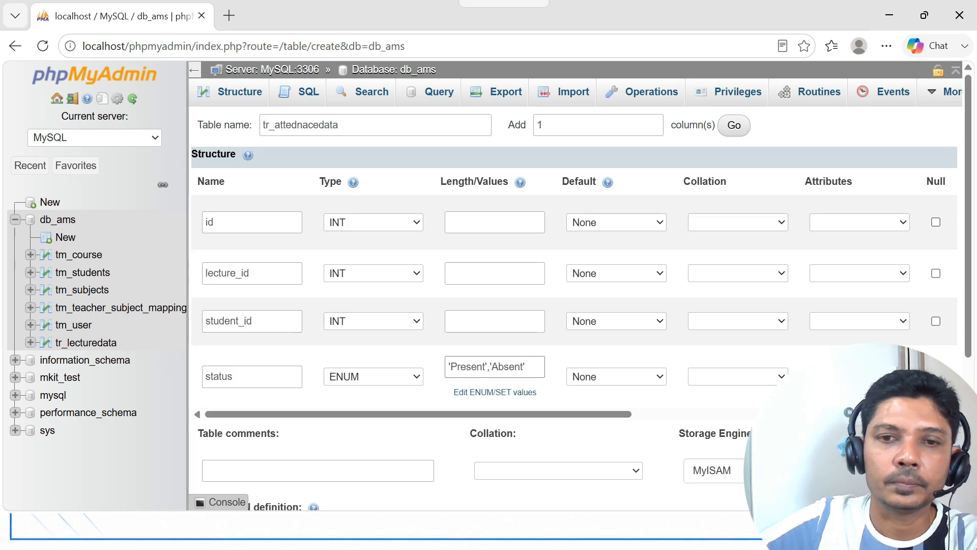
- Give the status column the defined default value Present and save the tr_attednacedata table
{"action": "left_click", "coordinate": [660, 377]}
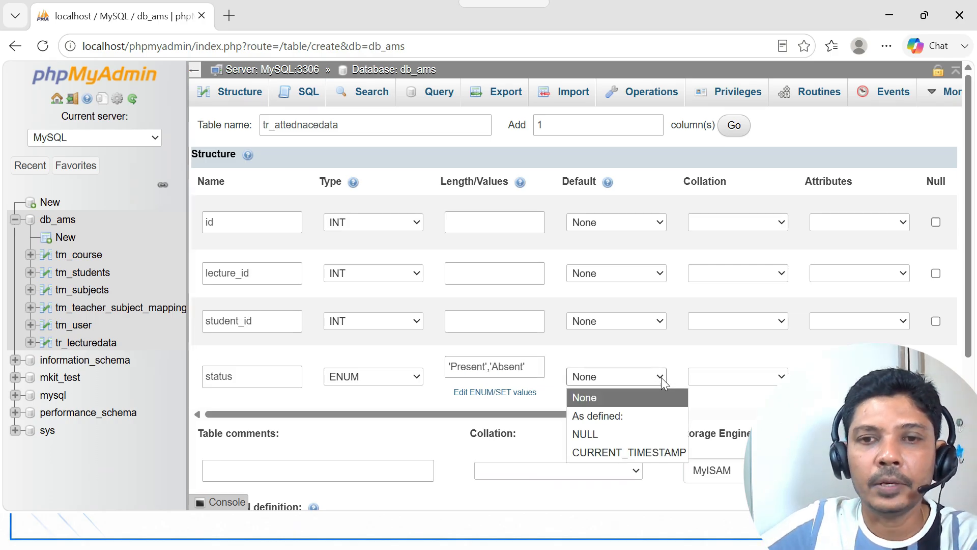
{"action": "left_click", "coordinate": [638, 417]}
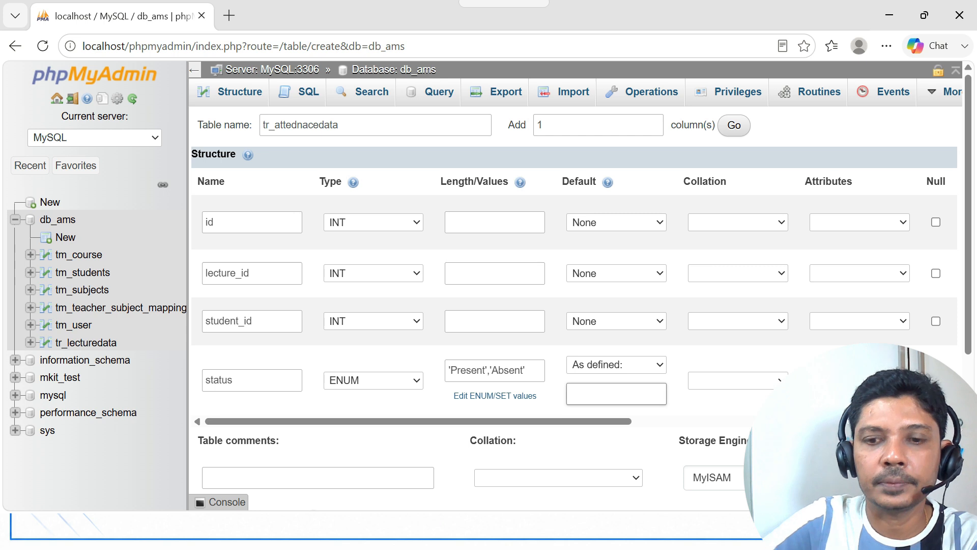
{"action": "type", "text": "Present"}
{"action": "scroll", "coordinate": [305, 407], "scroll_direction": "down", "scroll_amount": 5}
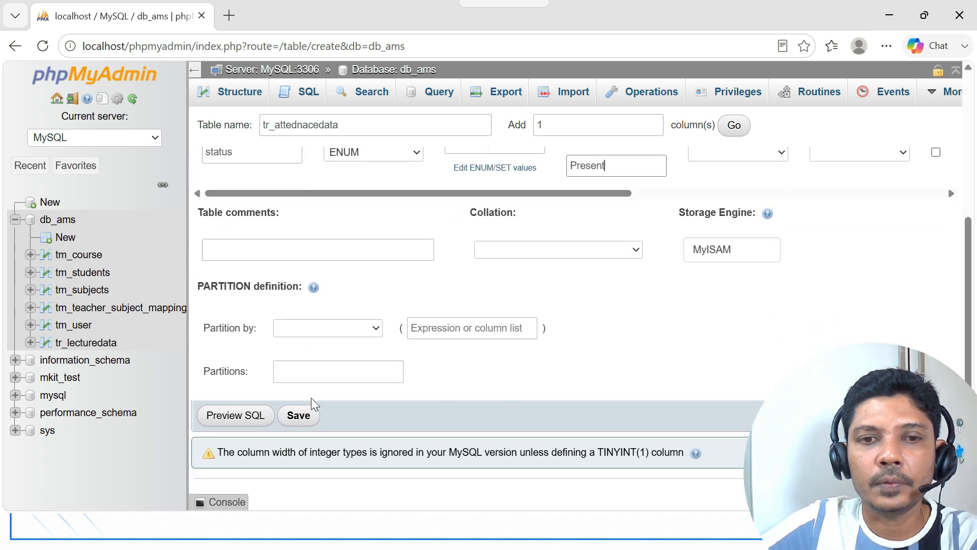
{"action": "left_click", "coordinate": [300, 416]}
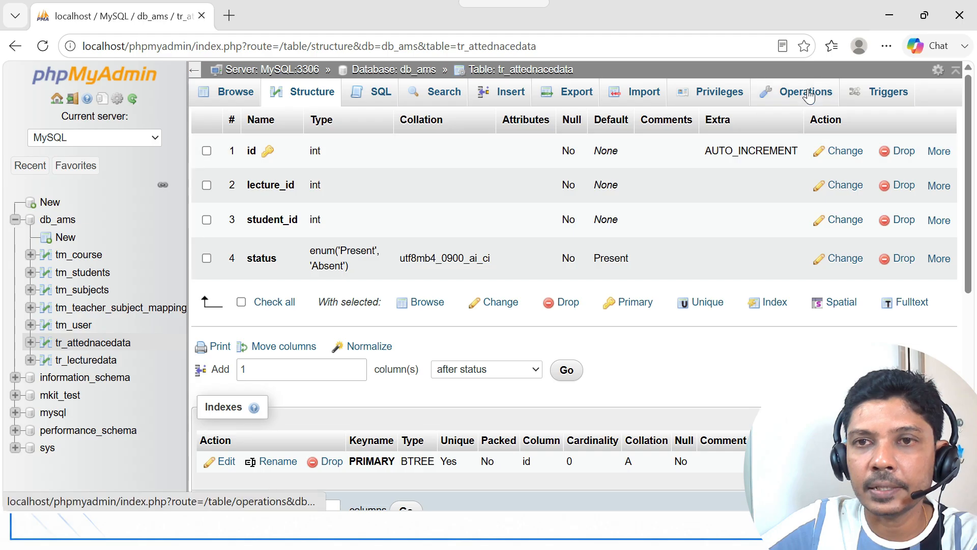
- Change the storage engine of the tr_attednacedata table to InnoDB and apply the table options
{"action": "left_click", "coordinate": [805, 96]}
{"action": "scroll", "coordinate": [558, 231], "scroll_direction": "down", "scroll_amount": 4}
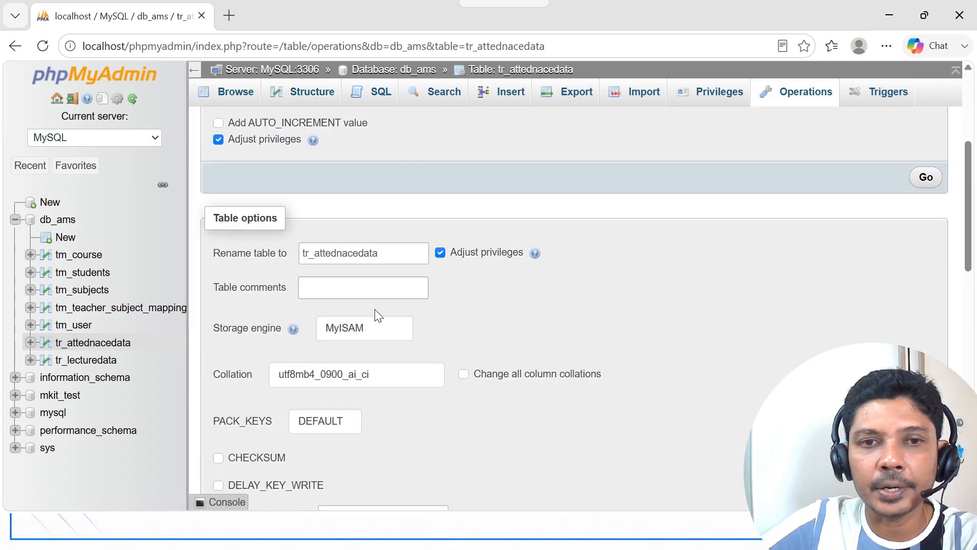
{"action": "left_click", "coordinate": [389, 331]}
{"action": "left_click", "coordinate": [376, 427]}
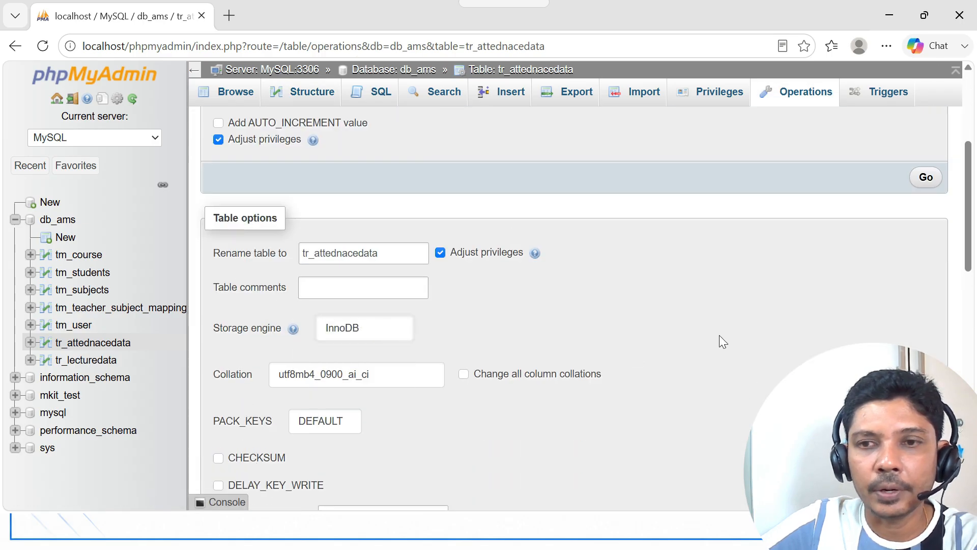
{"action": "scroll", "coordinate": [762, 334], "scroll_direction": "down", "scroll_amount": 1}
{"action": "scroll", "coordinate": [762, 335], "scroll_direction": "down", "scroll_amount": 3}
{"action": "left_click", "coordinate": [925, 462]}
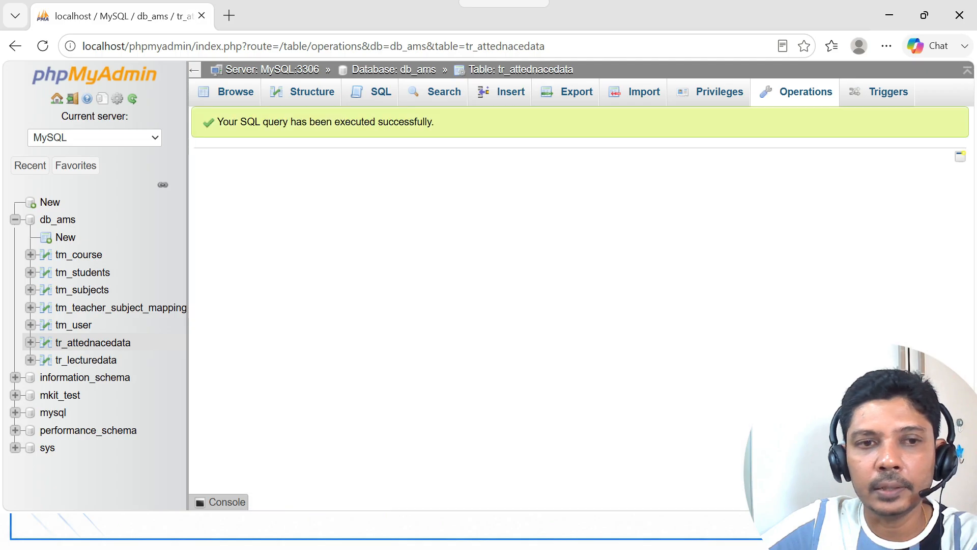
- Define a foreign key constraint cs-attd-lec on tr_attednacedata, linking lecture_id to lecture_id in the tr_lecturedata table
{"action": "left_click", "coordinate": [324, 101]}
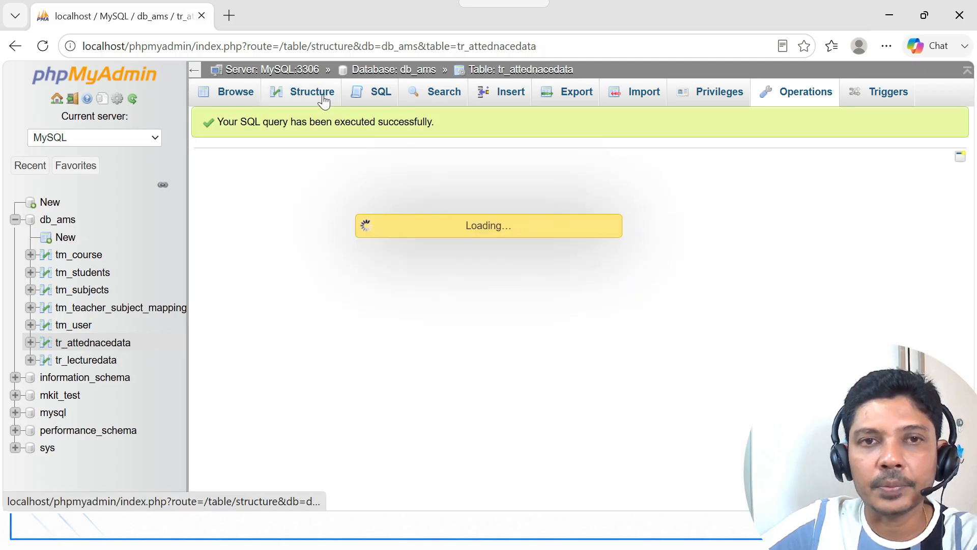
{"action": "left_click", "coordinate": [350, 133]}
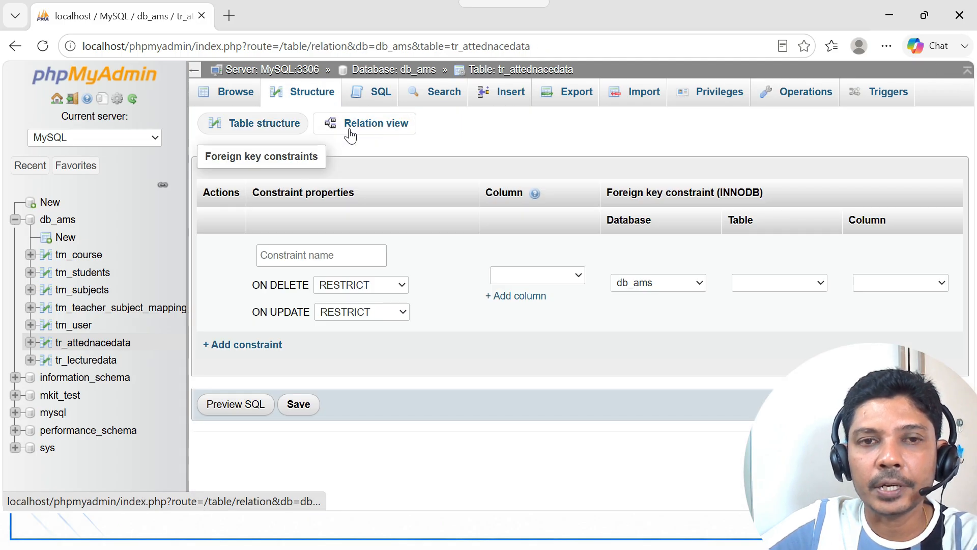
{"action": "left_click", "coordinate": [321, 255]}
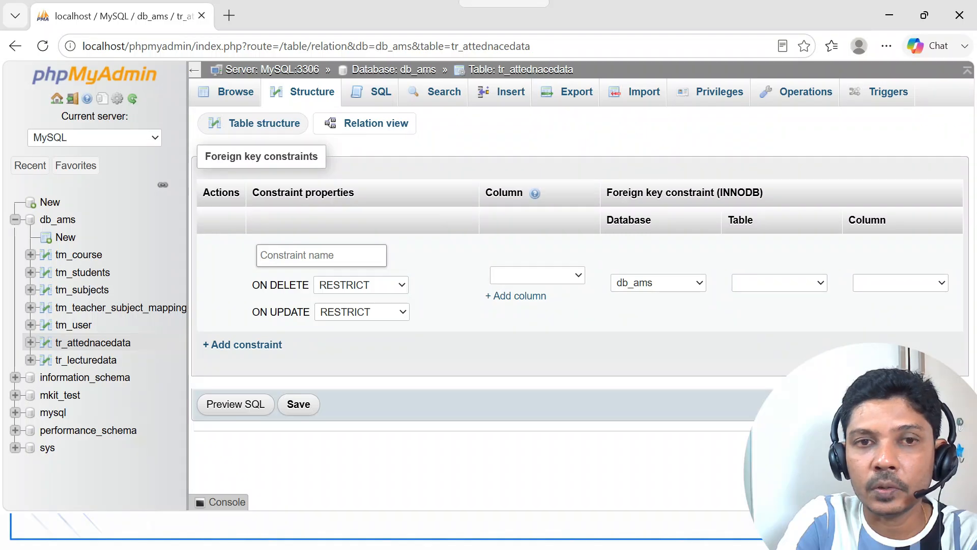
{"action": "type", "text": "cs"}
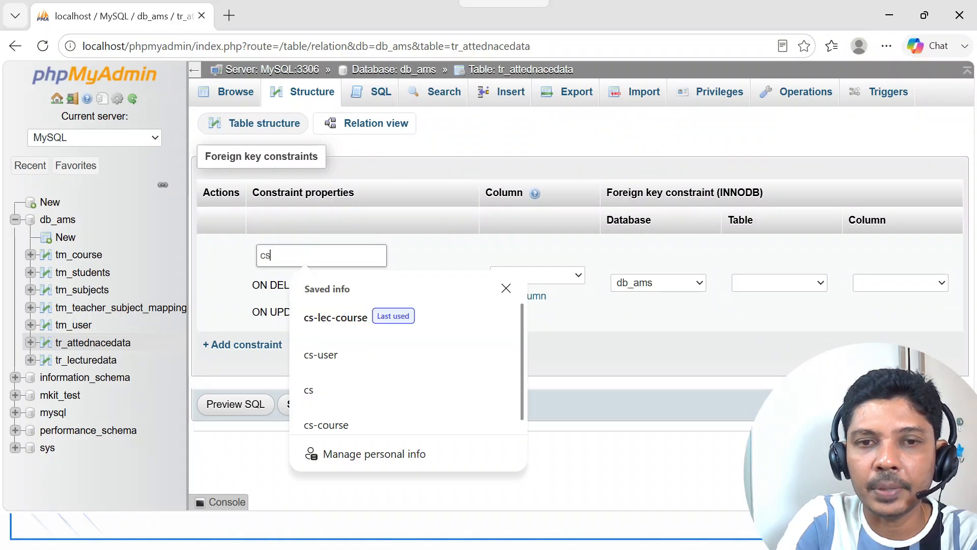
{"action": "type", "text": "-a"}
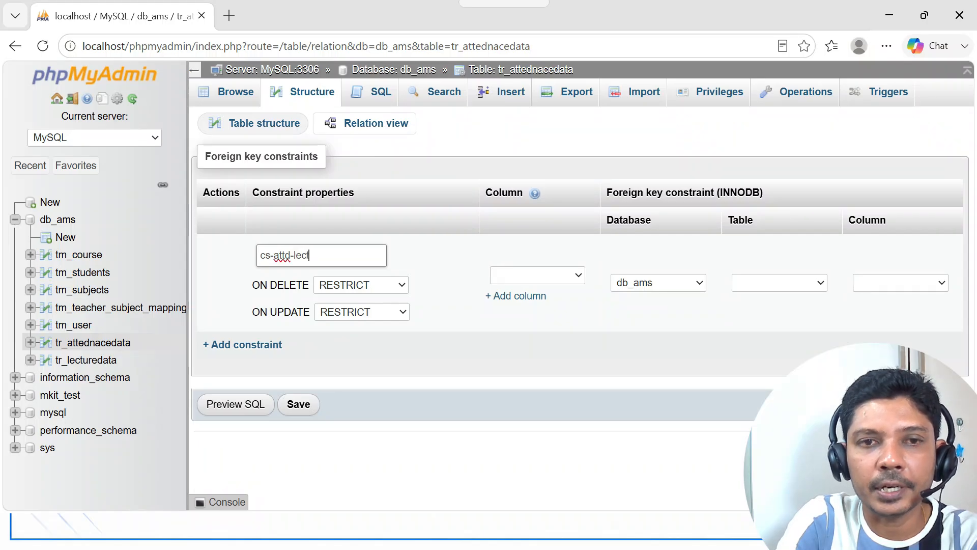
{"action": "type", "text": "ttd-lec"}
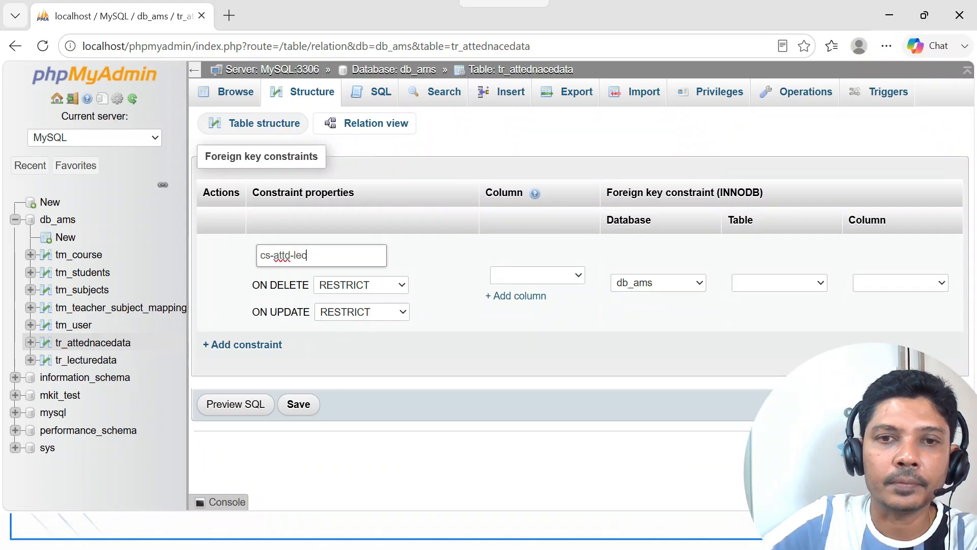
{"action": "left_click", "coordinate": [580, 276]}
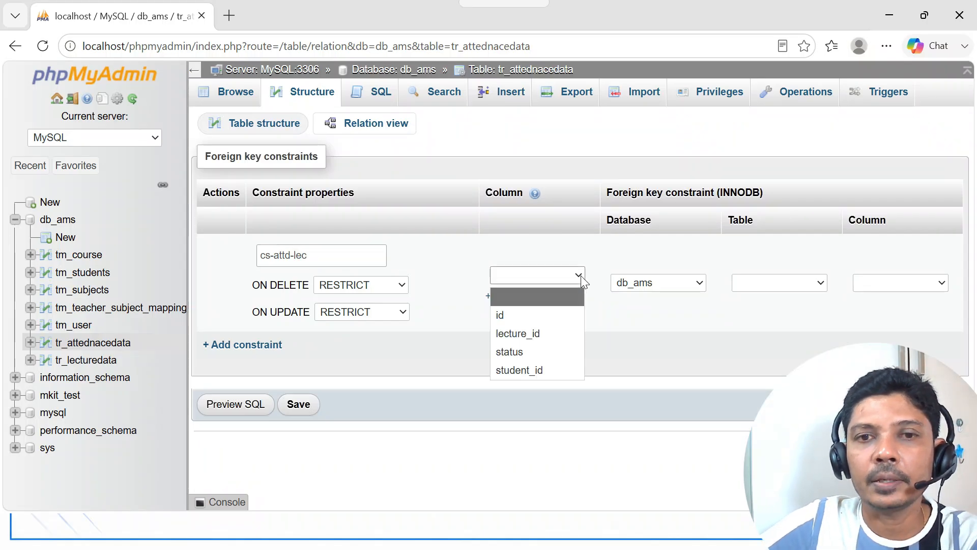
{"action": "left_click", "coordinate": [553, 333]}
{"action": "left_click", "coordinate": [817, 287]}
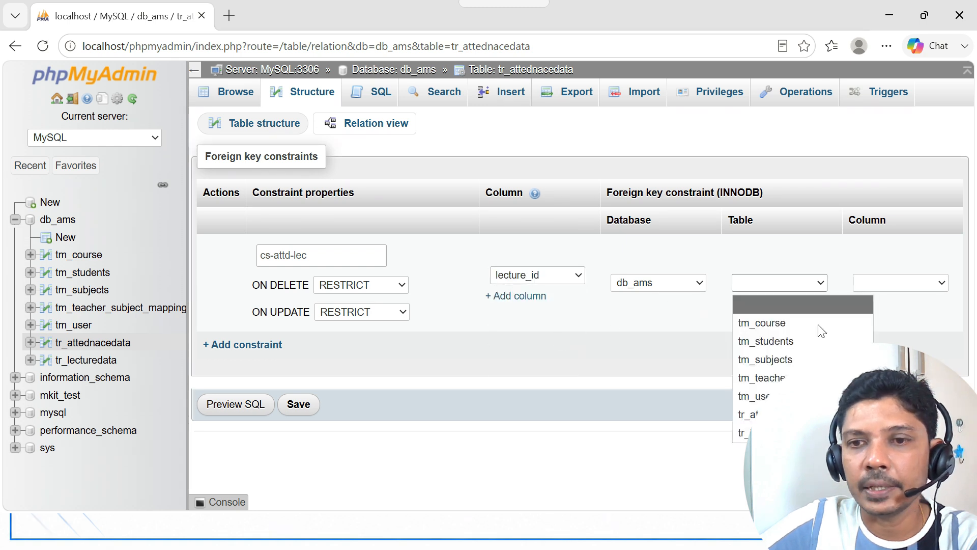
{"action": "left_click", "coordinate": [814, 432]}
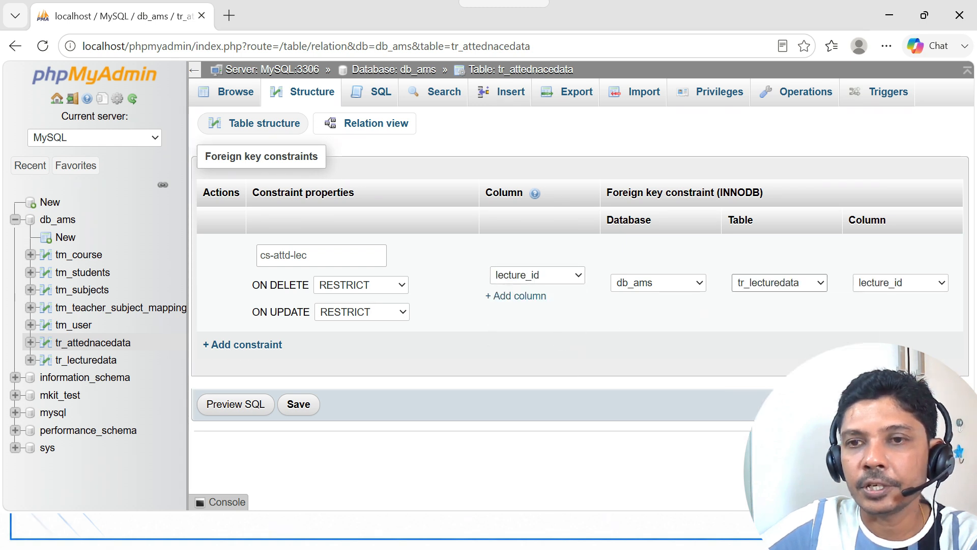
- Add a second foreign key constraint cs-attd-student, linking student_id to the tm_students table, and save the constraints
{"action": "left_click", "coordinate": [239, 344]}
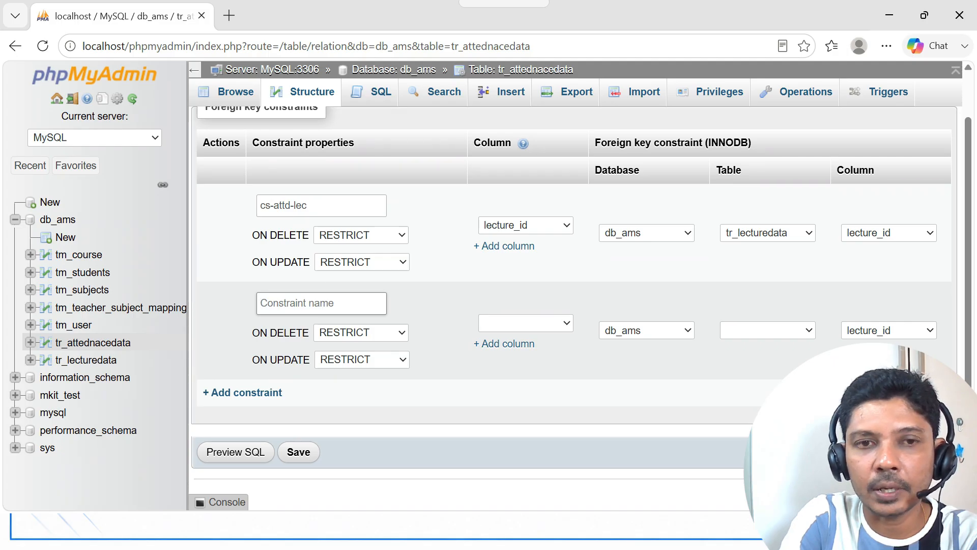
{"action": "type", "text": "cs-attd"}
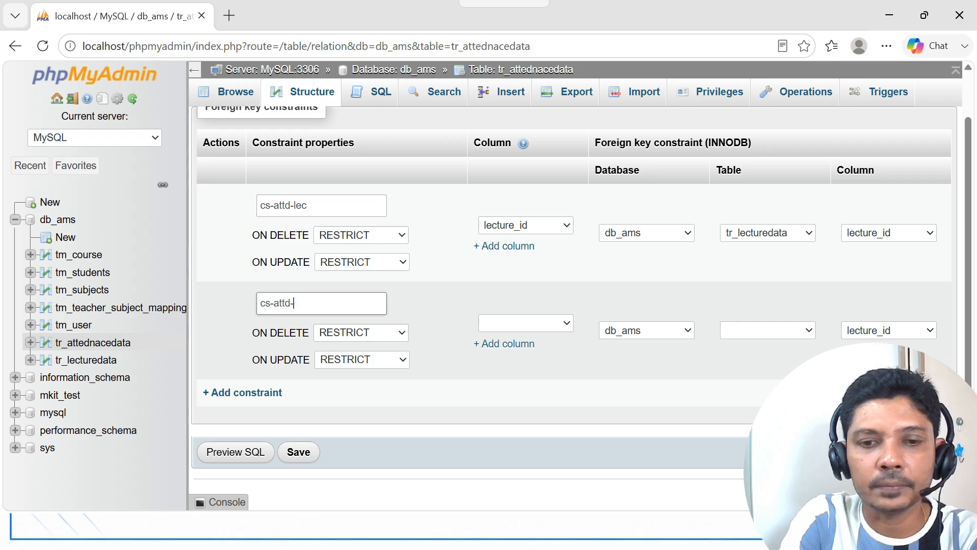
{"action": "type", "text": "-student"}
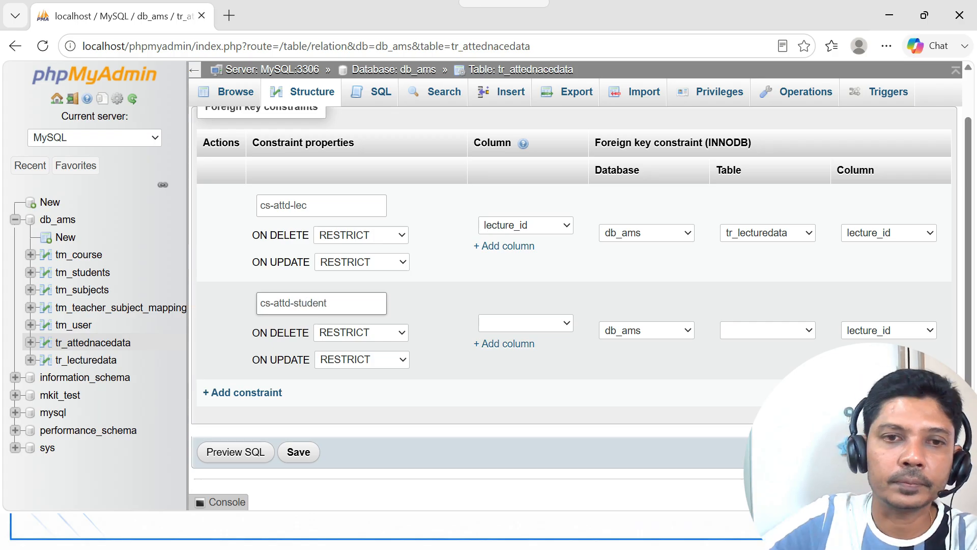
{"action": "left_click", "coordinate": [568, 327]}
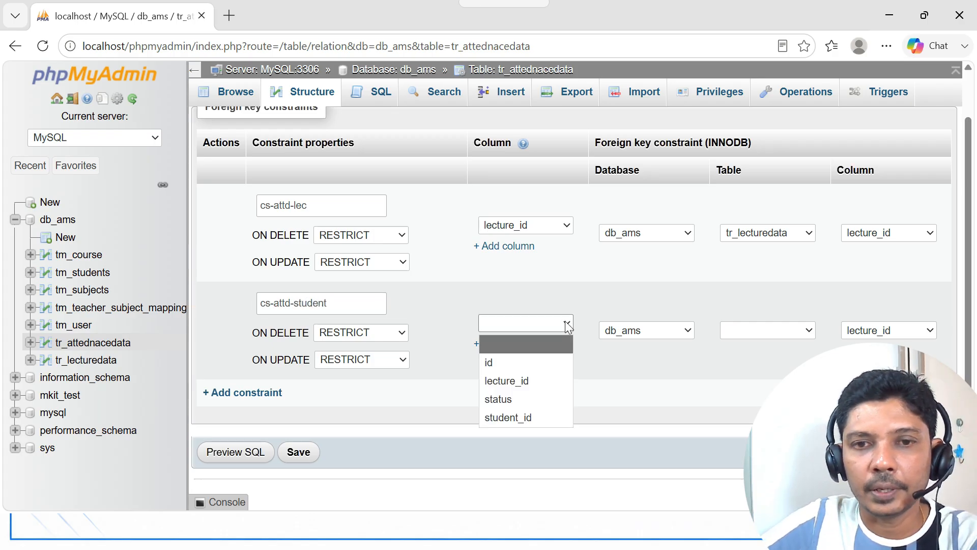
{"action": "left_click", "coordinate": [540, 416]}
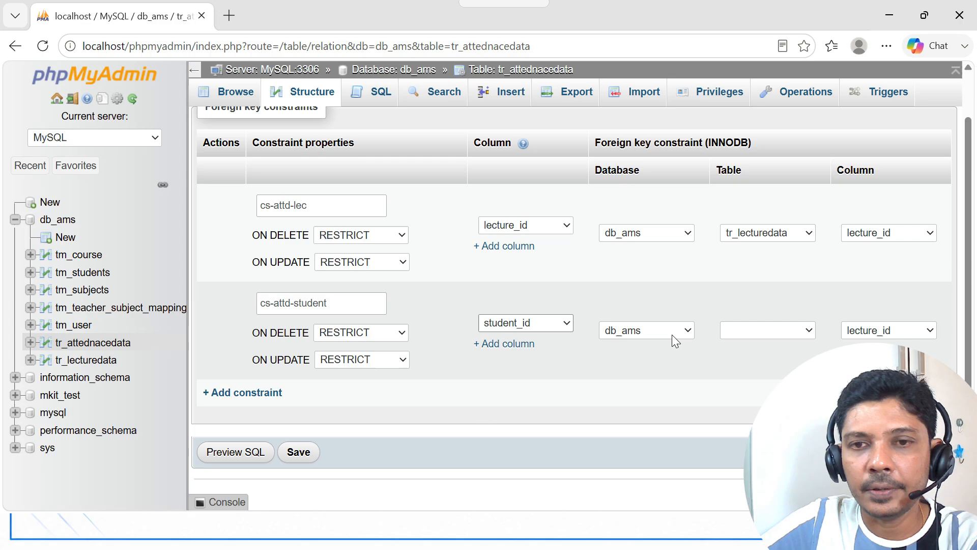
{"action": "left_click", "coordinate": [809, 332]}
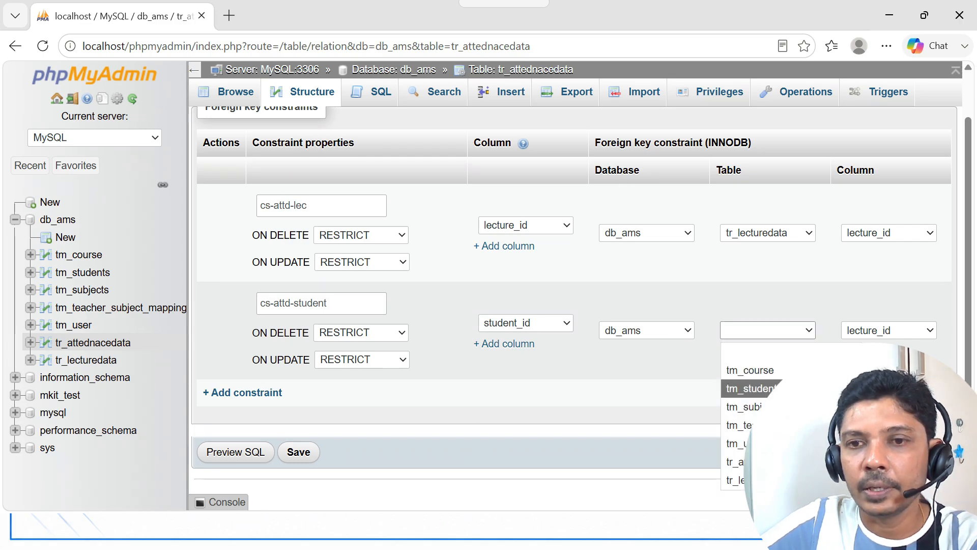
{"action": "left_click", "coordinate": [748, 389]}
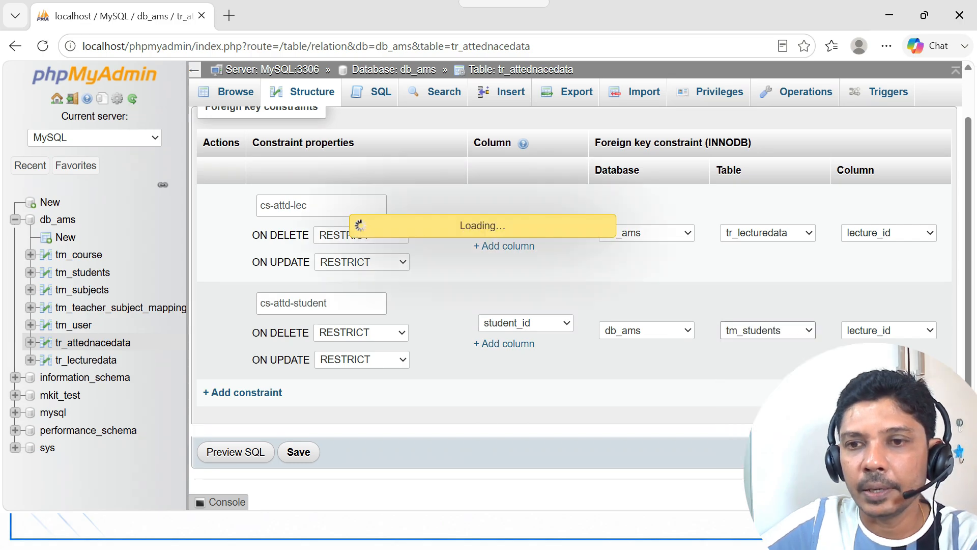
{"action": "left_click", "coordinate": [299, 452]}
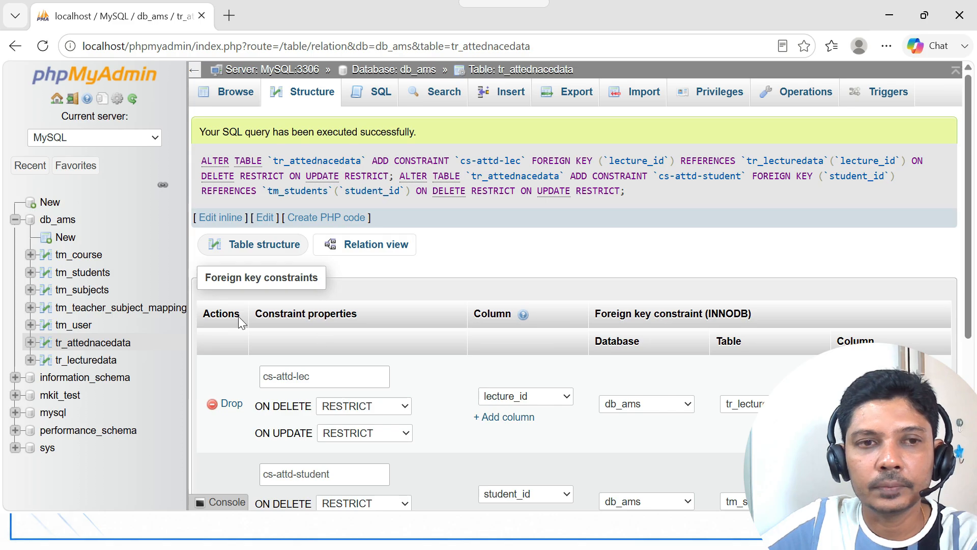
- Examine the column structure and indexes of the tr_attednacedata table
{"action": "left_click", "coordinate": [95, 345]}
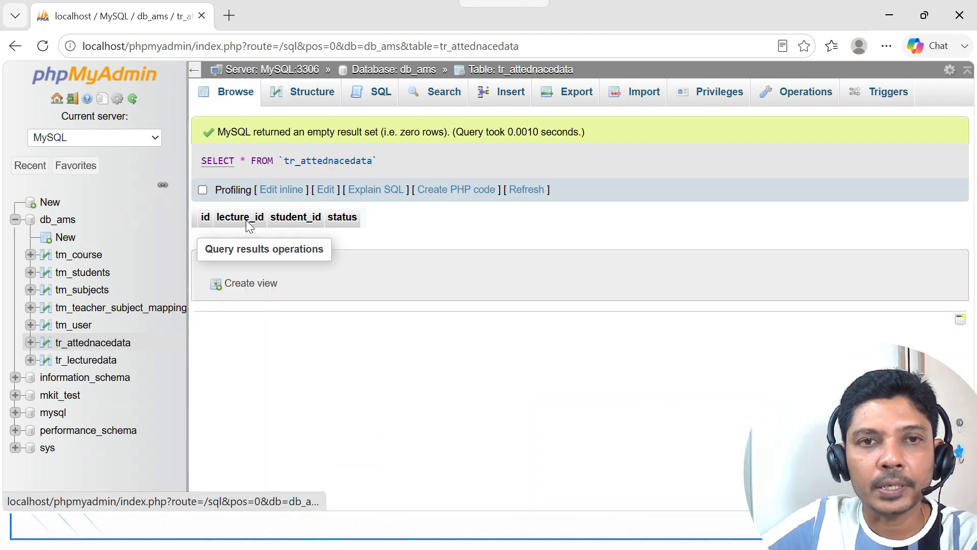
{"action": "left_click", "coordinate": [312, 92]}
{"action": "scroll", "coordinate": [416, 291], "scroll_direction": "down", "scroll_amount": 3}
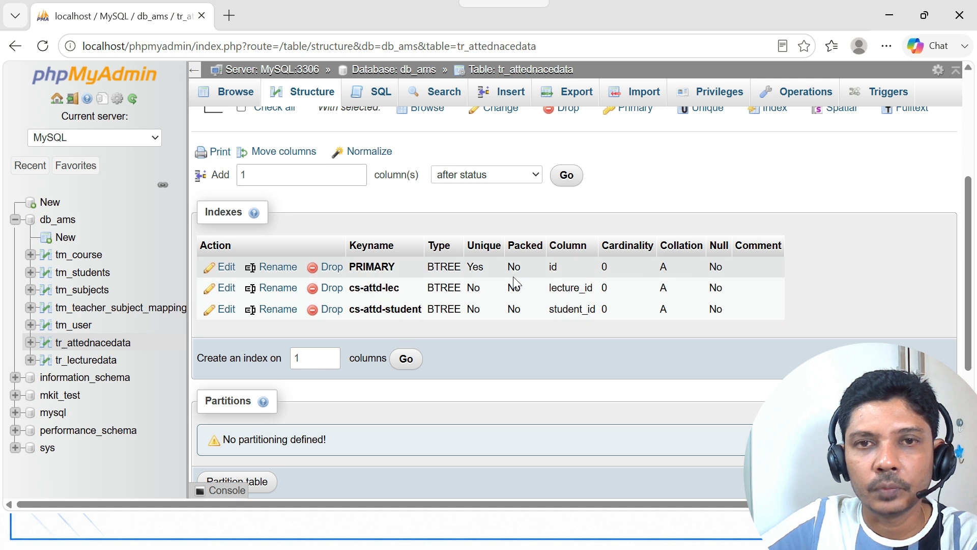
{"action": "scroll", "coordinate": [504, 281], "scroll_direction": "up", "scroll_amount": 3}
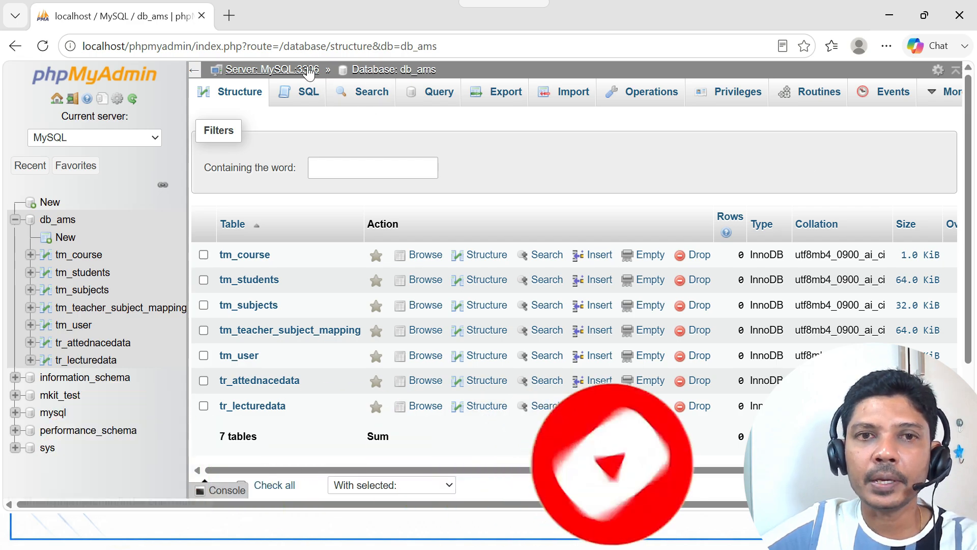
- Open the Designer diagram of the db_ams database and examine the relations between its tables
{"action": "left_click", "coordinate": [935, 104]}
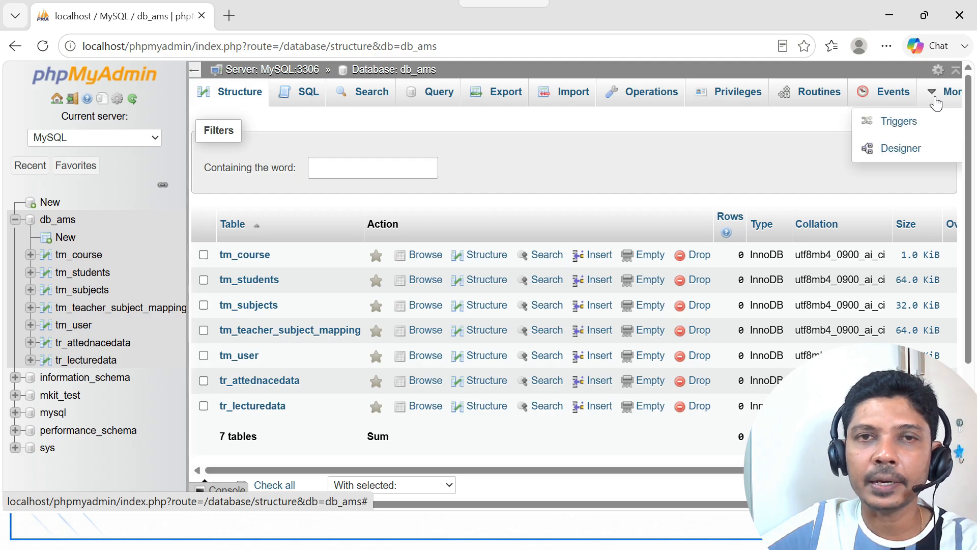
{"action": "left_click", "coordinate": [897, 153]}
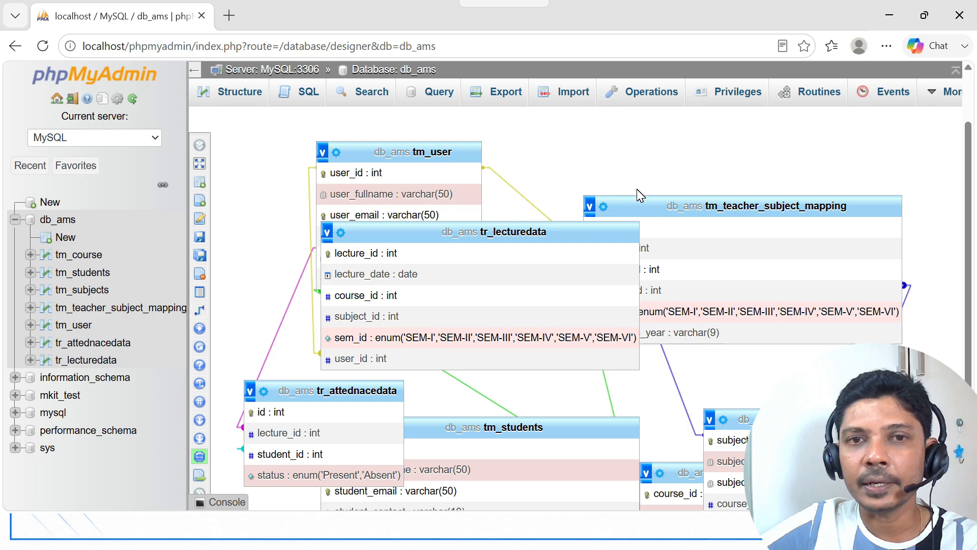
{"action": "scroll", "coordinate": [639, 195], "scroll_direction": "down", "scroll_amount": 3}
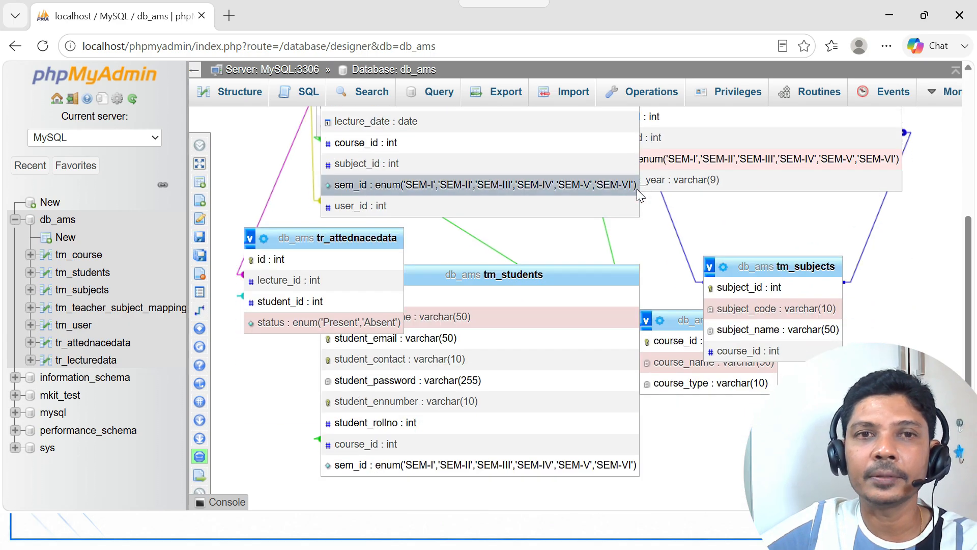